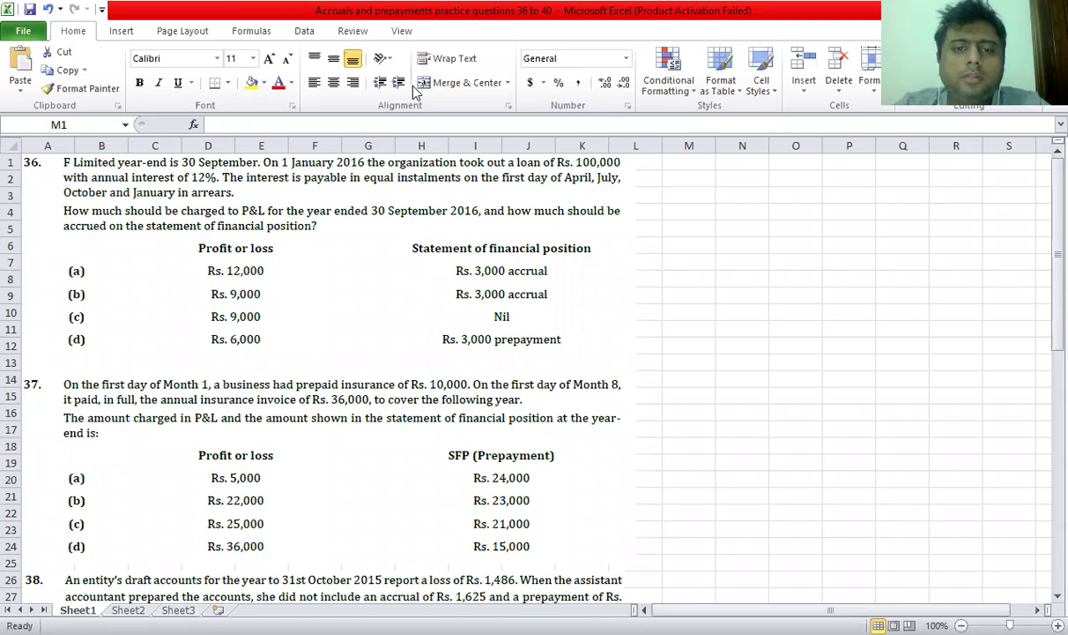
Highlight the word "arrears" in question 36 with the yellow highlighter.
{"action": "left_click", "coordinate": [739, 165]}
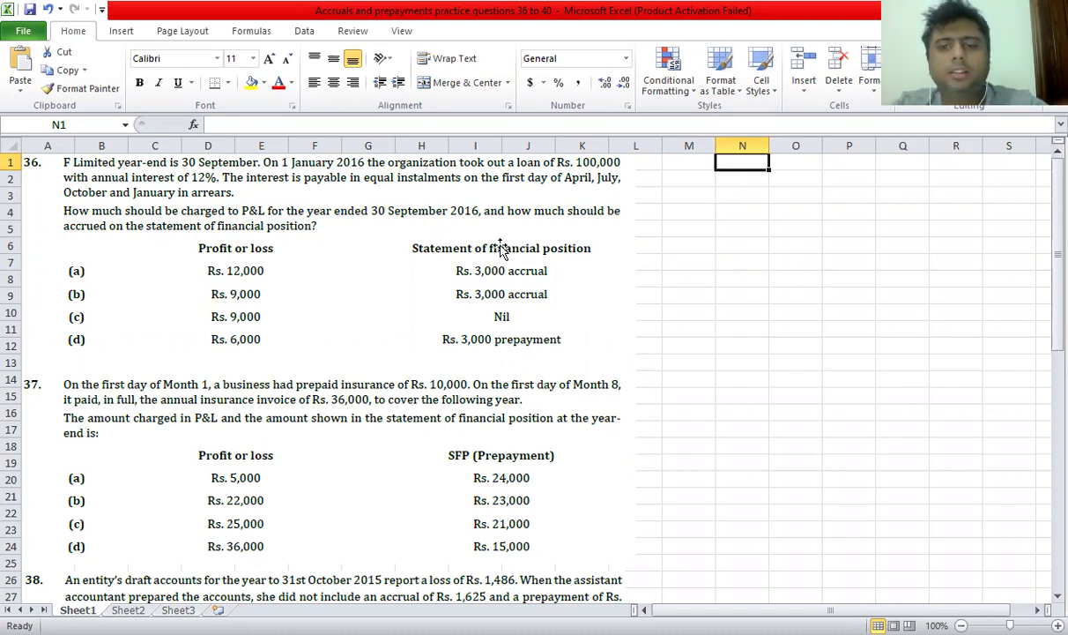
{"action": "left_click", "coordinate": [742, 295]}
{"action": "left_click", "coordinate": [432, 30]}
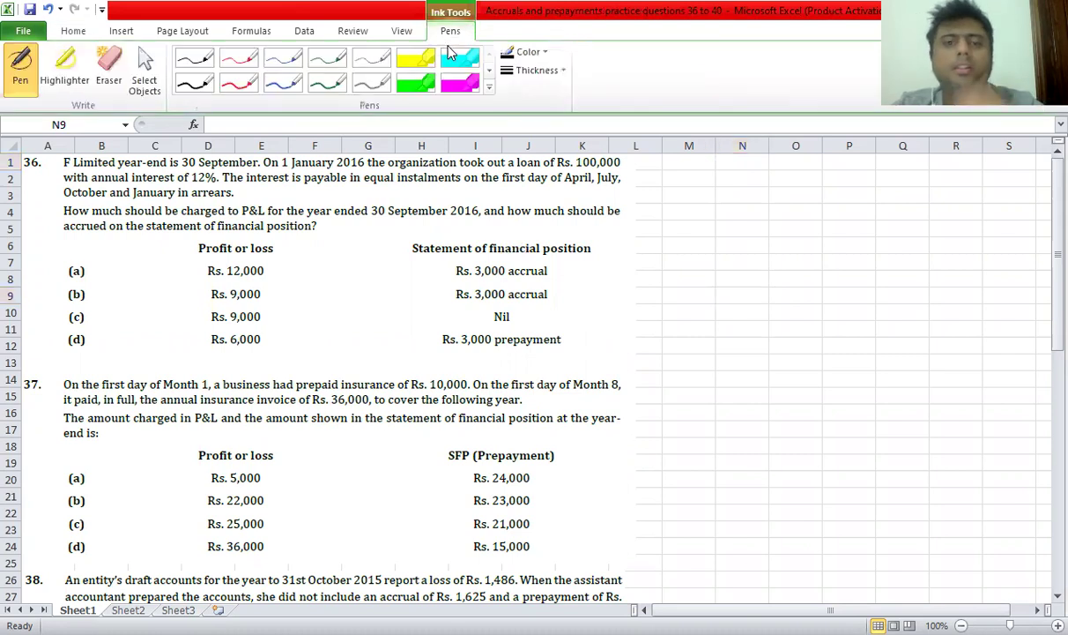
{"action": "left_click", "coordinate": [415, 58]}
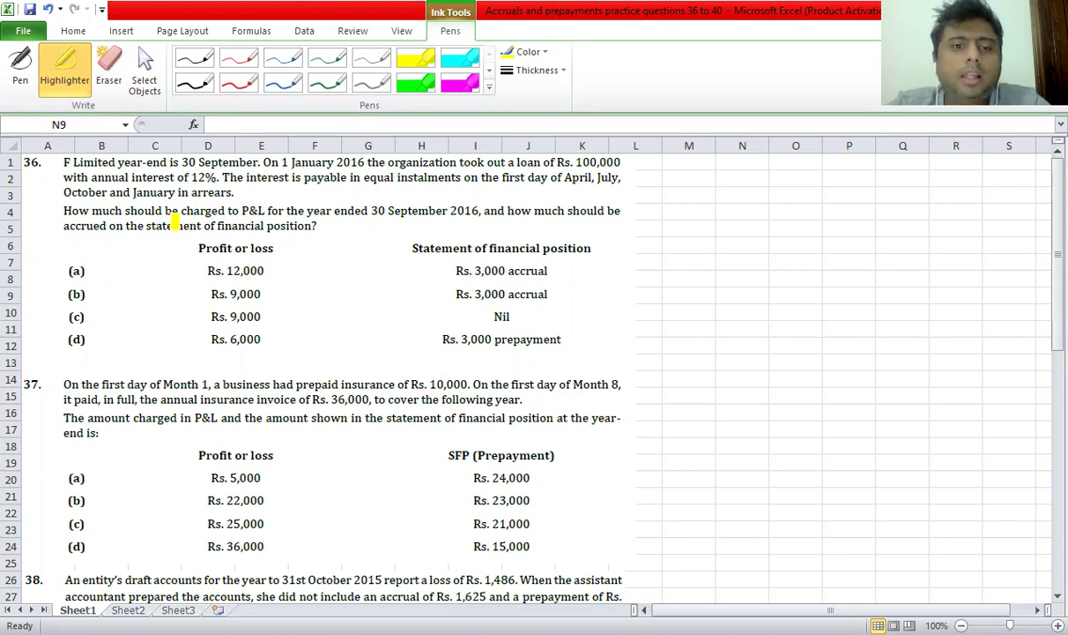
{"action": "left_click_drag", "start_coordinate": [180, 185], "coordinate": [233, 184]}
Underline "arrears" and "1 January 2016" in question 36 with a red pen.
{"action": "left_click", "coordinate": [240, 85]}
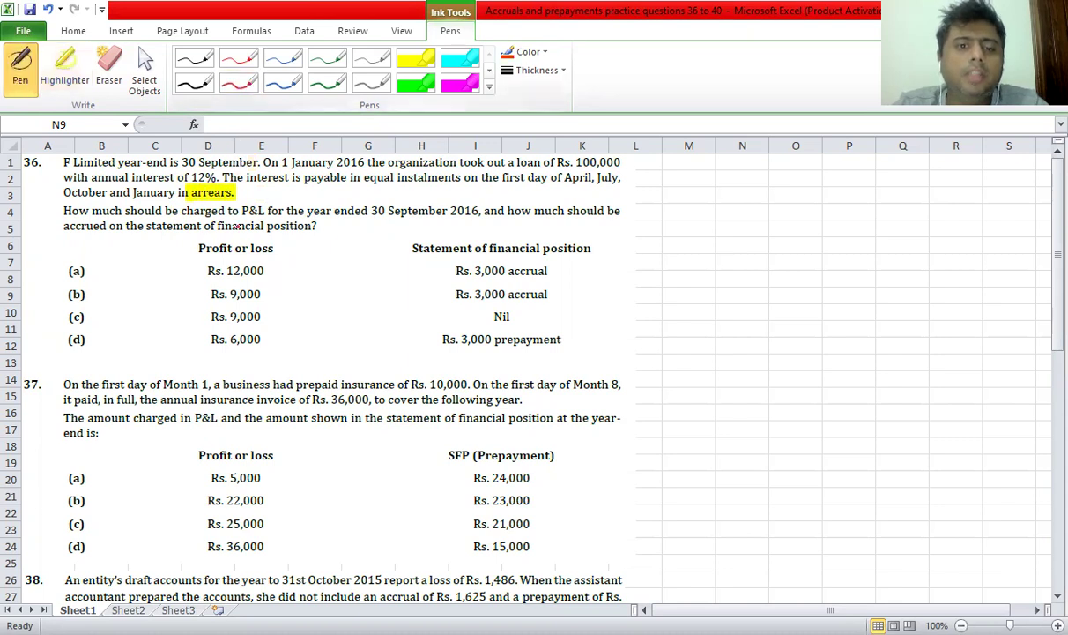
{"action": "left_click_drag", "start_coordinate": [186, 194], "coordinate": [232, 196]}
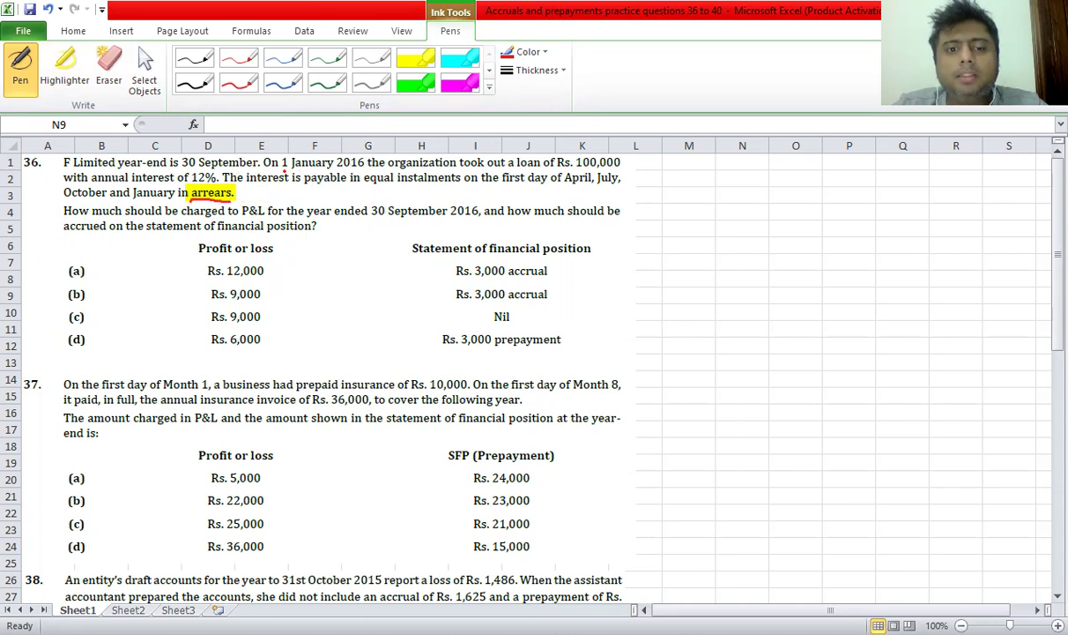
{"action": "left_click_drag", "start_coordinate": [282, 169], "coordinate": [363, 165]}
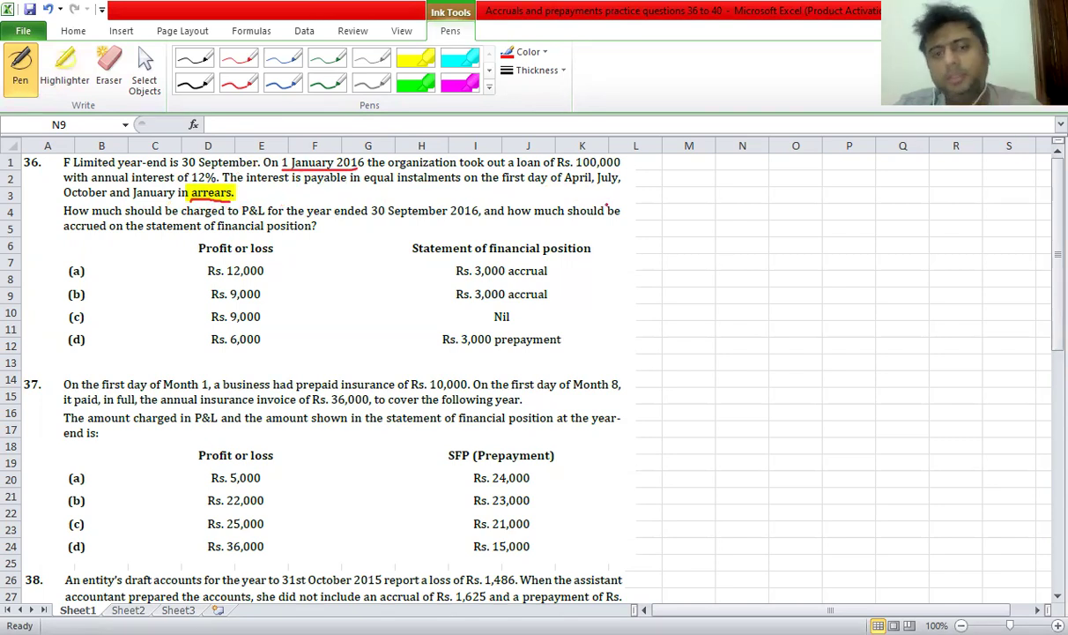
Stop inking and enter the loan date 1-jan-2016 in cell M1.
{"action": "key", "text": "Escape"}
{"action": "left_click", "coordinate": [701, 162]}
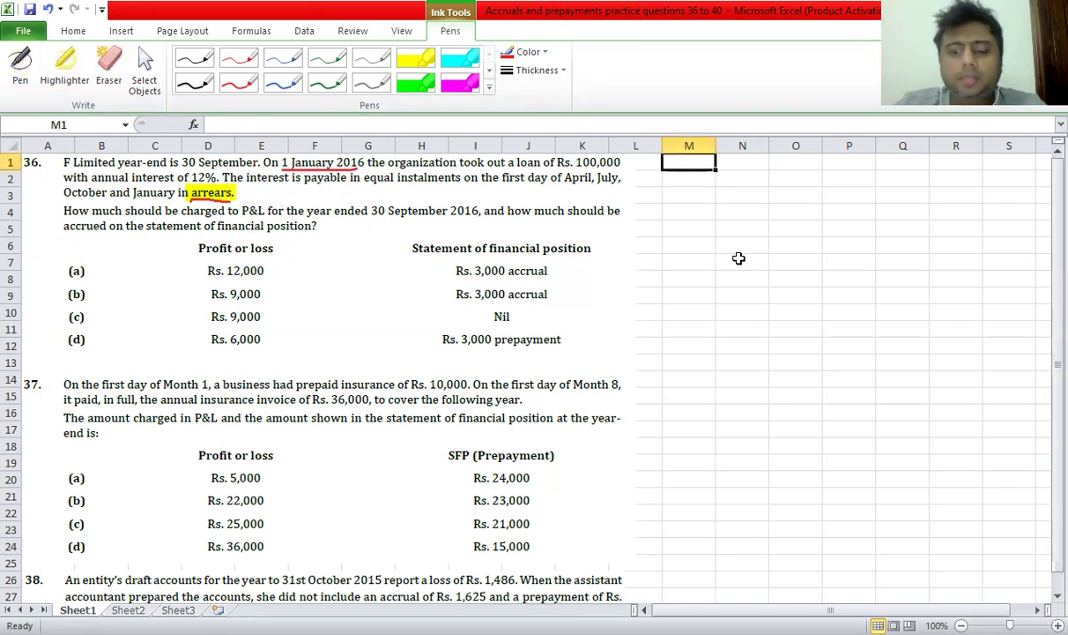
{"action": "type", "text": "1-jan-"}
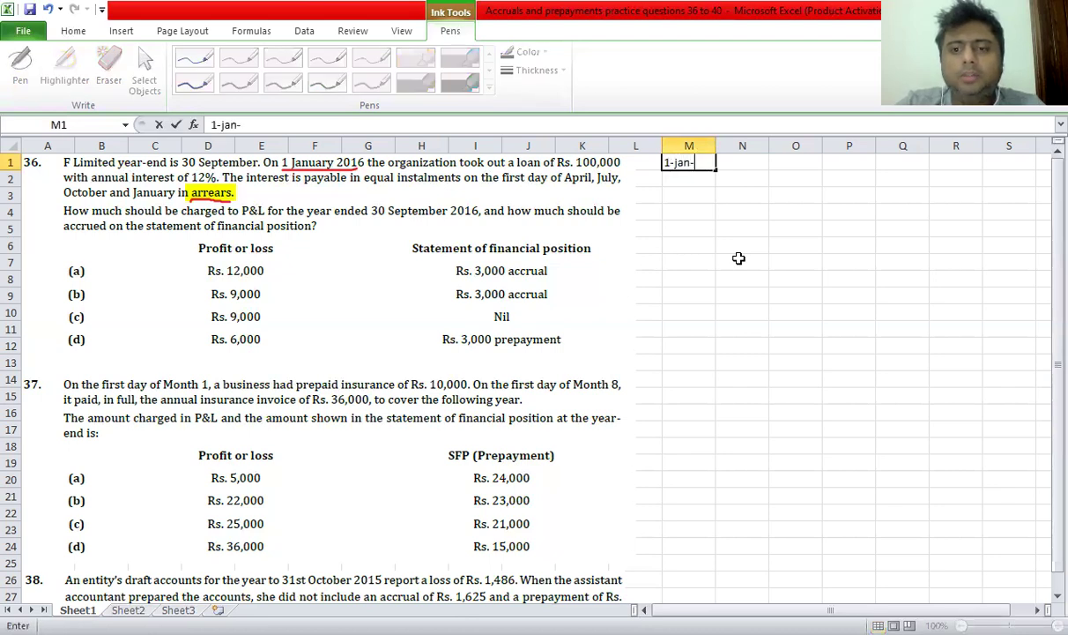
{"action": "type", "text": "2016"}
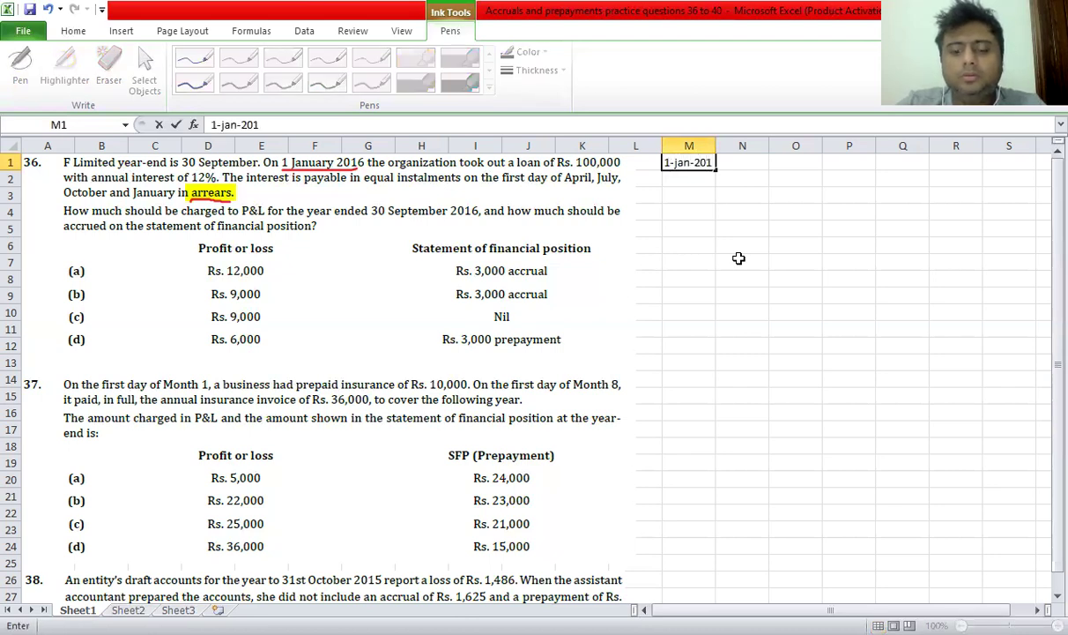
{"action": "key", "text": "Return"}
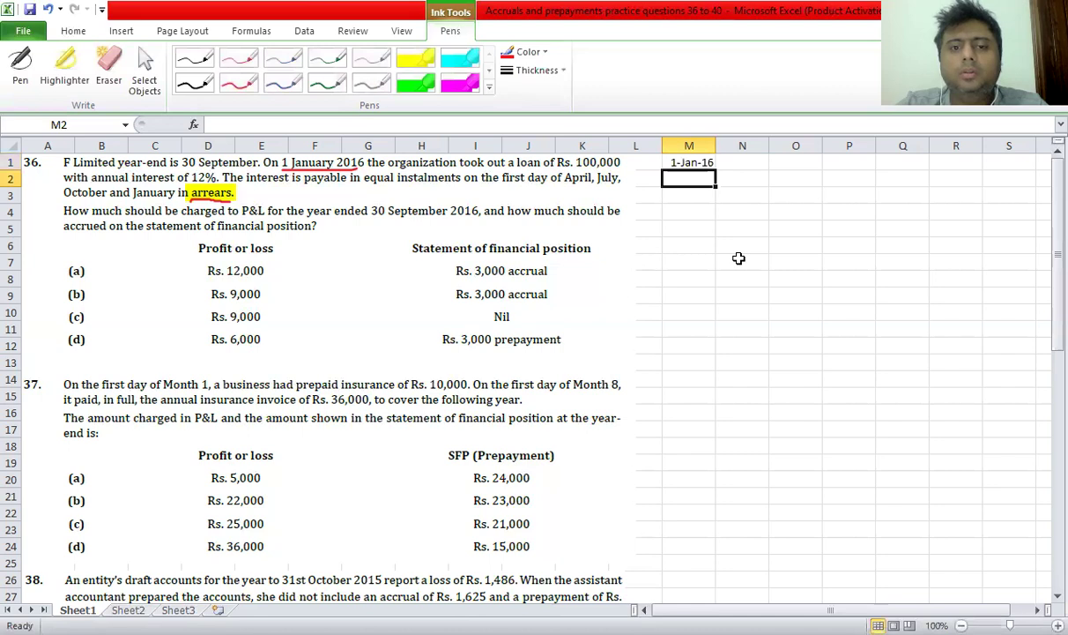
{"action": "key", "text": "Right"}
{"action": "key", "text": "Up"}
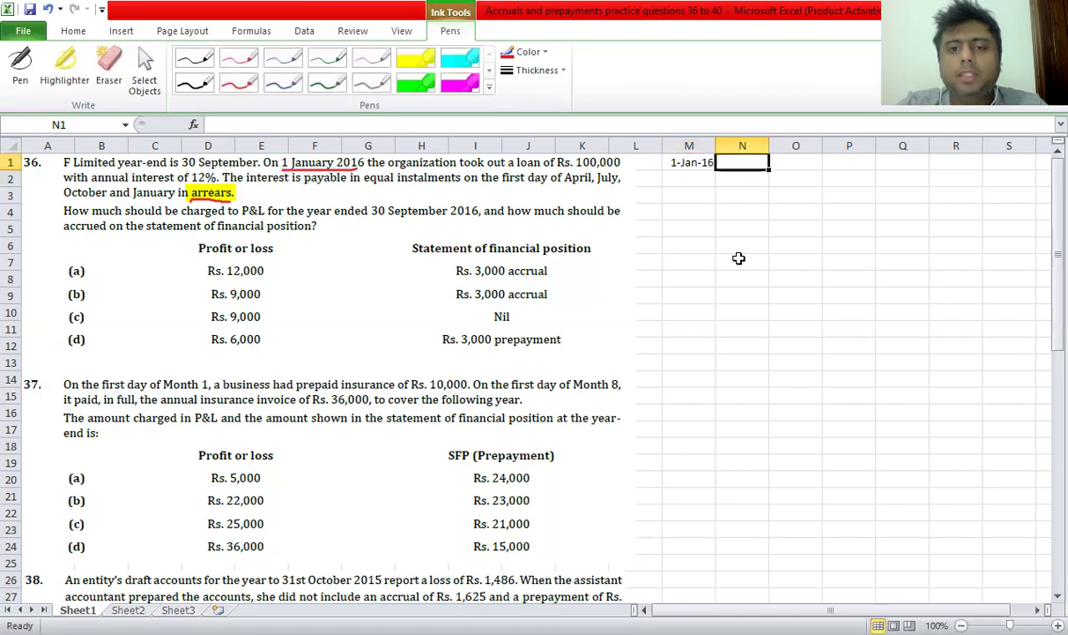
{"action": "key", "text": "Left"}
{"action": "key", "text": "Down"}
{"action": "key", "text": "Up"}
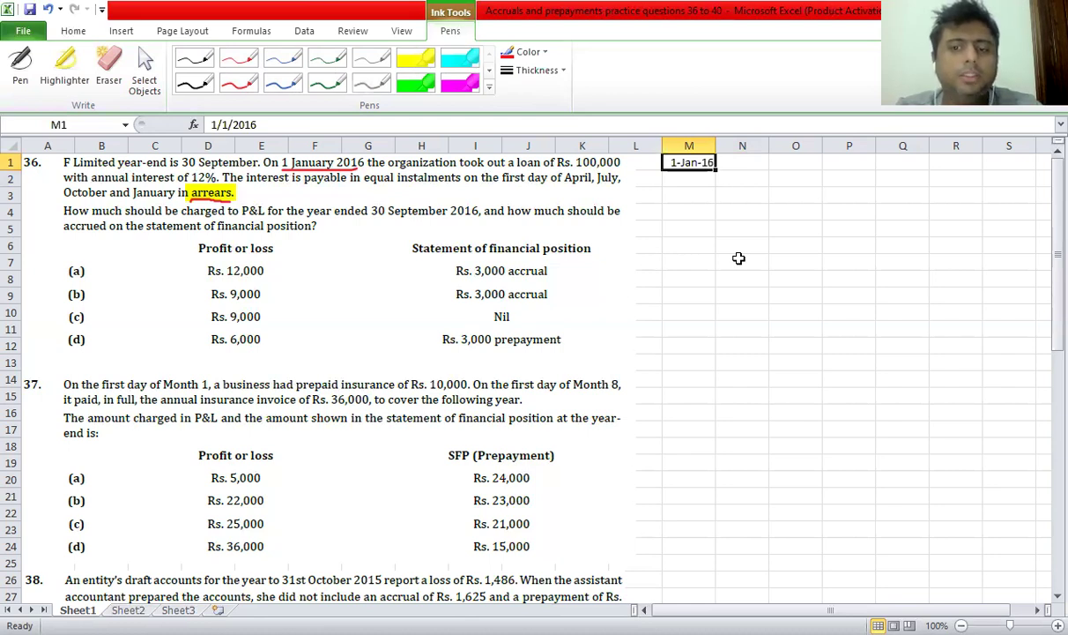
Enter the first interest payment date, 1-april-2016, in cell M2.
{"action": "key", "text": "Down"}
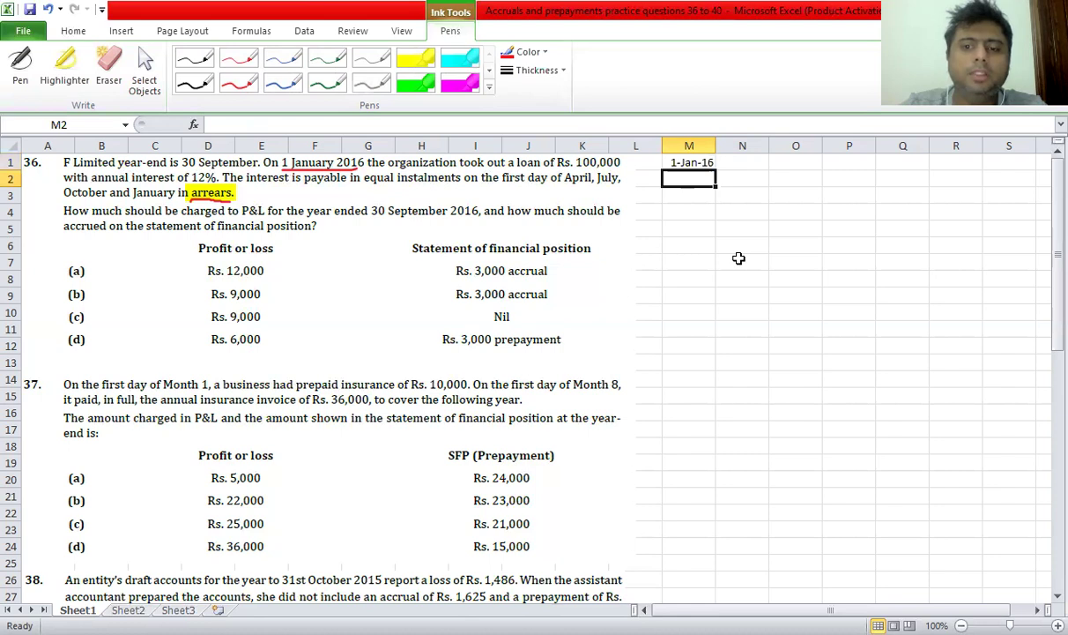
{"action": "type", "text": "1-a"}
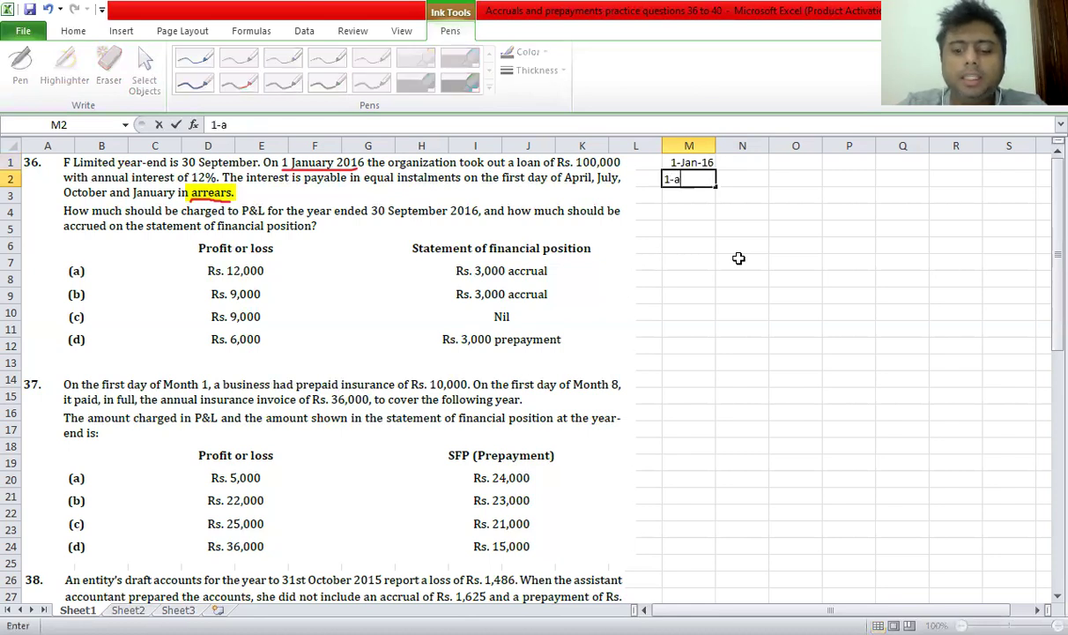
{"action": "type", "text": "pril-201"}
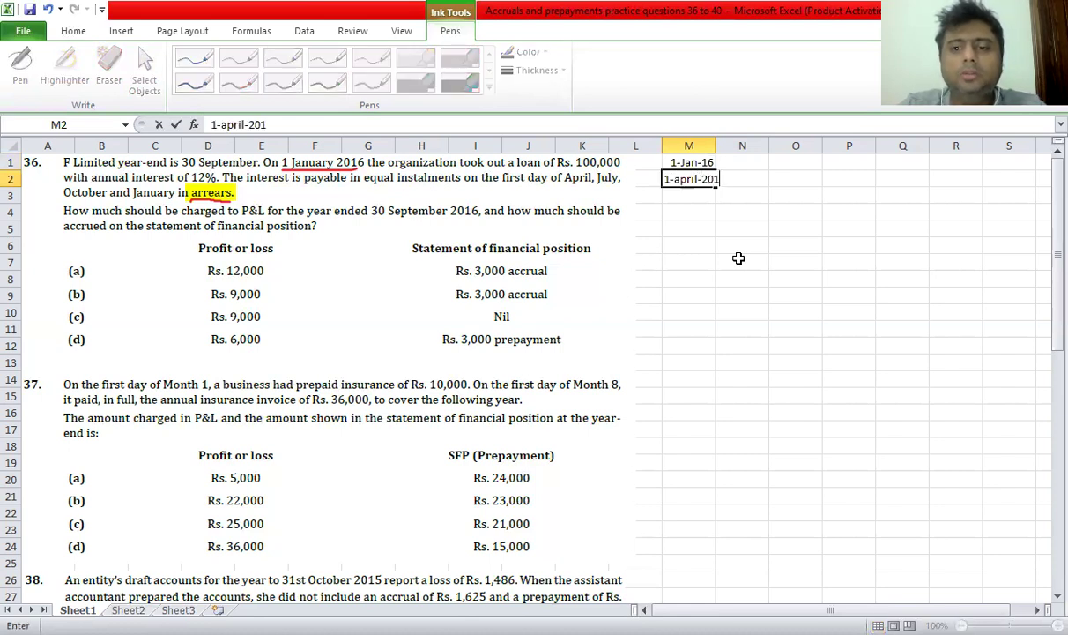
{"action": "type", "text": "6"}
{"action": "key", "text": "Return"}
Enter "jan, feb and march" in cell N2 as the months covered by the April payment.
{"action": "key", "text": "Right"}
{"action": "key", "text": "Right"}
{"action": "key", "text": "Left"}
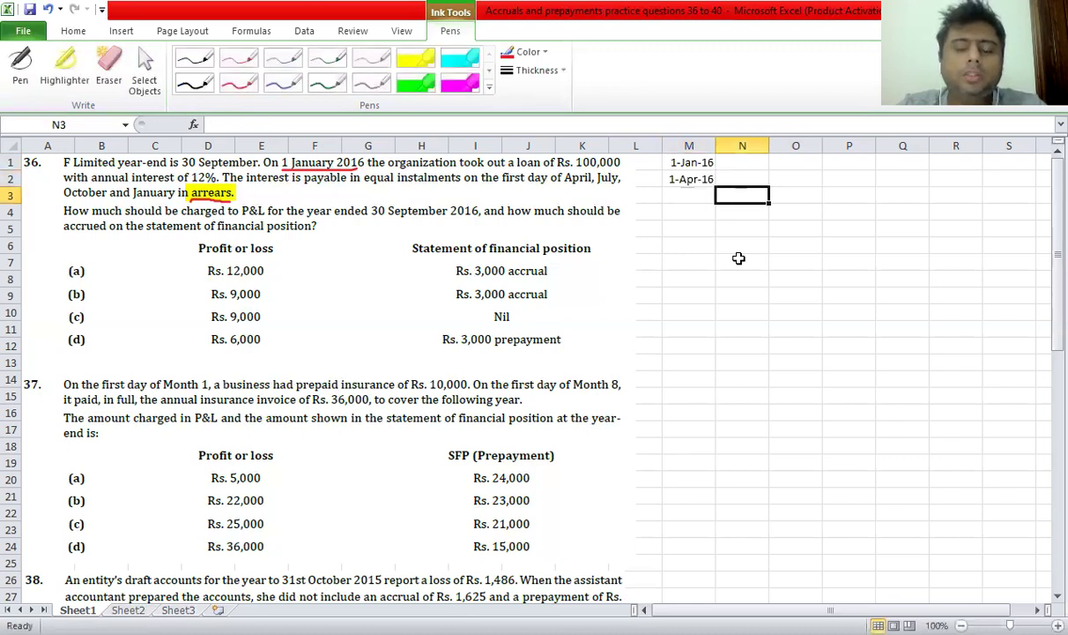
{"action": "key", "text": "Up"}
{"action": "type", "text": "jan, "}
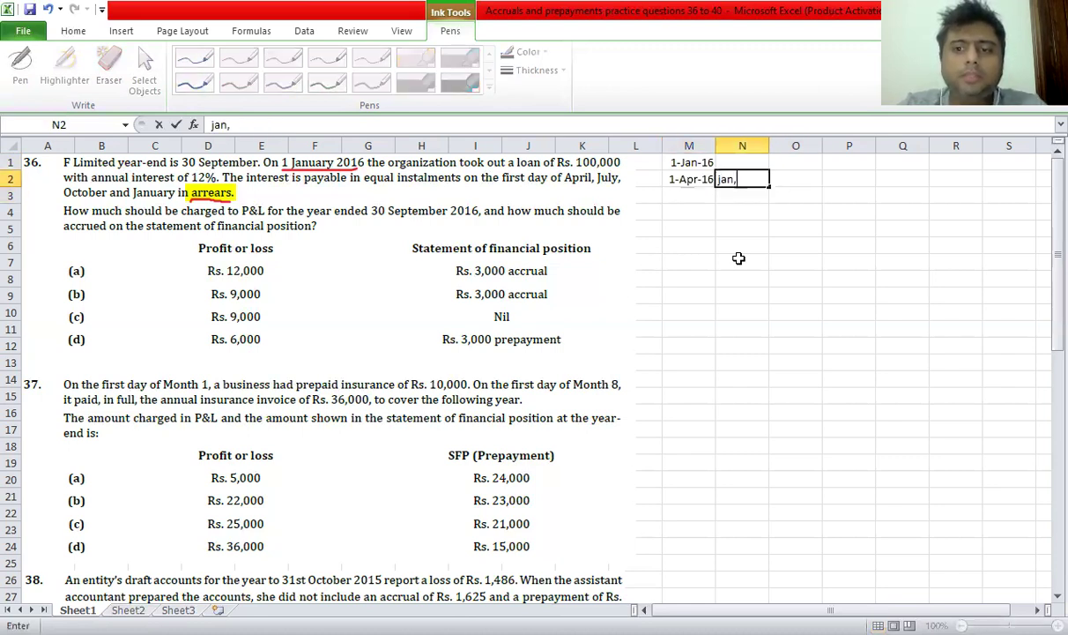
{"action": "type", "text": "feb an"}
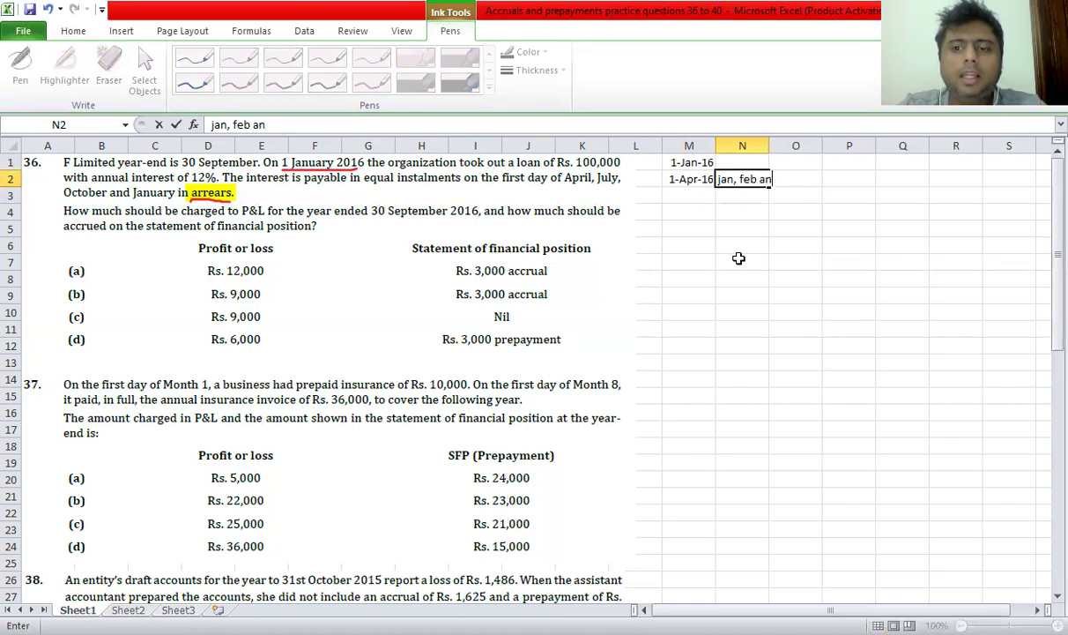
{"action": "type", "text": "d march"}
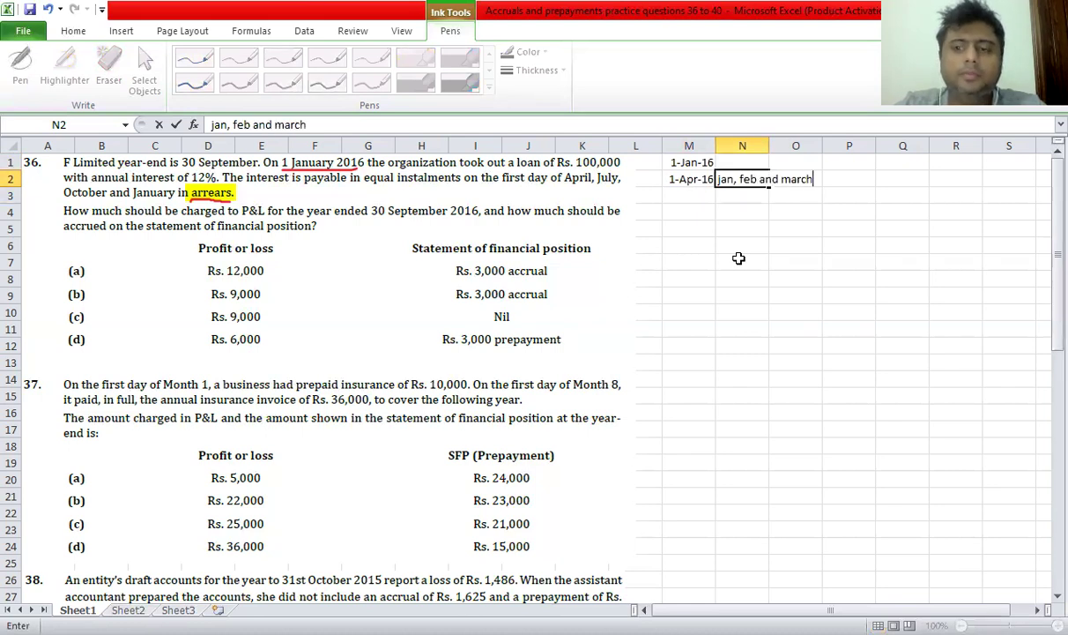
{"action": "key", "text": "Return"}
Fill row 3 with the payment date 1-july-16 in M3 and "april, may and june" in N3.
{"action": "key", "text": "Left"}
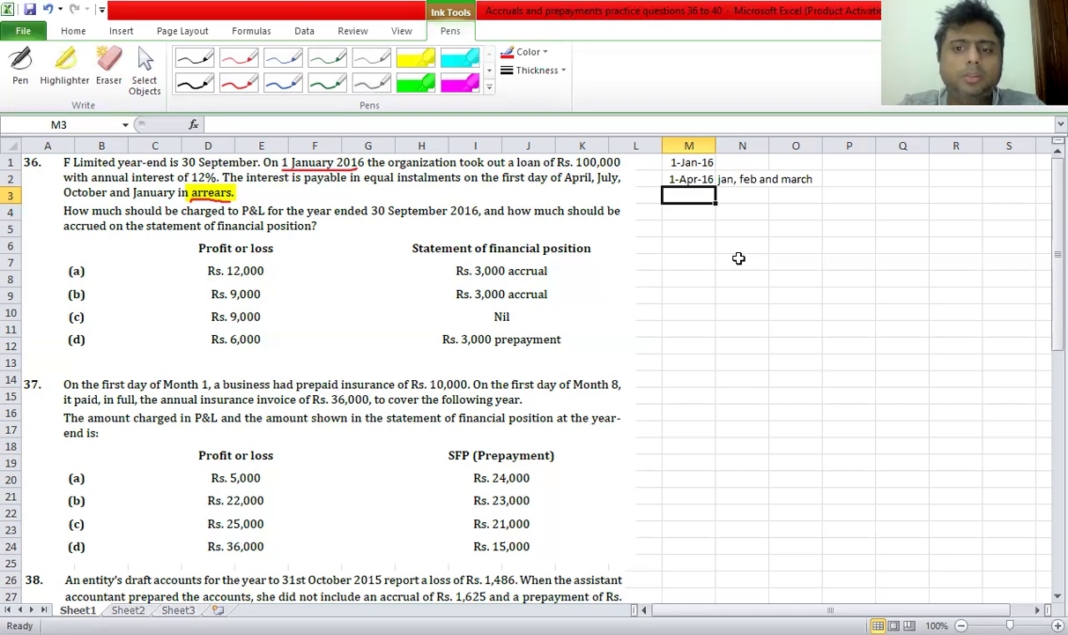
{"action": "type", "text": "1-july"}
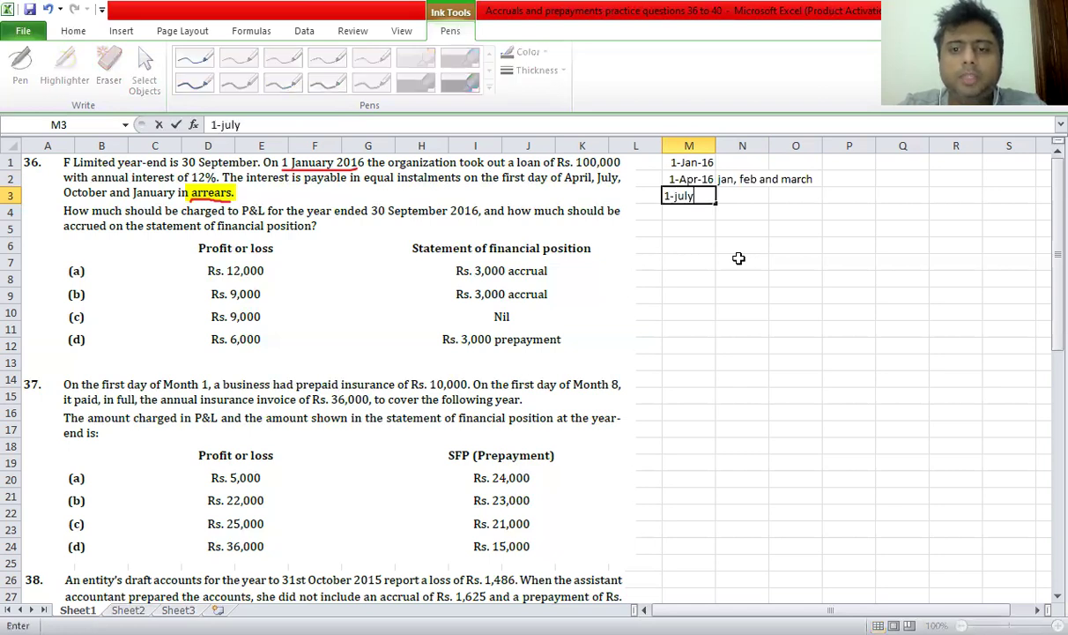
{"action": "type", "text": "-16"}
{"action": "key", "text": "Tab"}
{"action": "type", "text": "ap"}
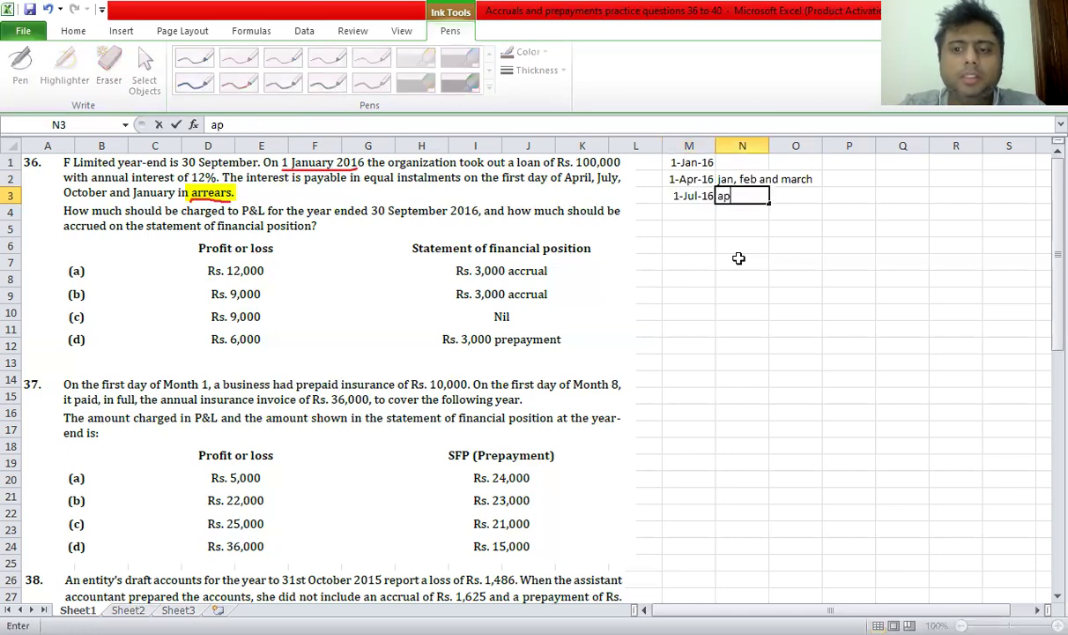
{"action": "type", "text": "ril, may"}
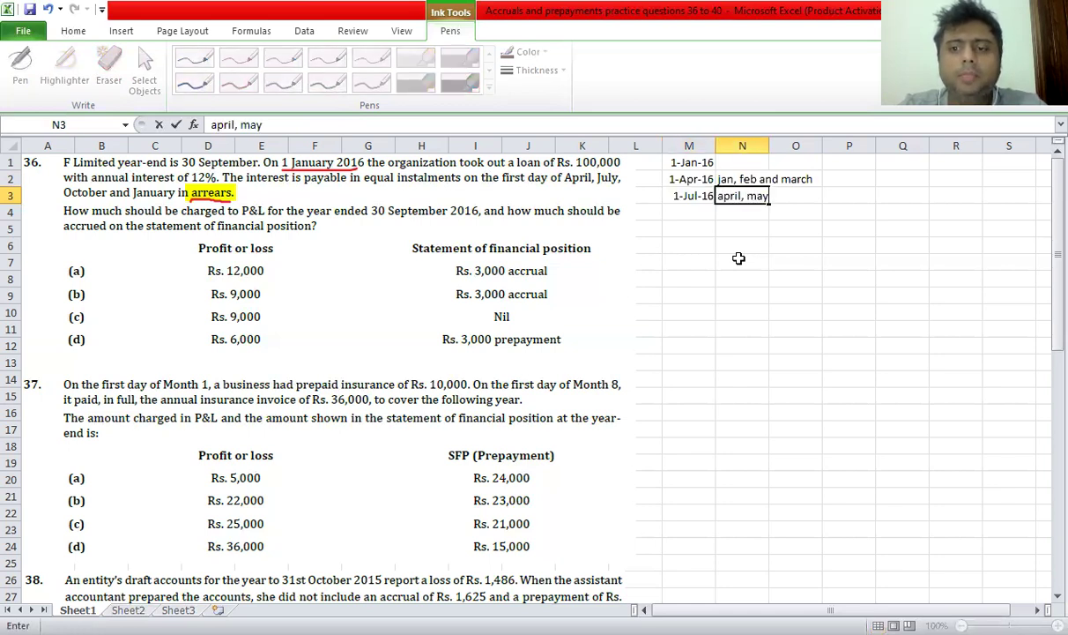
{"action": "type", "text": " and june"}
{"action": "key", "text": "Return"}
Fill row 4 with the payment date 1-oct-16 in M4 and "july, august and september" in N4.
{"action": "key", "text": "Left"}
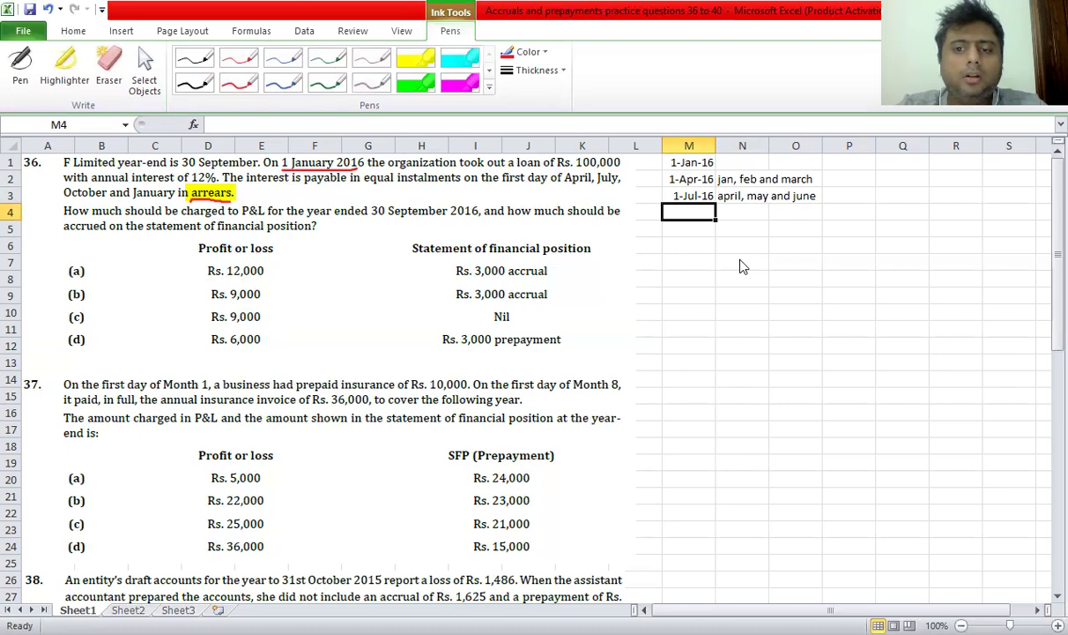
{"action": "type", "text": "1"}
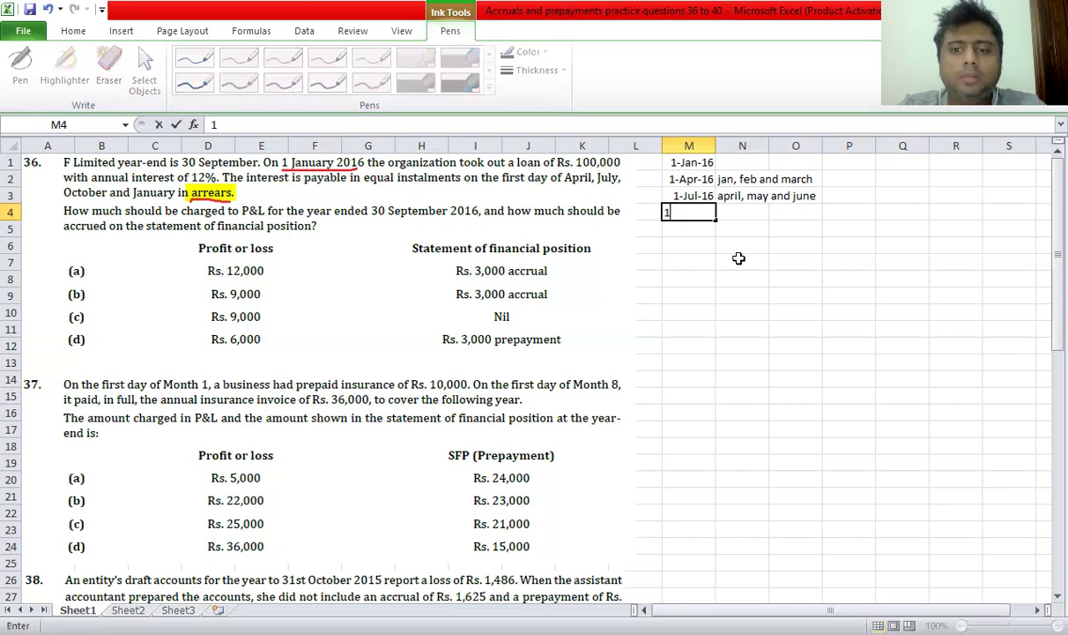
{"action": "type", "text": "-oct-16"}
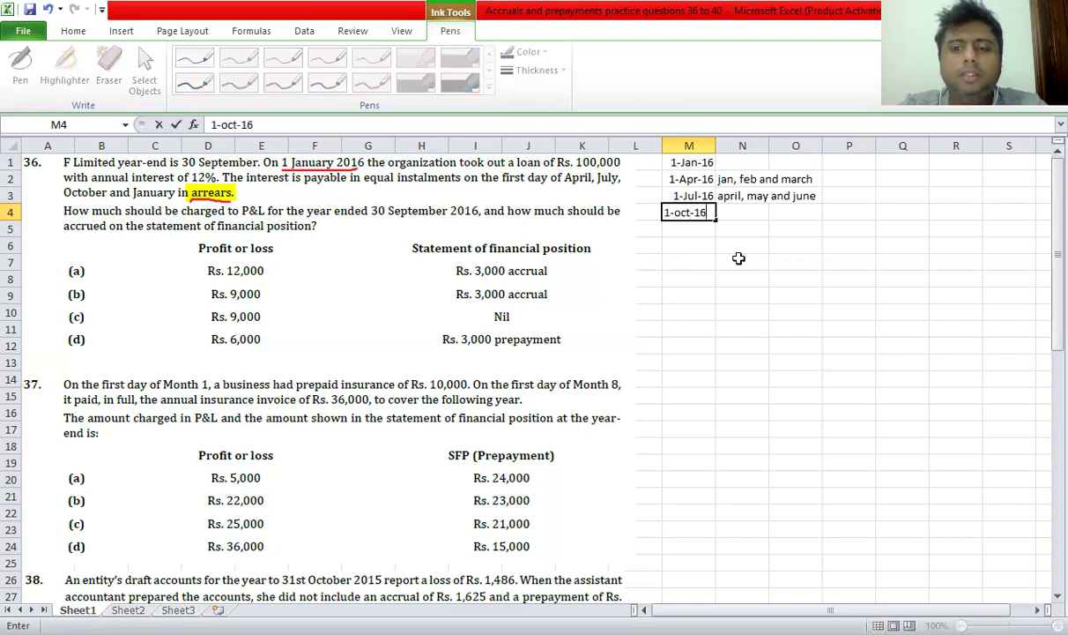
{"action": "key", "text": "Tab"}
{"action": "type", "text": "july, o"}
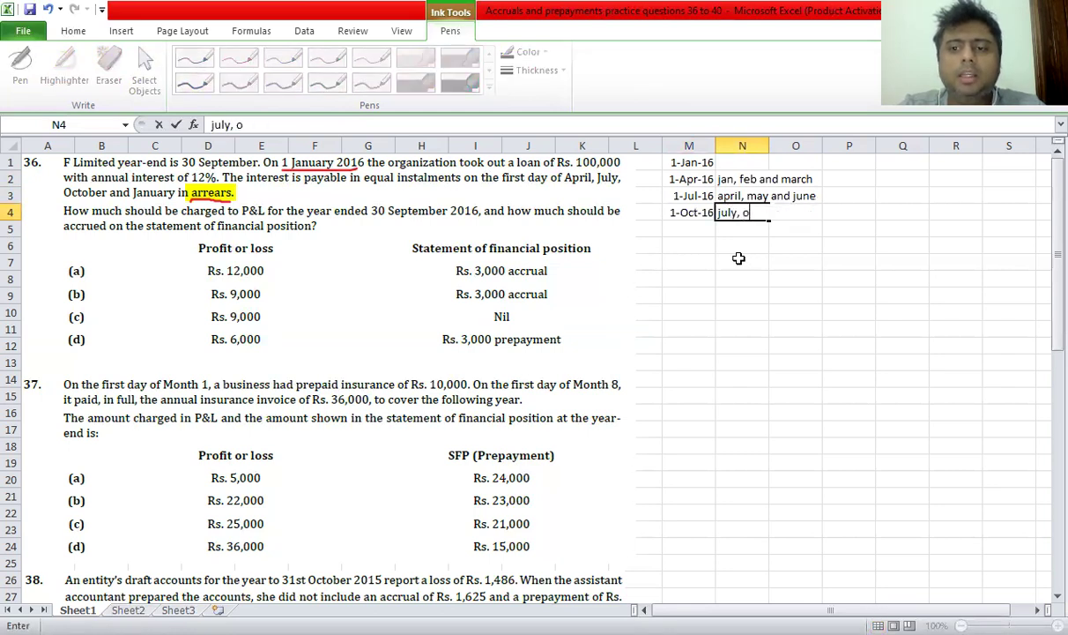
{"action": "key", "text": "BackSpace"}
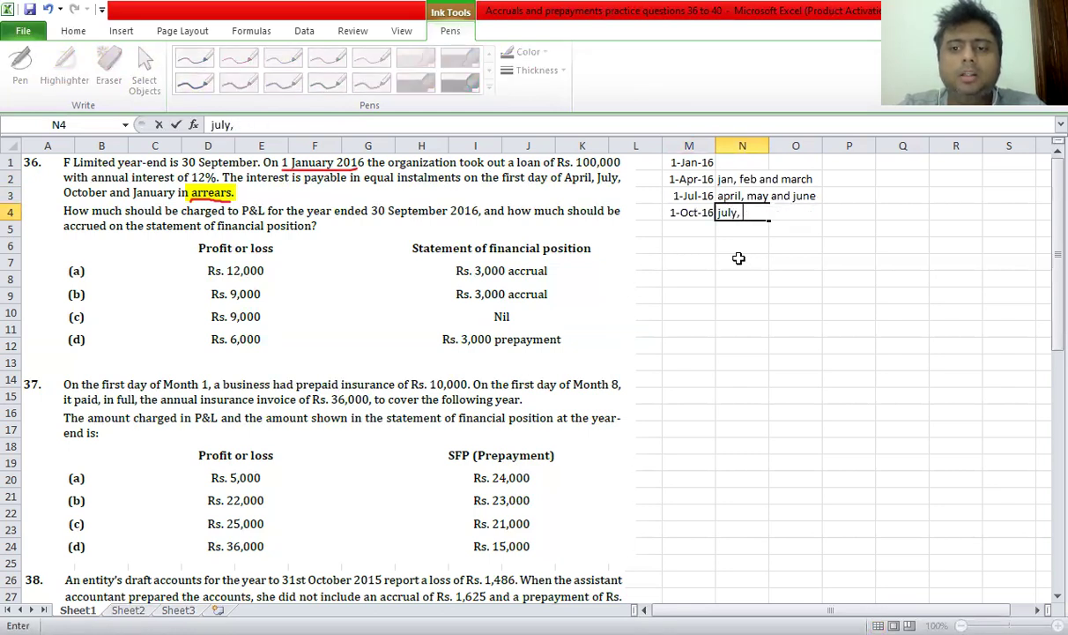
{"action": "type", "text": "augus"}
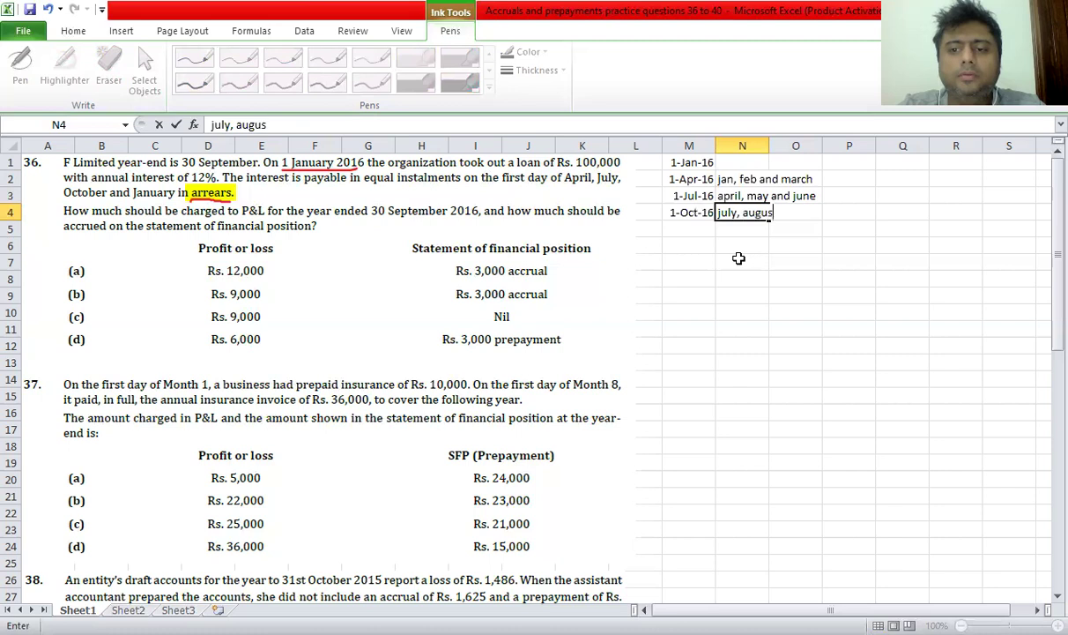
{"action": "type", "text": "t and september"}
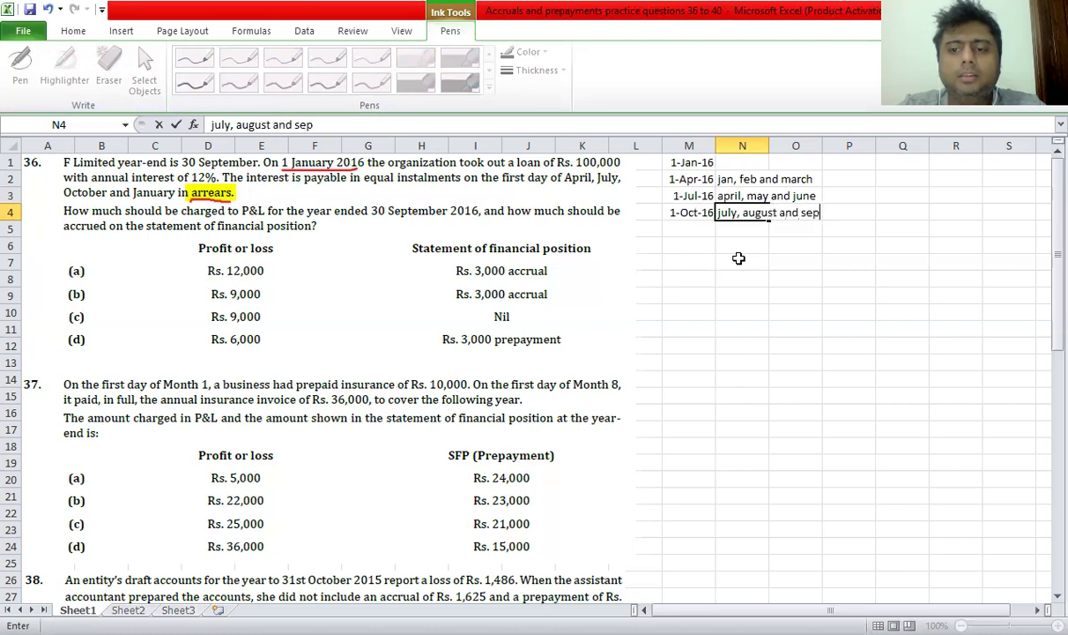
{"action": "key", "text": "Return"}
Fill row 5 with the payment date 1-jan-2016 in M5 and "oct, nov and dec" in N5.
{"action": "key", "text": "Left"}
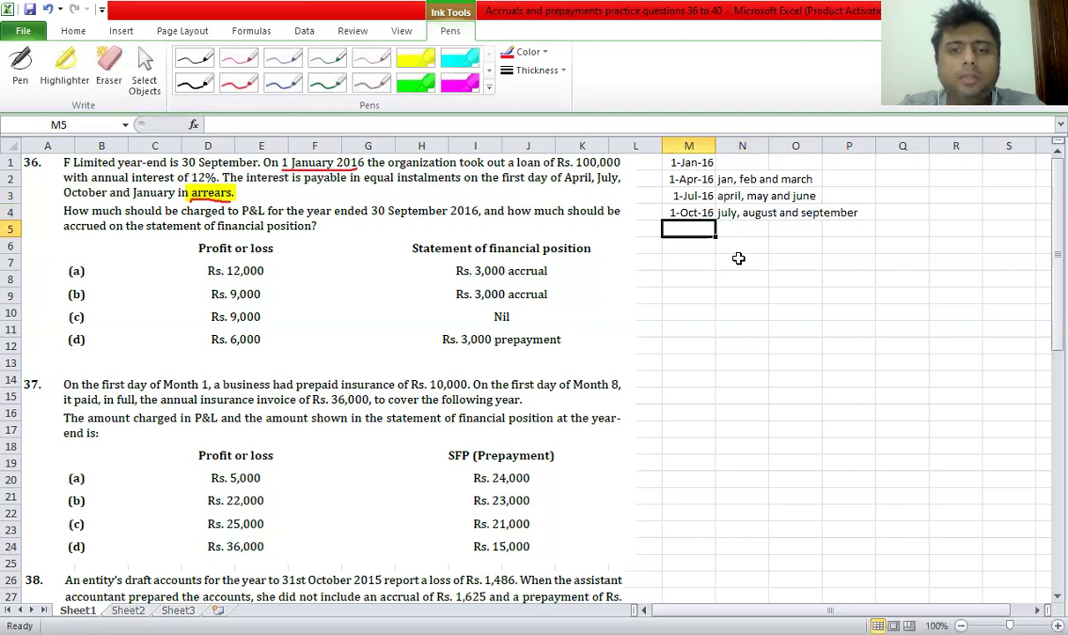
{"action": "type", "text": "1-"}
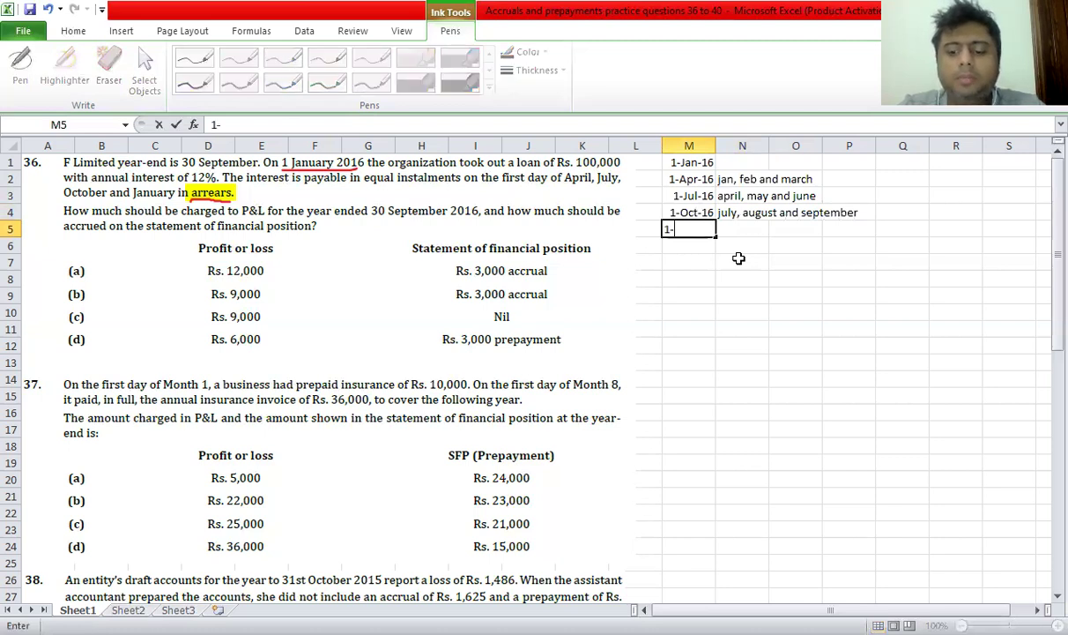
{"action": "type", "text": "jan-2016"}
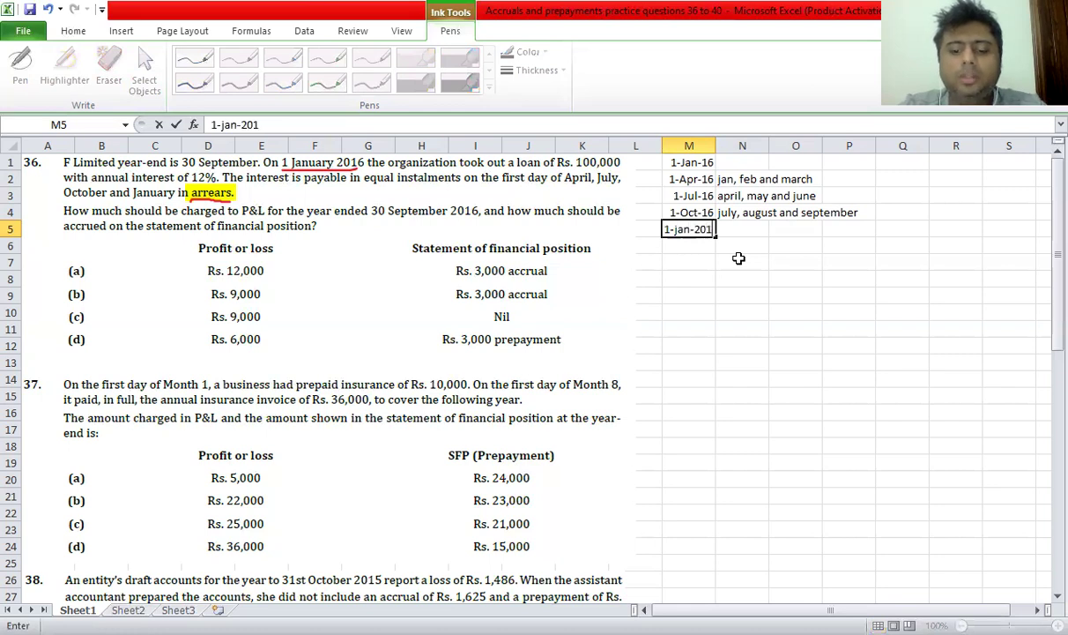
{"action": "key", "text": "Tab"}
{"action": "type", "text": "oct"}
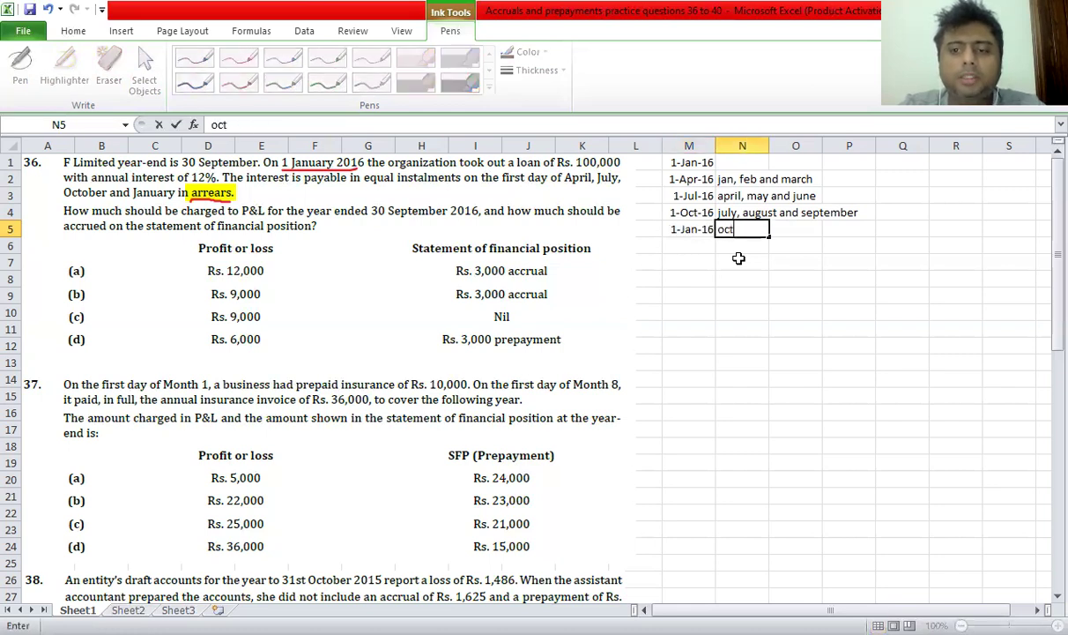
{"action": "type", "text": ", nov and dec"}
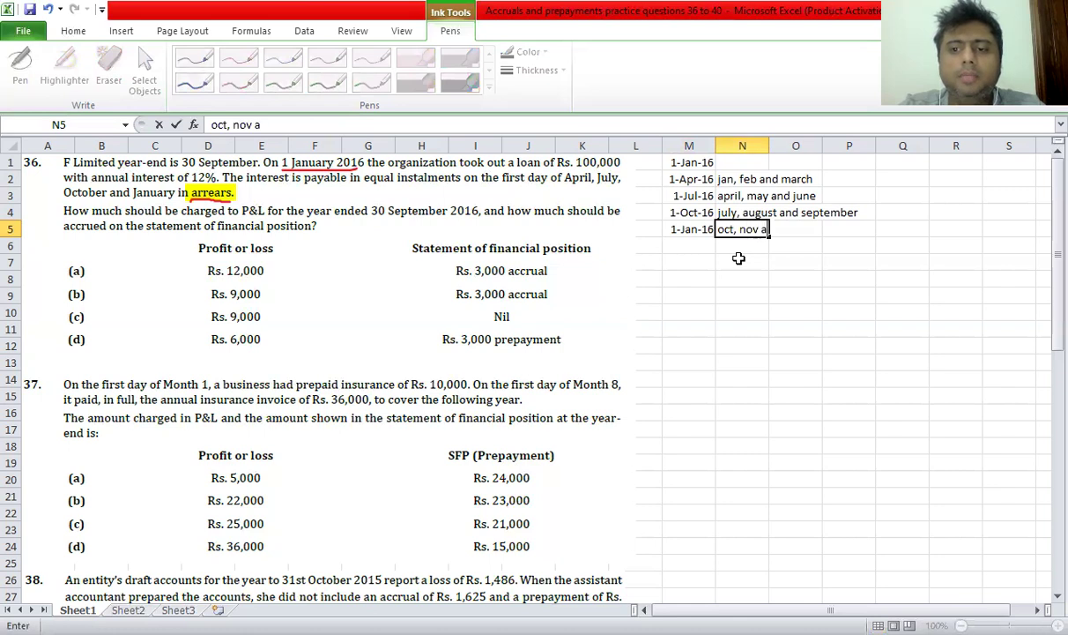
{"action": "left_click", "coordinate": [739, 250]}
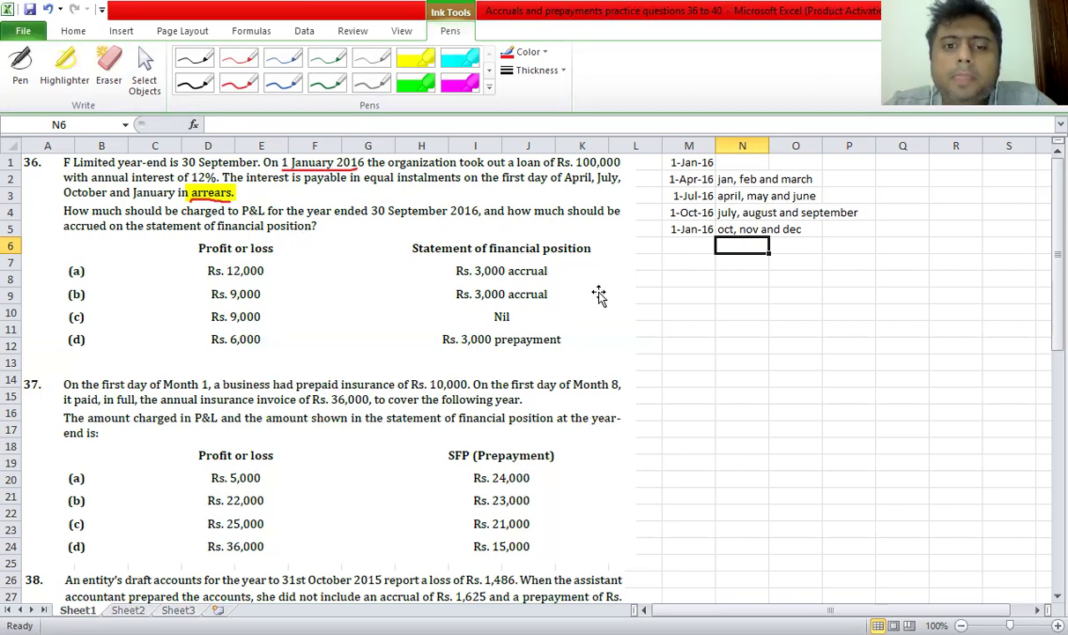
Highlight "P&L for the year ended 30 September 2016" in green in question 36 and underline it in red ink.
{"action": "left_click", "coordinate": [415, 96]}
{"action": "left_click_drag", "start_coordinate": [242, 211], "coordinate": [481, 212]}
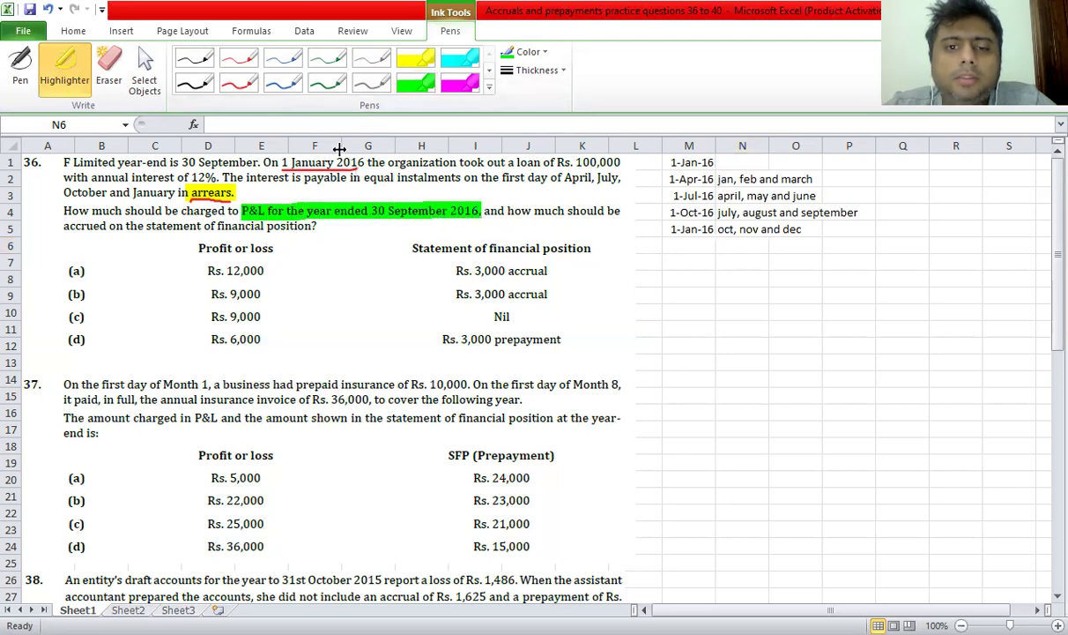
{"action": "left_click", "coordinate": [236, 85]}
{"action": "left_click_drag", "start_coordinate": [241, 222], "coordinate": [481, 220]}
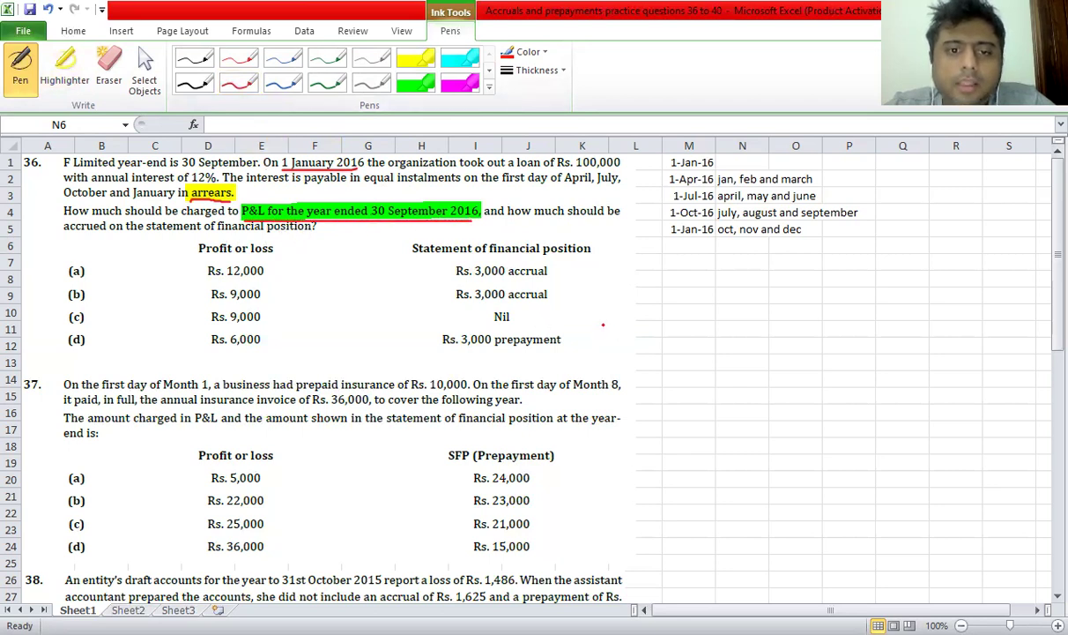
{"action": "key", "text": "Escape"}
Calculate the nine months' interest in cell Q2 with the formula =100000*12%*9/12.
{"action": "left_click", "coordinate": [894, 177]}
{"action": "type", "text": "=1"}
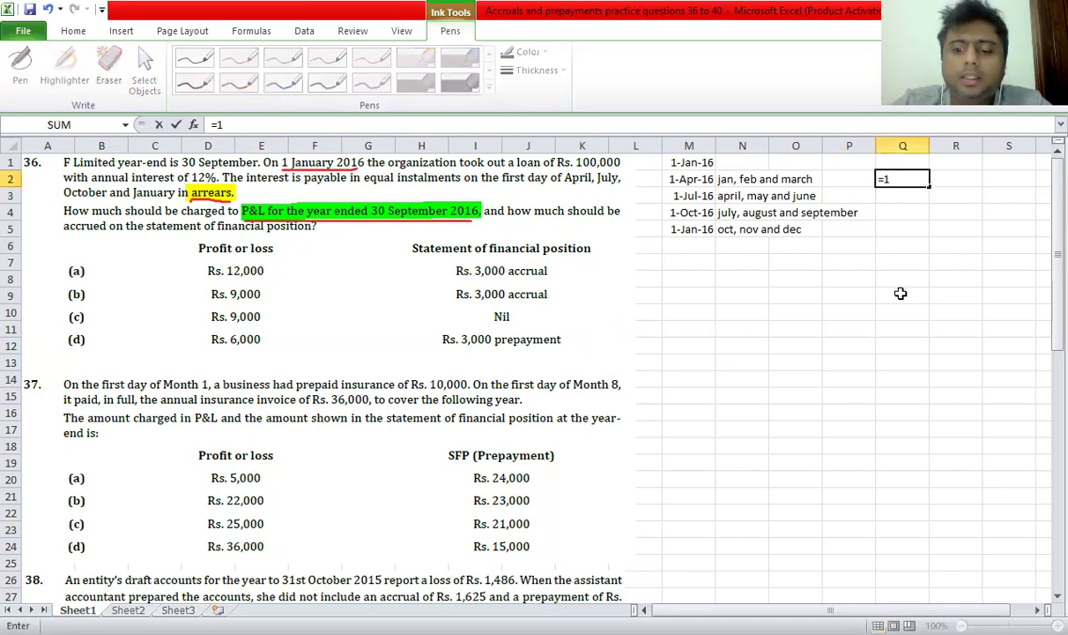
{"action": "type", "text": "00"}
{"action": "type", "text": "00"}
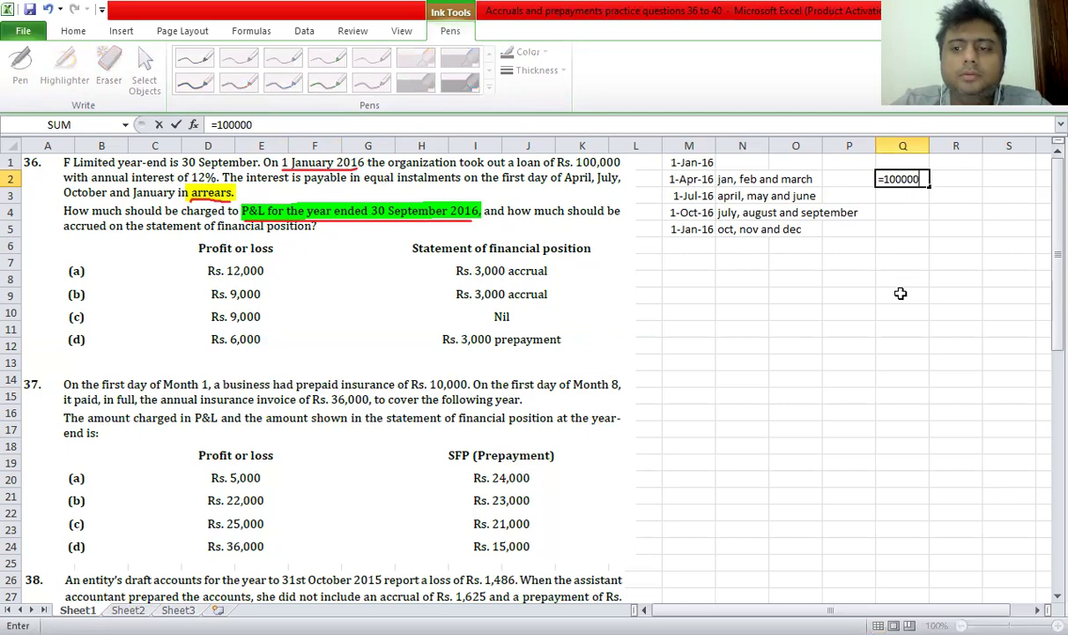
{"action": "type", "text": "*12%"}
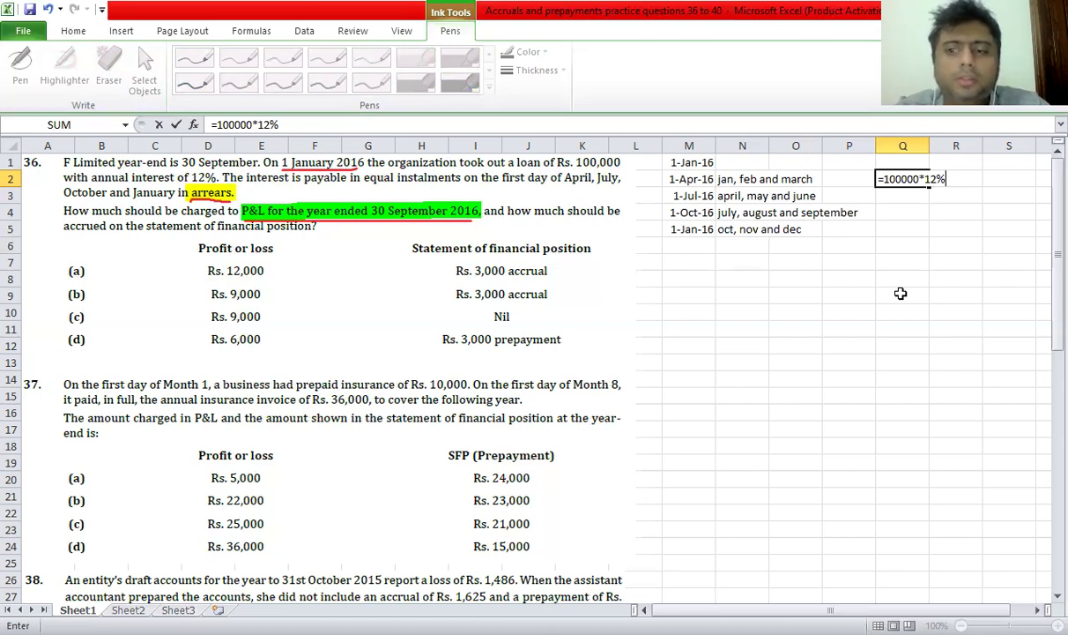
{"action": "type", "text": "*9"}
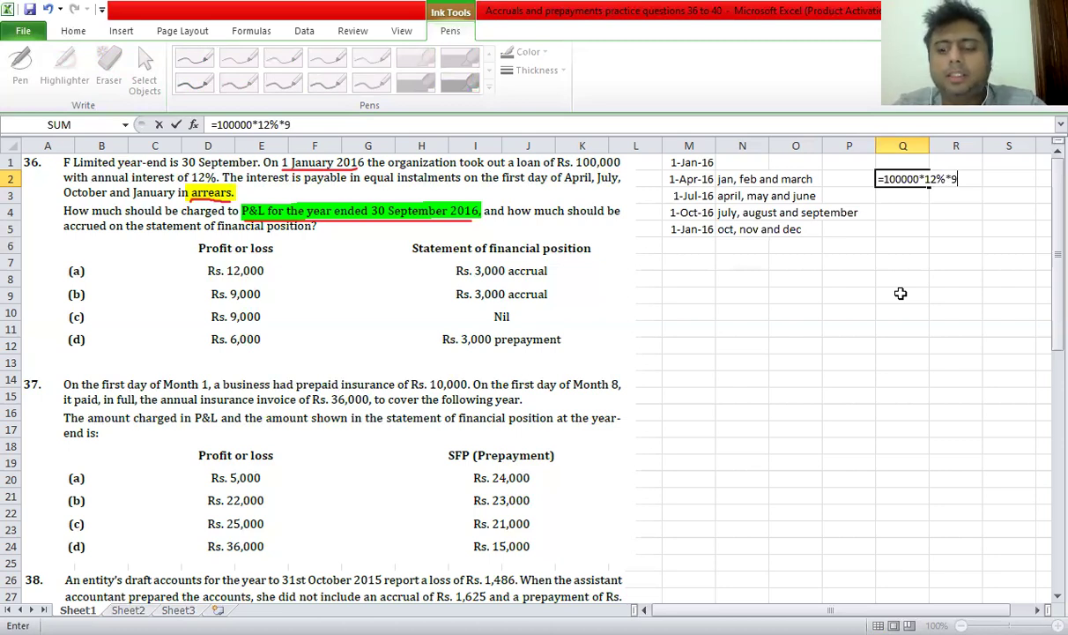
{"action": "type", "text": "/12"}
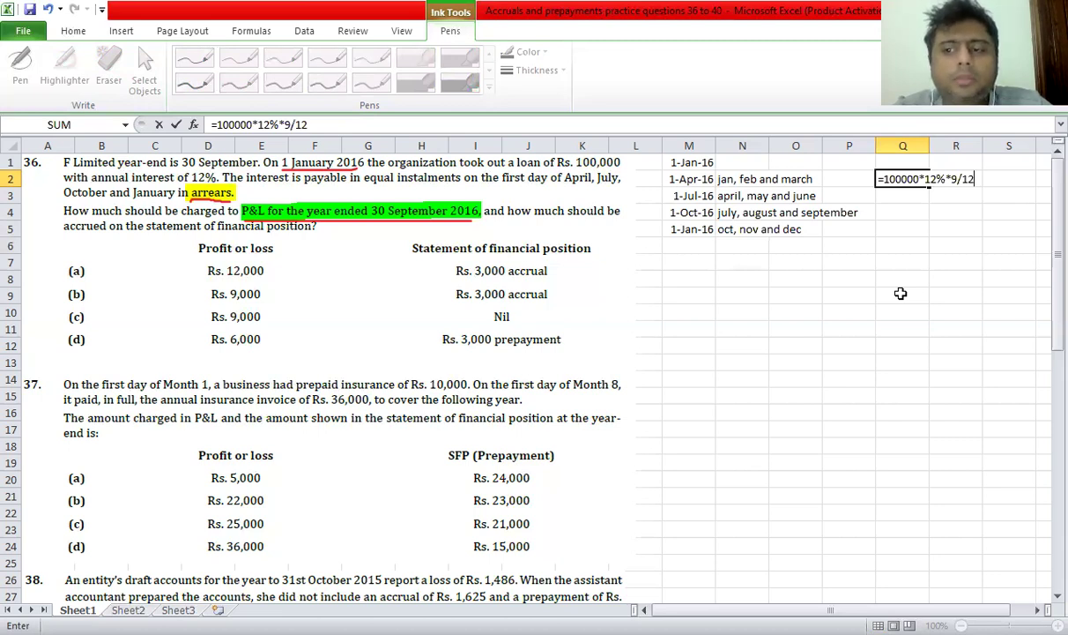
{"action": "key", "text": "ctrl+Return"}
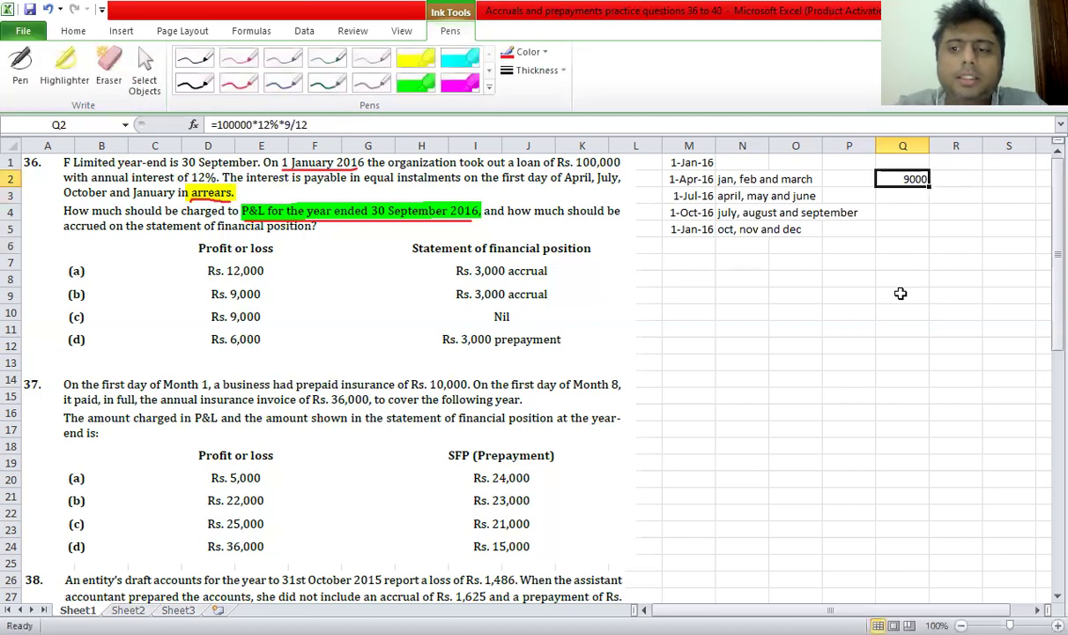
Label the nine-month interest amount as "pnl" in cell R2.
{"action": "key", "text": "Right"}
{"action": "type", "text": "pnl"}
{"action": "key", "text": "Return"}
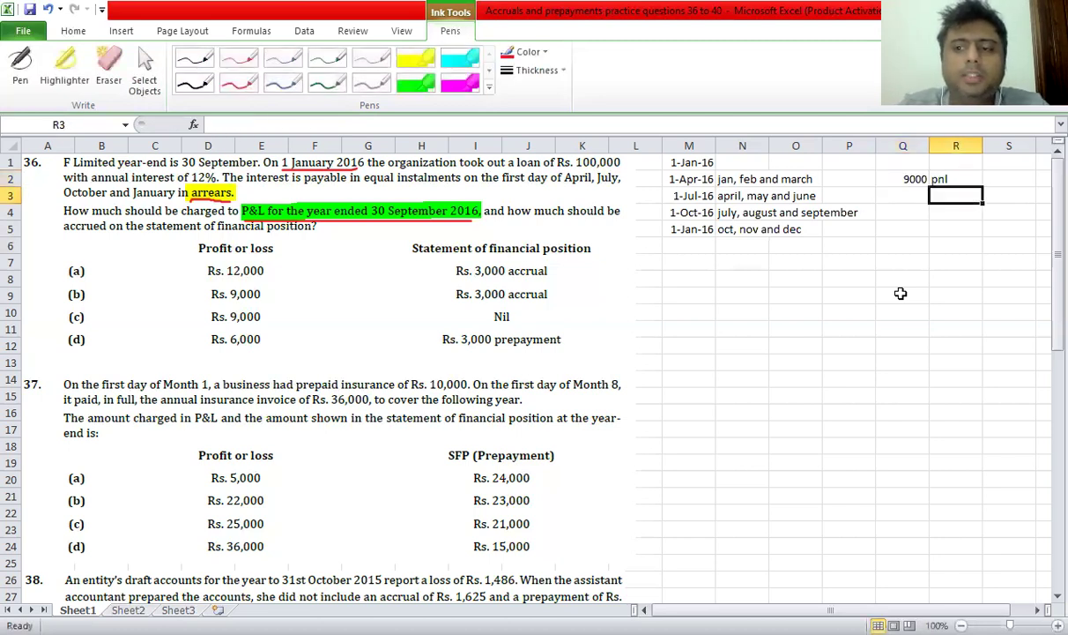
{"action": "key", "text": "Up"}
{"action": "key", "text": "Left"}
{"action": "key", "text": "shift+Right"}
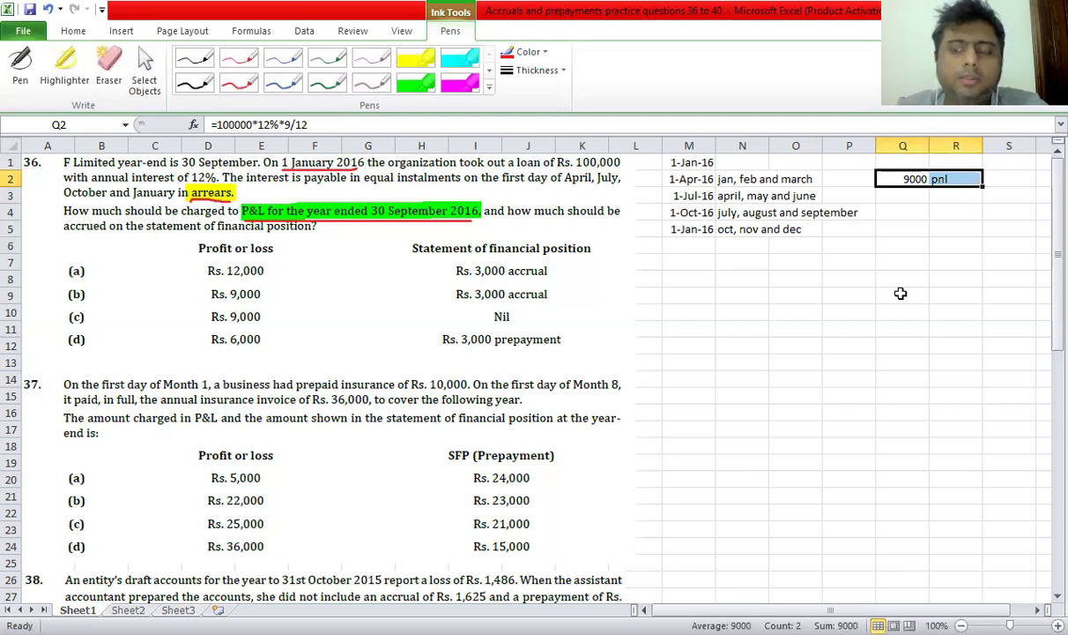
{"action": "key", "text": "Down"}
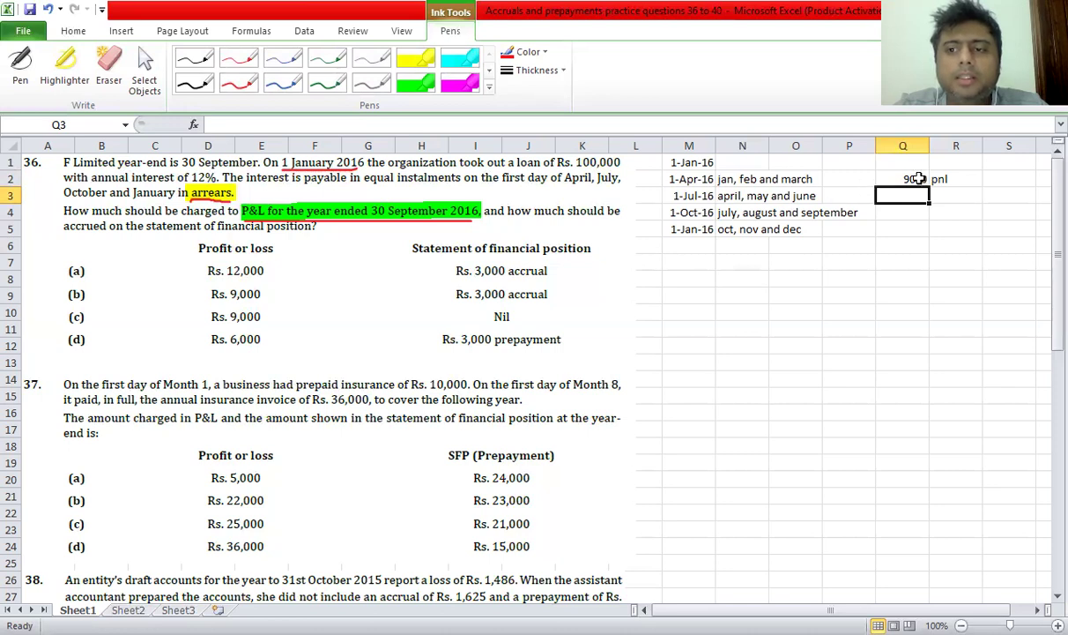
Move the nine-month interest amount and its pnl label below the payment schedule, into M6:N6.
{"action": "left_click_drag", "start_coordinate": [882, 178], "coordinate": [956, 179]}
{"action": "key", "text": "ctrl+c"}
{"action": "left_click", "coordinate": [1015, 185]}
{"action": "key", "text": "Return"}
{"action": "left_click", "coordinate": [884, 210]}
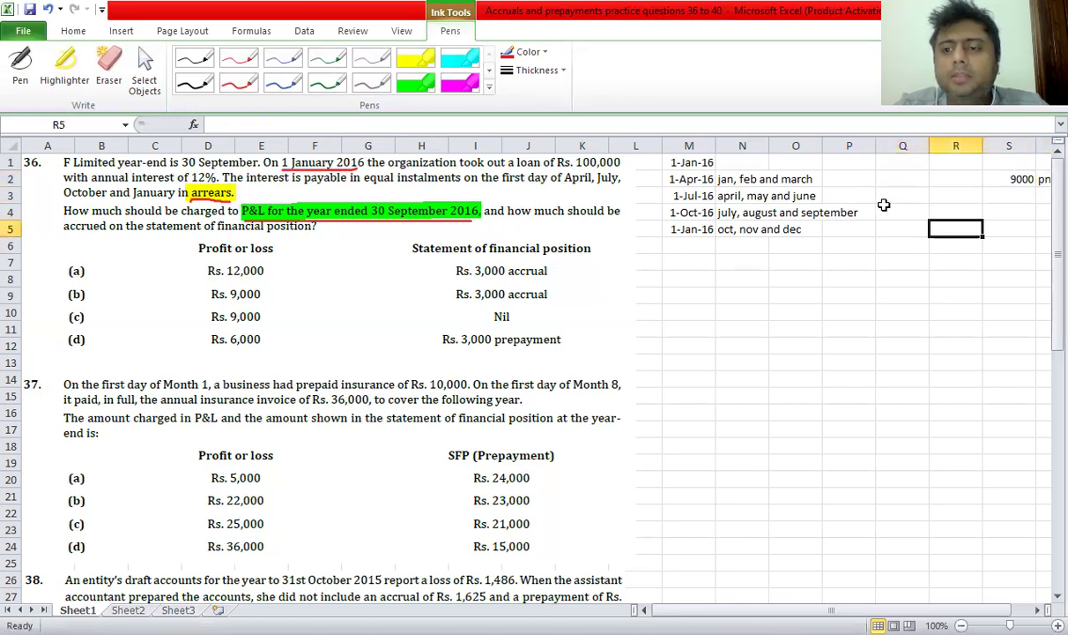
{"action": "left_click", "coordinate": [835, 176]}
{"action": "left_click_drag", "start_coordinate": [997, 179], "coordinate": [1045, 179]}
{"action": "key", "text": "ctrl+x"}
{"action": "left_click", "coordinate": [692, 246]}
{"action": "key", "text": "Return"}
{"action": "left_click", "coordinate": [884, 250]}
Calculate the April payment's three-month interest in cell Q2 with the formula =100000*12%*3/12.
{"action": "left_click", "coordinate": [884, 181]}
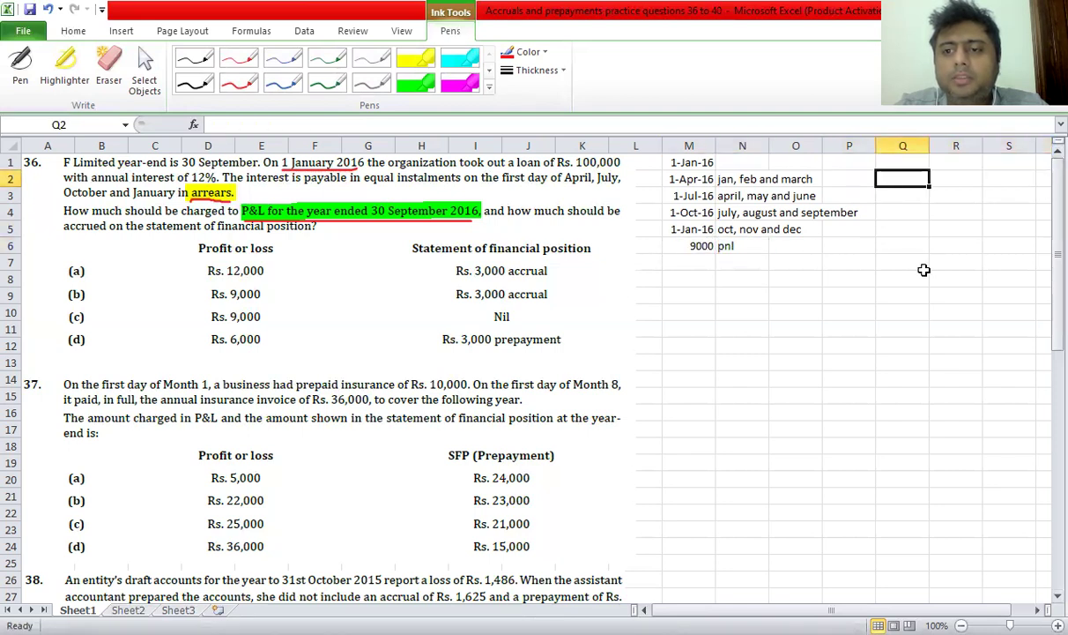
{"action": "type", "text": "=100000"}
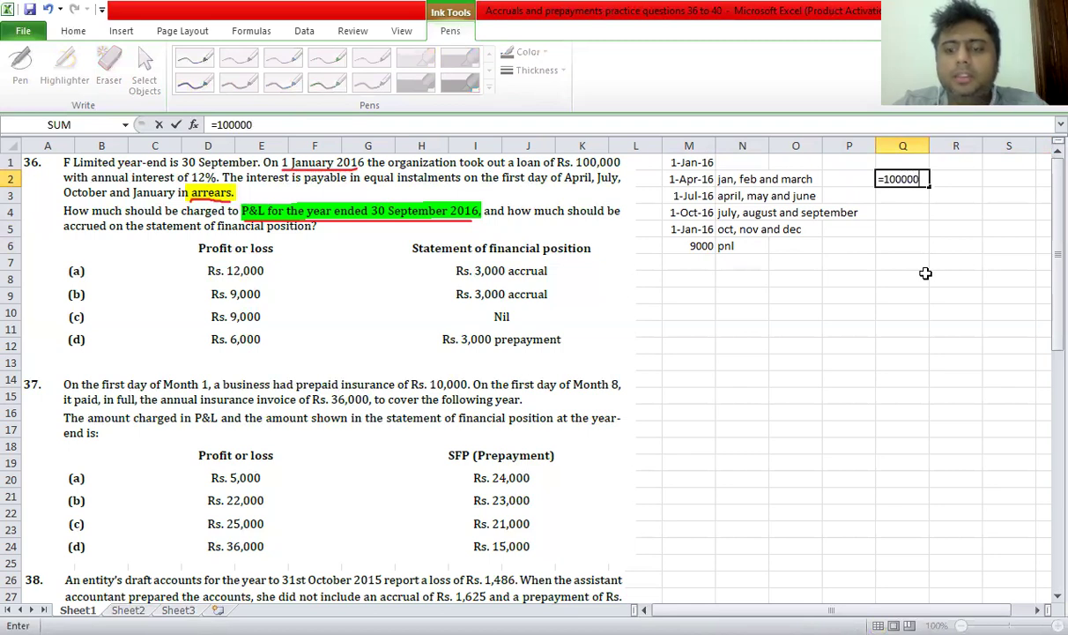
{"action": "type", "text": "*12%"}
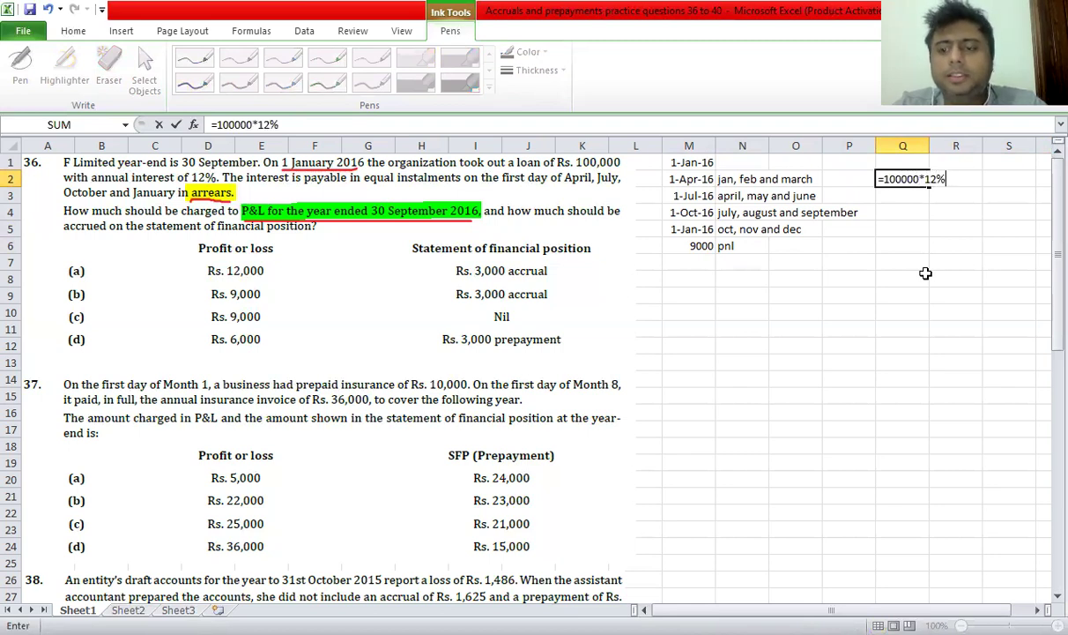
{"action": "type", "text": "*3/12"}
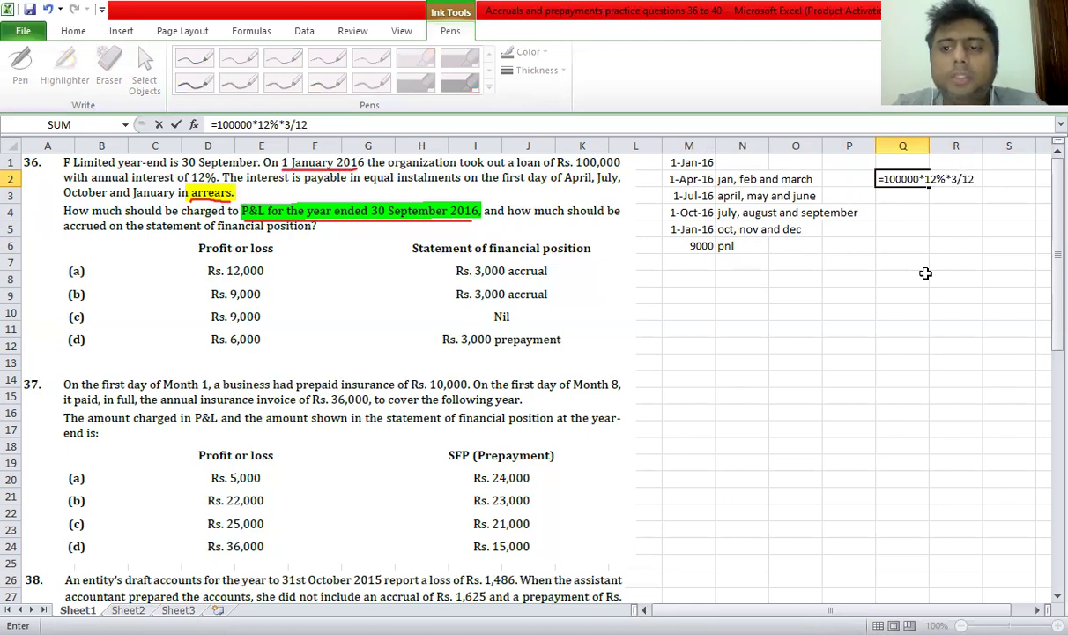
{"action": "key", "text": "Return"}
{"action": "key", "text": "Up"}
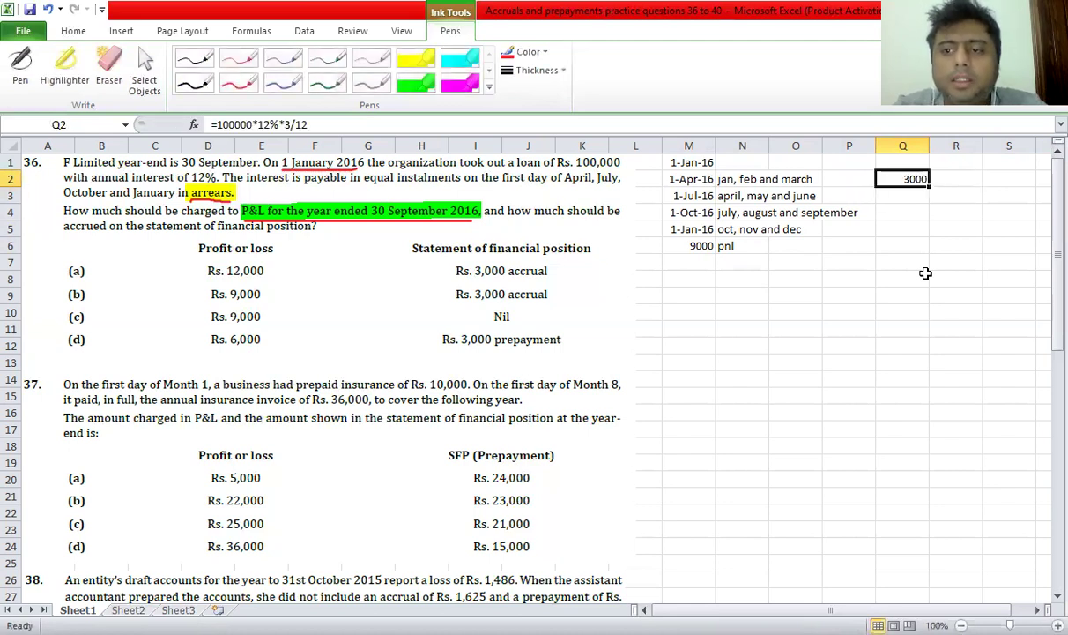
{"action": "key", "text": "F2"}
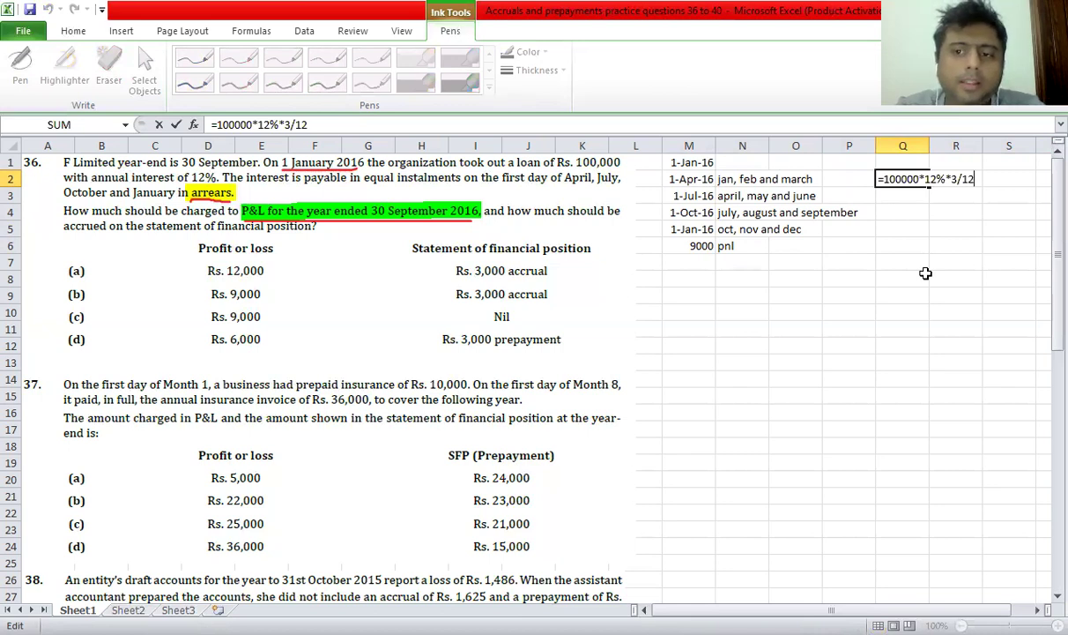
{"action": "key", "text": "Escape"}
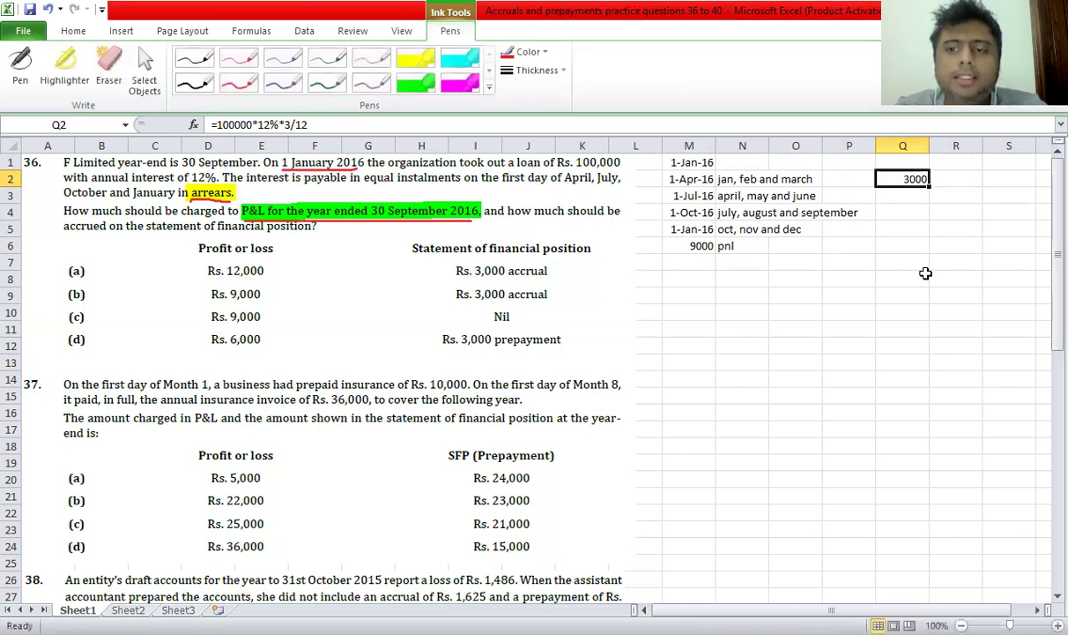
Copy the three-month interest formula from Q2 into Q3 and Q4 for the July and October payments.
{"action": "key", "text": "ctrl+c"}
{"action": "key", "text": "Down"}
{"action": "key", "text": "ctrl+v"}
{"action": "key", "text": "F2"}
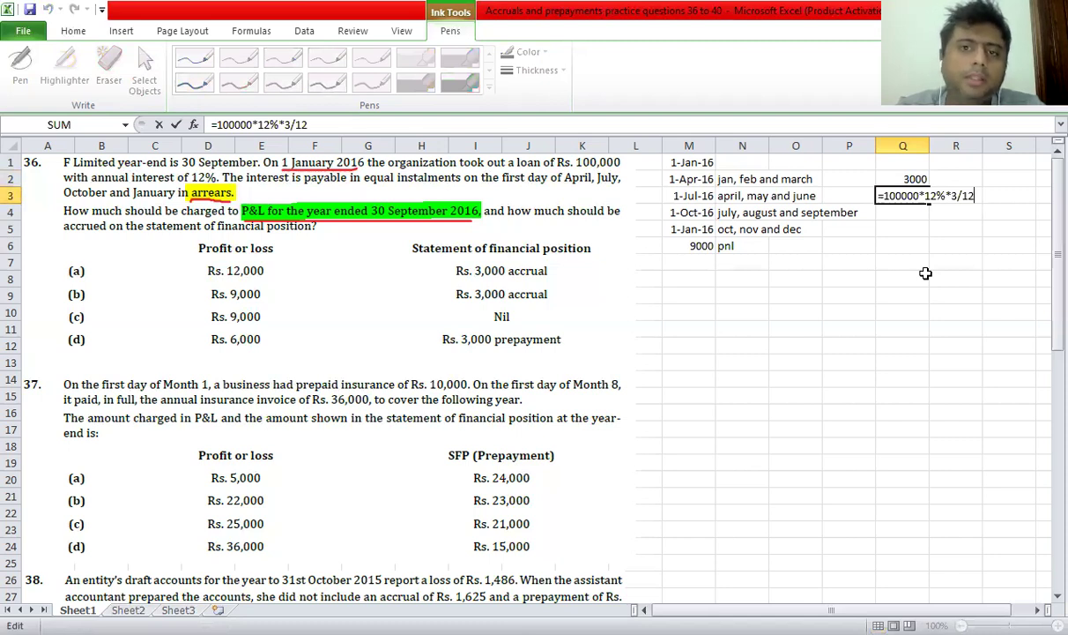
{"action": "key", "text": "Escape"}
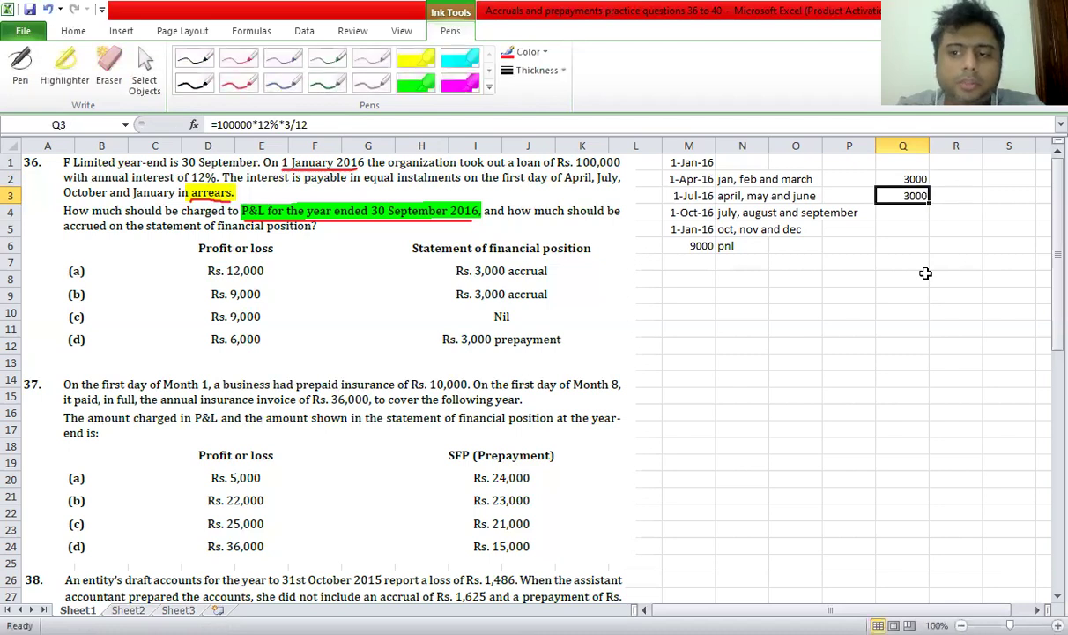
{"action": "key", "text": "ctrl+c"}
{"action": "key", "text": "Down"}
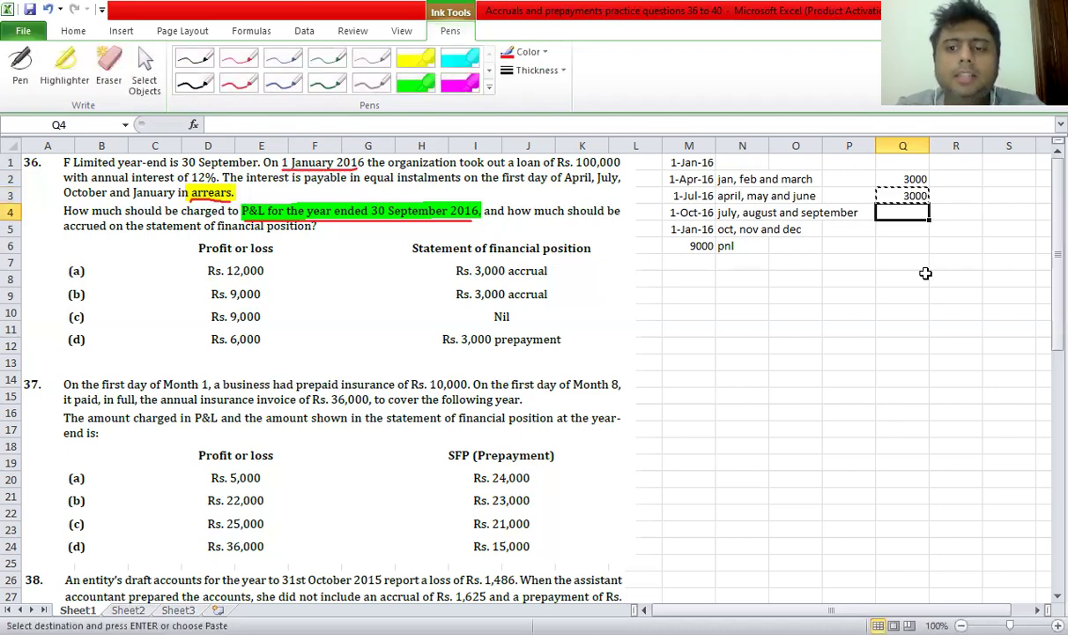
{"action": "key", "text": "ctrl+v"}
{"action": "key", "text": "F2"}
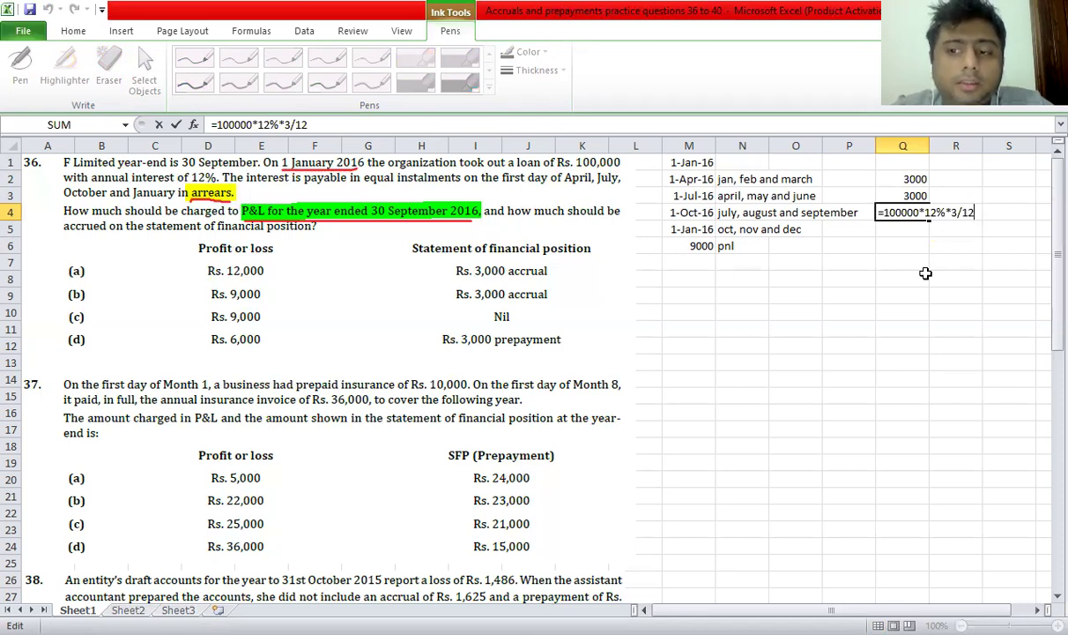
{"action": "key", "text": "Return"}
Enter the year-end note "30th september" in Q6 and "pnl 9000" in Q7.
{"action": "key", "text": "Down"}
{"action": "key", "text": "Down"}
{"action": "key", "text": "Up"}
{"action": "type", "text": "30t"}
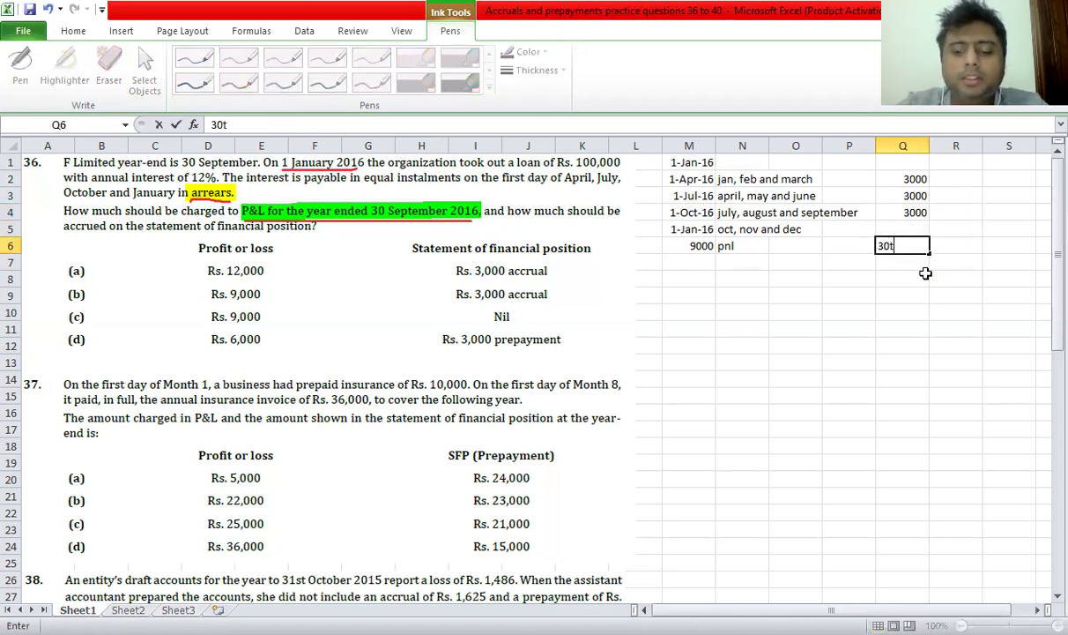
{"action": "type", "text": "h september"}
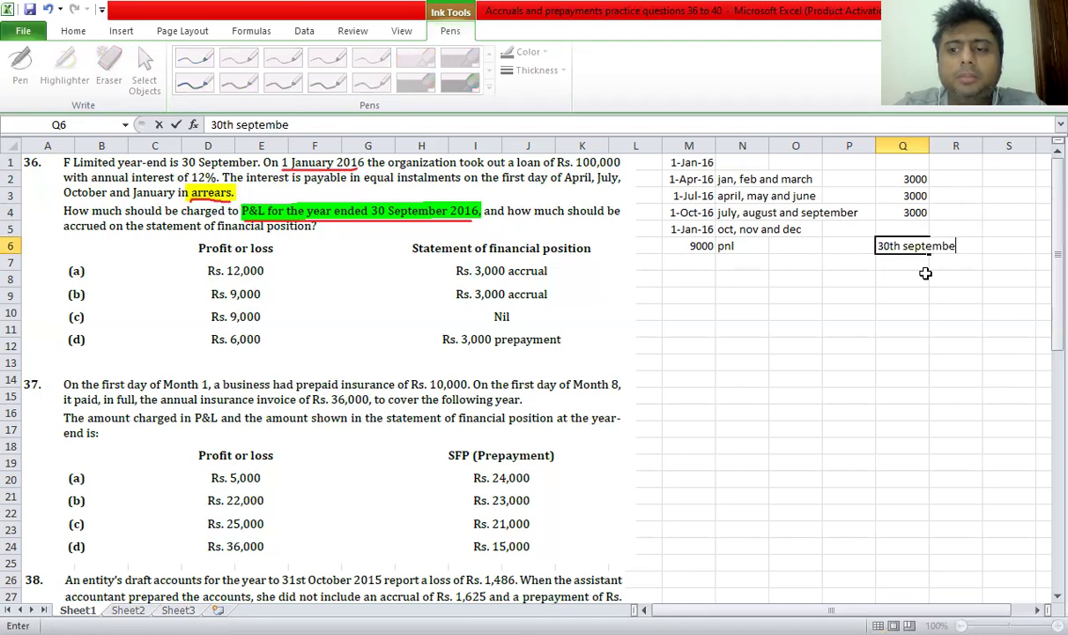
{"action": "key", "text": "Return"}
{"action": "type", "text": "pnl "}
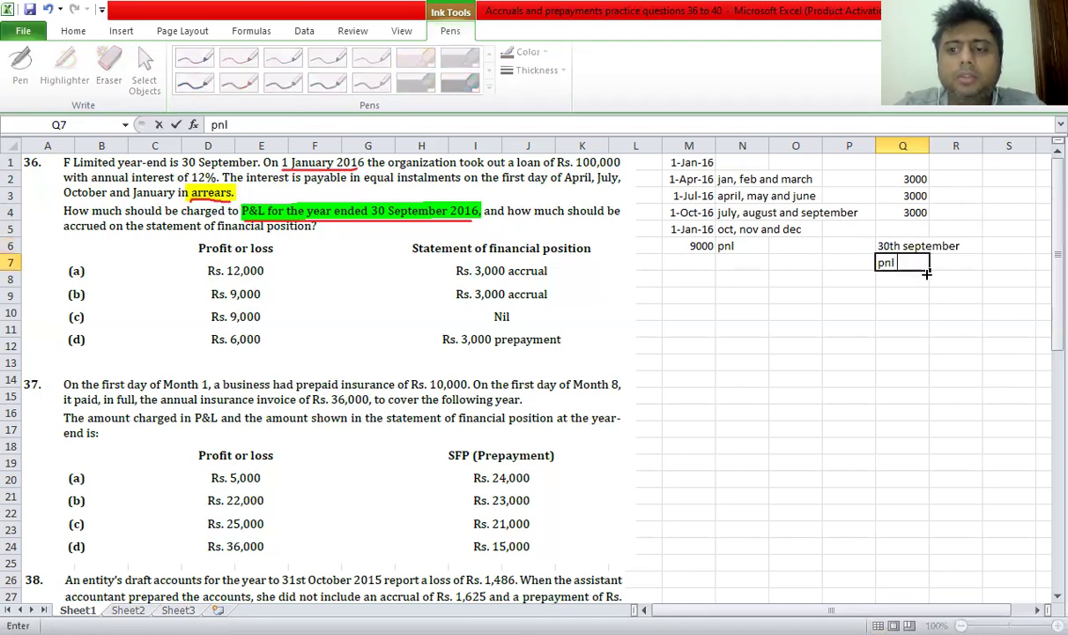
{"action": "type", "text": "9000"}
{"action": "key", "text": "Return"}
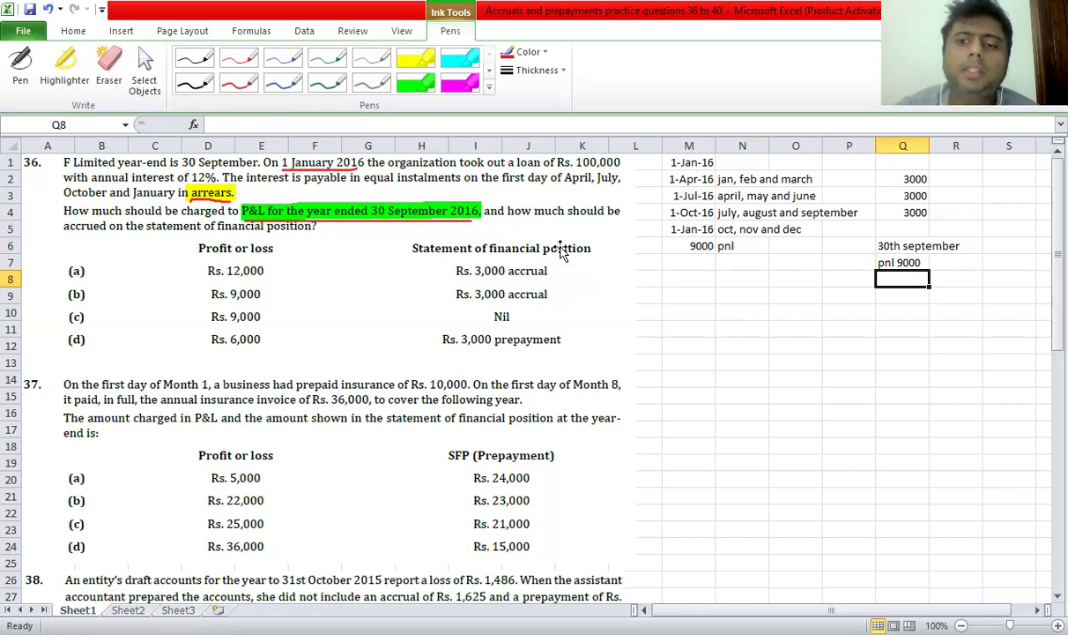
{"action": "left_click", "coordinate": [676, 214]}
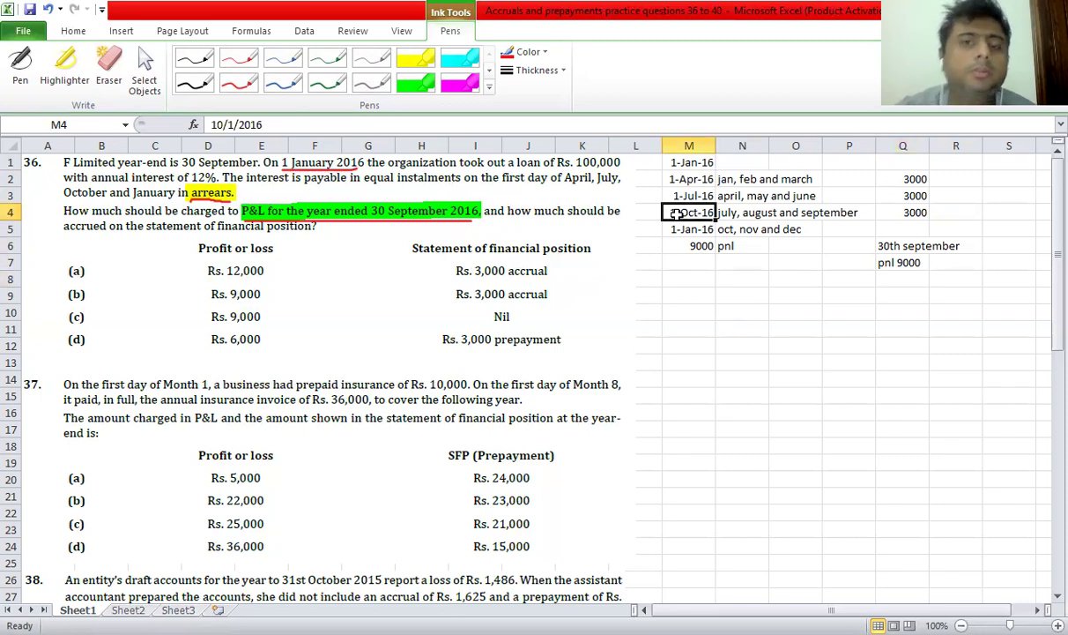
{"action": "left_click", "coordinate": [925, 213]}
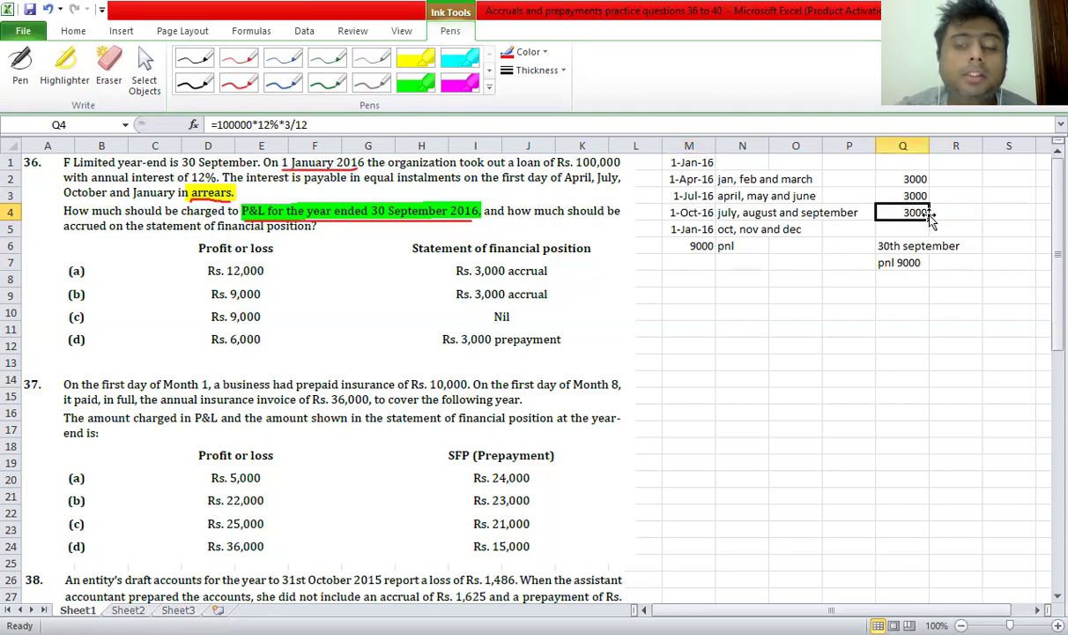
Label the July to September interest amount as "liability" in R4.
{"action": "left_click_drag", "start_coordinate": [721, 213], "coordinate": [859, 214]}
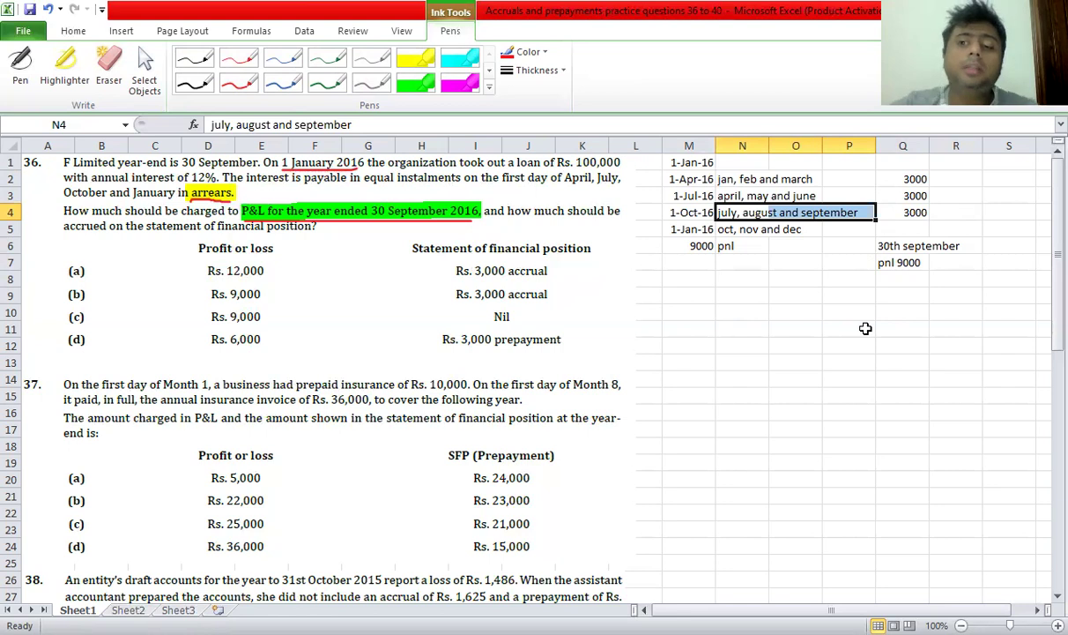
{"action": "left_click", "coordinate": [950, 212]}
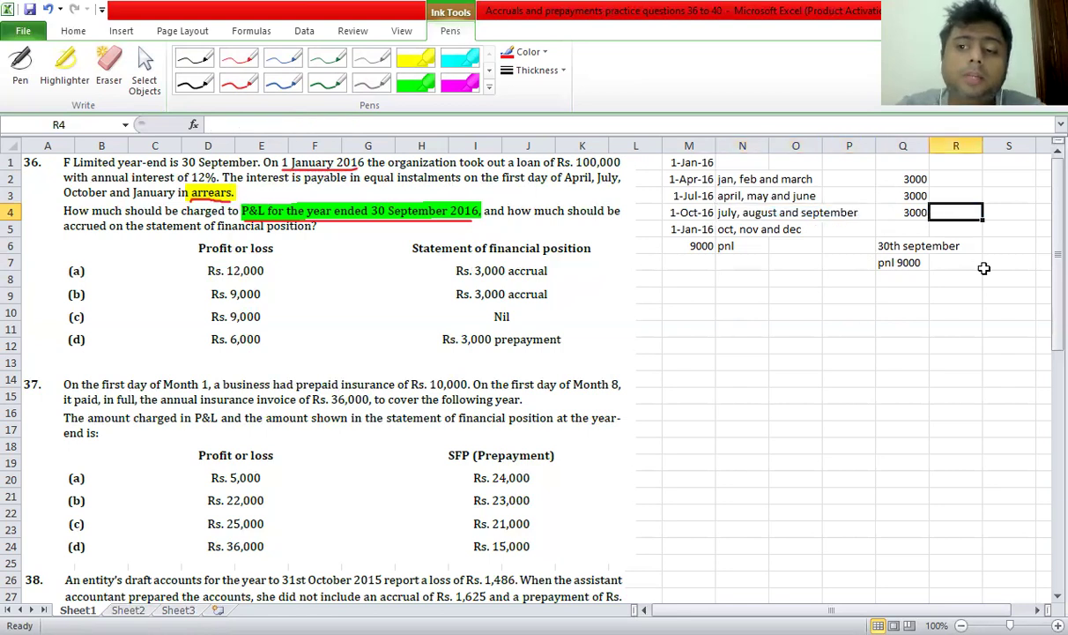
{"action": "type", "text": "liability"}
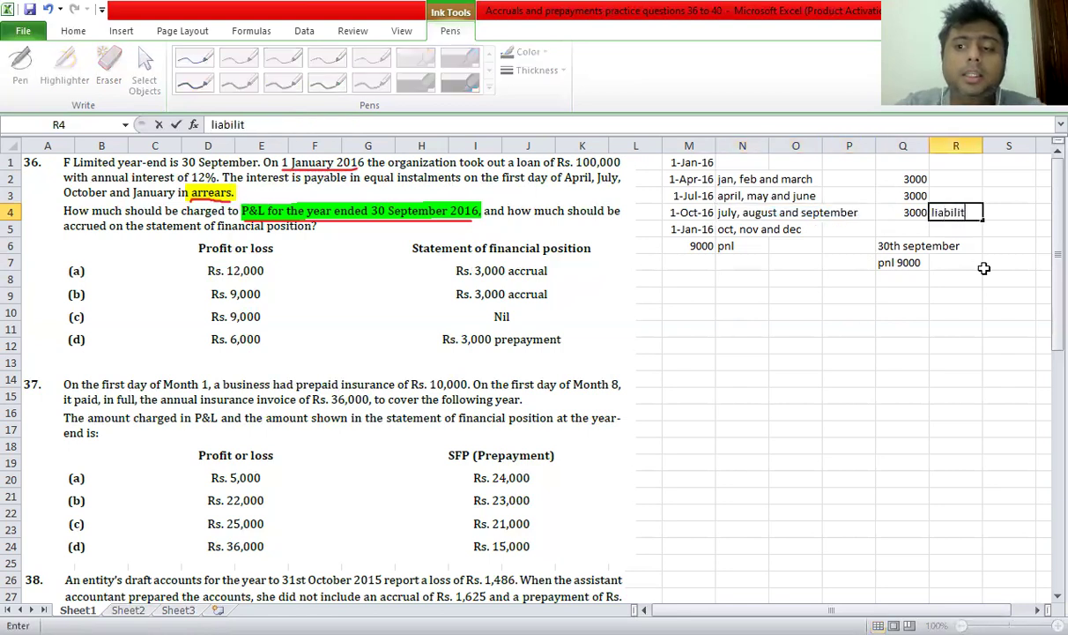
{"action": "key", "text": "Return"}
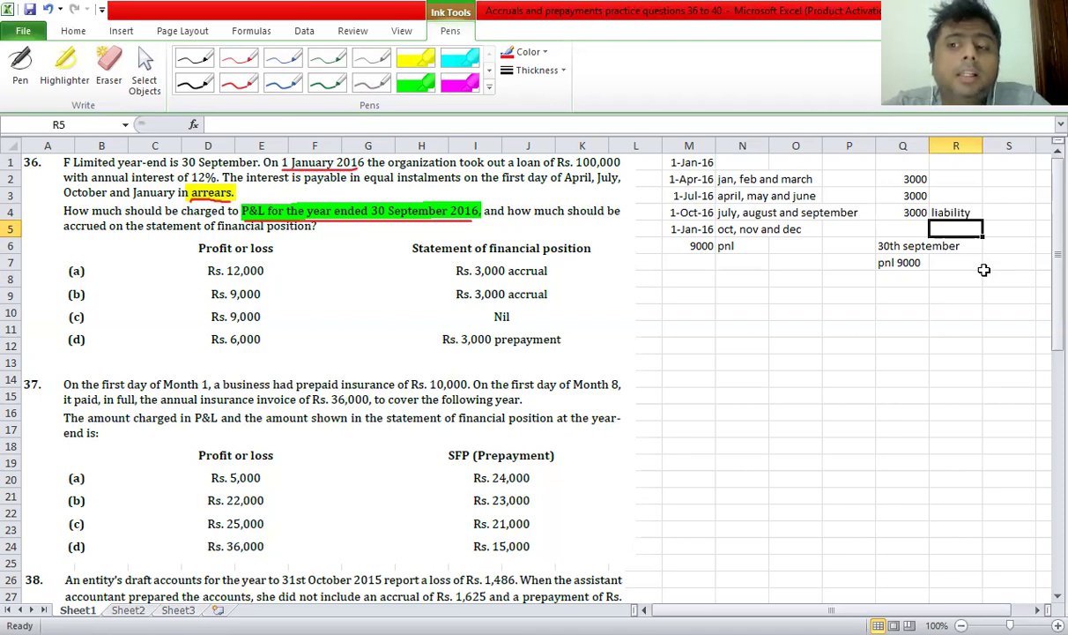
Review the quarterly interest amounts in Q2:Q4 to separate the paid instalments from the outstanding one.
{"action": "key", "text": "Up"}
{"action": "key", "text": "Left"}
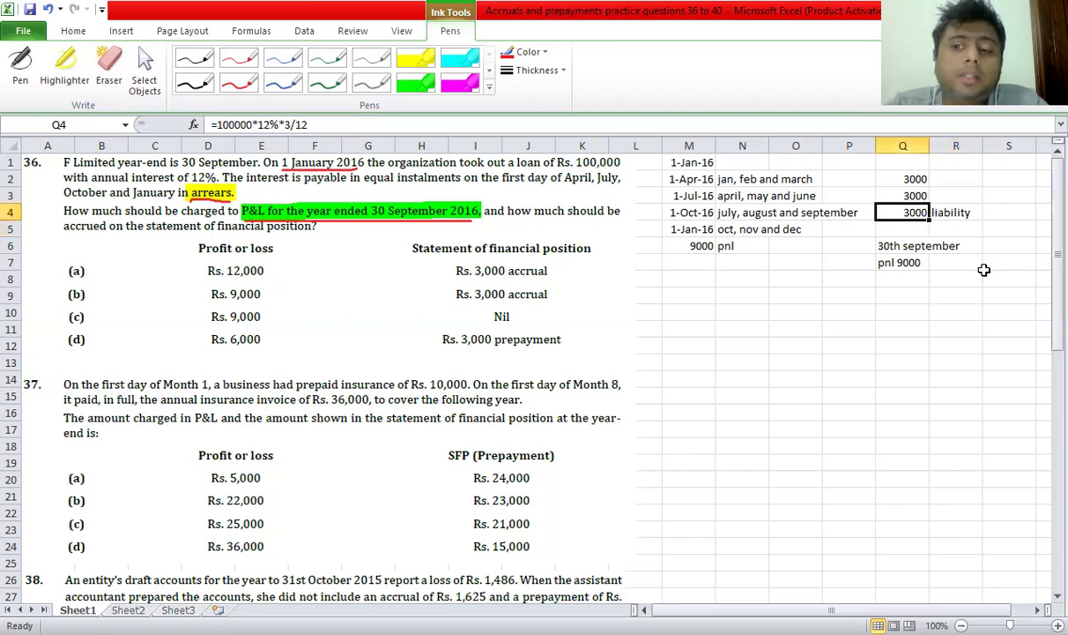
{"action": "key", "text": "shift+Right"}
{"action": "key", "text": "Up"}
{"action": "key", "text": "Up"}
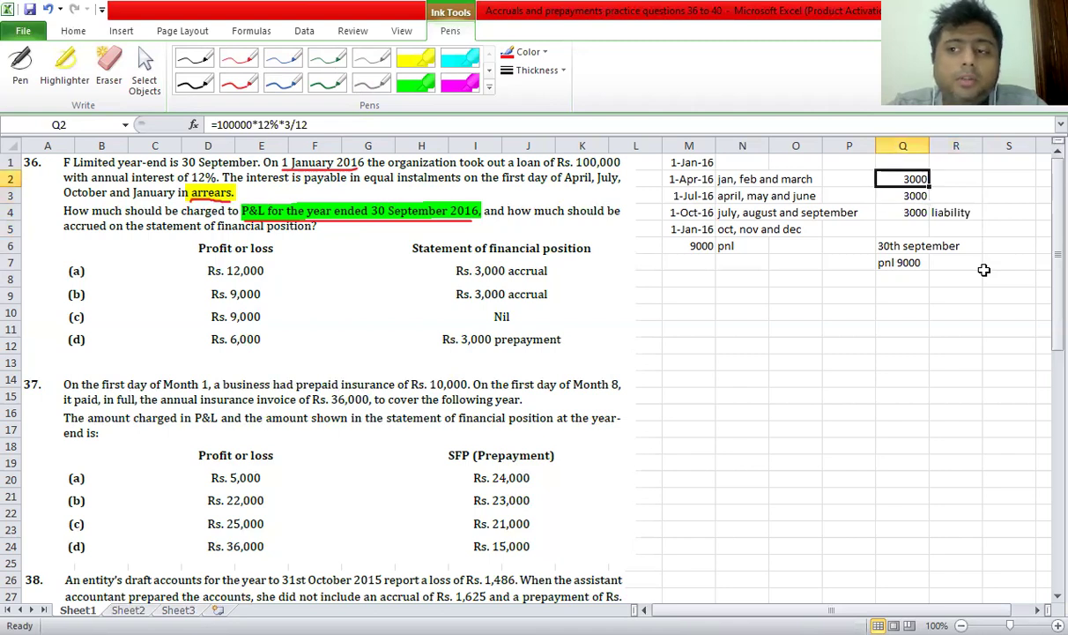
{"action": "key", "text": "Down"}
{"action": "key", "text": "Up"}
{"action": "key", "text": "Down"}
{"action": "key", "text": "Up"}
{"action": "key", "text": "Down"}
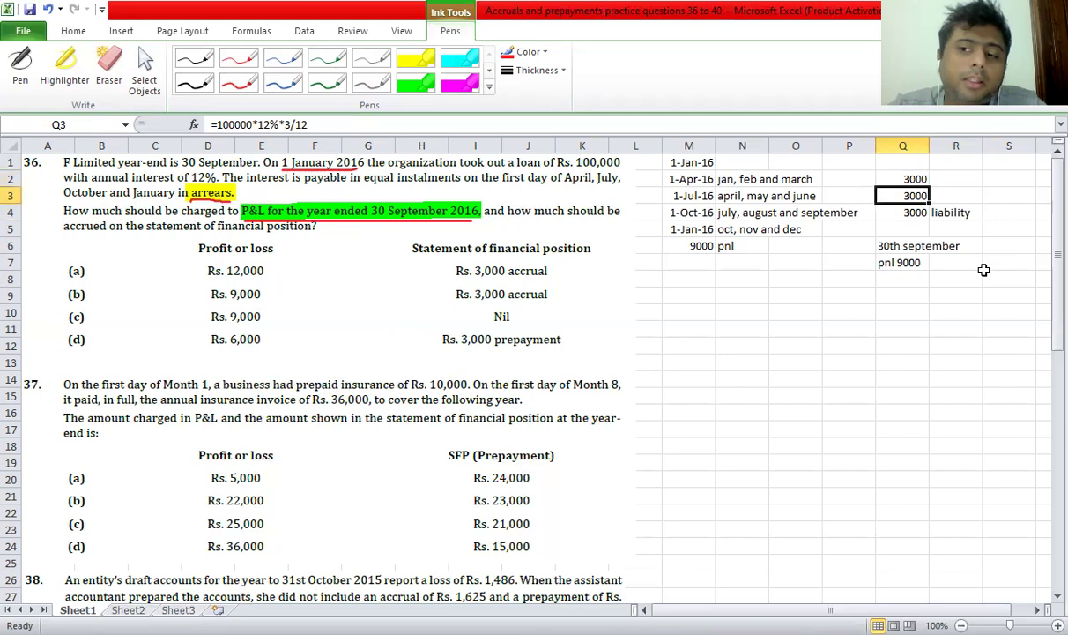
{"action": "key", "text": "Up"}
{"action": "key", "text": "Up"}
{"action": "key", "text": "Down"}
{"action": "key", "text": "Down"}
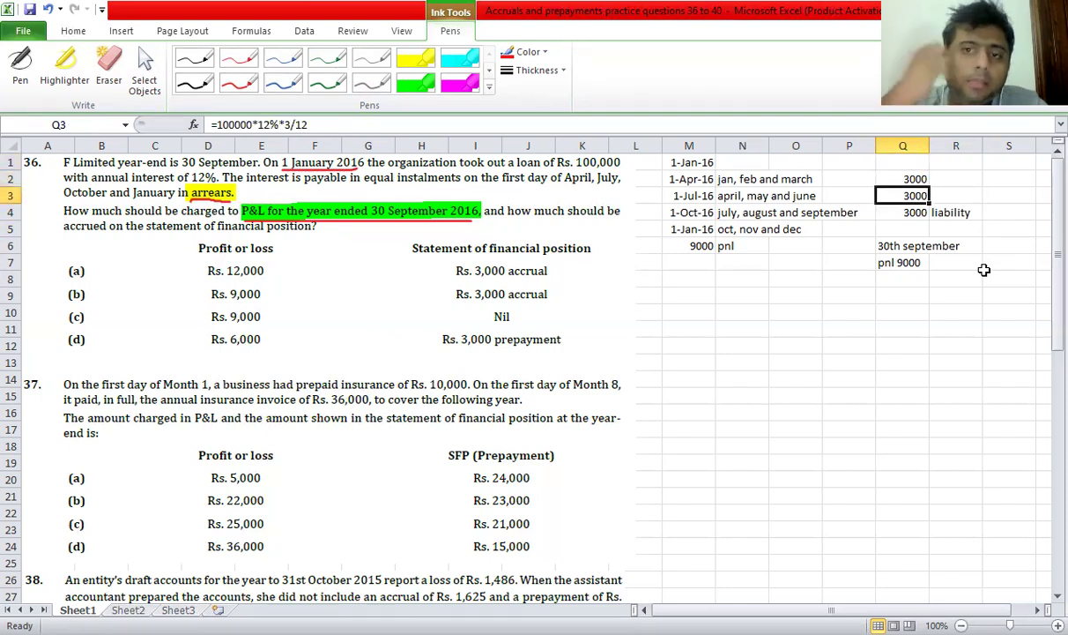
Inspect the nine-month interest formula in M6 without changing it.
{"action": "key", "text": "Down"}
{"action": "key", "text": "Down"}
{"action": "key", "text": "Down"}
{"action": "key", "text": "Down"}
{"action": "key", "text": "Down"}
{"action": "key", "text": "Left"}
{"action": "key", "text": "Left"}
{"action": "key", "text": "Left"}
{"action": "key", "text": "Left"}
{"action": "key", "text": "Up"}
{"action": "key", "text": "Up"}
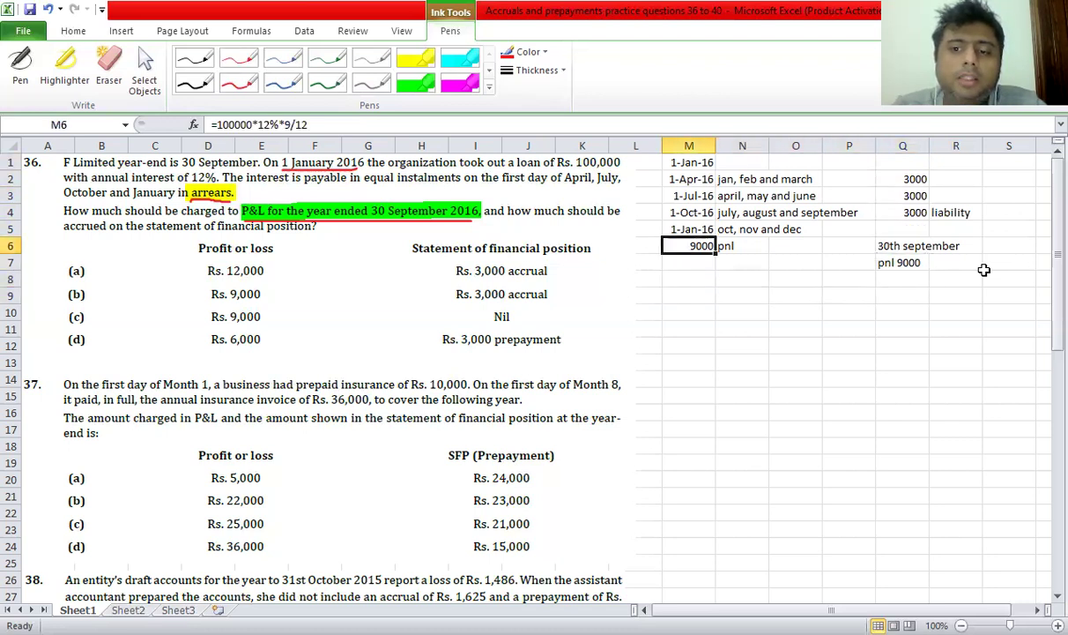
{"action": "key", "text": "F2"}
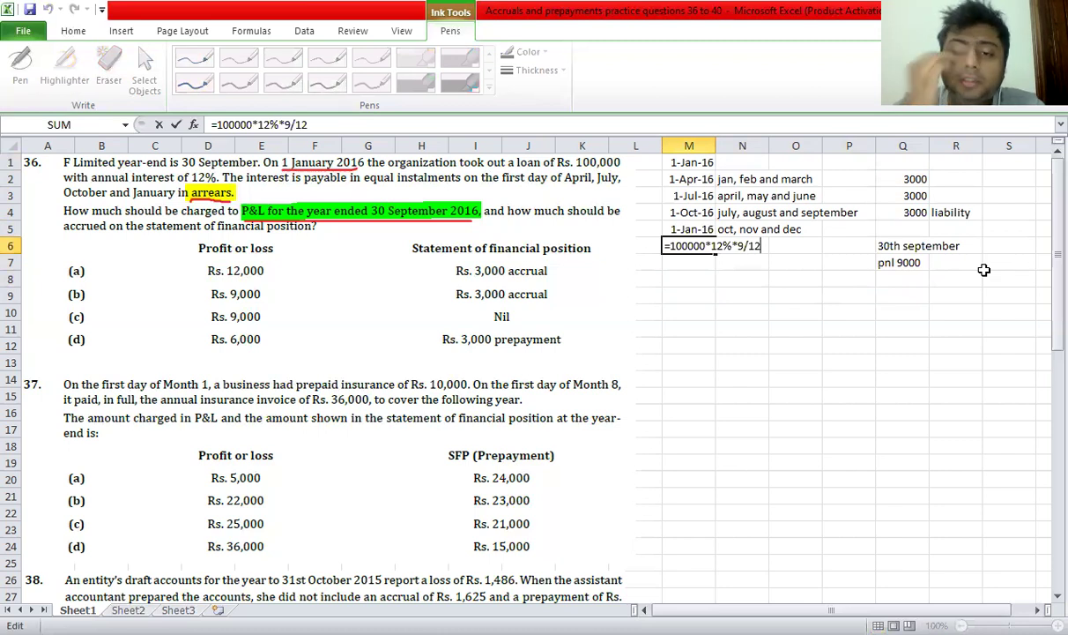
{"action": "key", "text": "Escape"}
Record the year-end journal entry with "Pnl 9,000" in M9 and "Interest expense 9,000" in N10.
{"action": "key", "text": "Down"}
{"action": "key", "text": "Down"}
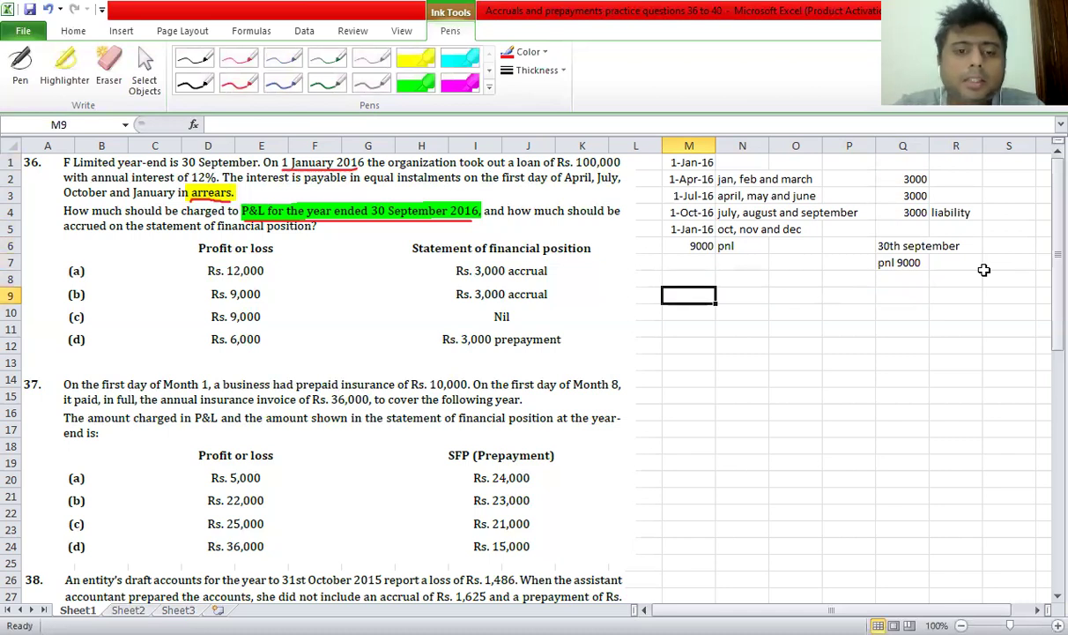
{"action": "type", "text": "P"}
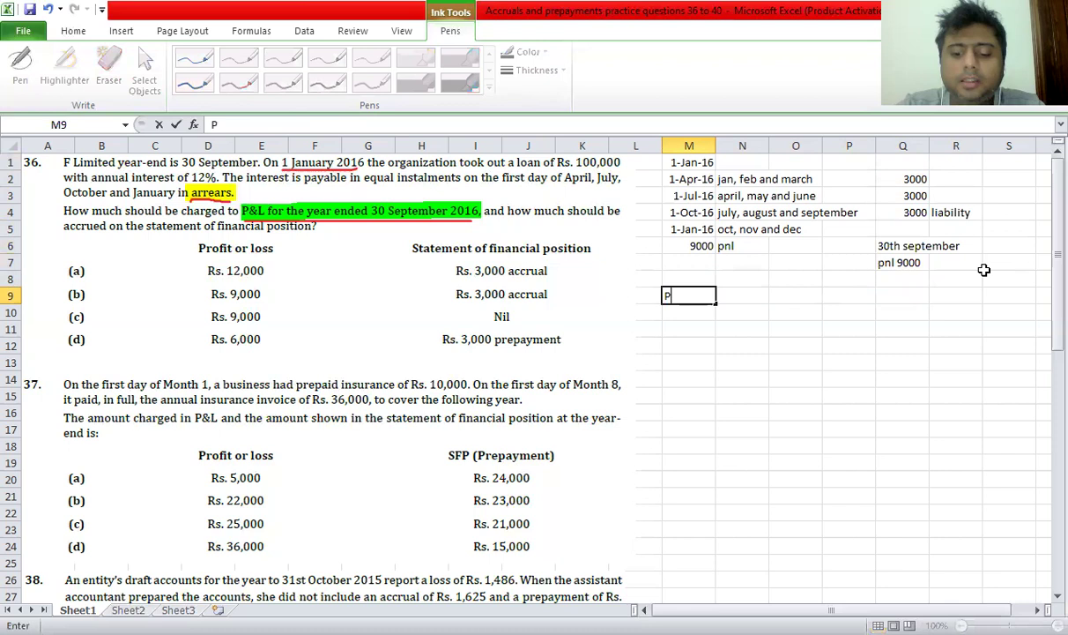
{"action": "type", "text": "nl 9,000"}
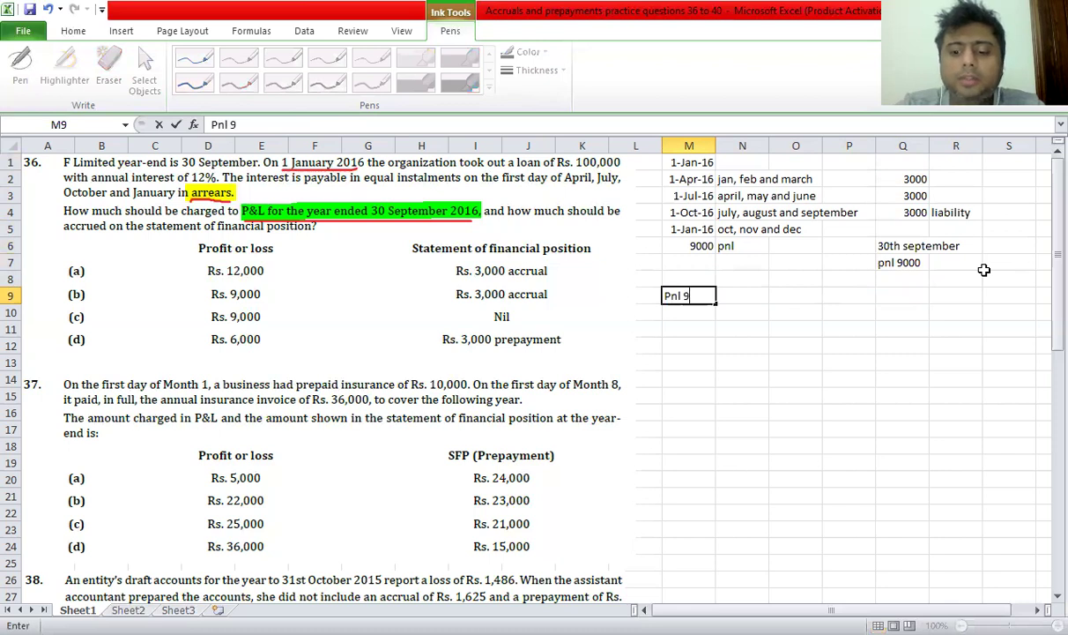
{"action": "key", "text": "Return"}
{"action": "key", "text": "Right"}
{"action": "type", "text": "I"}
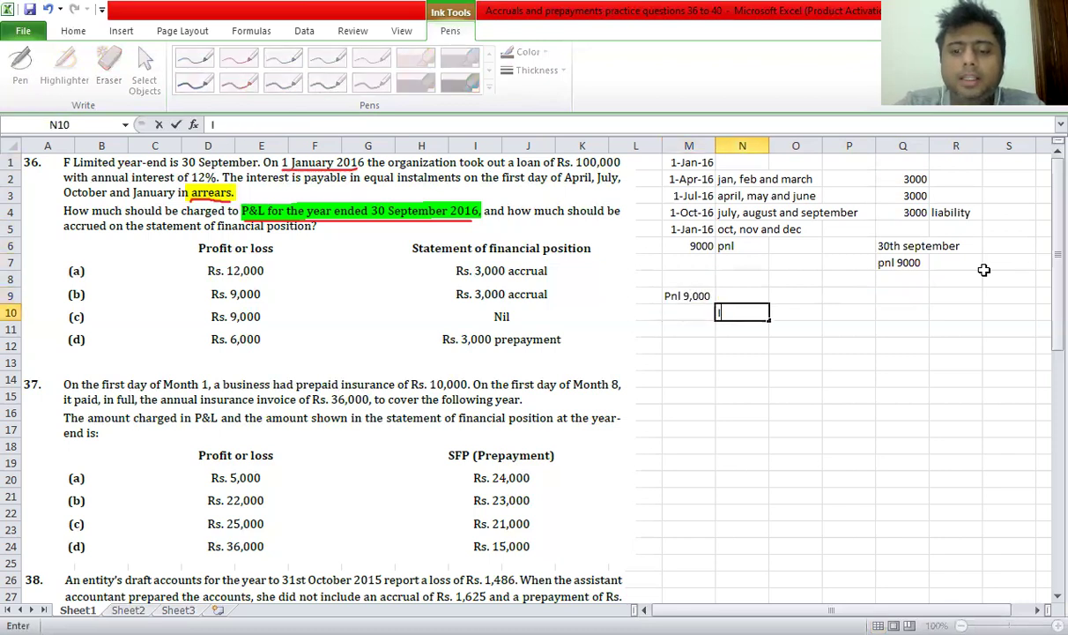
{"action": "type", "text": "nterest expa"}
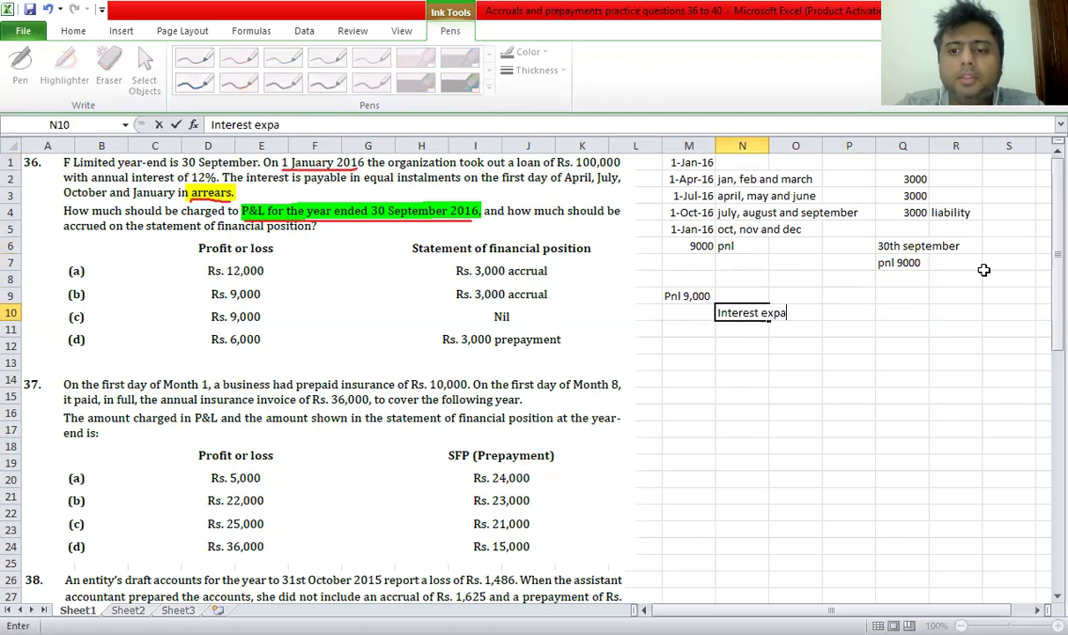
{"action": "key", "text": "BackSpace"}
{"action": "type", "text": "ense 9,000"}
{"action": "key", "text": "Return"}
Record the interest payment journal entry with "interest exp 3,000" in Q9 and "bank 3,000" in R10.
{"action": "key", "text": "Right"}
{"action": "key", "text": "Right"}
{"action": "key", "text": "Right"}
{"action": "key", "text": "Up"}
{"action": "key", "text": "Up"}
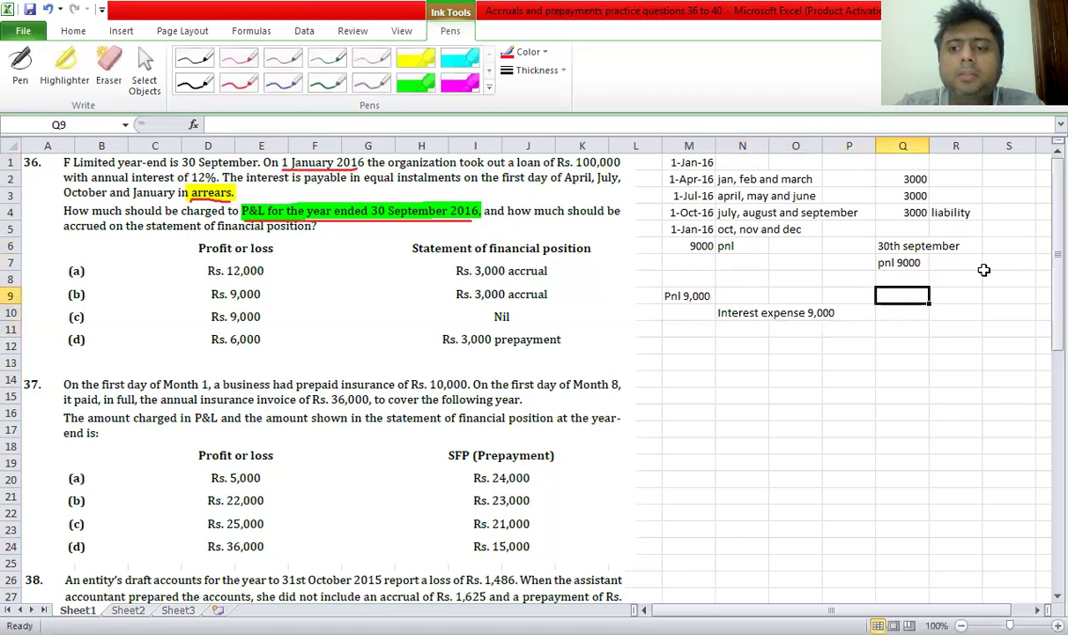
{"action": "type", "text": "i"}
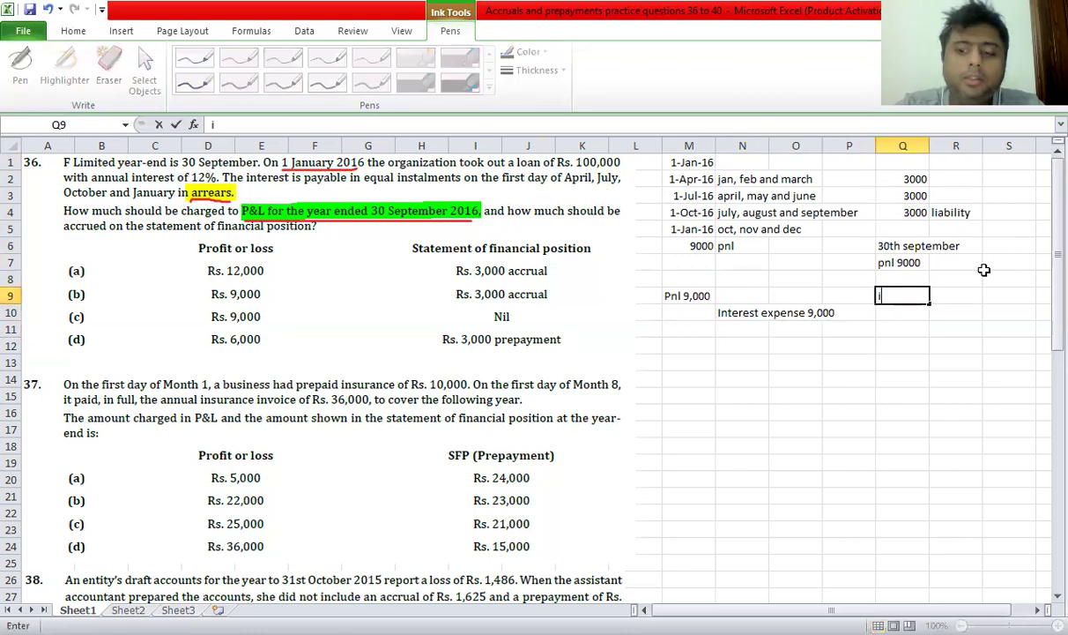
{"action": "type", "text": "nterest e"}
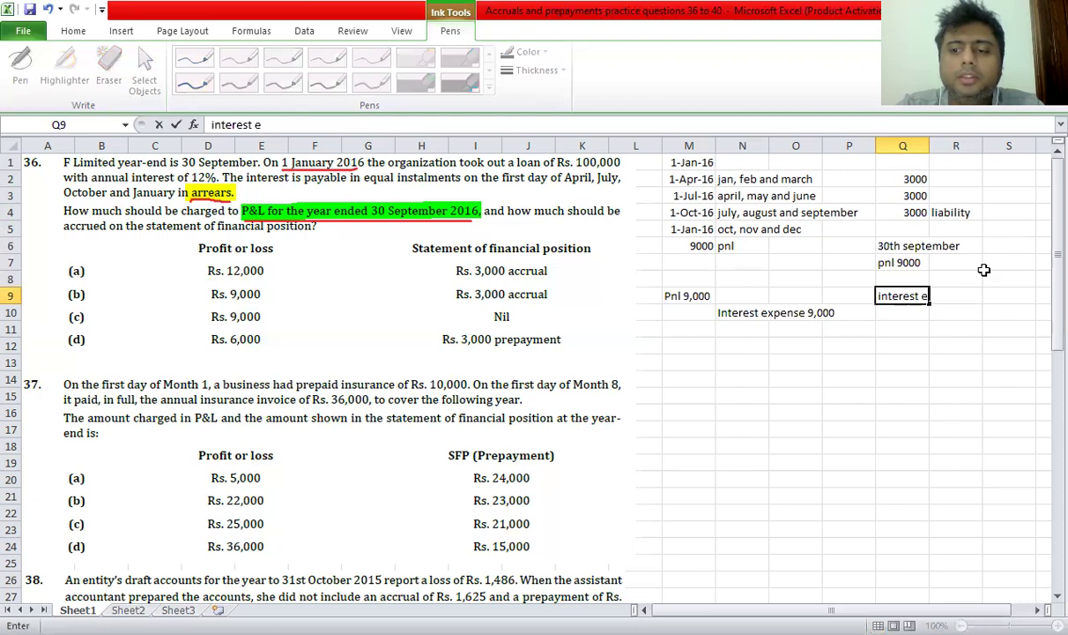
{"action": "type", "text": "xp 3,000"}
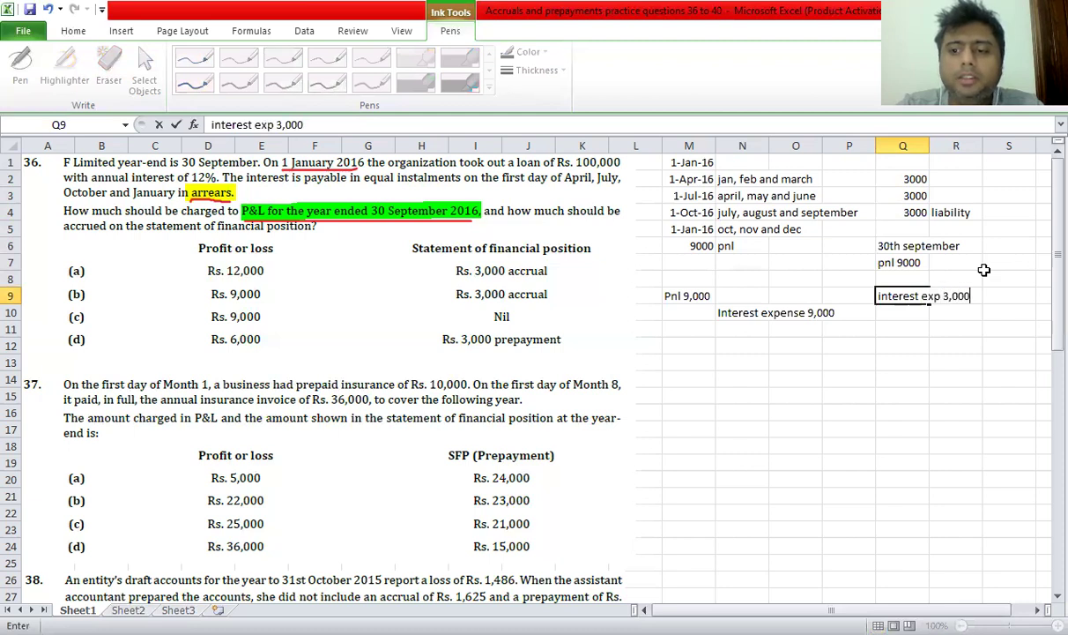
{"action": "key", "text": "Return"}
{"action": "key", "text": "Right"}
{"action": "type", "text": "bank 3,000"}
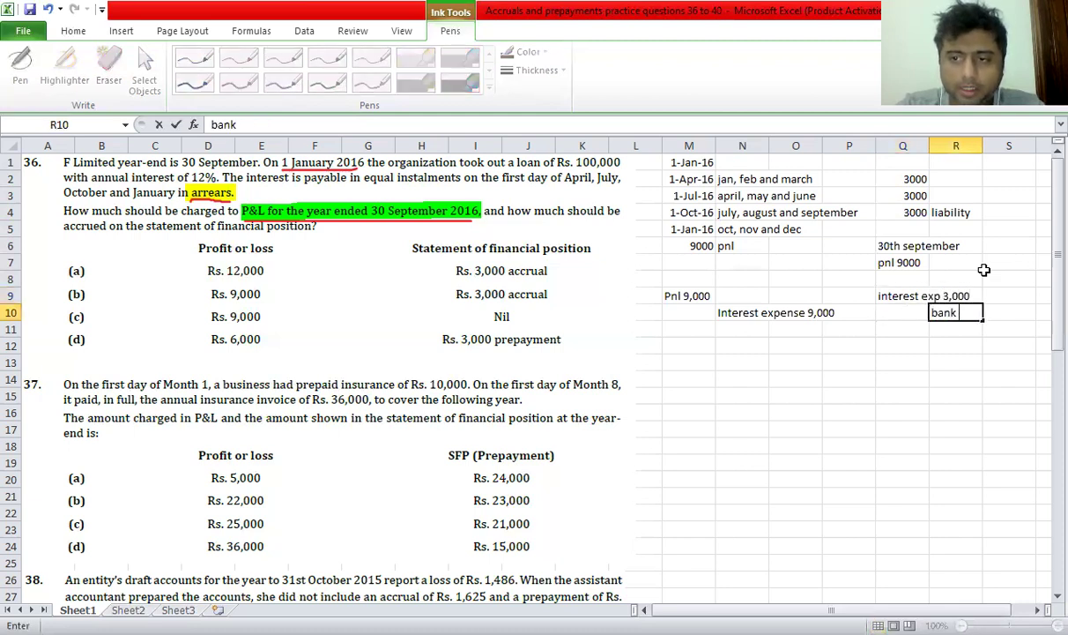
{"action": "key", "text": "Return"}
Note the payment dates "1april,1july" in S9 beside the interest payment entry.
{"action": "key", "text": "Right"}
{"action": "key", "text": "Up"}
{"action": "key", "text": "Up"}
{"action": "type", "text": "1a"}
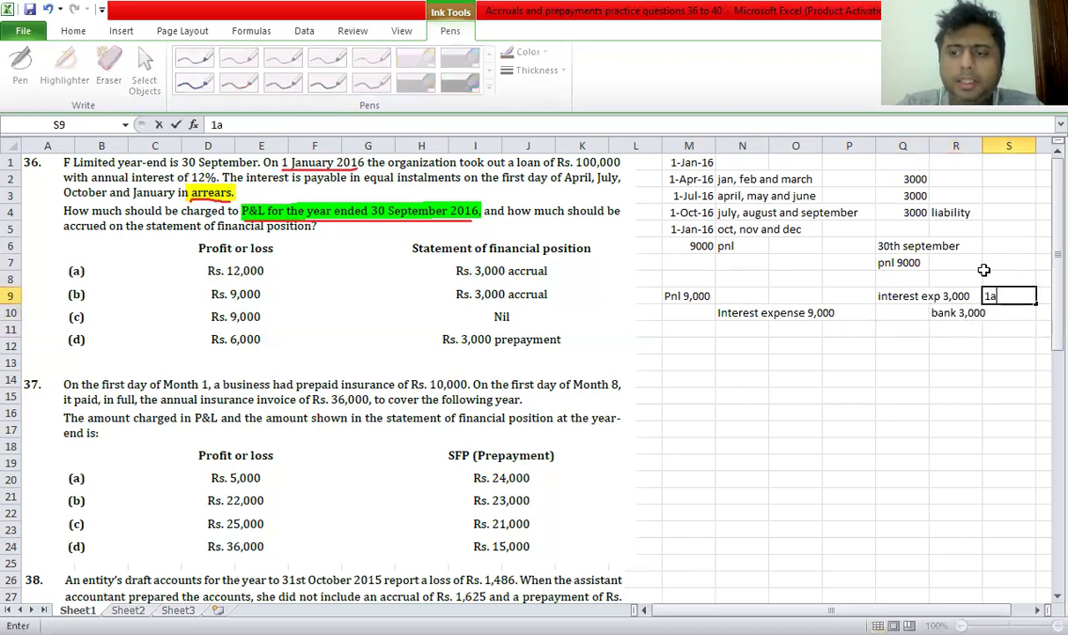
{"action": "type", "text": "pril,1"}
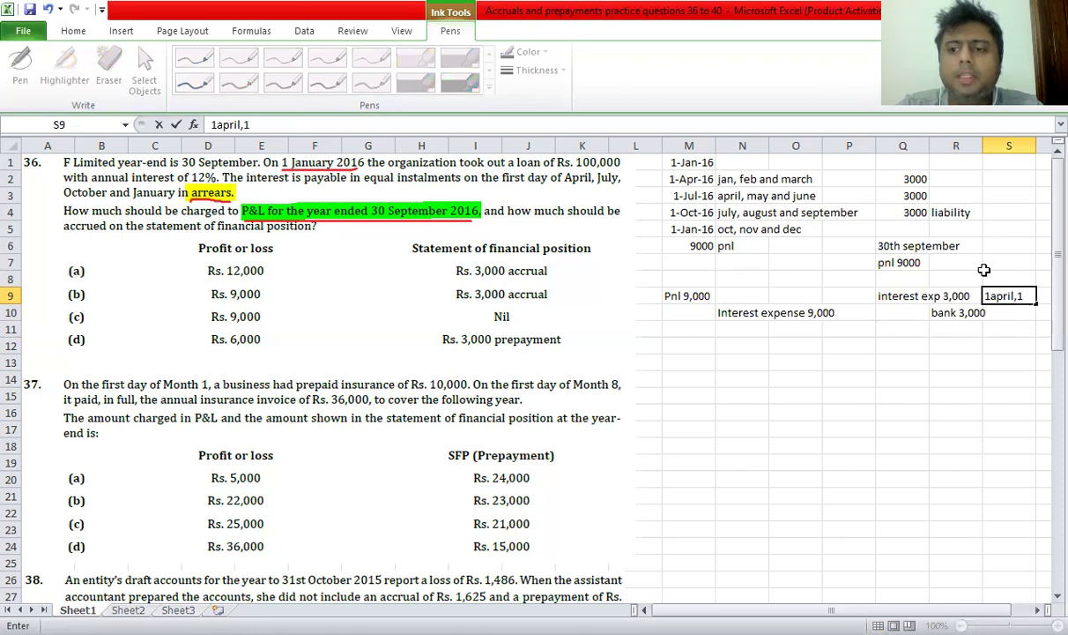
{"action": "type", "text": "july"}
{"action": "key", "text": "Return"}
Draw the horizontal line of a T-account with a bottom border under N12:Q12.
{"action": "key", "text": "Left"}
{"action": "key", "text": "Left"}
{"action": "key", "text": "Left"}
{"action": "key", "text": "Left"}
{"action": "key", "text": "Left"}
{"action": "key", "text": "Down"}
{"action": "key", "text": "Down"}
{"action": "key", "text": "Left"}
{"action": "key", "text": "Right"}
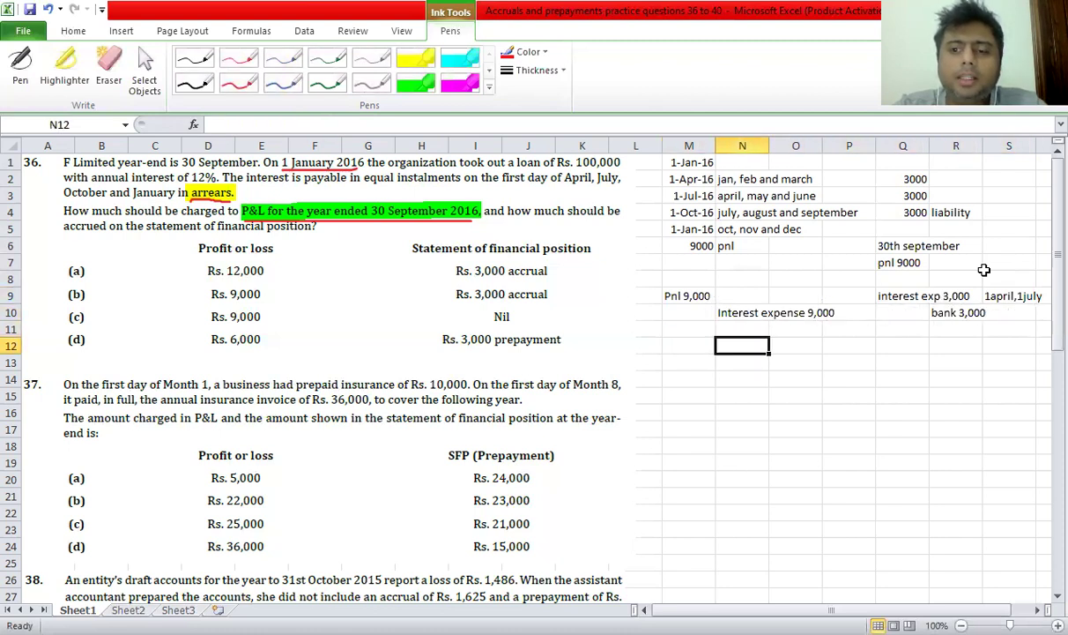
{"action": "key", "text": "shift+Right"}
{"action": "key", "text": "shift+Right"}
{"action": "key", "text": "shift+Right"}
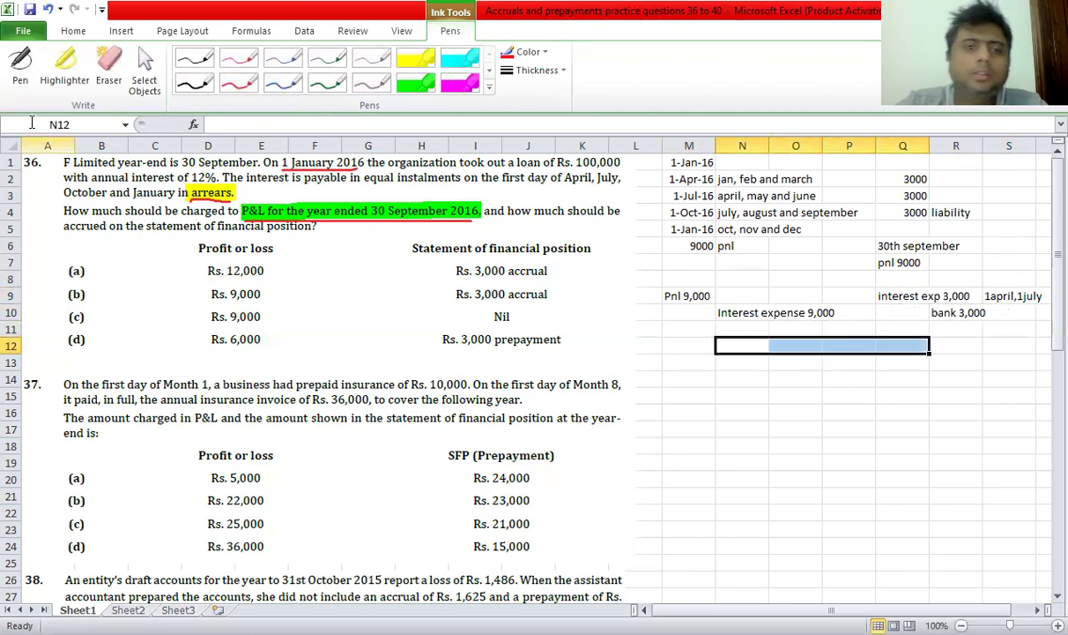
{"action": "left_click", "coordinate": [73, 31]}
{"action": "left_click", "coordinate": [214, 82]}
Add a right border down O13:O17 as the T-account's vertical divider.
{"action": "left_click_drag", "start_coordinate": [795, 362], "coordinate": [796, 430]}
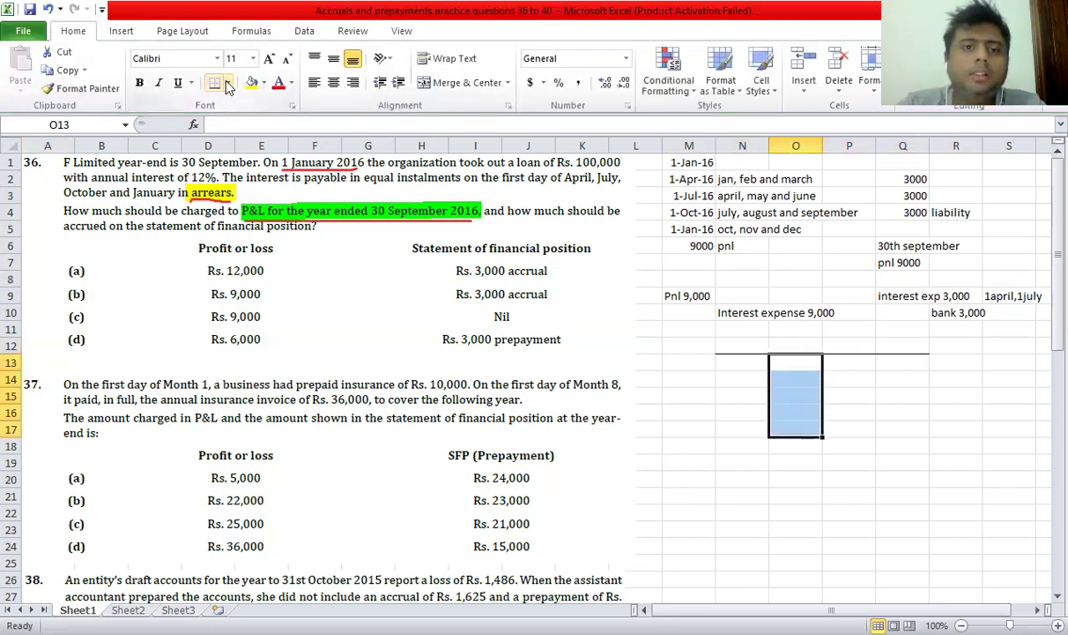
{"action": "left_click", "coordinate": [228, 82]}
{"action": "left_click", "coordinate": [248, 175]}
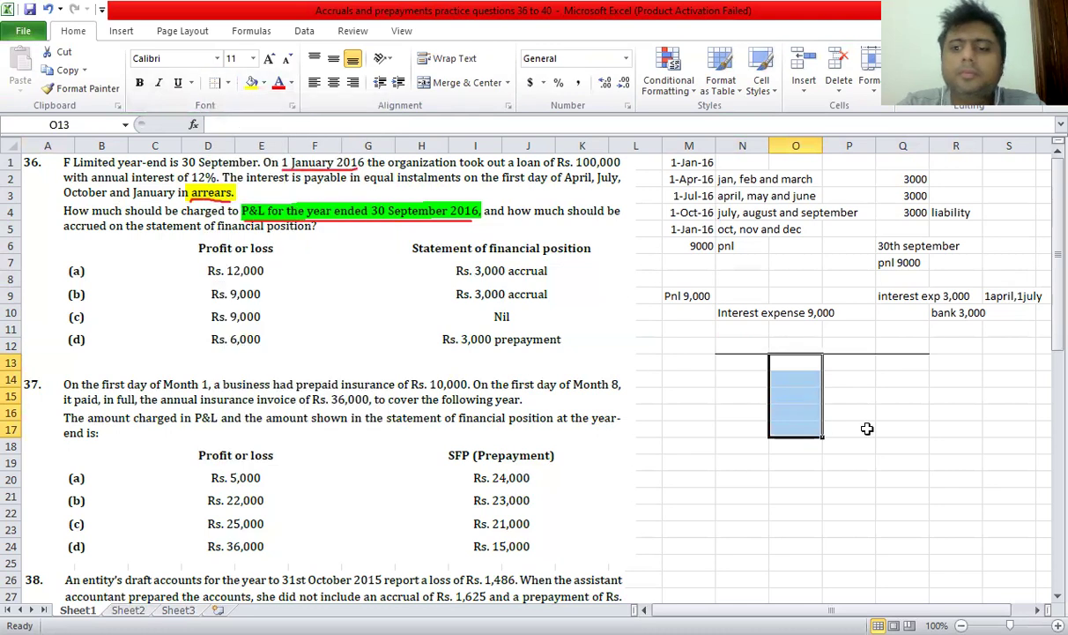
{"action": "left_click", "coordinate": [864, 429]}
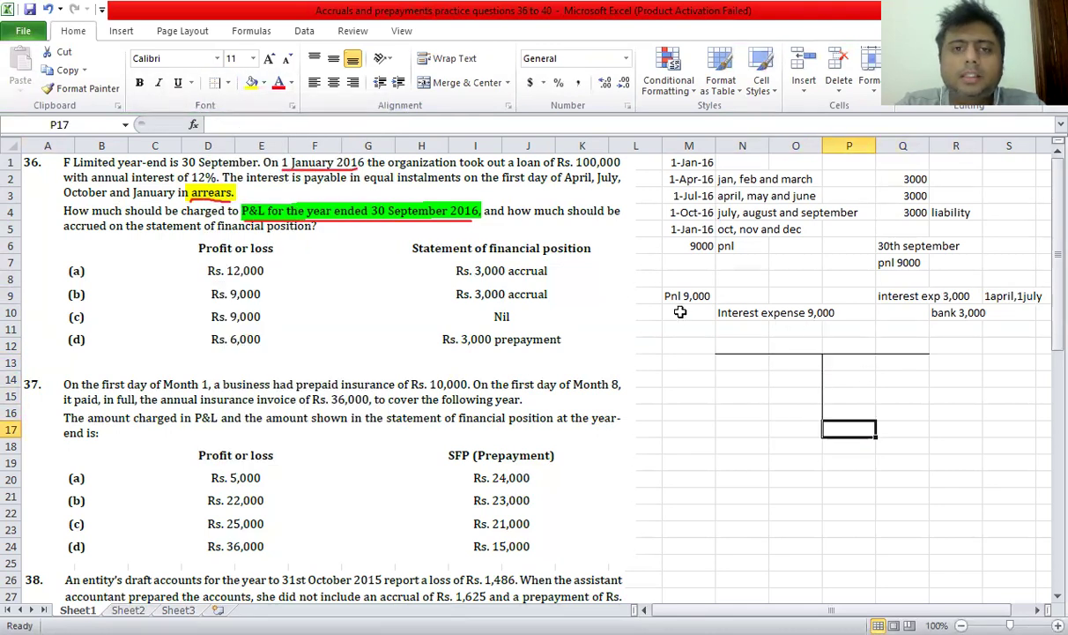
{"action": "left_click_drag", "start_coordinate": [719, 312], "coordinate": [840, 314]}
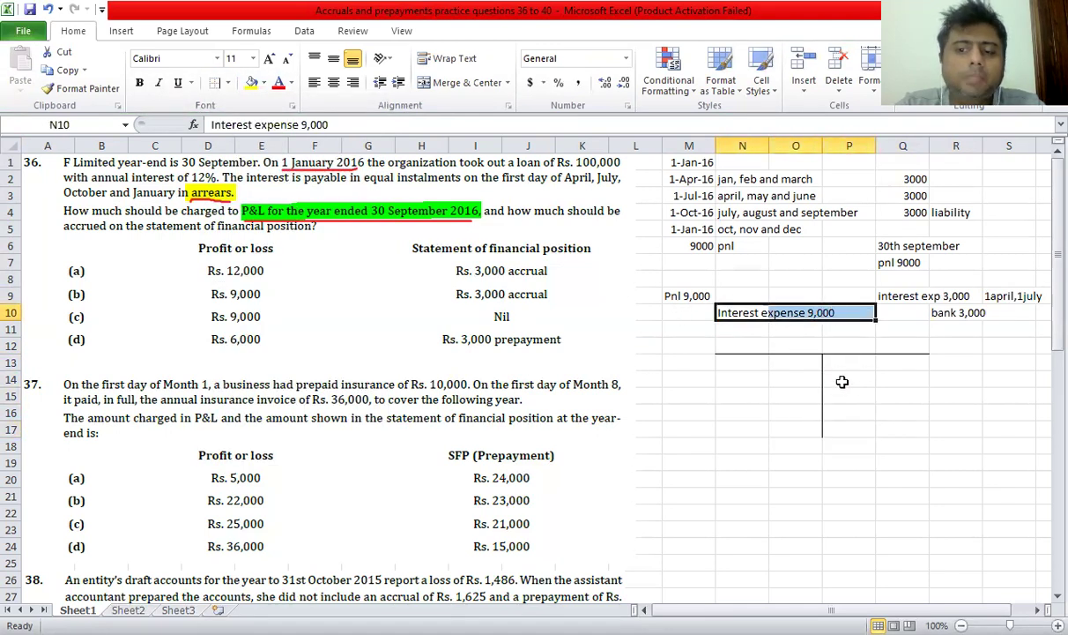
{"action": "left_click", "coordinate": [775, 441]}
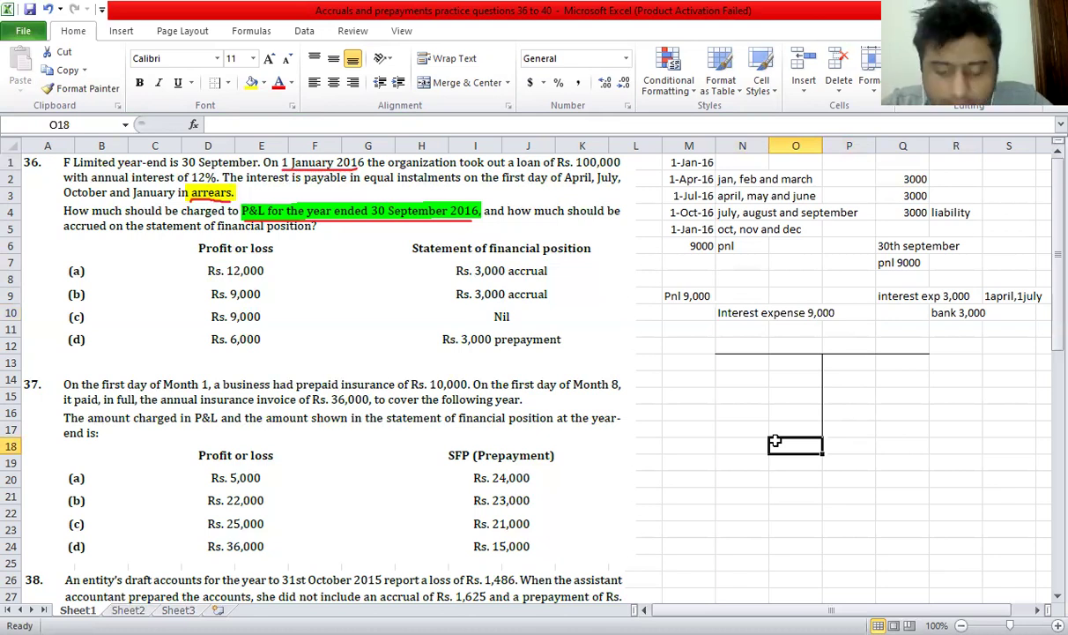
{"action": "left_click", "coordinate": [703, 300]}
{"action": "left_click", "coordinate": [754, 310]}
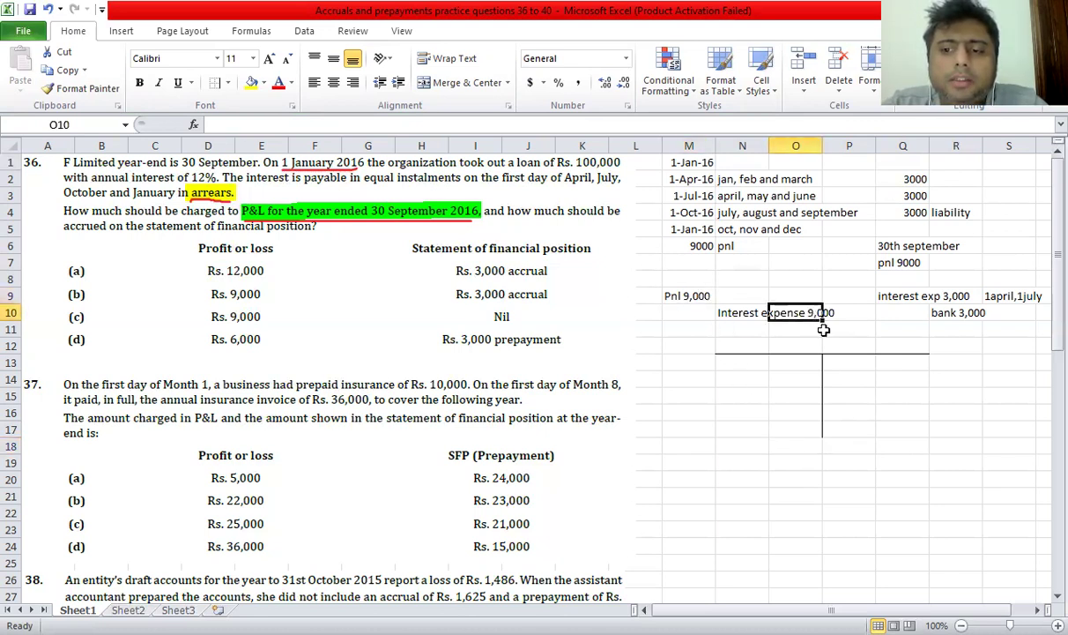
Merge and centre O12:P12 and title the T-account "interest expense".
{"action": "left_click_drag", "start_coordinate": [797, 345], "coordinate": [860, 348]}
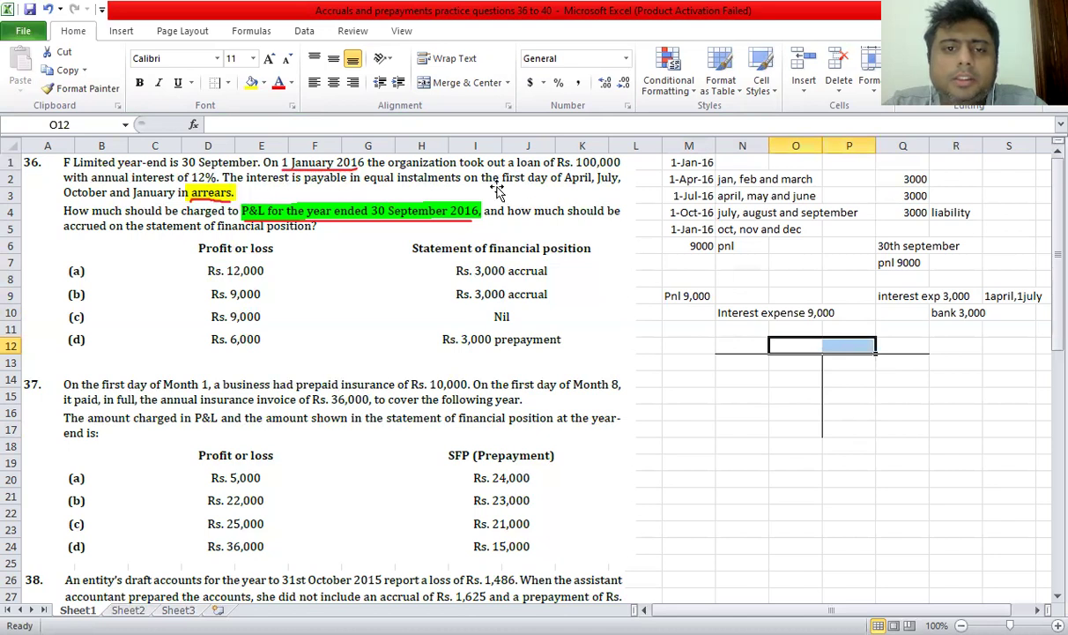
{"action": "left_click", "coordinate": [456, 84]}
{"action": "type", "text": "int"}
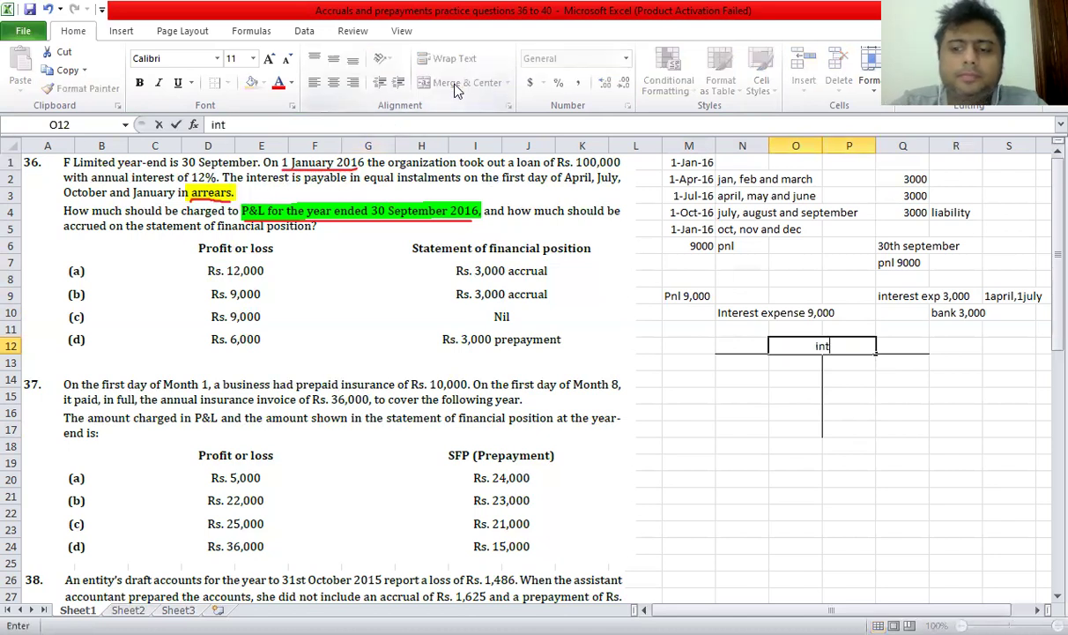
{"action": "type", "text": "erest expense"}
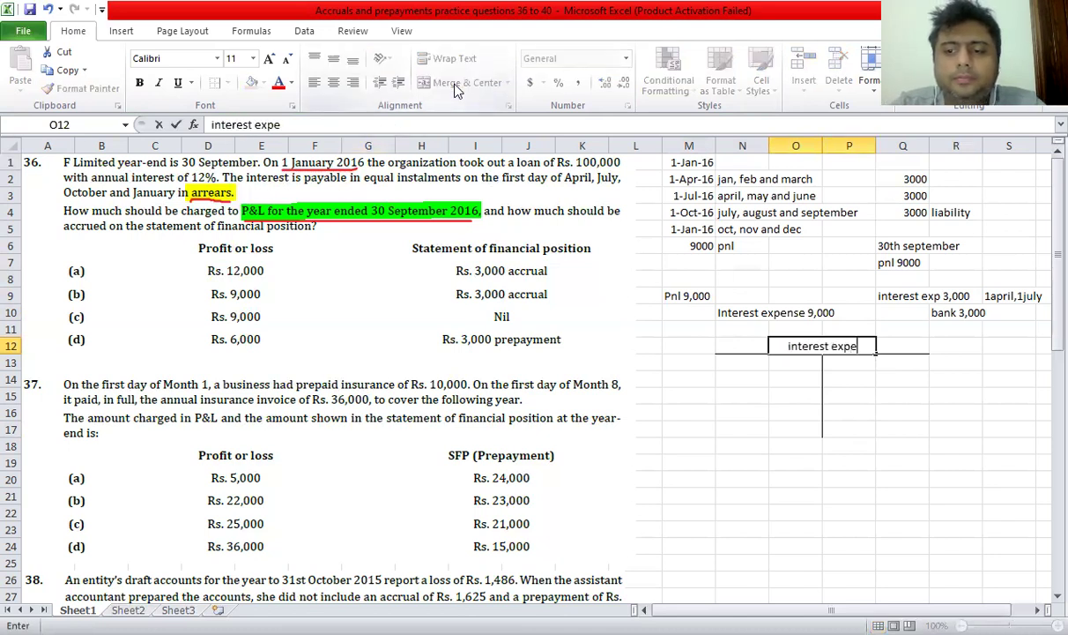
{"action": "key", "text": "Return"}
Post the "pnl" entry of 9000 on the credit side of the interest expense account, in P13:Q13.
{"action": "key", "text": "Right"}
{"action": "key", "text": "Right"}
{"action": "key", "text": "Left"}
{"action": "type", "text": "pnl"}
{"action": "key", "text": "Right"}
{"action": "type", "text": "9"}
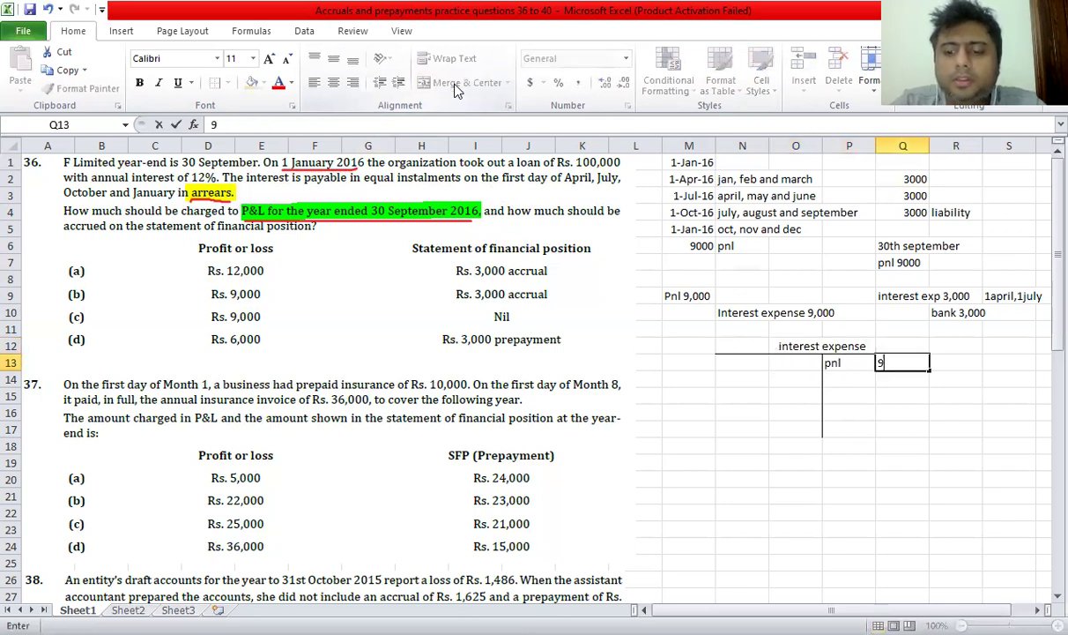
{"action": "type", "text": "000"}
{"action": "key", "text": "Return"}
Post the first "bank" payment of 3000 on the debit side of the interest expense account, in N13:O13.
{"action": "key", "text": "Up"}
{"action": "key", "text": "Left"}
{"action": "key", "text": "Left"}
{"action": "key", "text": "Left"}
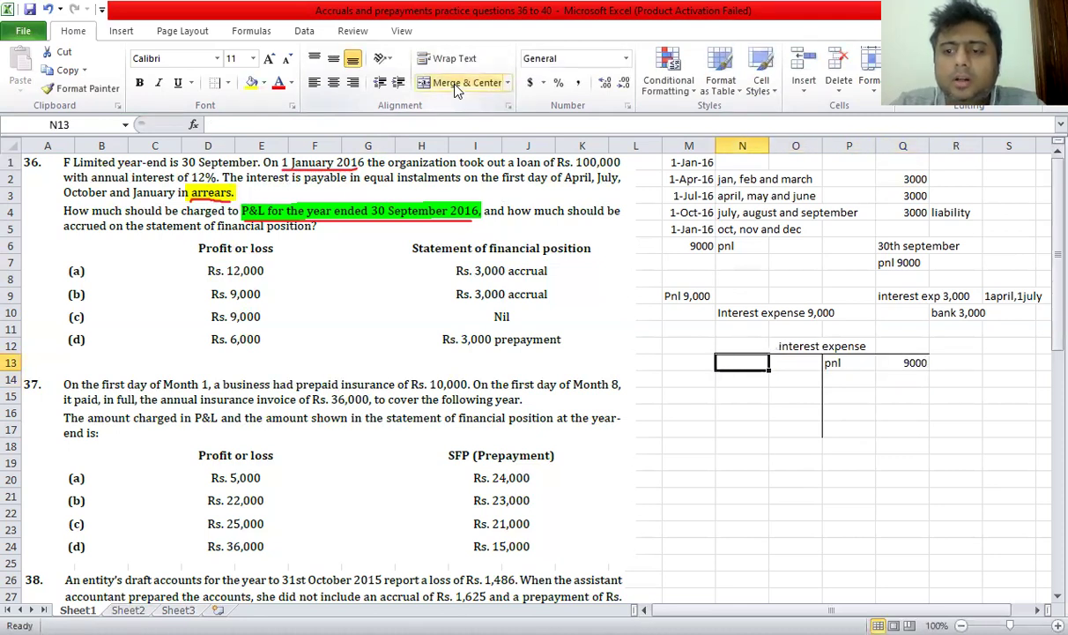
{"action": "type", "text": "bank"}
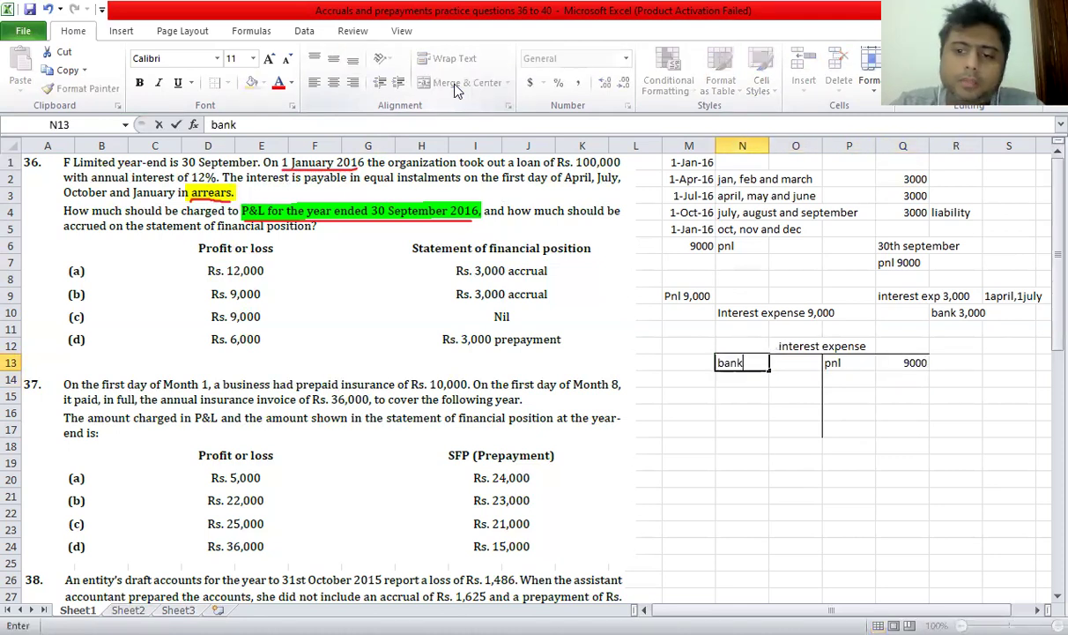
{"action": "key", "text": "Right"}
{"action": "key", "text": "Right"}
{"action": "key", "text": "Left"}
{"action": "type", "text": "3000"}
{"action": "key", "text": "Return"}
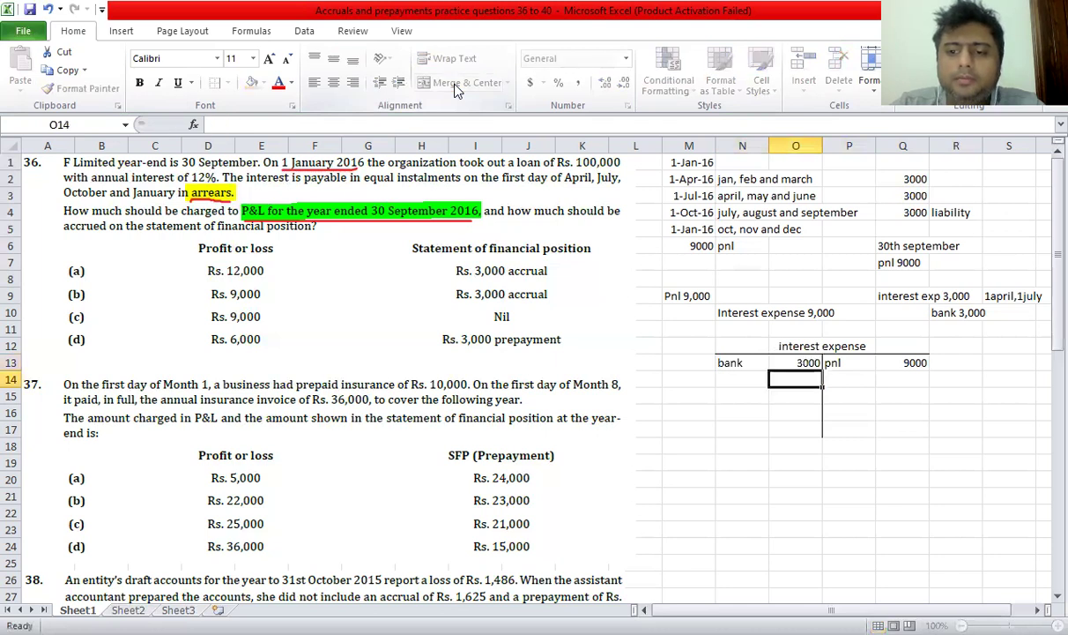
Post the second "bank" payment of 3000 on the debit side of the interest expense account, in N14:O14.
{"action": "key", "text": "Left"}
{"action": "type", "text": "ban"}
{"action": "key", "text": "Right"}
{"action": "type", "text": "3000"}
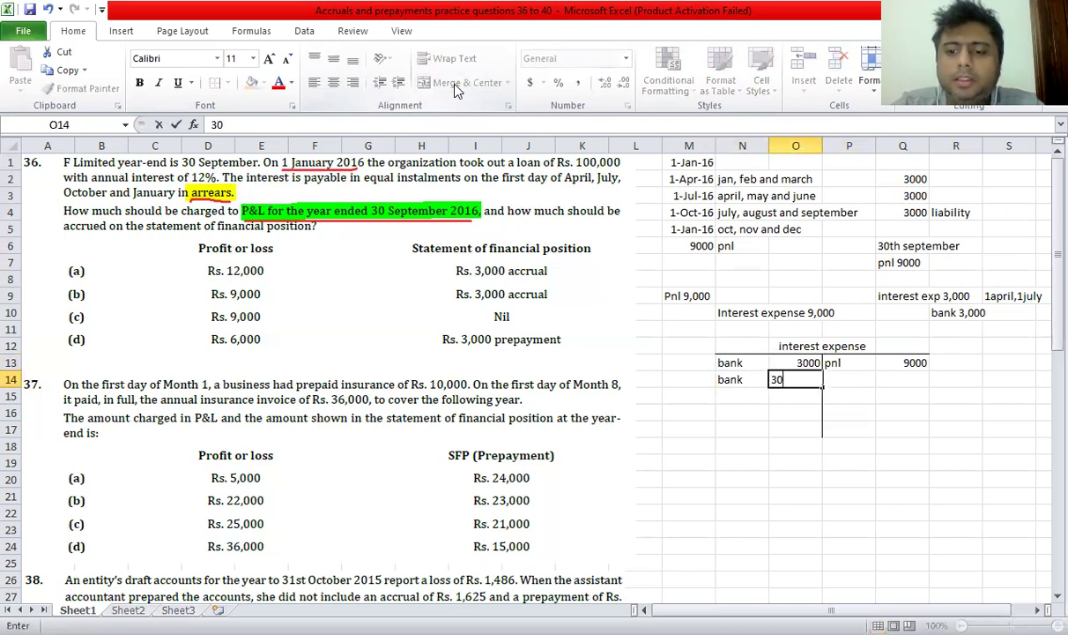
{"action": "key", "text": "Return"}
Check the P&L and bank journal entries in rows 9 and 10 against their postings in the interest expense account.
{"action": "left_click_drag", "start_coordinate": [683, 296], "coordinate": [840, 309]}
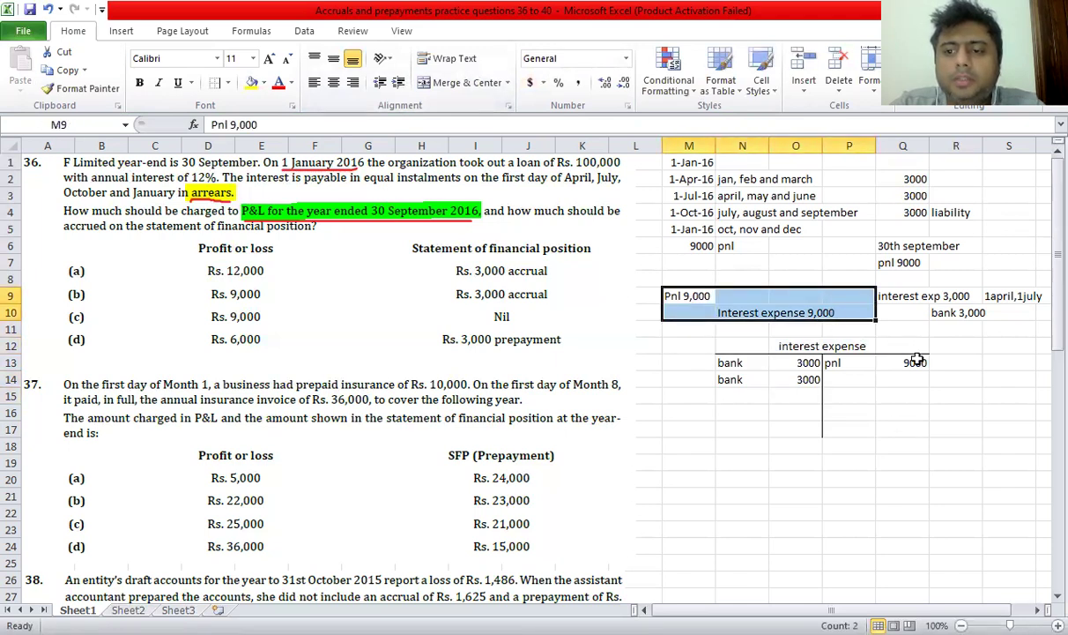
{"action": "left_click_drag", "start_coordinate": [908, 363], "coordinate": [868, 363]}
{"action": "left_click_drag", "start_coordinate": [890, 296], "coordinate": [947, 310]}
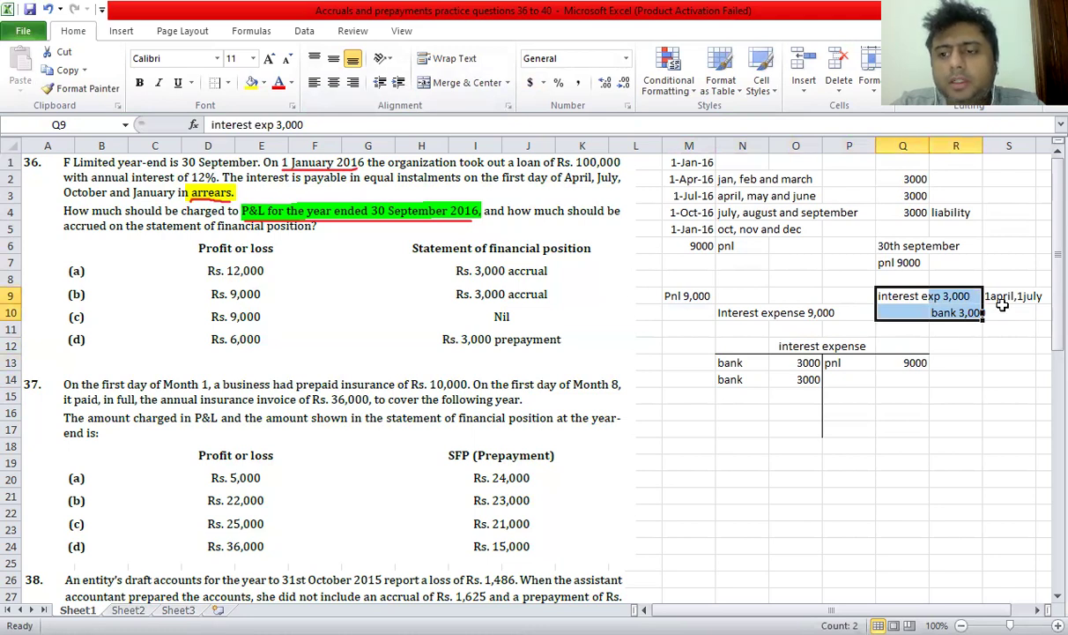
{"action": "left_click_drag", "start_coordinate": [798, 377], "coordinate": [745, 370]}
{"action": "left_click", "coordinate": [817, 432]}
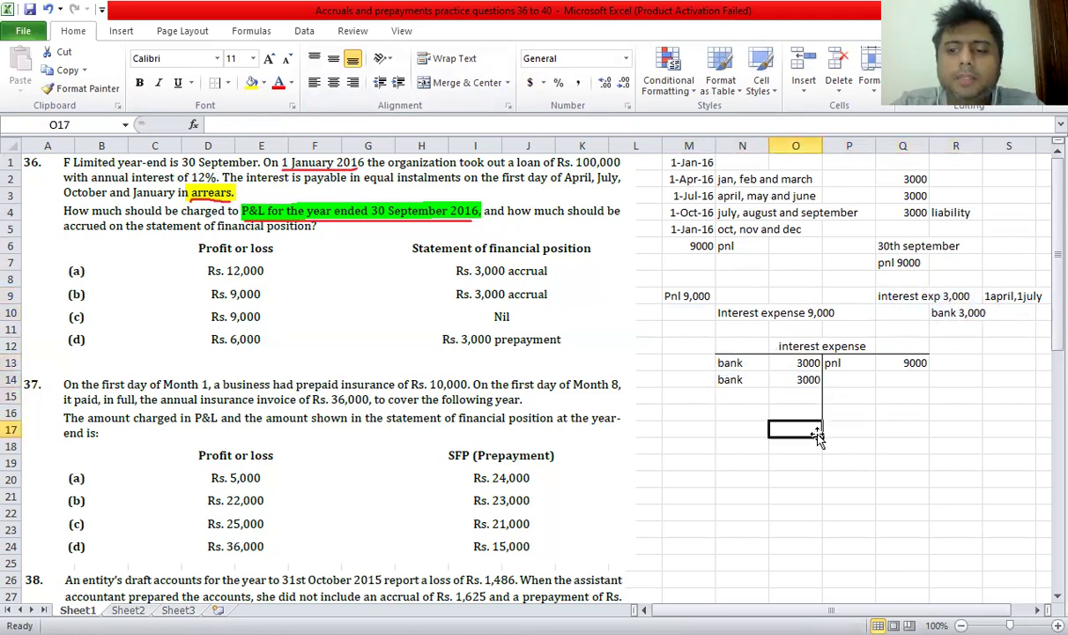
{"action": "left_click", "coordinate": [915, 368]}
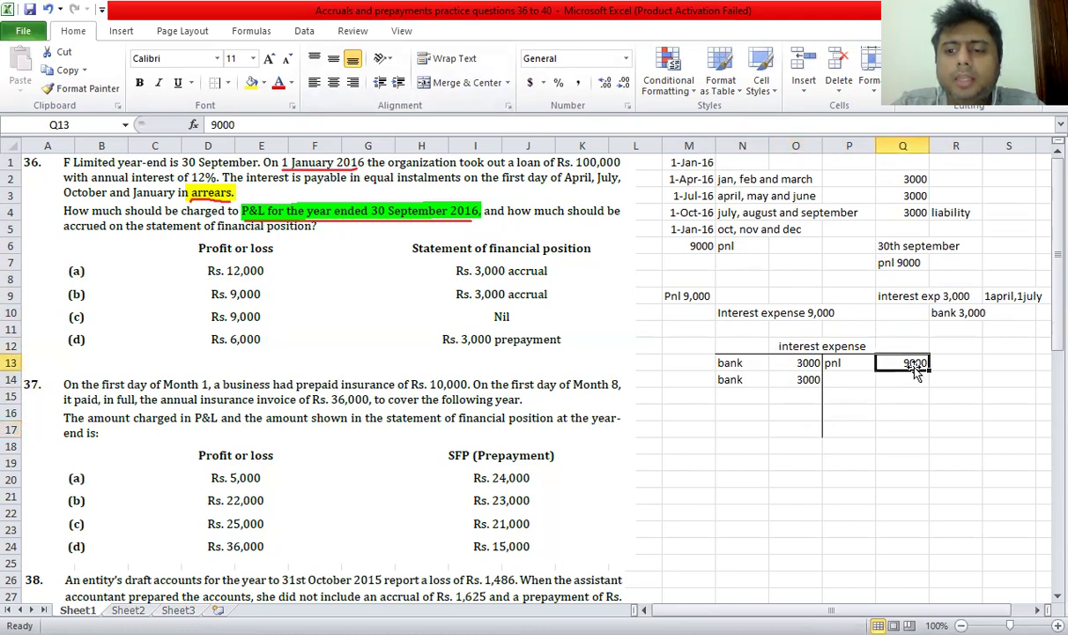
{"action": "left_click", "coordinate": [811, 379]}
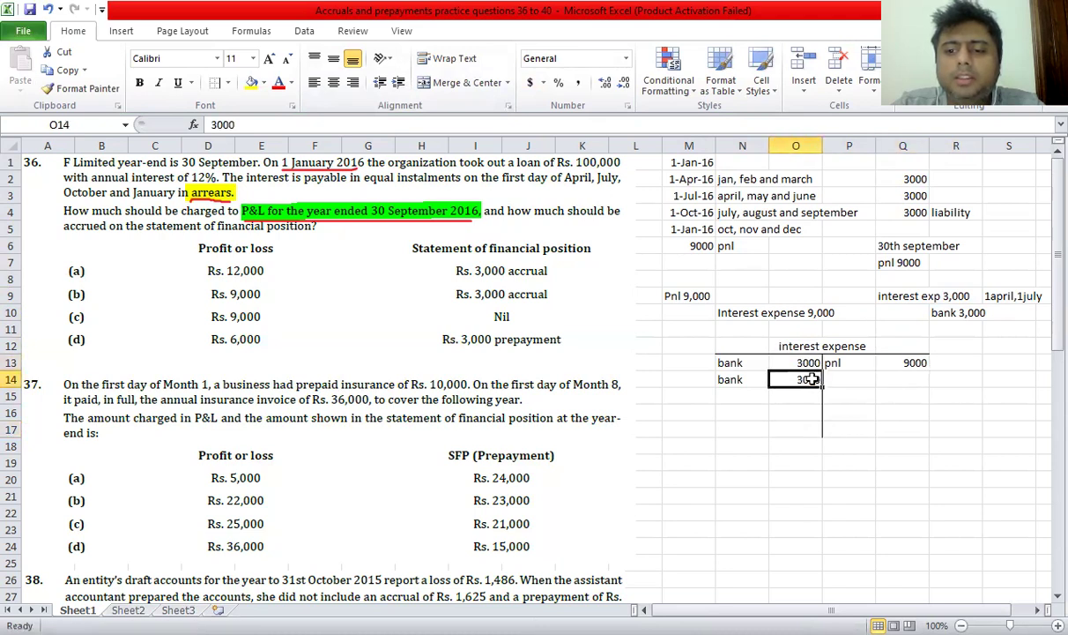
{"action": "left_click", "coordinate": [787, 411]}
Total the credit side in Q16 with a sum and enter the matching 9000 total in O16, both in bold.
{"action": "left_click", "coordinate": [892, 414]}
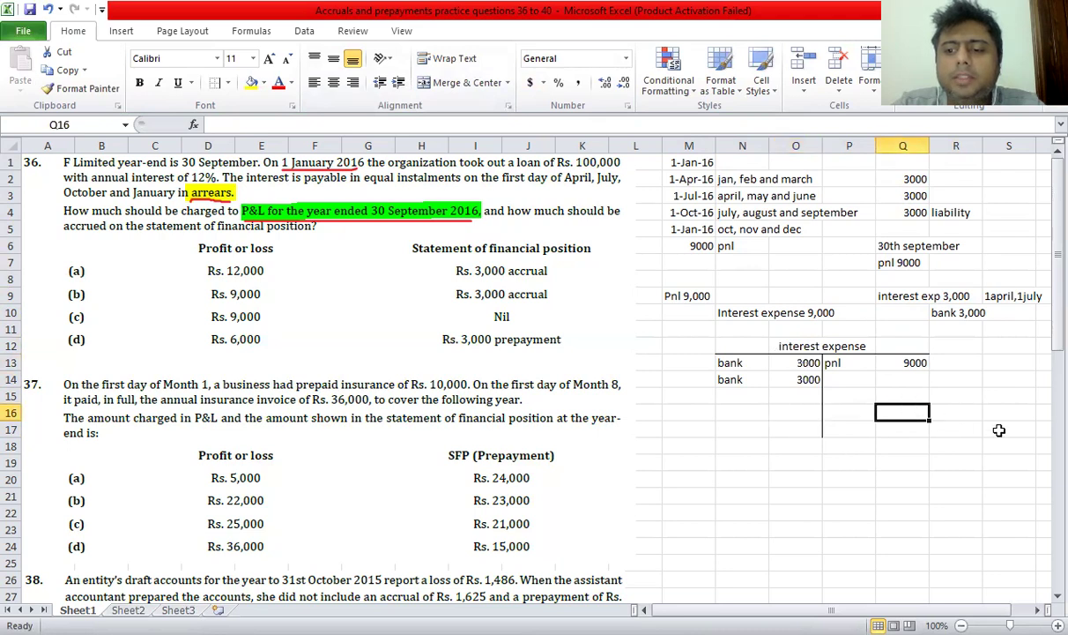
{"action": "key", "text": "alt+equal"}
{"action": "key", "text": "ctrl+Return"}
{"action": "key", "text": "Left"}
{"action": "key", "text": "Left"}
{"action": "type", "text": "9000"}
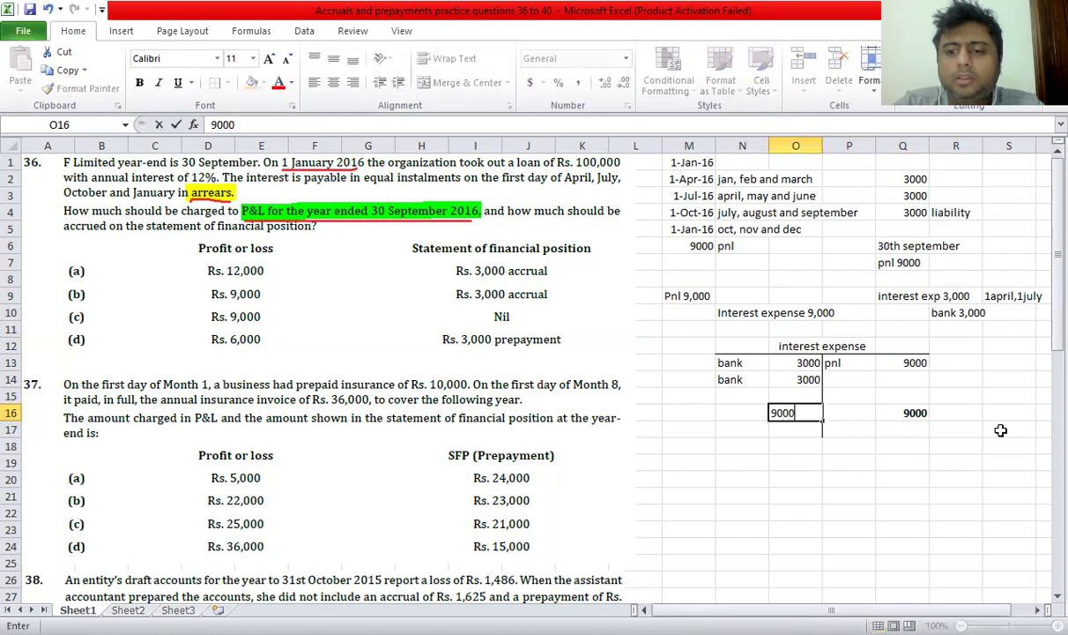
{"action": "key", "text": "ctrl+Return"}
Calculate the debit side's balancing figure in O15 by subtracting both bank payments, O14 and O13, from the total in O16.
{"action": "key", "text": "Up"}
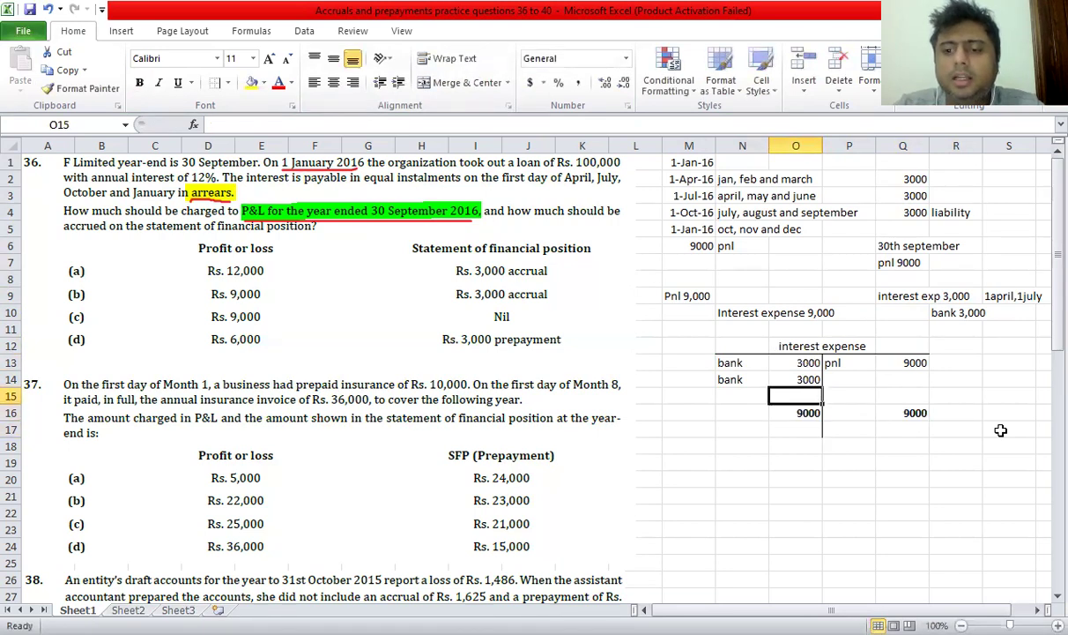
{"action": "type", "text": "="}
{"action": "key", "text": "Down"}
{"action": "type", "text": "-"}
{"action": "key", "text": "Up"}
{"action": "key", "text": "Up"}
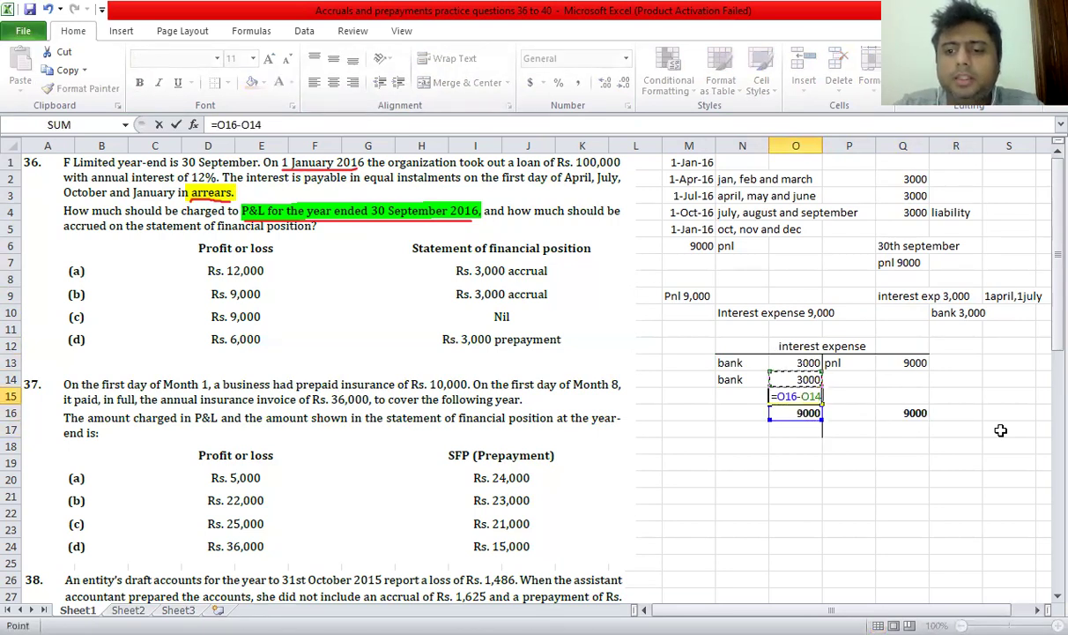
{"action": "type", "text": "-"}
{"action": "key", "text": "Up"}
{"action": "key", "text": "Return"}
Label the balancing figure "bal c/d" in N15.
{"action": "key", "text": "Up"}
{"action": "key", "text": "Left"}
{"action": "type", "text": "bal c/d"}
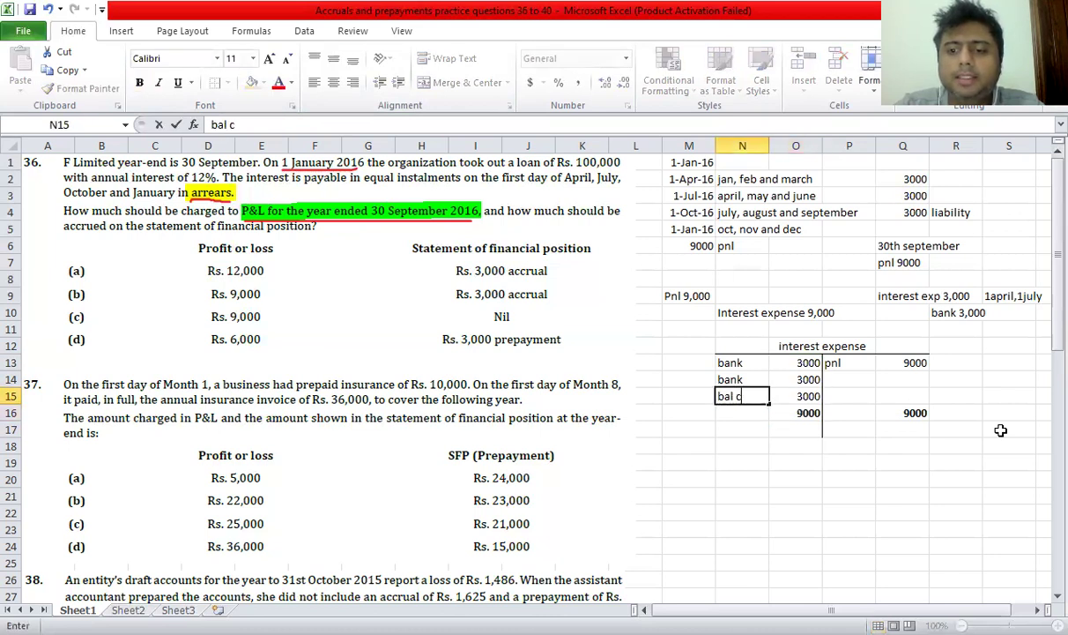
{"action": "key", "text": "Return"}
Enter the label "bal b/d" in P17, below the totals on the credit side.
{"action": "key", "text": "Down"}
{"action": "key", "text": "Right"}
{"action": "key", "text": "Right"}
{"action": "type", "text": "bal"}
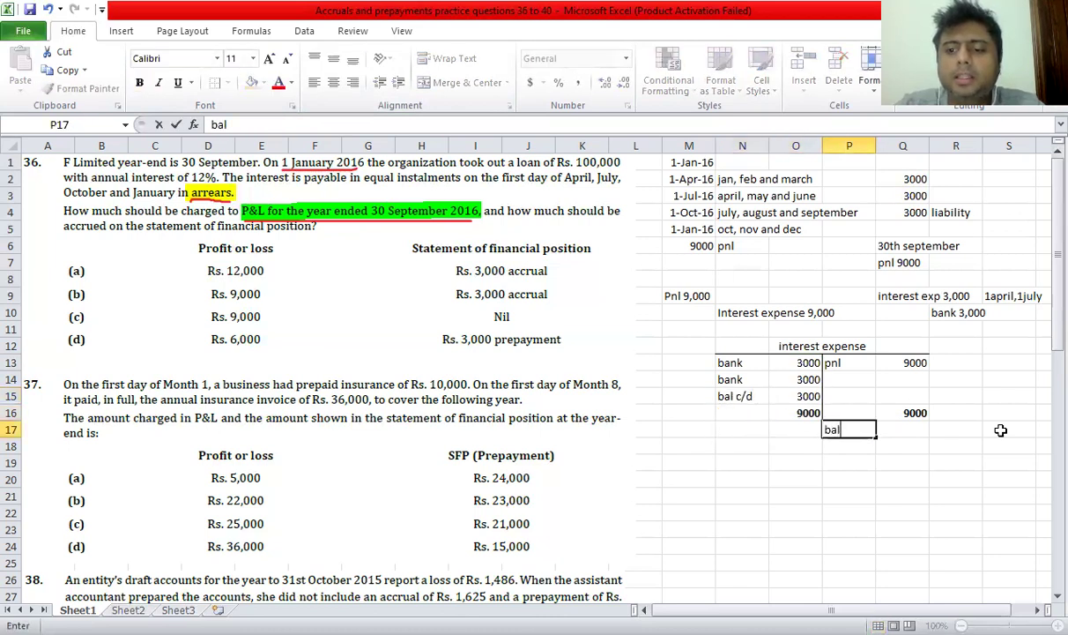
{"action": "type", "text": " b/d"}
{"action": "key", "text": "Return"}
Bring the closing balance down into Q17 with the formula =O15.
{"action": "key", "text": "Up"}
{"action": "key", "text": "Right"}
{"action": "type", "text": "="}
{"action": "key", "text": "Left"}
{"action": "key", "text": "Left"}
{"action": "key", "text": "Up"}
{"action": "key", "text": "Up"}
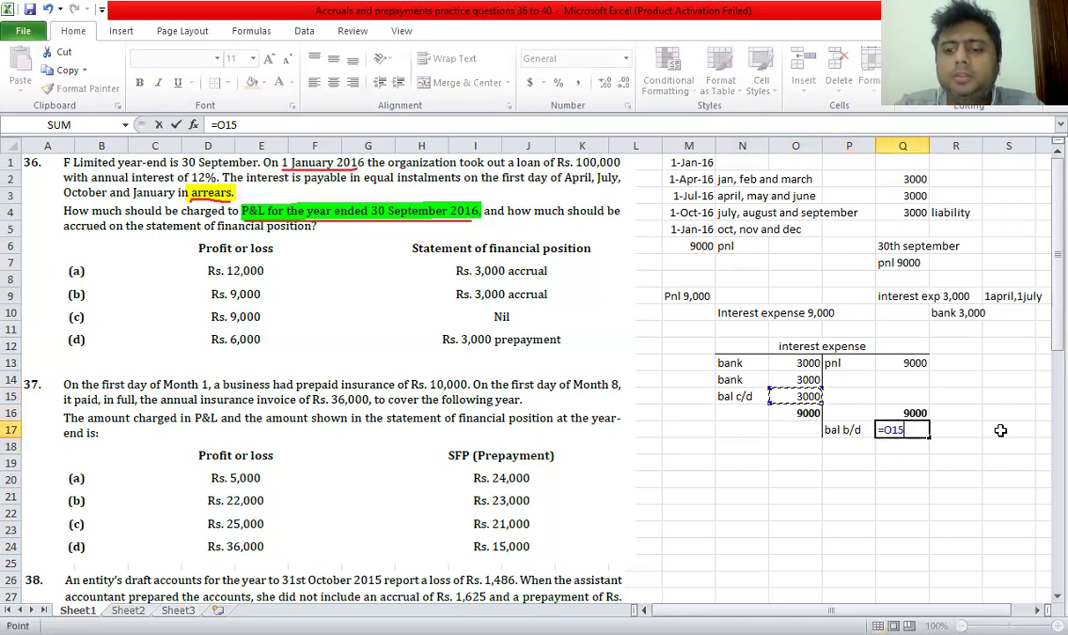
{"action": "key", "text": "Return"}
Note "(liabilitiy)" in Q18, beneath the balance brought down.
{"action": "key", "text": "Up"}
{"action": "key", "text": "Left"}
{"action": "key", "text": "Right"}
{"action": "key", "text": "Down"}
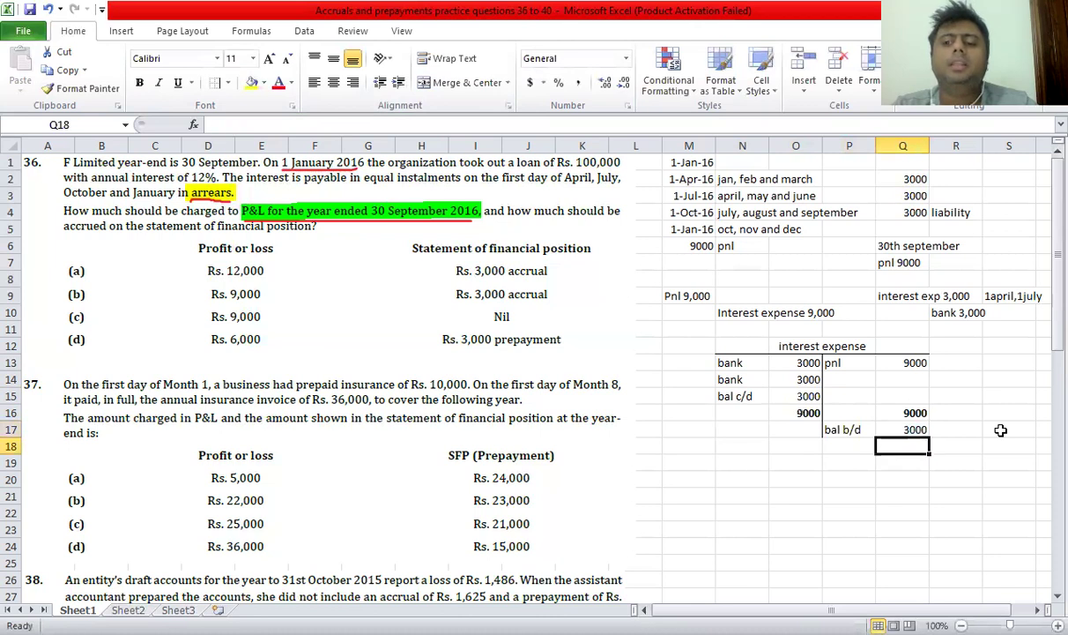
{"action": "type", "text": "(liabi"}
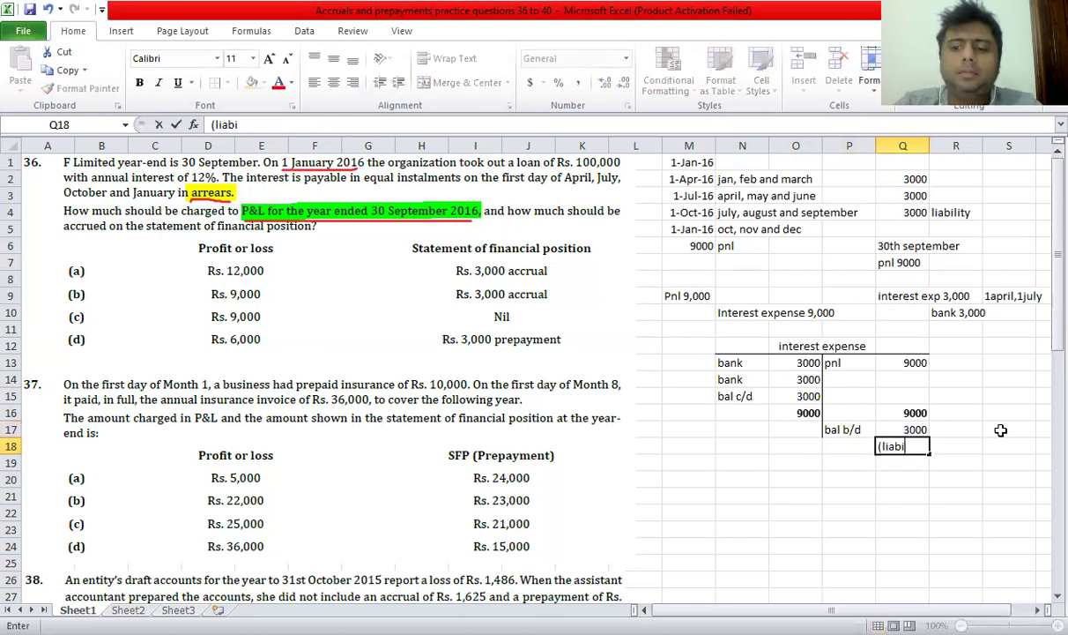
{"action": "type", "text": "lity)"}
{"action": "key", "text": "Return"}
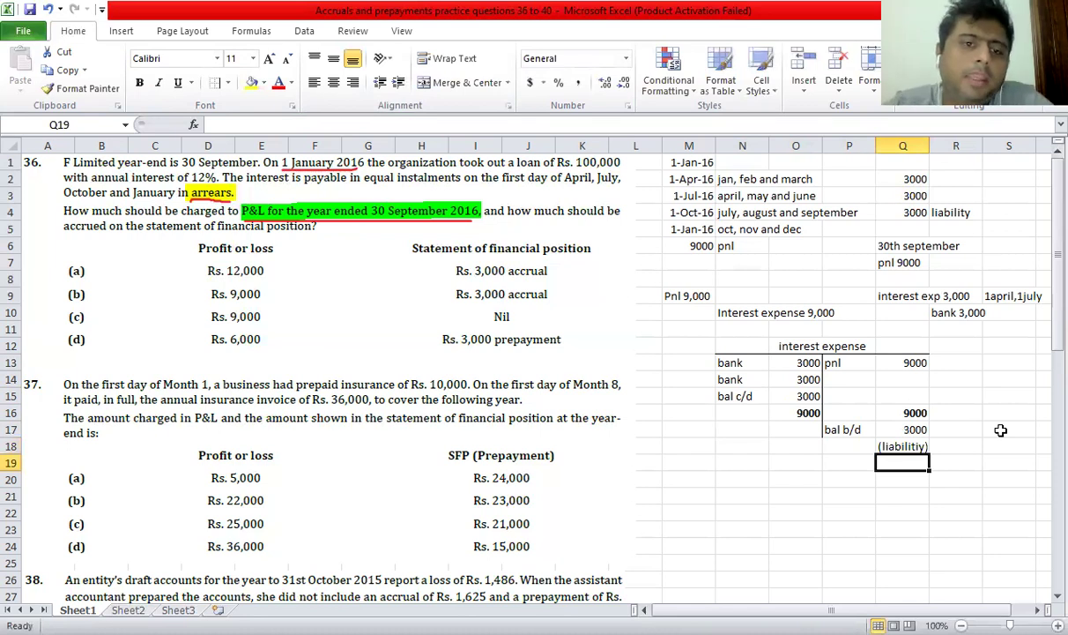
Read practice question 37 about the prepaid insurance and the annual insurance invoice.
{"action": "scroll", "coordinate": [500, 511], "scroll_direction": "down", "scroll_amount": 5}
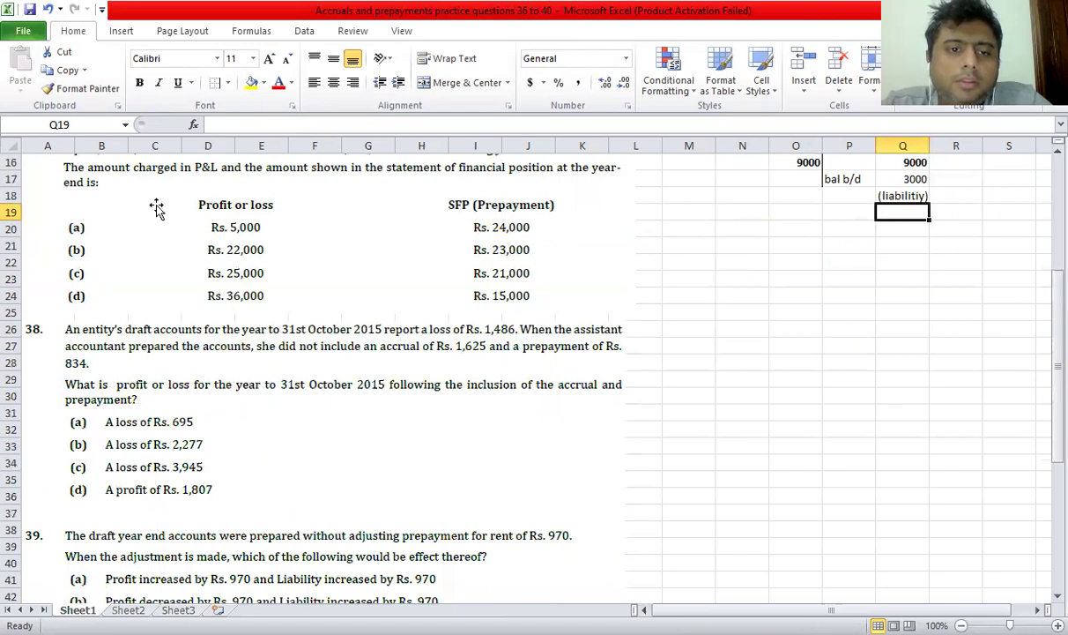
{"action": "scroll", "coordinate": [157, 208], "scroll_direction": "up", "scroll_amount": 1}
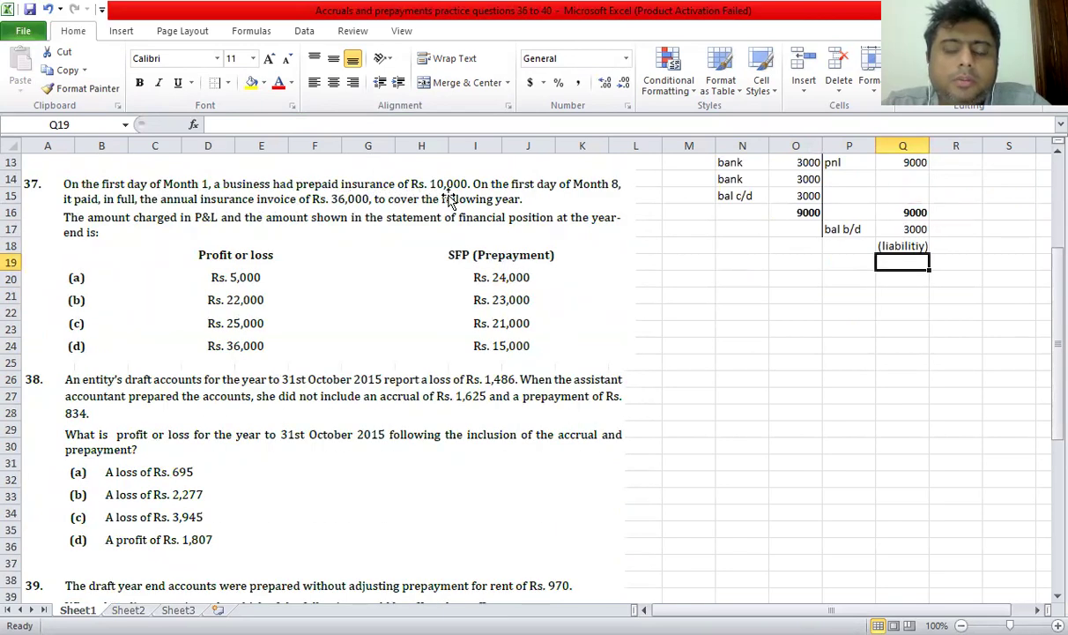
{"action": "left_click", "coordinate": [734, 314]}
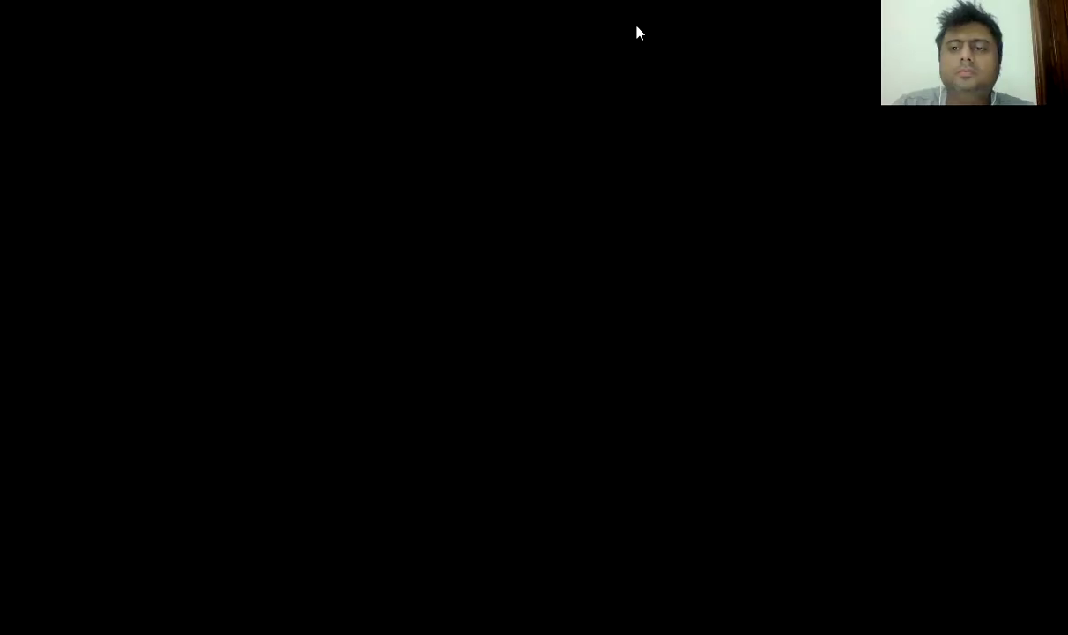
{"action": "key", "text": "Left"}
{"action": "key", "text": "Up"}
{"action": "key", "text": "Right"}
{"action": "key", "text": "shift+Right"}
{"action": "key", "text": "shift+Right"}
{"action": "key", "text": "shift+Right"}
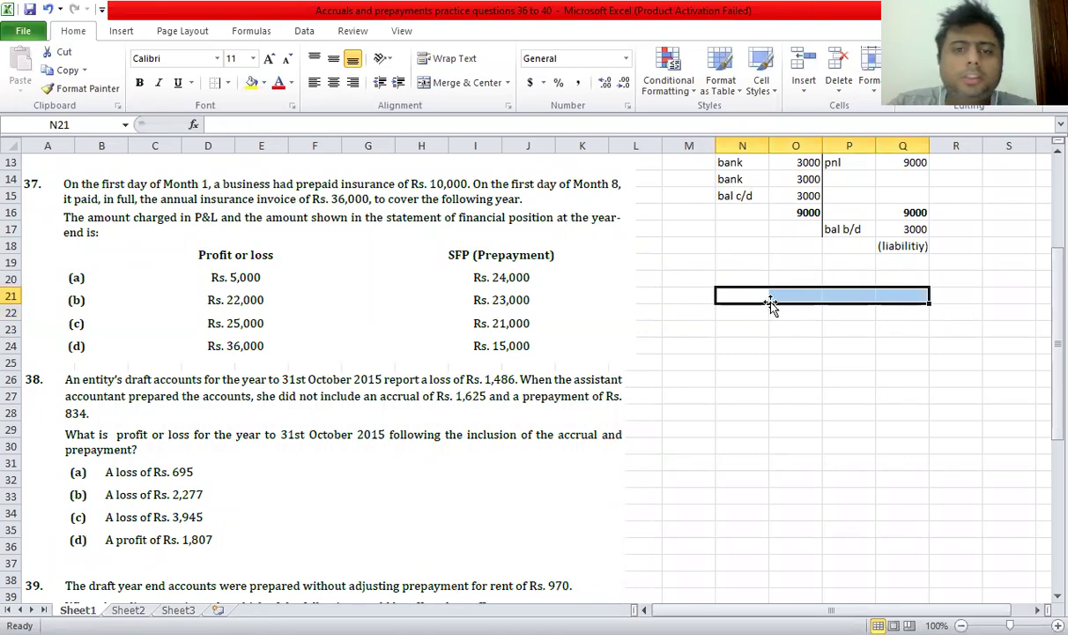
Draw the horizontal line of a second T-account with a bottom border under N20:Q20.
{"action": "left_click", "coordinate": [719, 295]}
{"action": "key", "text": "Up"}
{"action": "key", "text": "shift+Right"}
{"action": "key", "text": "shift+Right"}
{"action": "key", "text": "shift+Right"}
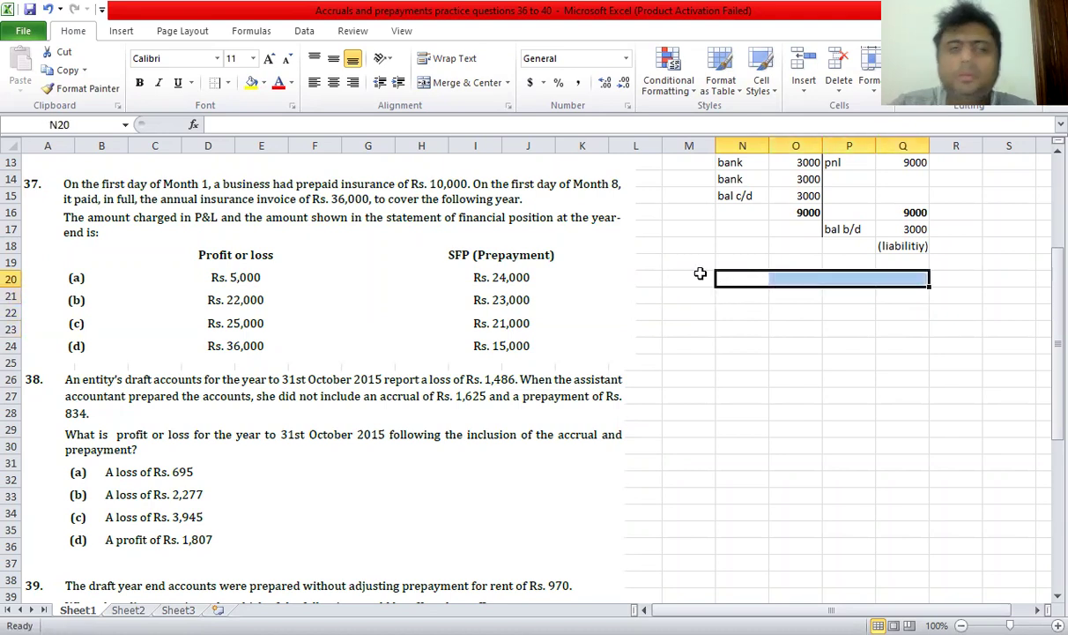
{"action": "left_click", "coordinate": [228, 82]}
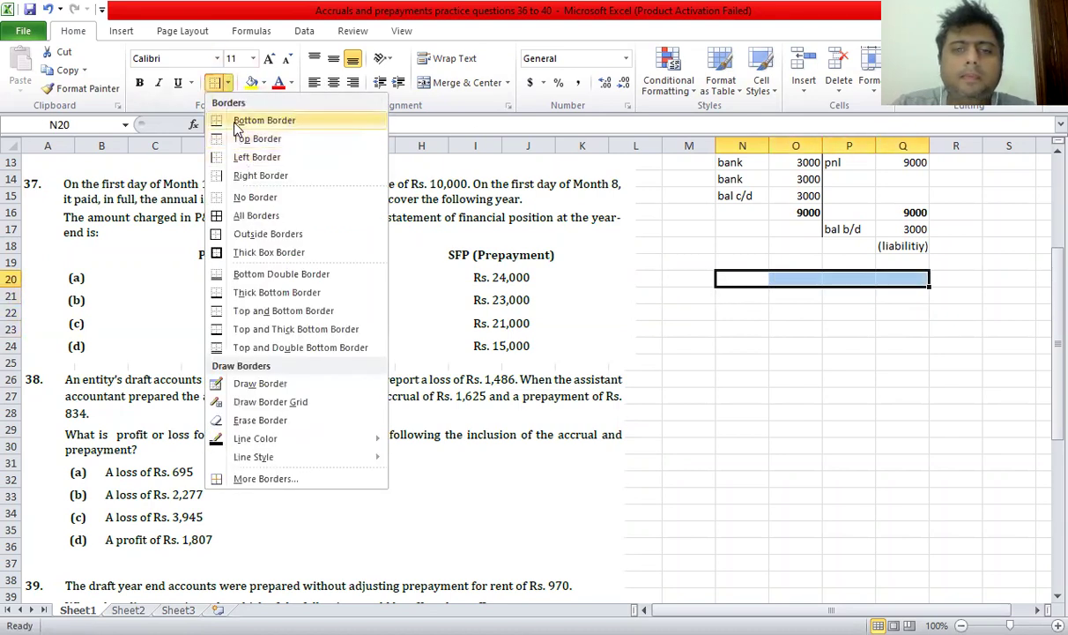
{"action": "left_click", "coordinate": [236, 129]}
Add a right border down O21:O25 as the second T-account's vertical divider.
{"action": "left_click_drag", "start_coordinate": [809, 296], "coordinate": [808, 362]}
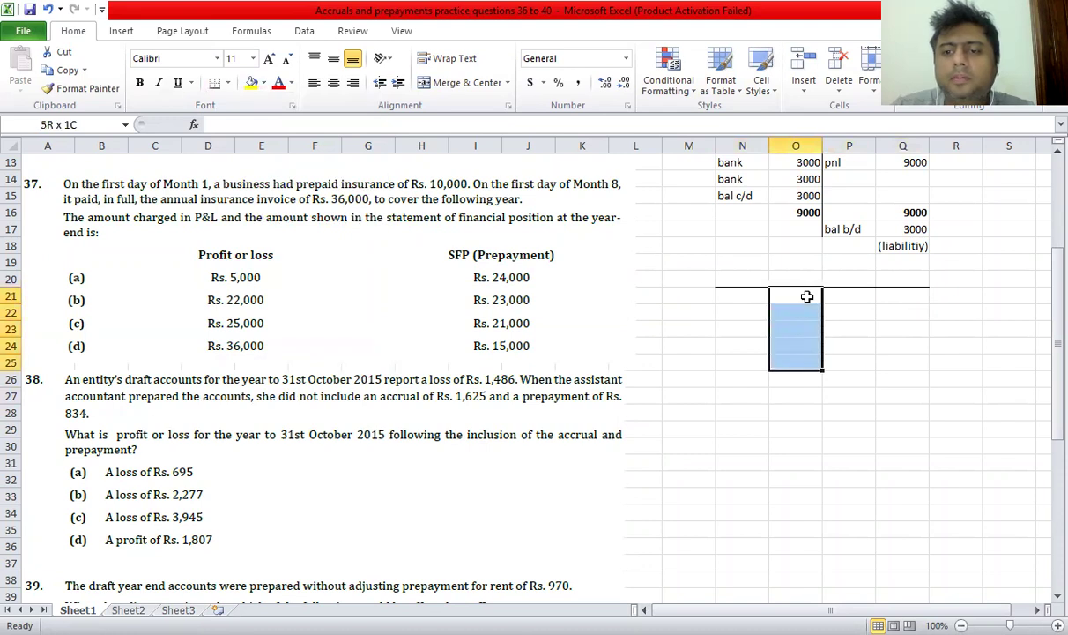
{"action": "left_click", "coordinate": [228, 82]}
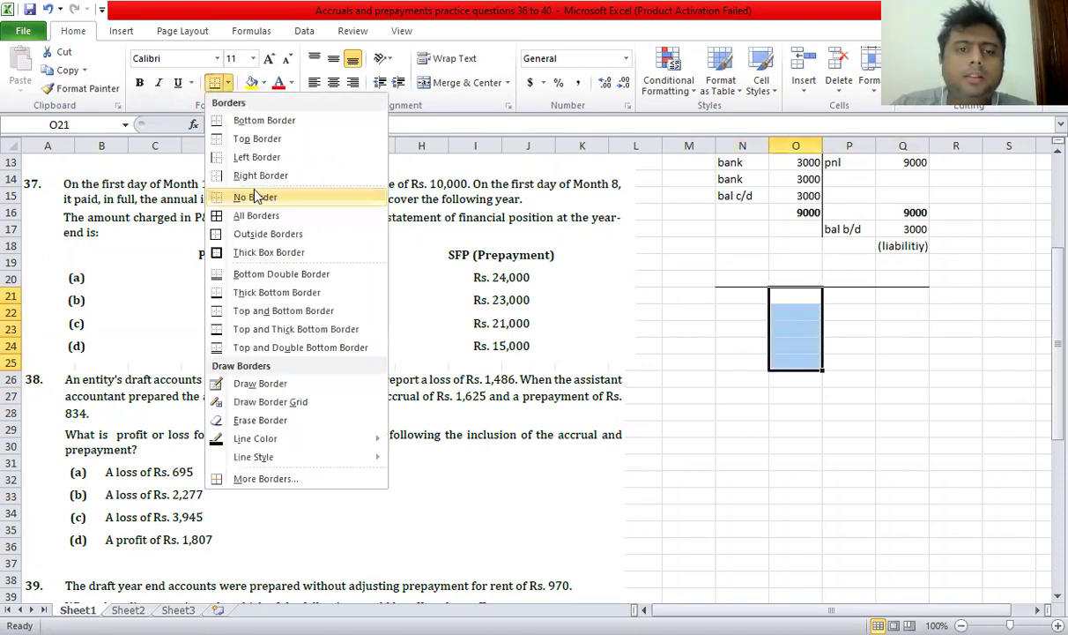
{"action": "left_click", "coordinate": [260, 176]}
Enter the opening "b/d" balance of 10000 on the debit side of the new T-account, in N21:O21.
{"action": "left_click", "coordinate": [743, 296]}
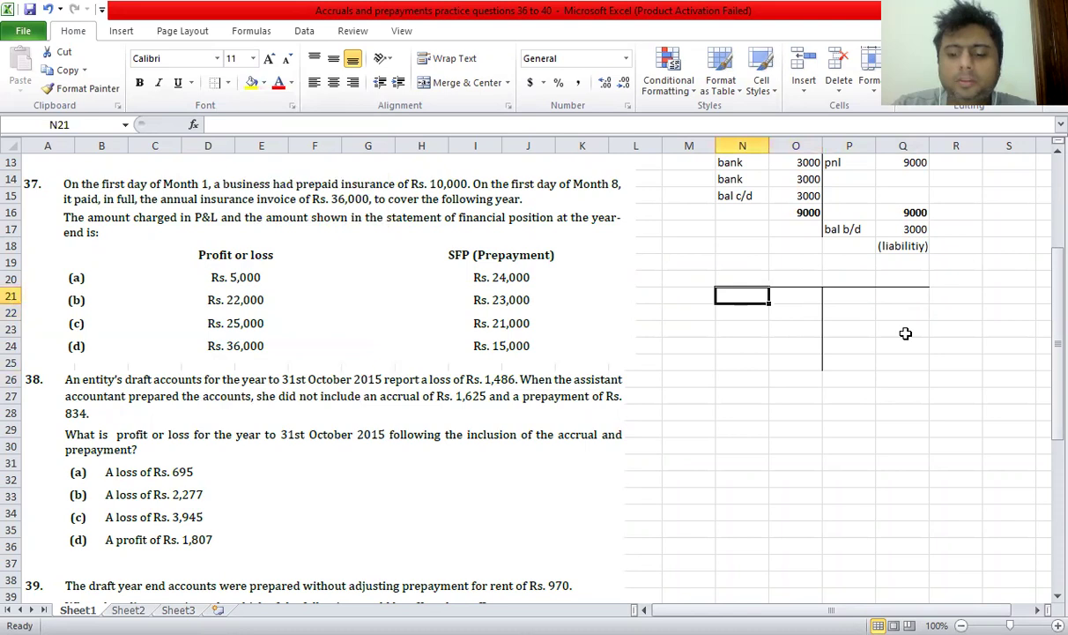
{"action": "type", "text": "b/d"}
{"action": "key", "text": "Tab"}
{"action": "type", "text": "10000"}
{"action": "key", "text": "Return"}
{"action": "key", "text": "Up"}
{"action": "left_click", "coordinate": [754, 300]}
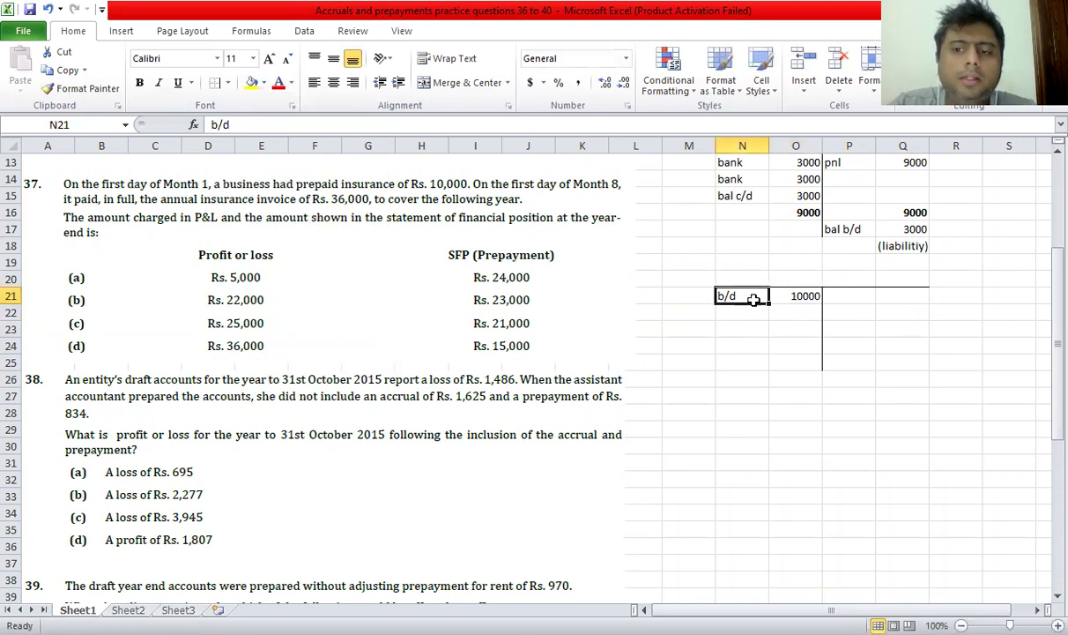
{"action": "key", "text": "shift+Right"}
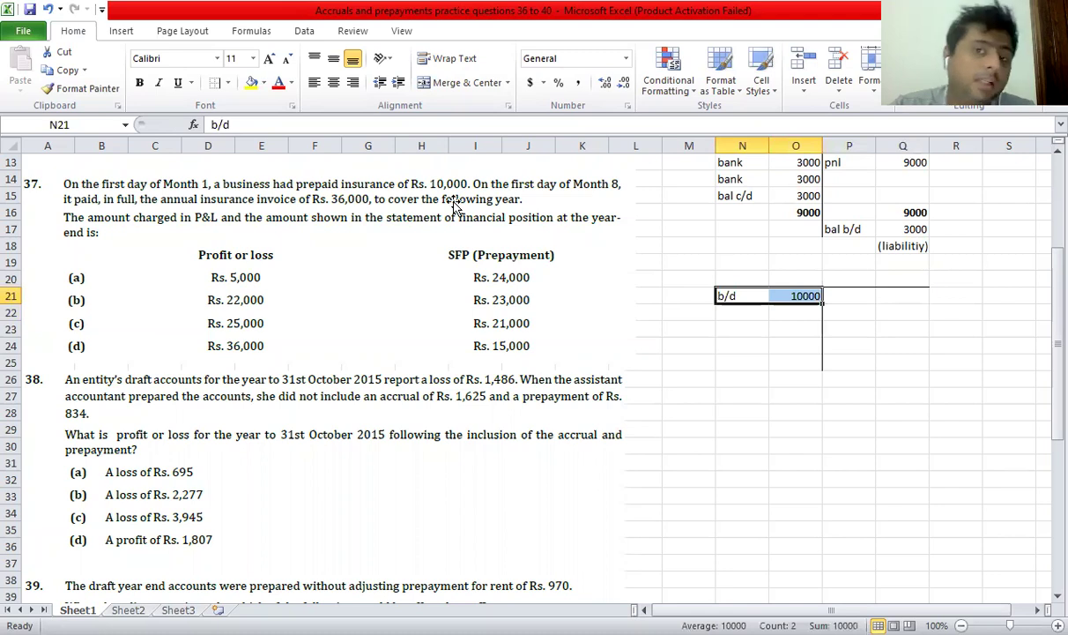
{"action": "left_click", "coordinate": [804, 345]}
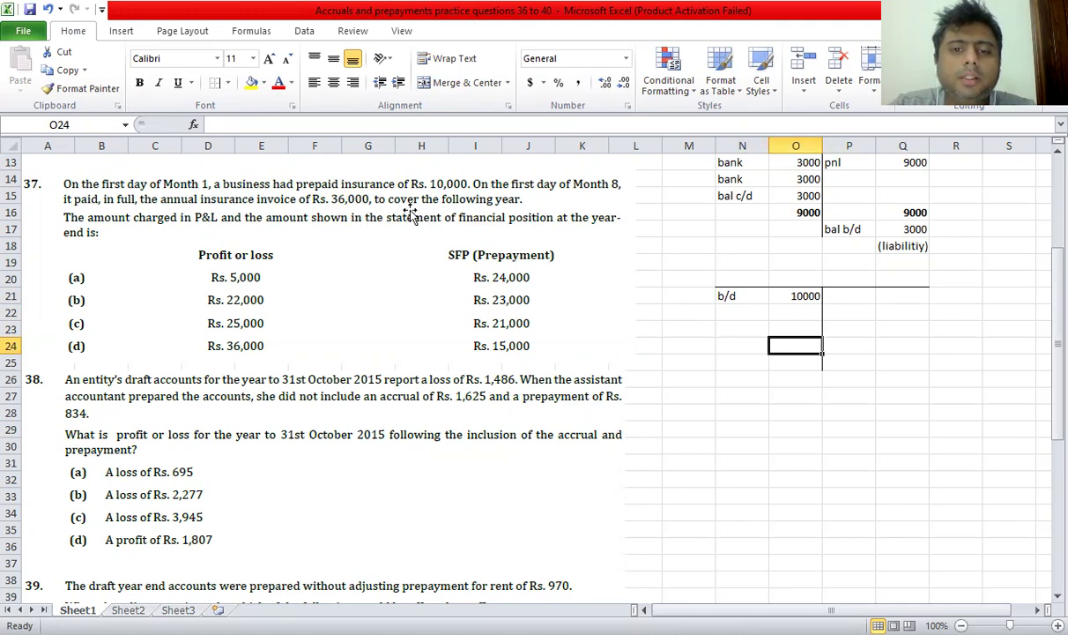
{"action": "left_click", "coordinate": [698, 362]}
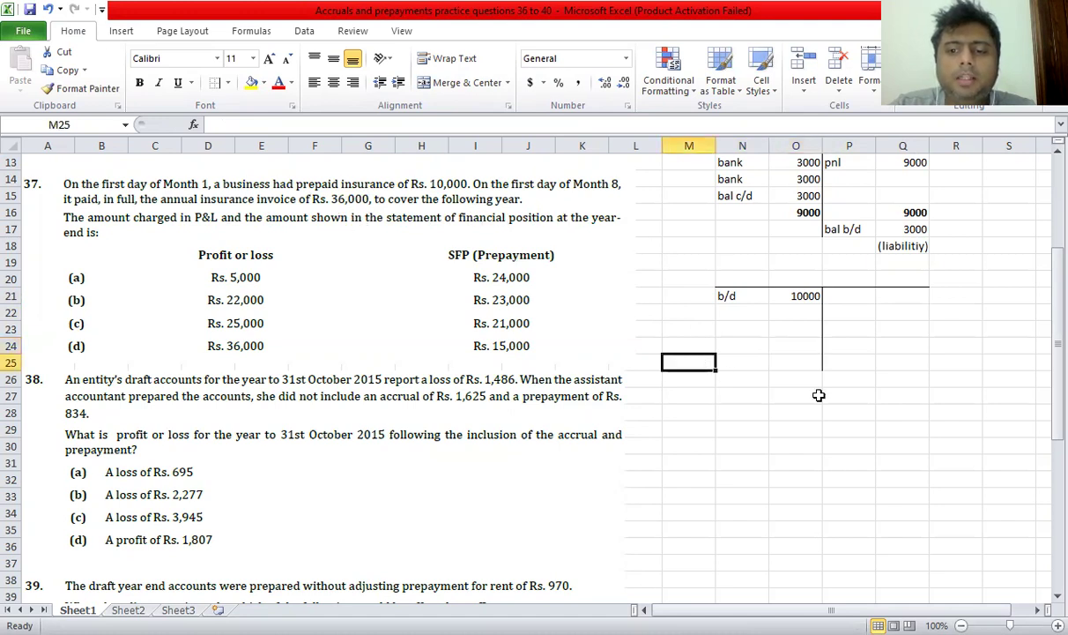
Merge and centre O20:P20 and title the second T-account "insurance".
{"action": "left_click_drag", "start_coordinate": [785, 279], "coordinate": [856, 279]}
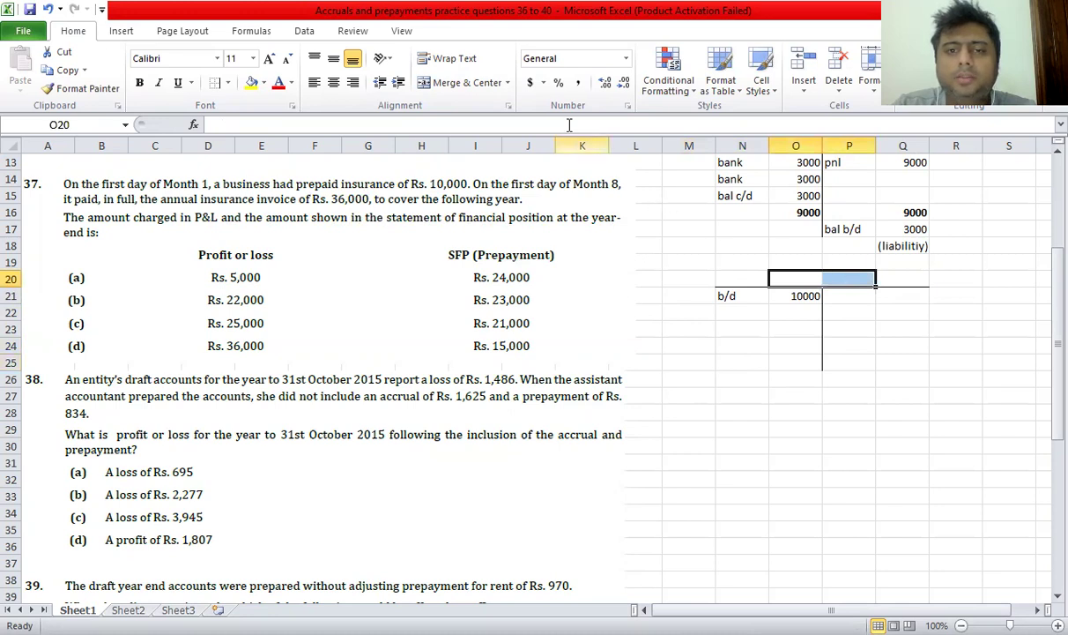
{"action": "left_click", "coordinate": [463, 82]}
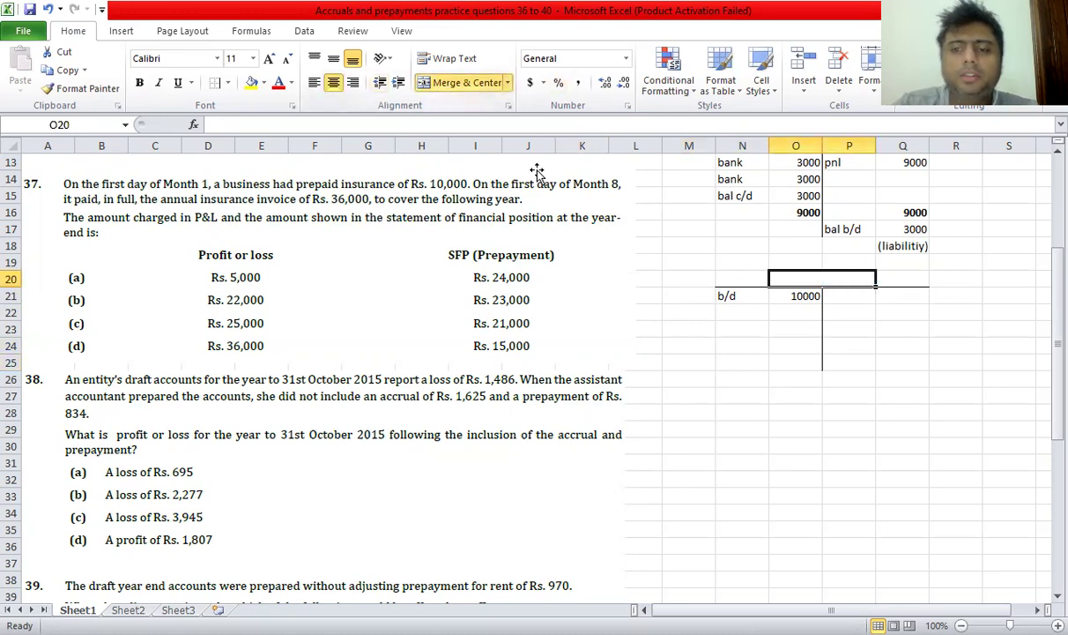
{"action": "type", "text": "insurance"}
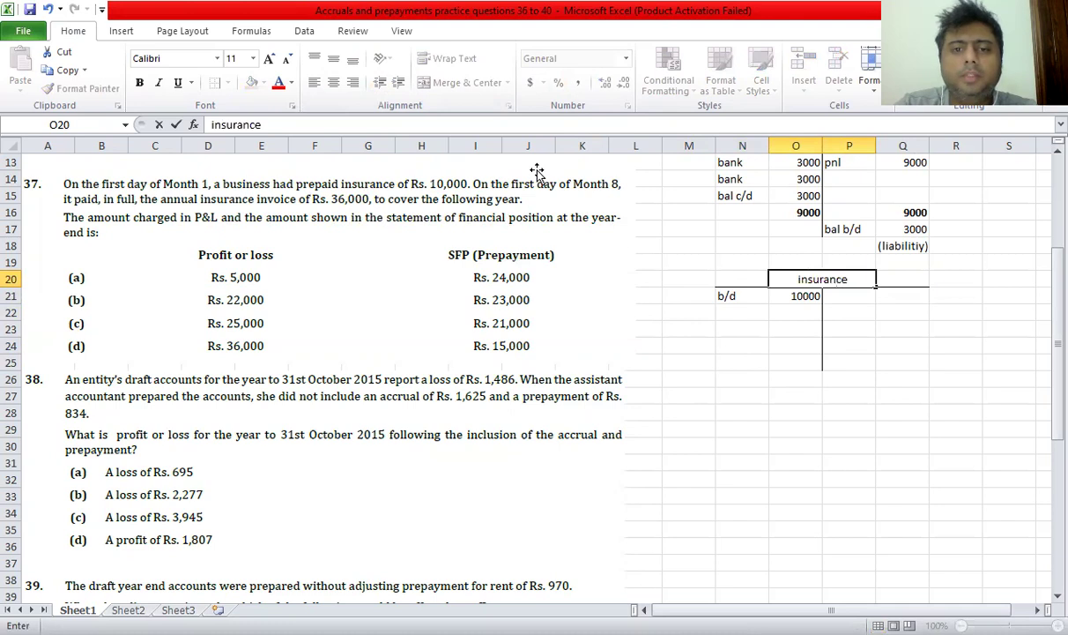
Record the insurance payment journal below the T-account: insurance 36000 in M27:N27 and cash 36000 in N28:O28.
{"action": "key", "text": "Return"}
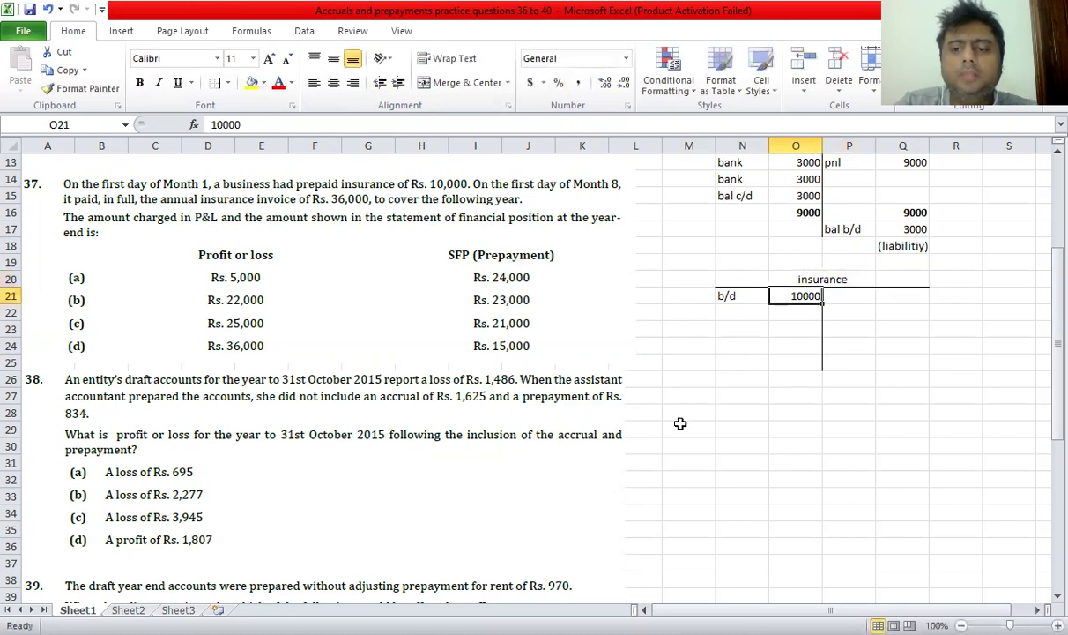
{"action": "left_click", "coordinate": [680, 390]}
{"action": "type", "text": "insurance"}
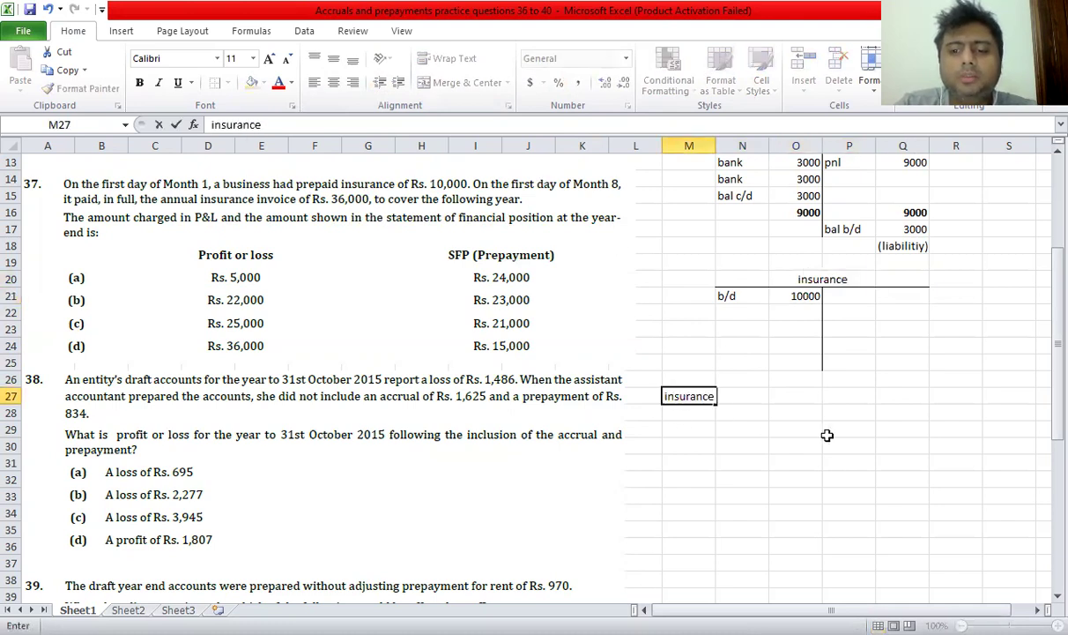
{"action": "key", "text": "Tab"}
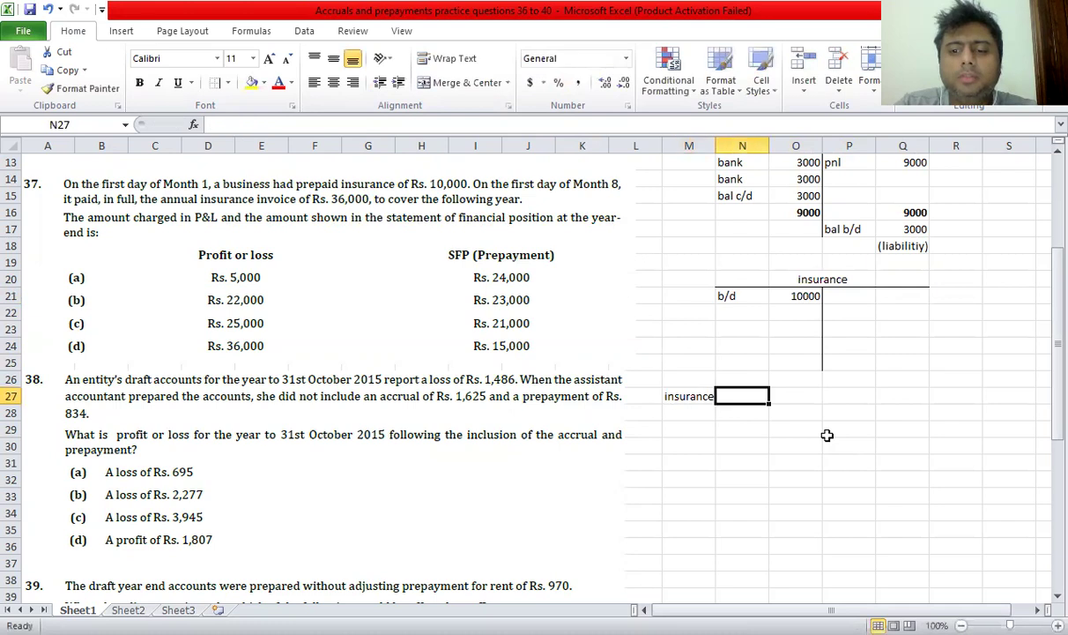
{"action": "type", "text": "36000"}
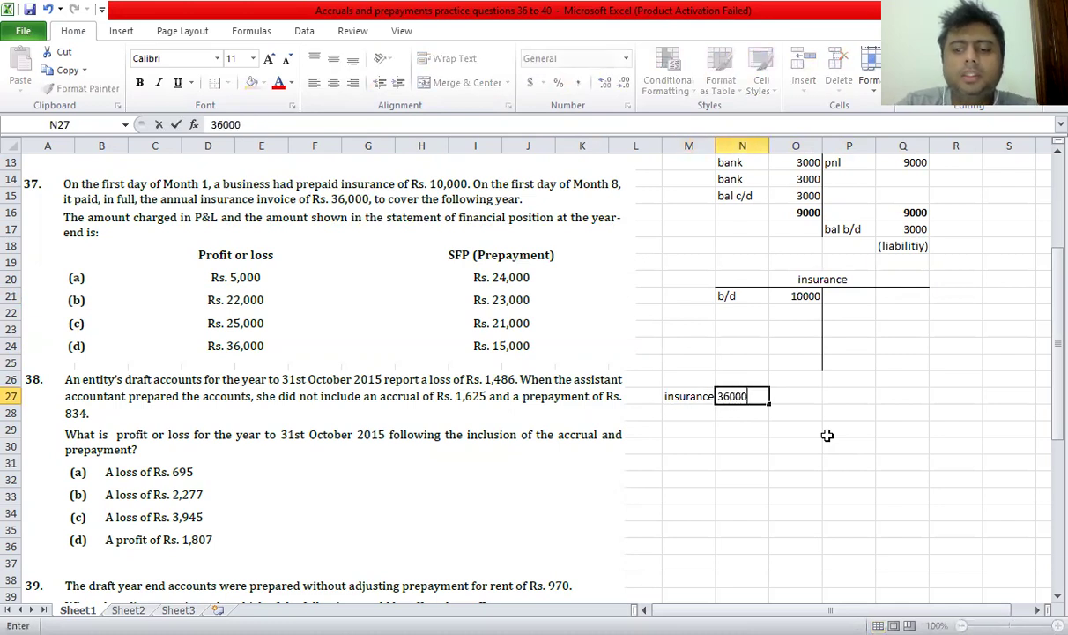
{"action": "key", "text": "Down"}
{"action": "type", "text": "cash"}
{"action": "key", "text": "Tab"}
{"action": "type", "text": "36000"}
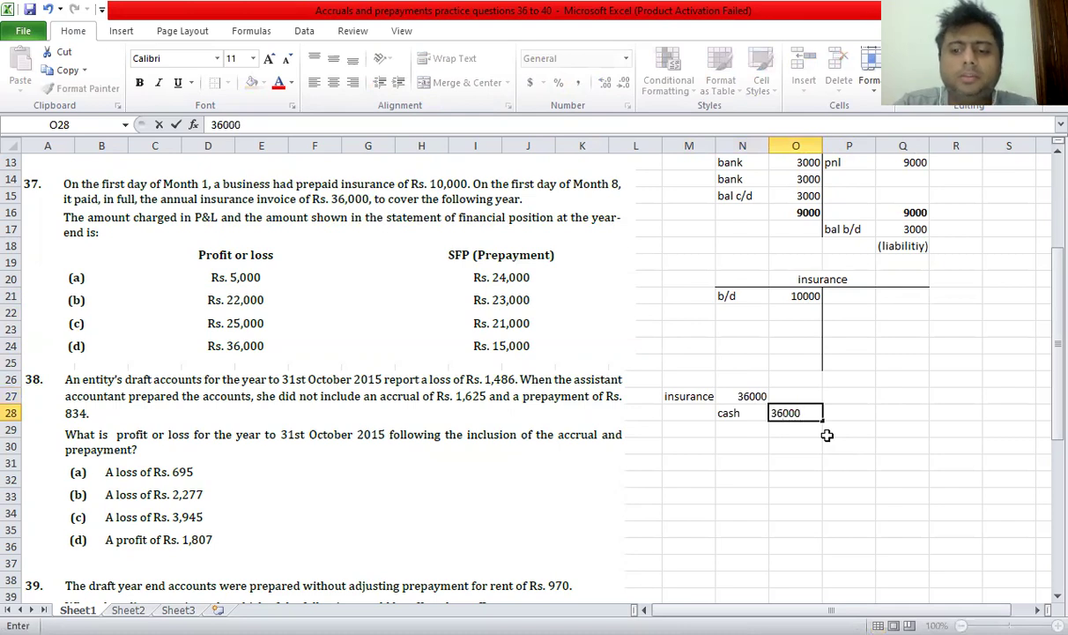
Post the payment to the debit side of the insurance account as "cash" 36000 in N22:O22.
{"action": "key", "text": "Up"}
{"action": "key", "text": "Up"}
{"action": "key", "text": "Up"}
{"action": "key", "text": "Up"}
{"action": "key", "text": "Up"}
{"action": "key", "text": "Up"}
{"action": "key", "text": "Left"}
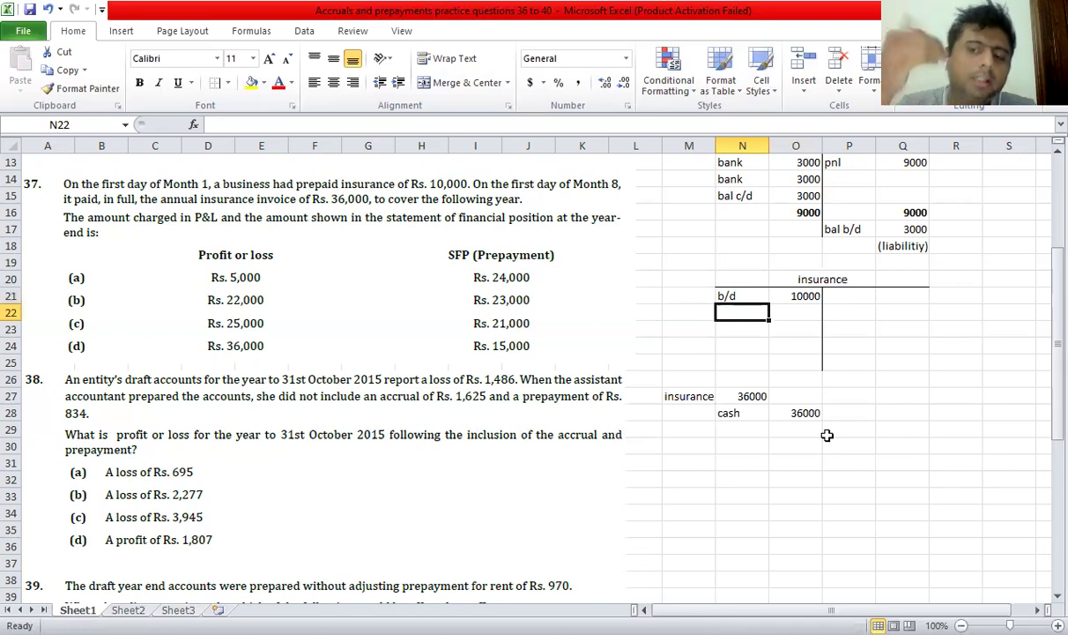
{"action": "type", "text": "cash"}
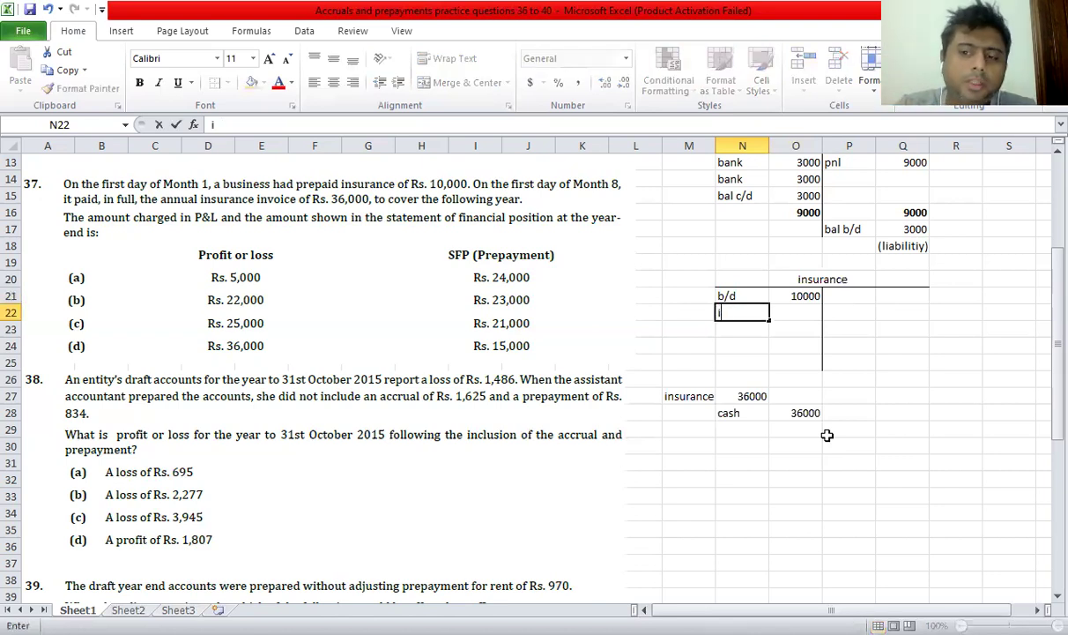
{"action": "key", "text": "Tab"}
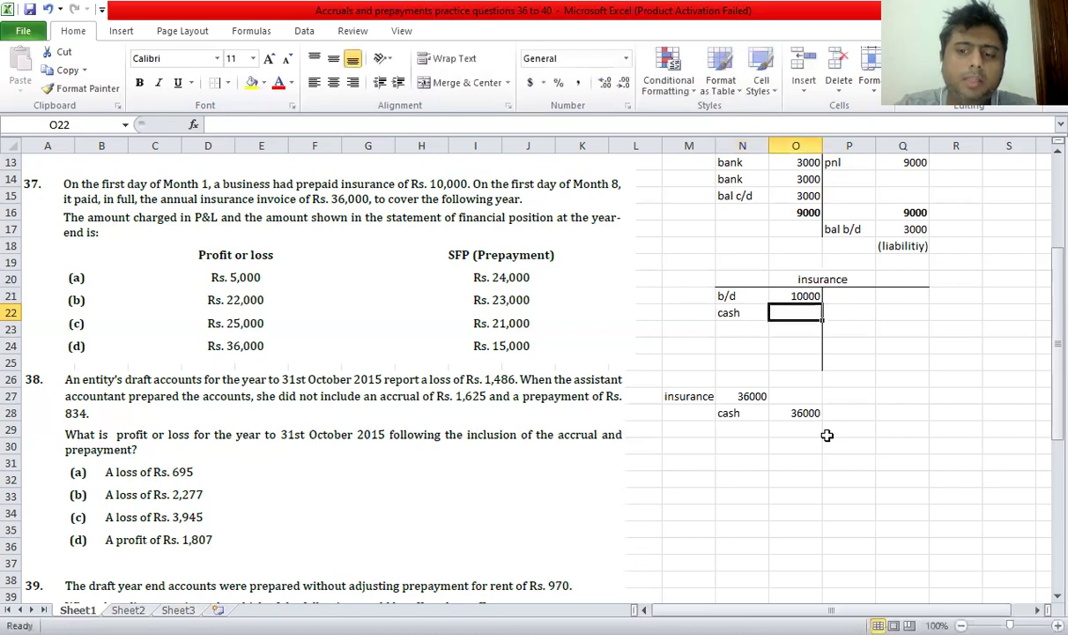
{"action": "type", "text": "36000"}
{"action": "key", "text": "Return"}
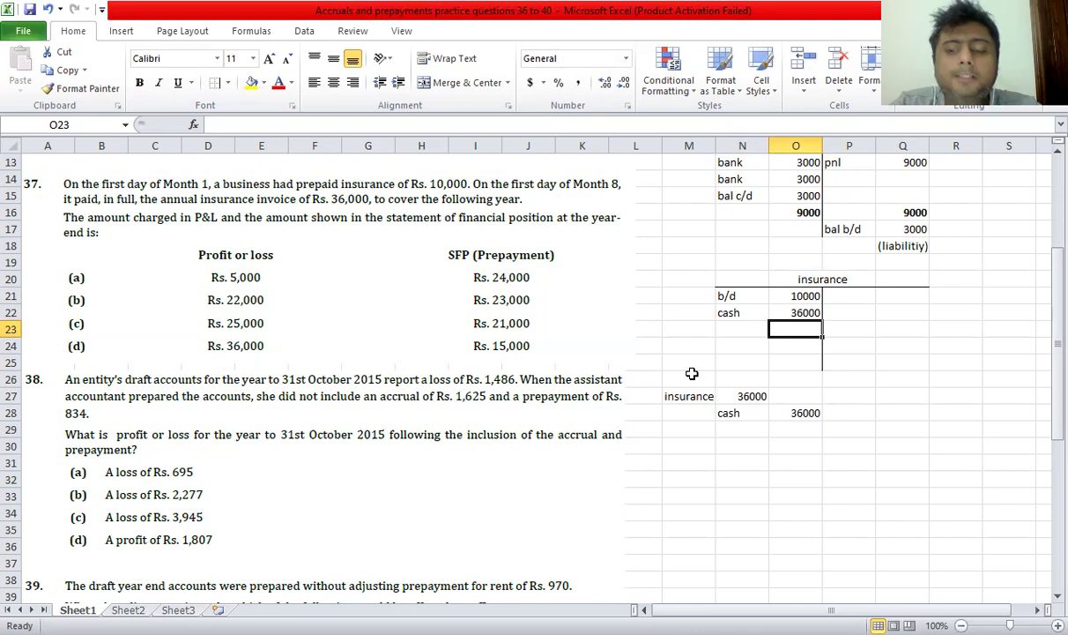
Calculate the seven months of prepaid insurance in M29 with the formula =36000/12*7.
{"action": "left_click", "coordinate": [701, 430]}
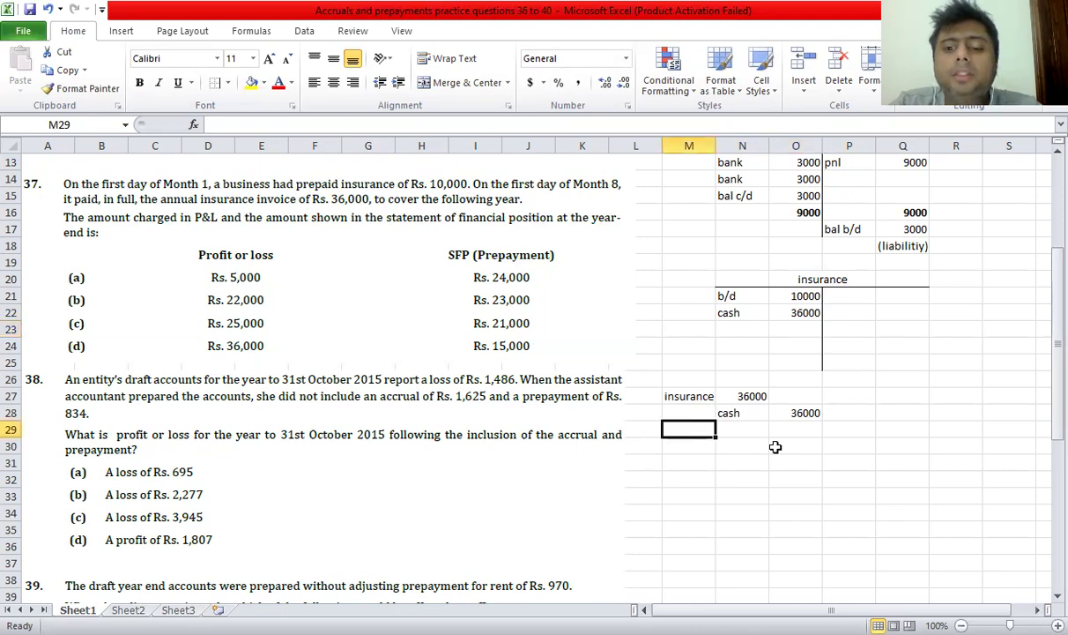
{"action": "type", "text": "=3"}
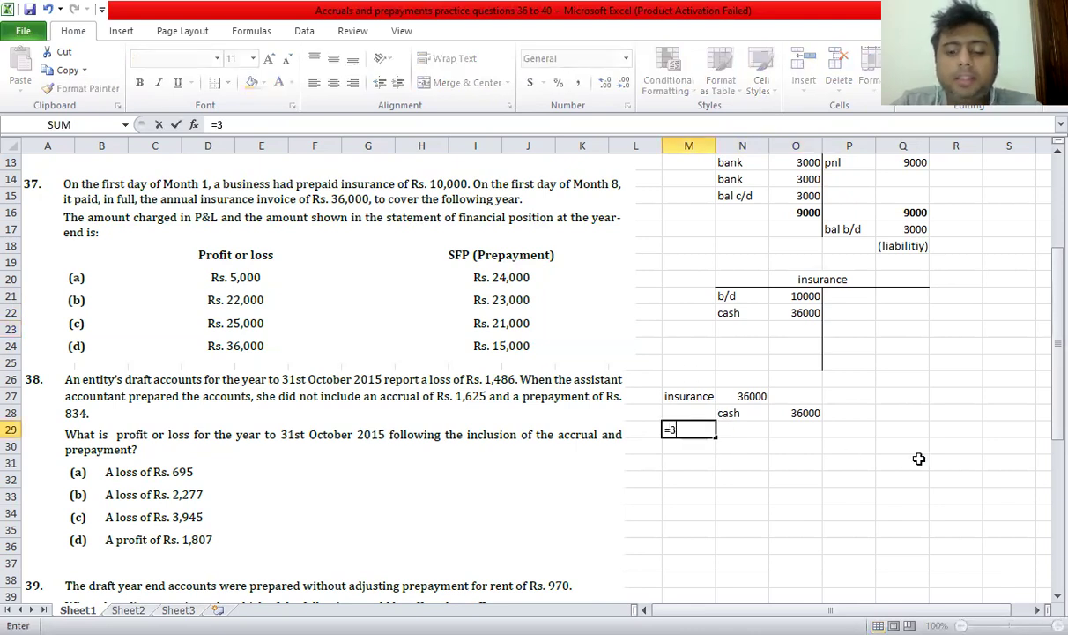
{"action": "type", "text": "6000/12"}
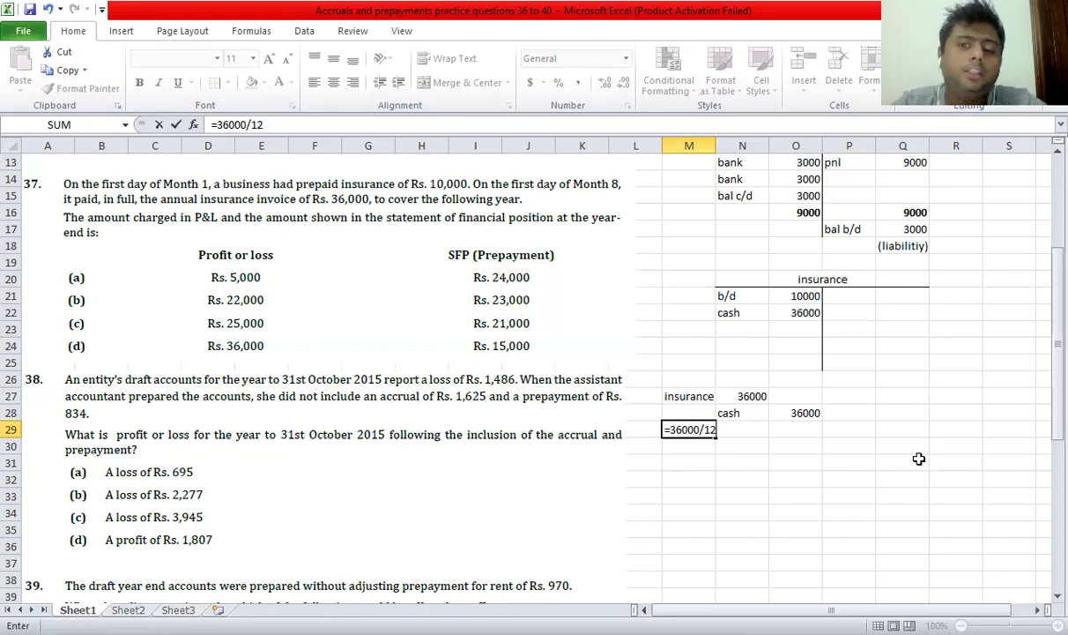
{"action": "type", "text": "*7"}
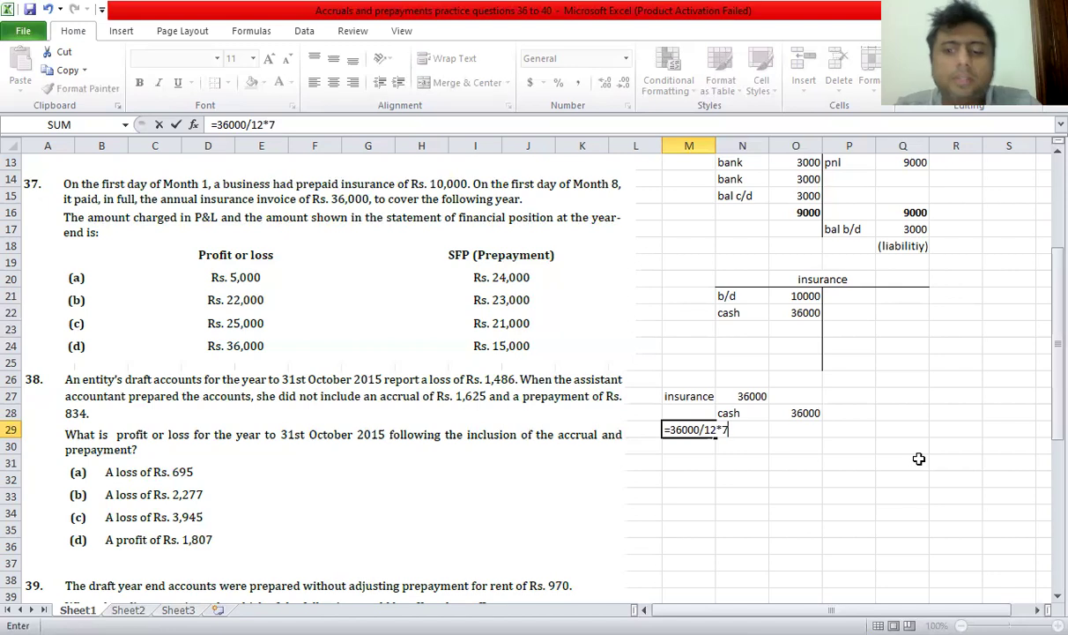
{"action": "key", "text": "Return"}
Enter the closing "c/d" balance on the insurance account's credit side in P22, with Q22 linked to the working in M29.
{"action": "key", "text": "Up"}
{"action": "key", "text": "Up"}
{"action": "key", "text": "Right"}
{"action": "key", "text": "Right"}
{"action": "key", "text": "Up"}
{"action": "key", "text": "Right"}
{"action": "key", "text": "Up"}
{"action": "key", "text": "Up"}
{"action": "key", "text": "Up"}
{"action": "key", "text": "Up"}
{"action": "key", "text": "Up"}
{"action": "type", "text": "c/d"}
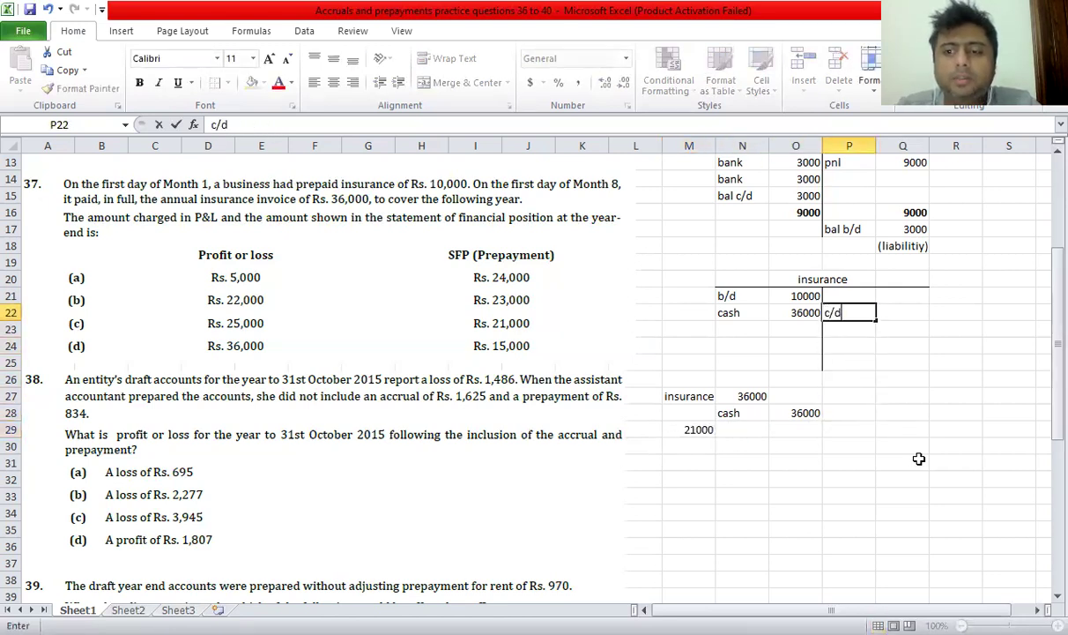
{"action": "key", "text": "Right"}
{"action": "type", "text": "="}
{"action": "key", "text": "Down"}
{"action": "key", "text": "Down"}
{"action": "key", "text": "Down"}
{"action": "key", "text": "Down"}
{"action": "key", "text": "Down"}
{"action": "key", "text": "Down"}
{"action": "key", "text": "Left"}
{"action": "key", "text": "Left"}
{"action": "key", "text": "Left"}
{"action": "key", "text": "Left"}
{"action": "key", "text": "Down"}
{"action": "key", "text": "ctrl+Return"}
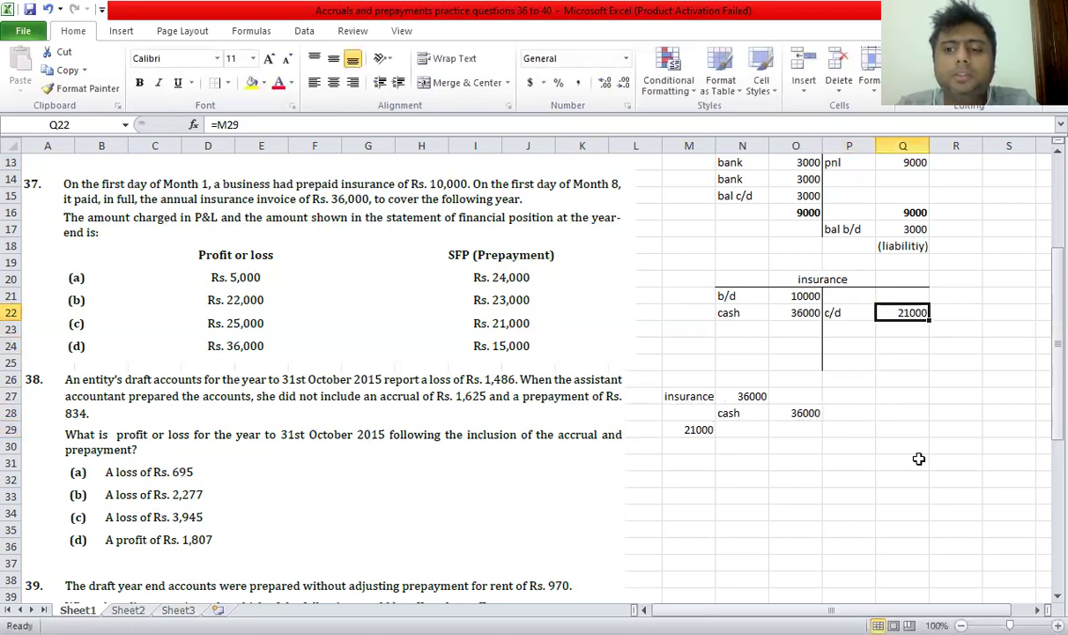
Review the formulas behind the prepayment working in M29 and the c/d amount in Q22.
{"action": "left_click", "coordinate": [683, 431]}
{"action": "type", "text": "=36000/12*7"}
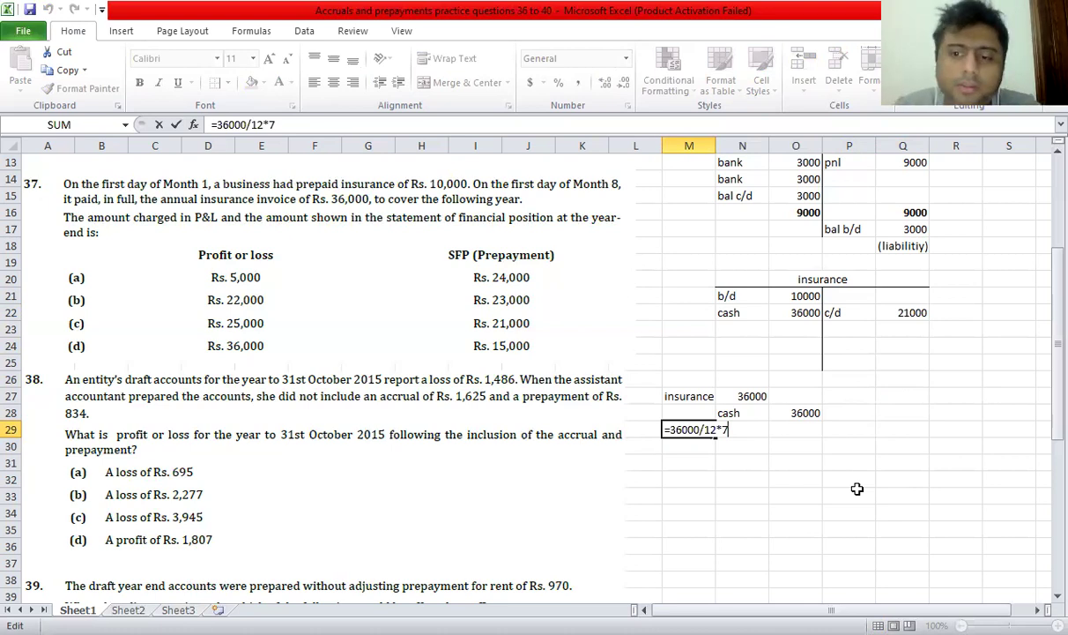
{"action": "left_click", "coordinate": [921, 312]}
{"action": "type", "text": "=M29"}
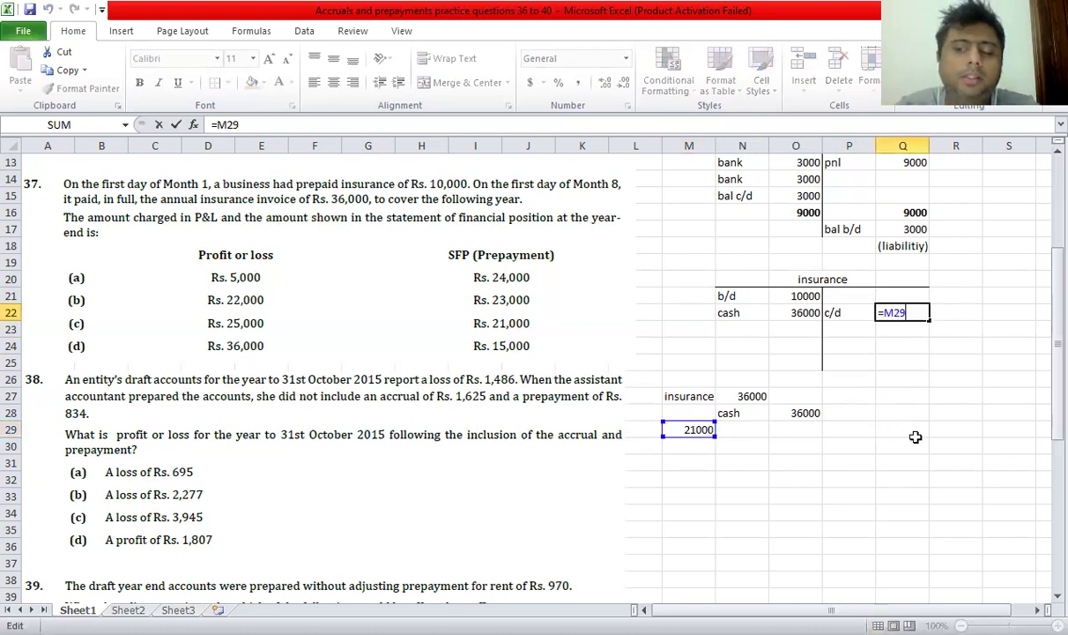
{"action": "key", "text": "Return"}
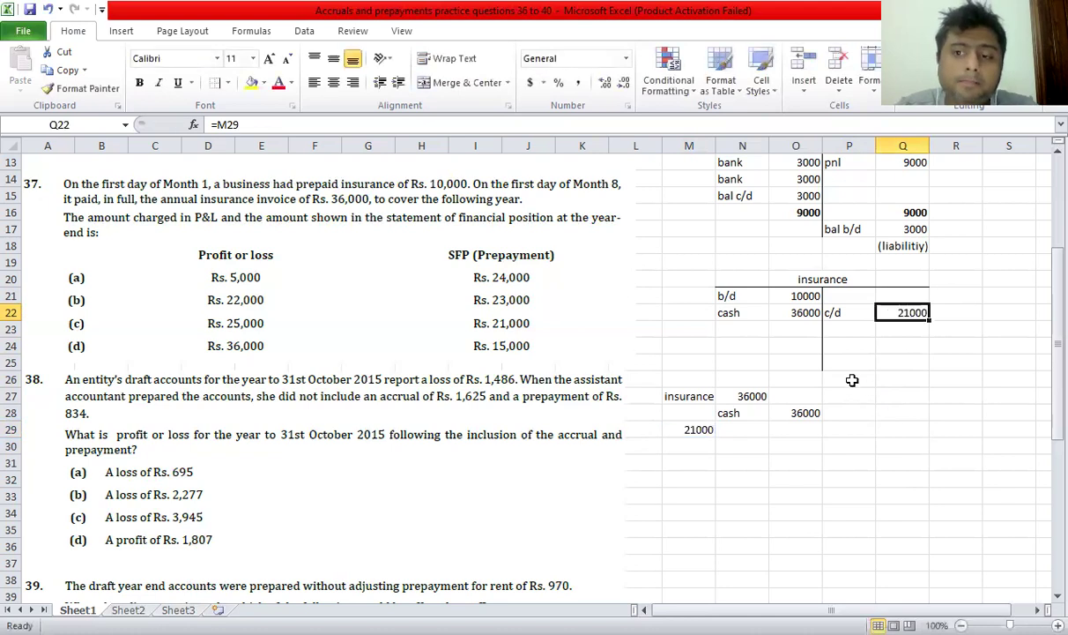
Label the first credit-side line of the insurance account "pnl" in P21.
{"action": "left_click", "coordinate": [834, 296]}
{"action": "type", "text": "pnl"}
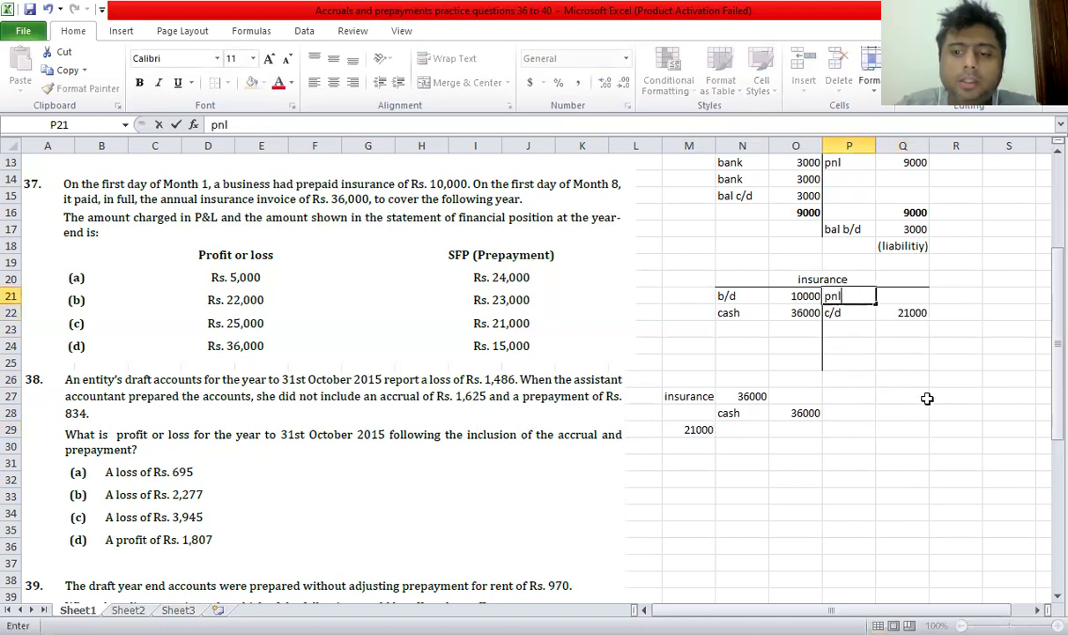
{"action": "key", "text": "Return"}
Total the debit side in O24 with a sum and enter the matching 46000 in Q24, both in bold.
{"action": "left_click", "coordinate": [804, 348]}
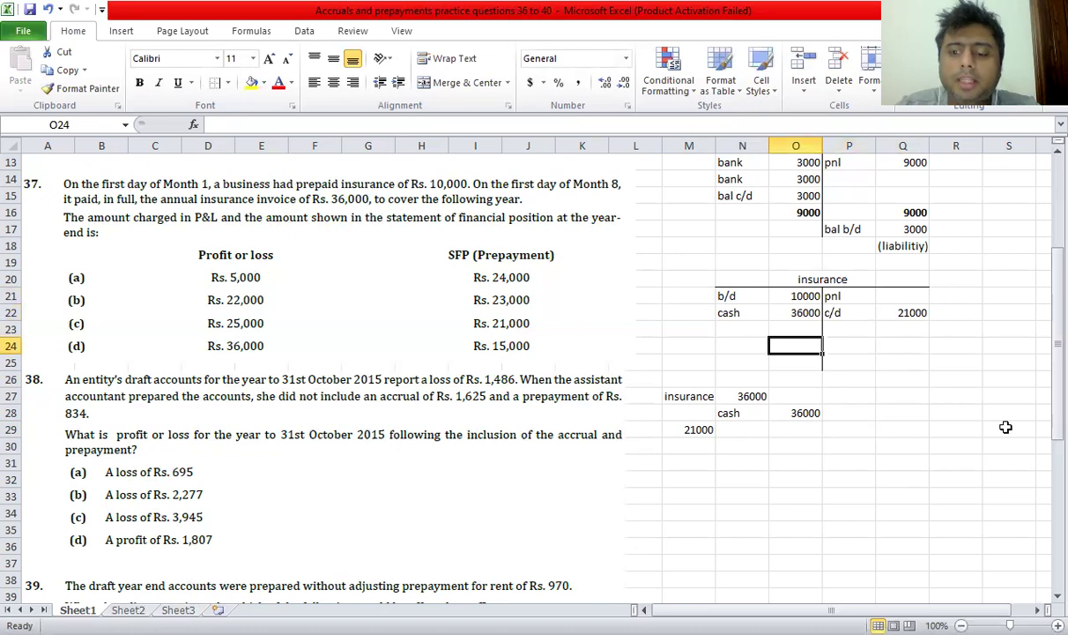
{"action": "key", "text": "alt+equal"}
{"action": "key", "text": "alt+equal"}
{"action": "key", "text": "ctrl+b"}
{"action": "key", "text": "Right"}
{"action": "key", "text": "Right"}
{"action": "type", "text": "46000"}
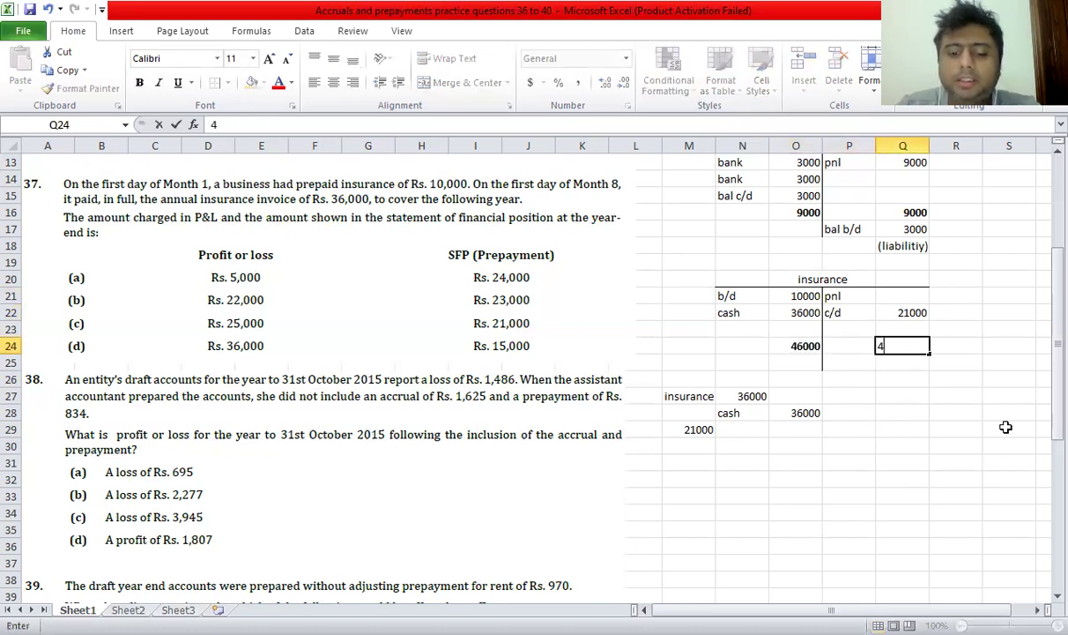
{"action": "key", "text": "ctrl+Return"}
{"action": "key", "text": "ctrl+b"}
Calculate the P&L charge in Q21 as the credit total minus the c/d balance, =Q24-Q22.
{"action": "key", "text": "Up"}
{"action": "key", "text": "Up"}
{"action": "key", "text": "Up"}
{"action": "type", "text": "="}
{"action": "key", "text": "Down"}
{"action": "key", "text": "Down"}
{"action": "key", "text": "Down"}
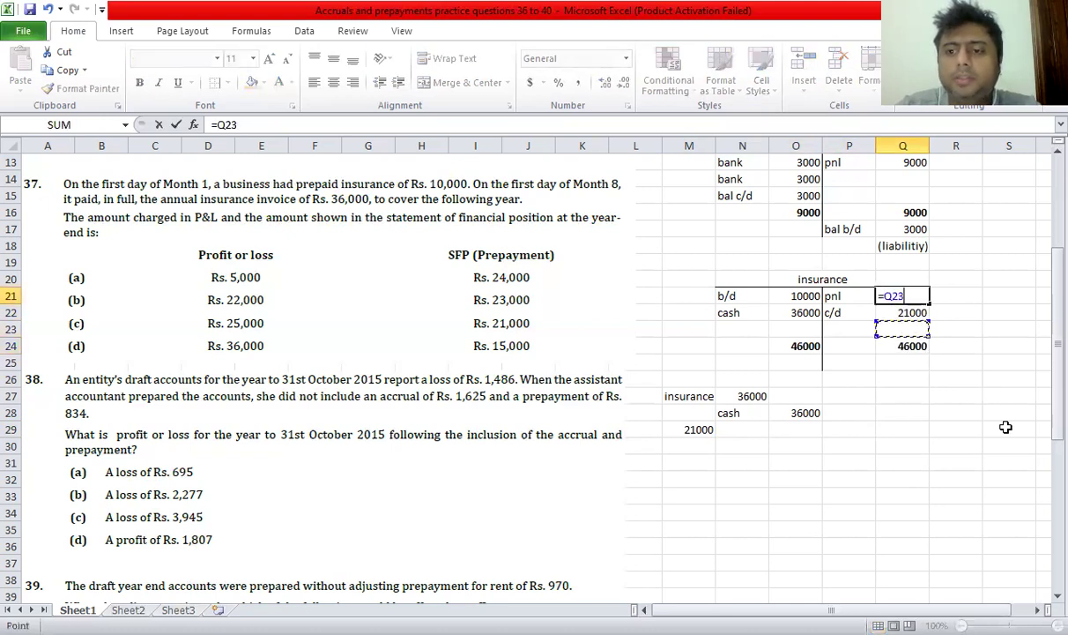
{"action": "type", "text": "-"}
{"action": "key", "text": "Down"}
{"action": "key", "text": "Return"}
Make the pnl label and its amount in P21:Q21 bold.
{"action": "key", "text": "Up"}
{"action": "key", "text": "Left"}
{"action": "key", "text": "shift+Right"}
{"action": "key", "text": "ctrl+b"}
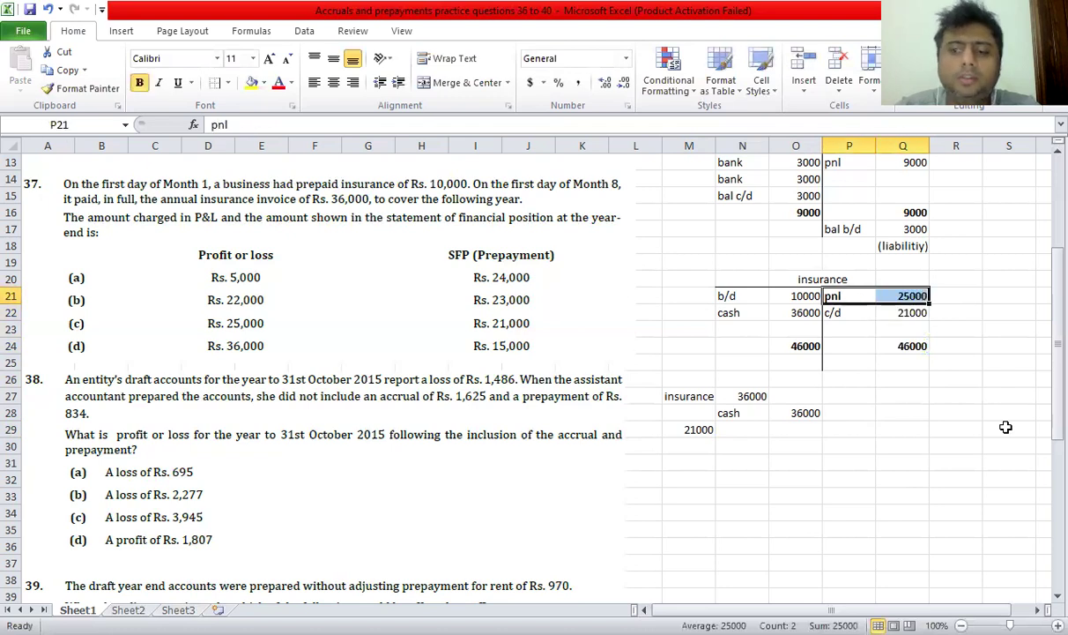
{"action": "key", "text": "Down"}
{"action": "key", "text": "Down"}
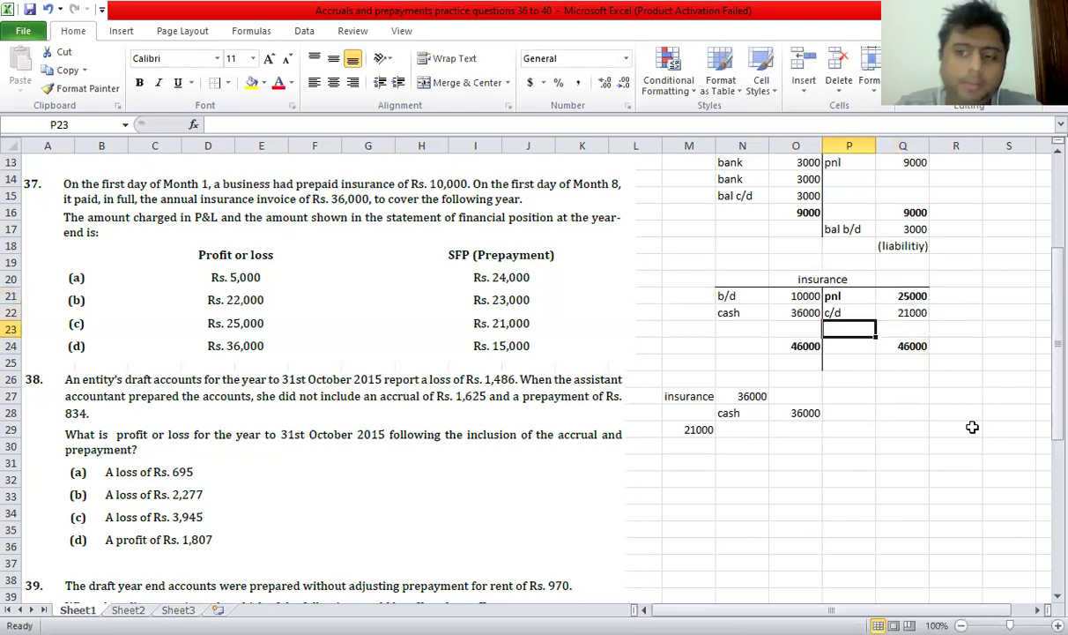
Cross-check the P&L insurance charge in Q27 with the formula =10000+36000/12*5 and review that formula.
{"action": "left_click", "coordinate": [917, 300]}
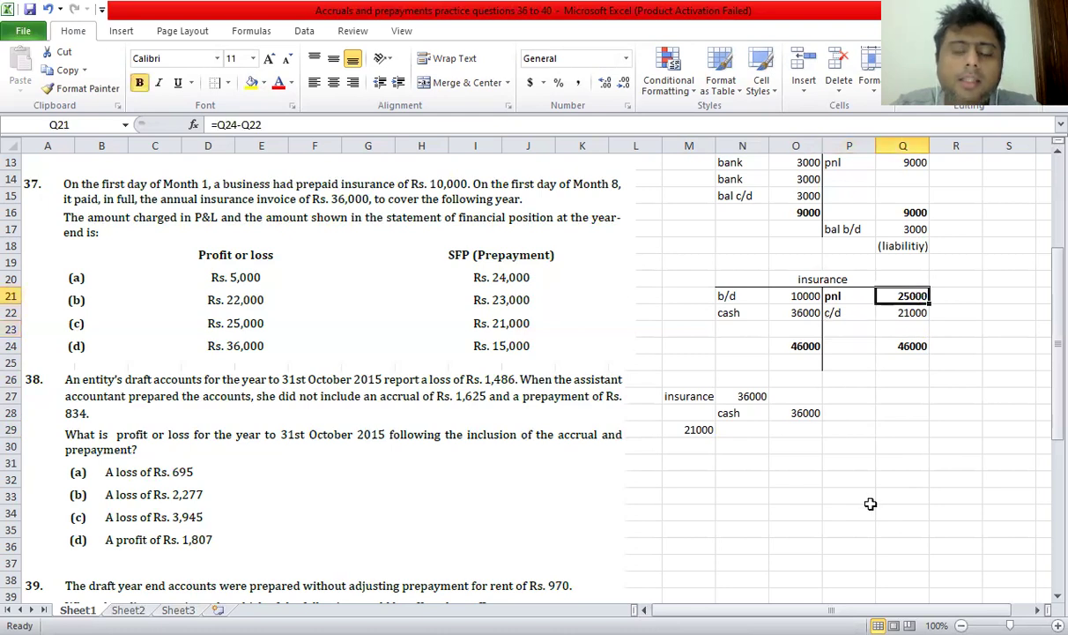
{"action": "left_click", "coordinate": [890, 398]}
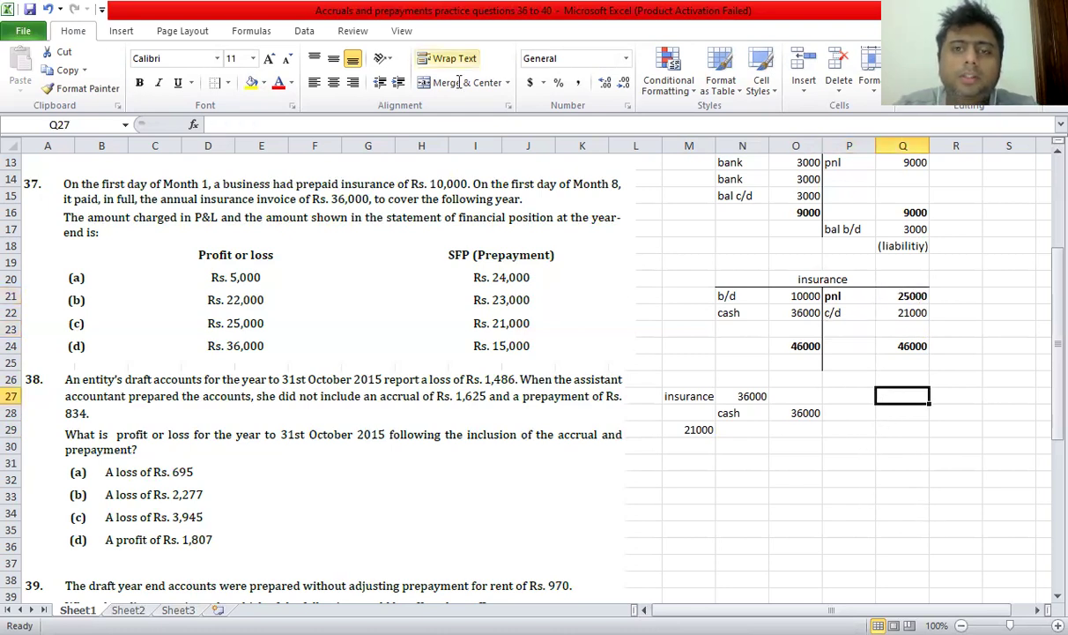
{"action": "type", "text": "="}
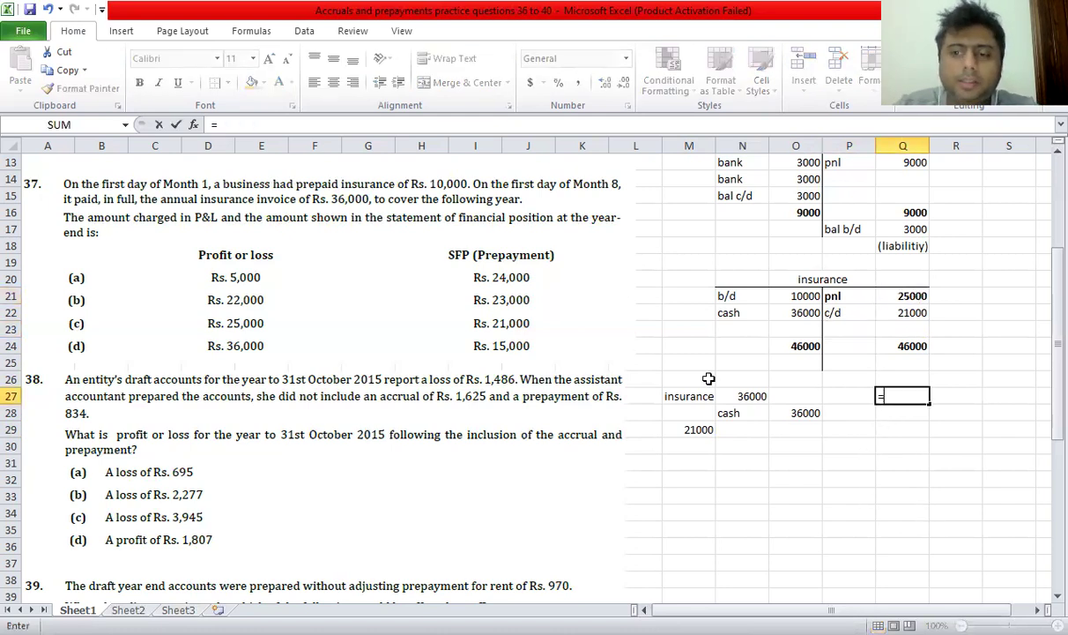
{"action": "type", "text": "10000"}
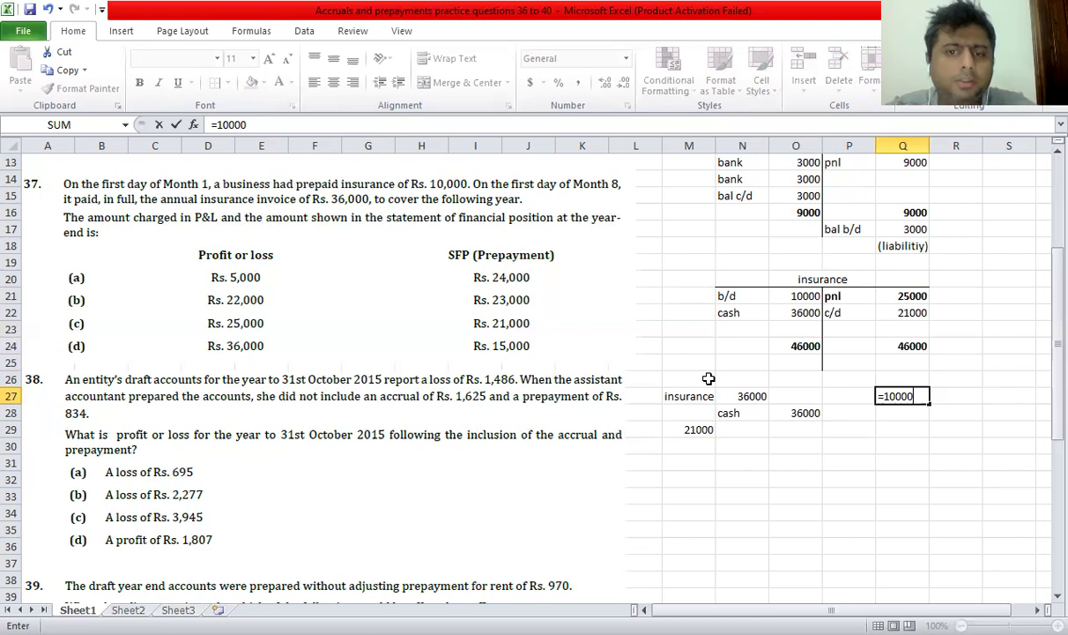
{"action": "type", "text": "+36000/12*5"}
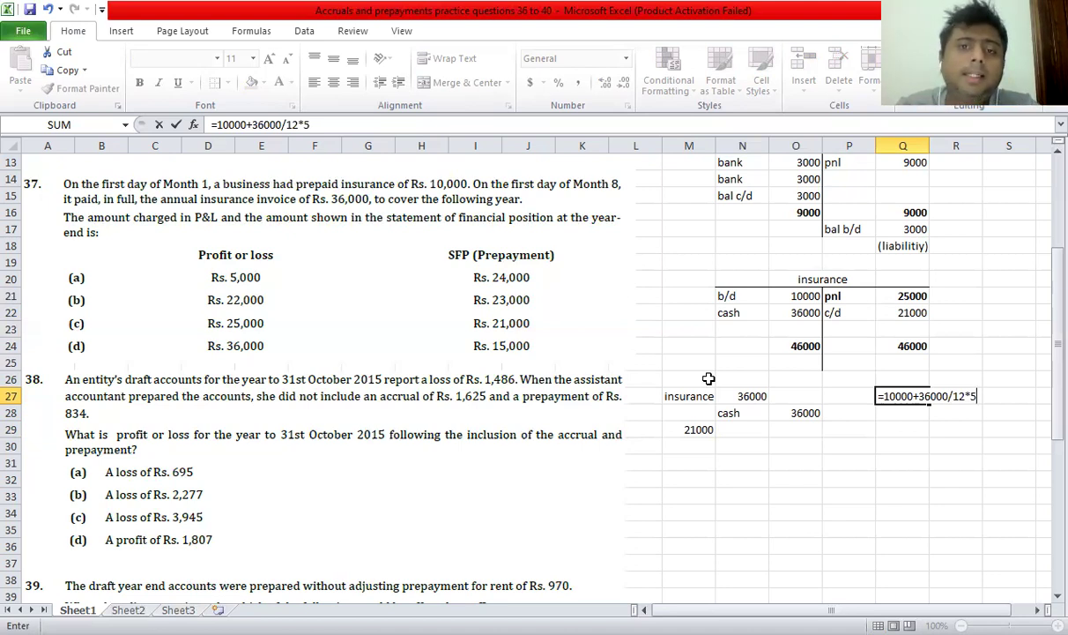
{"action": "key", "text": "Return"}
{"action": "key", "text": "Up"}
{"action": "key", "text": "F2"}
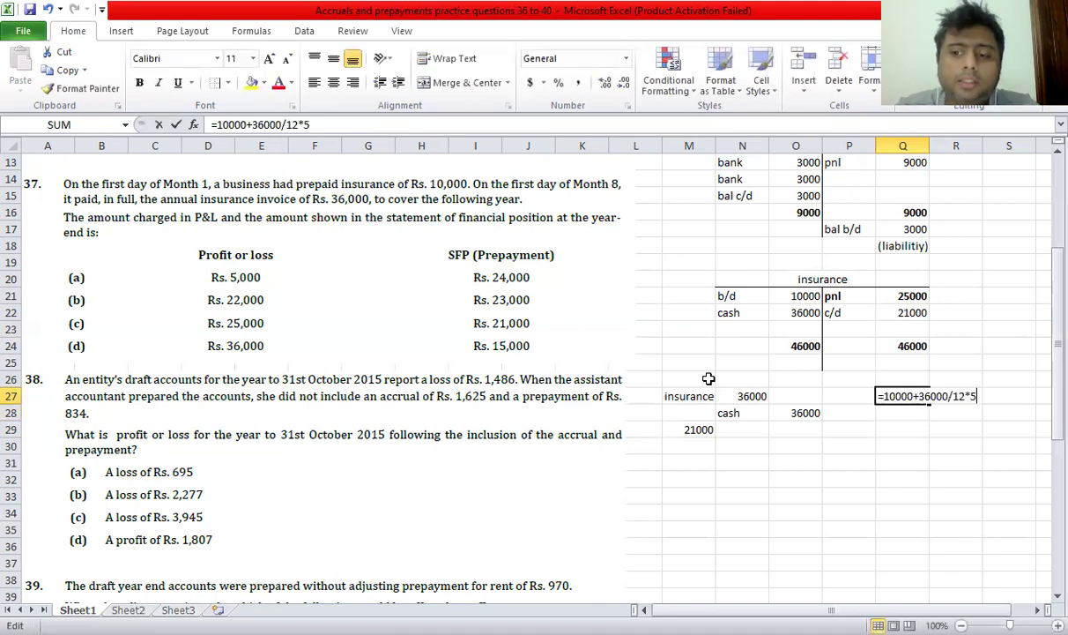
{"action": "key", "text": "Escape"}
{"action": "key", "text": "F2"}
{"action": "key", "text": "Escape"}
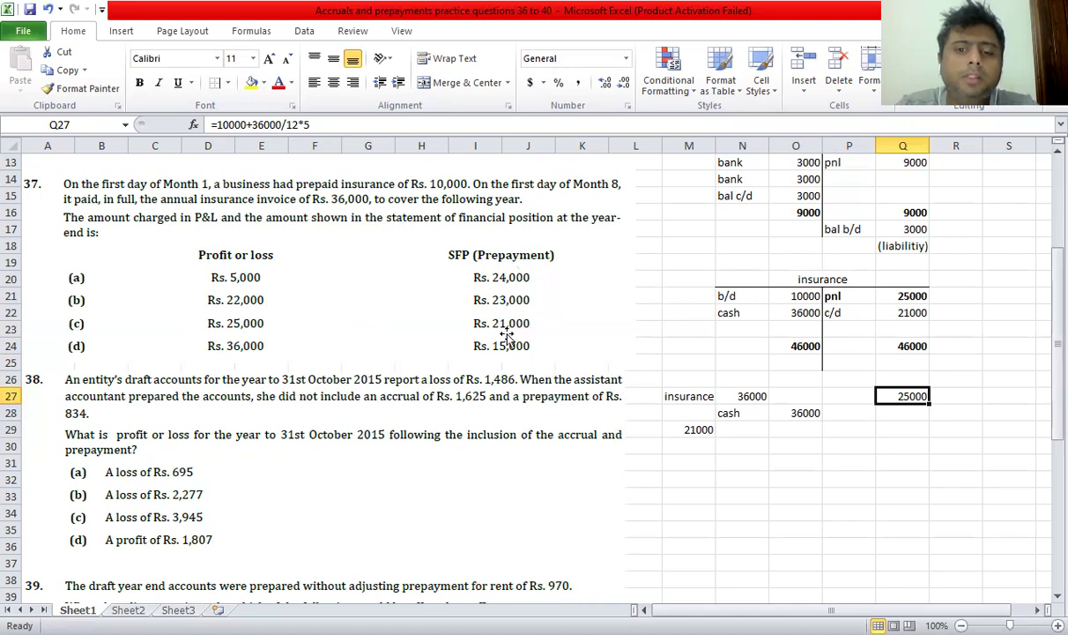
Start question 38's working with the label gross profit in M32 and the amount 10,000 in Q32.
{"action": "left_click", "coordinate": [908, 315]}
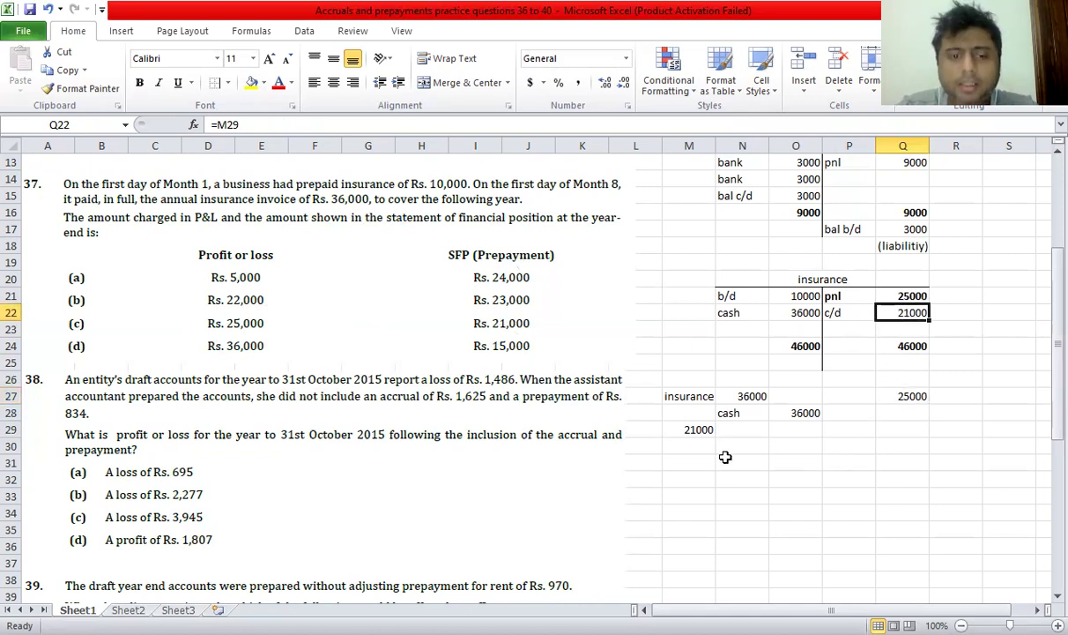
{"action": "scroll", "coordinate": [723, 456], "scroll_direction": "down", "scroll_amount": 3}
{"action": "scroll", "coordinate": [723, 456], "scroll_direction": "down", "scroll_amount": 1}
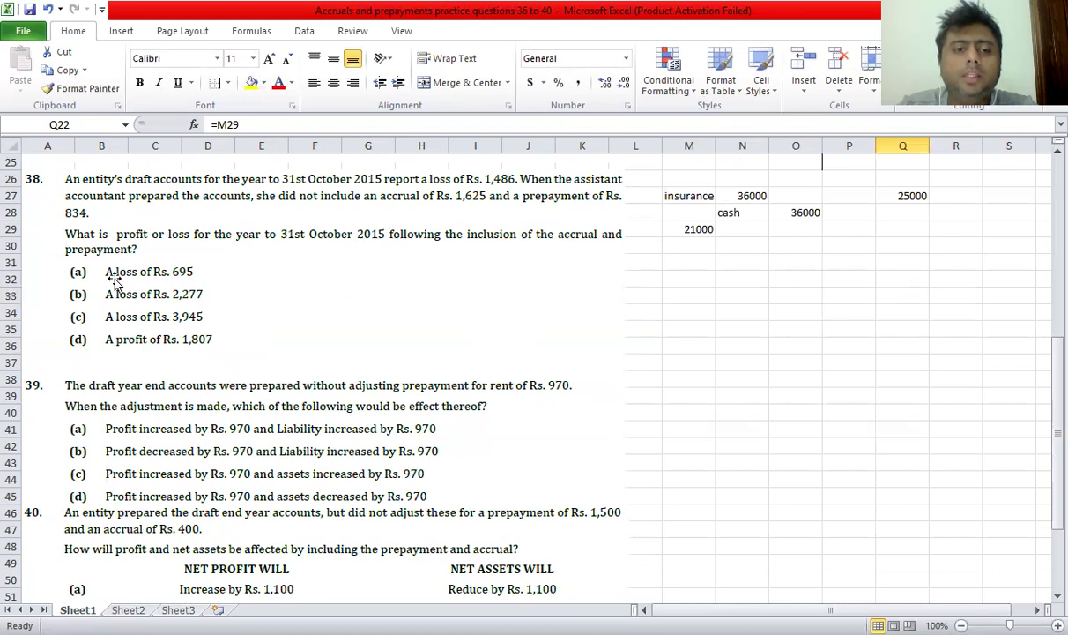
{"action": "left_click", "coordinate": [692, 278]}
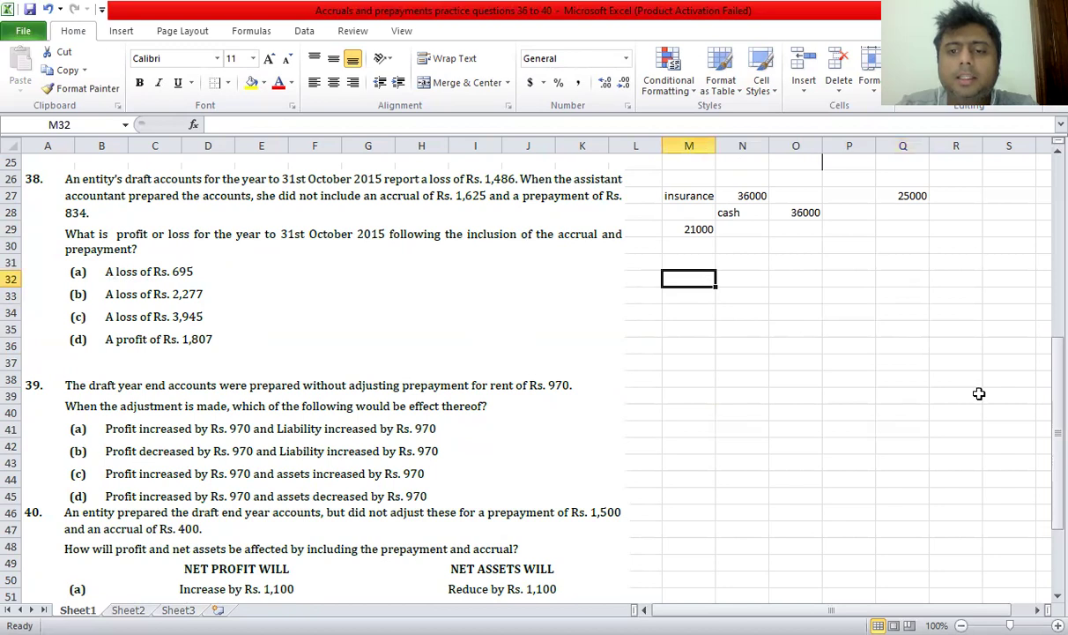
{"action": "type", "text": "gross"}
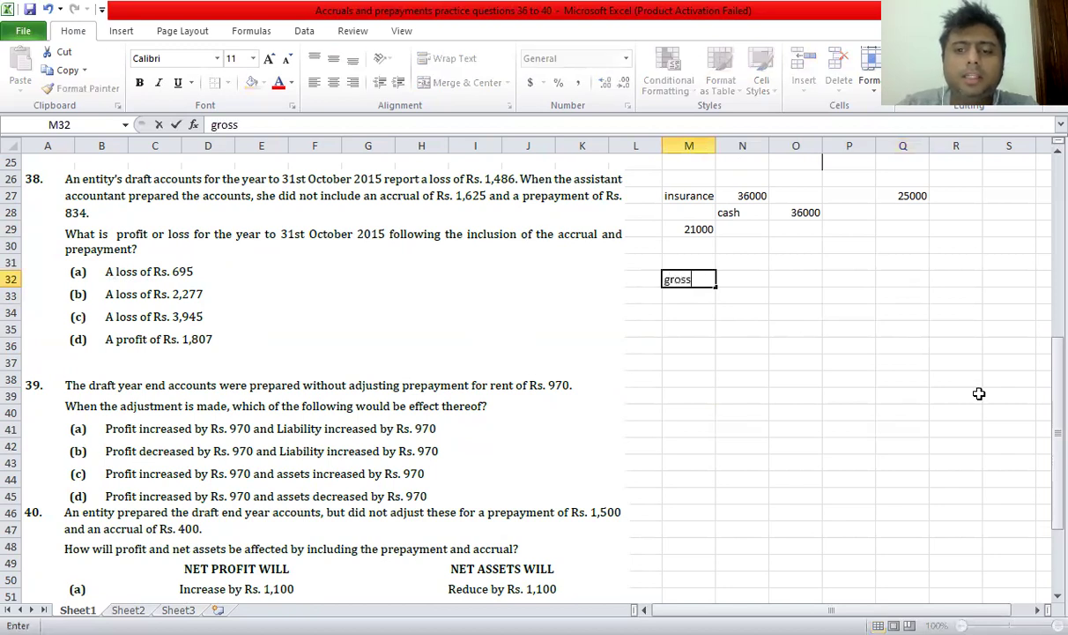
{"action": "type", "text": " profit"}
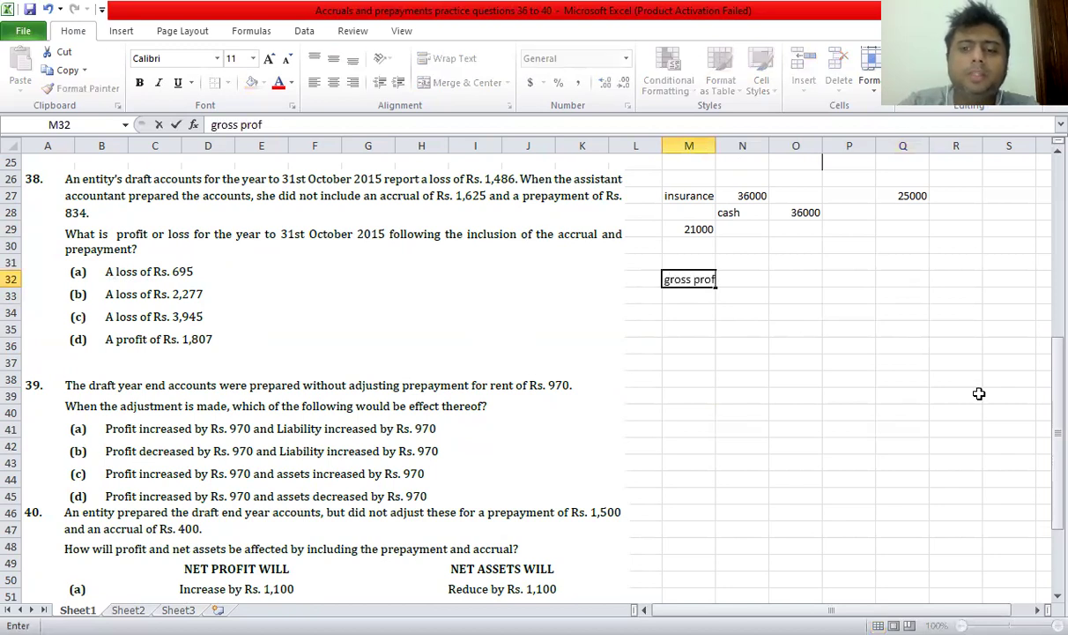
{"action": "key", "text": "Right"}
{"action": "key", "text": "Right"}
{"action": "key", "text": "Right"}
{"action": "key", "text": "Right"}
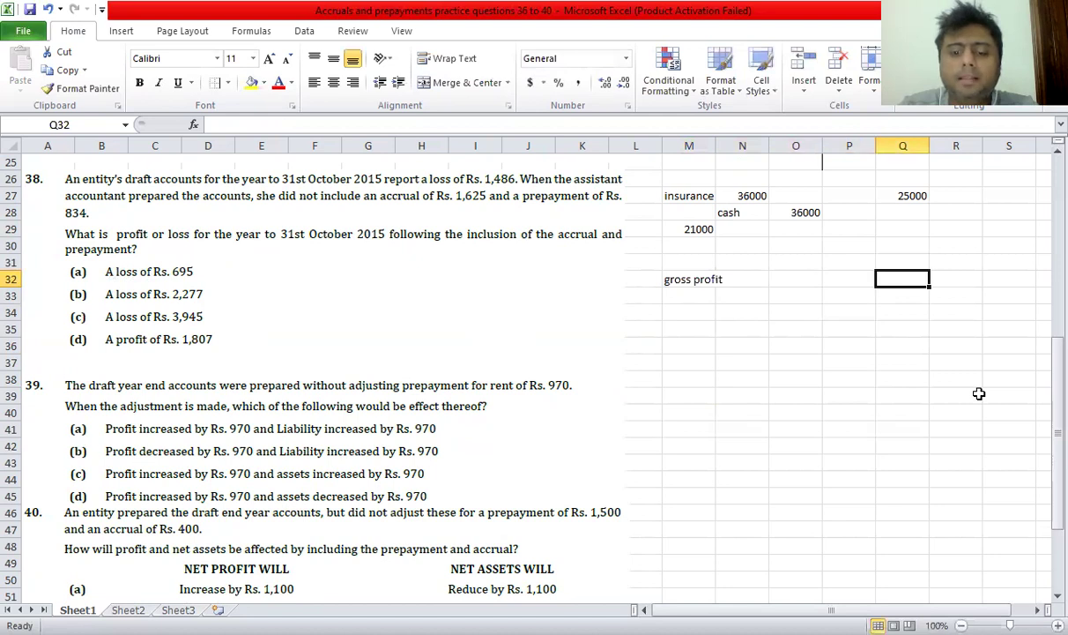
{"action": "type", "text": "10,000"}
{"action": "key", "text": "Return"}
Add the labels Less: Operating expenses, Rent and Electricity in M33:M35 below gross profit.
{"action": "key", "text": "Left"}
{"action": "key", "text": "Left"}
{"action": "key", "text": "Left"}
{"action": "key", "text": "Left"}
{"action": "type", "text": "a"}
{"action": "key", "text": "BackSpace"}
{"action": "type", "text": "Less: Operating expenses"}
{"action": "key", "text": "Return"}
{"action": "type", "text": "Rent"}
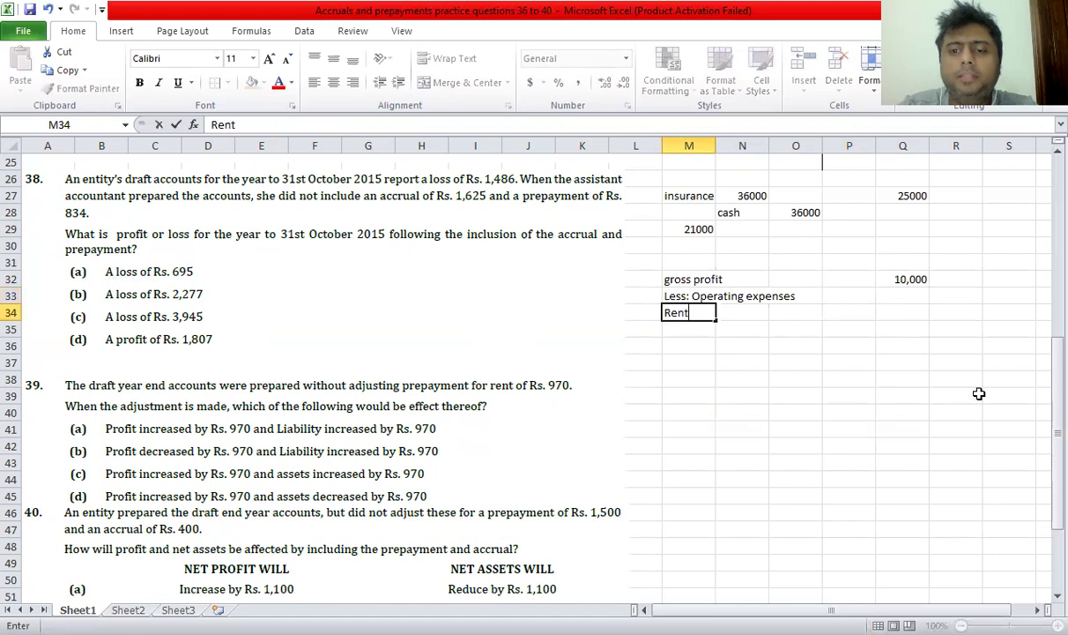
{"action": "key", "text": "Return"}
{"action": "type", "text": "Electric"}
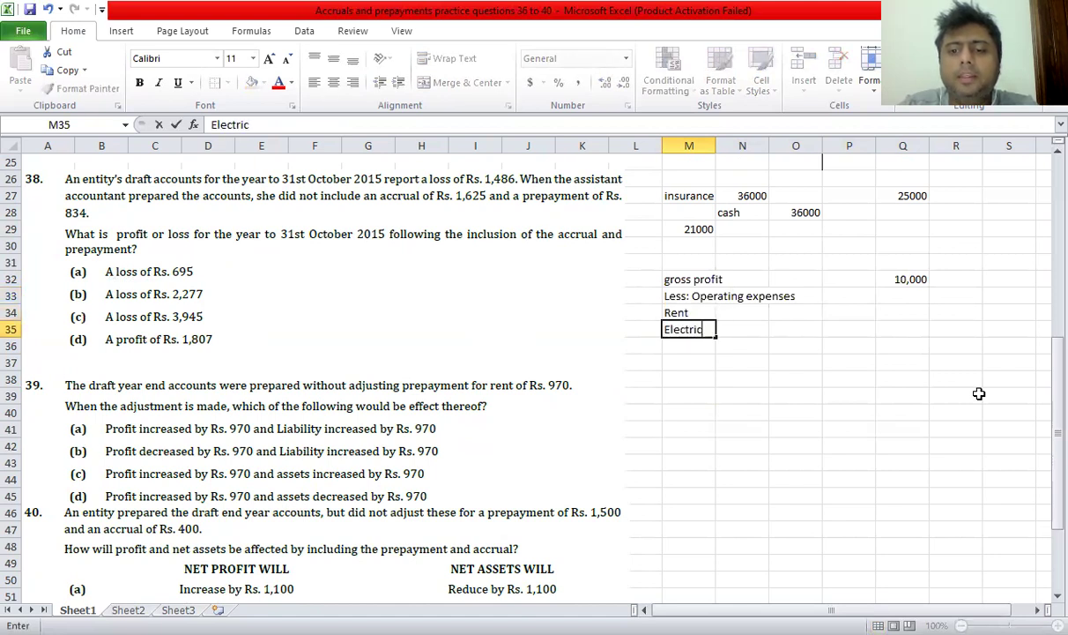
{"action": "type", "text": "ity"}
{"action": "key", "text": "Return"}
Note the two omitted adjustments as accrued: 1625 in M39 and prepaid: 834 in M40.
{"action": "key", "text": "Up"}
{"action": "key", "text": "Up"}
{"action": "key", "text": "Right"}
{"action": "key", "text": "Right"}
{"action": "key", "text": "Down"}
{"action": "key", "text": "Down"}
{"action": "key", "text": "Down"}
{"action": "key", "text": "Down"}
{"action": "key", "text": "Left"}
{"action": "key", "text": "Left"}
{"action": "key", "text": "Down"}
{"action": "type", "text": "a"}
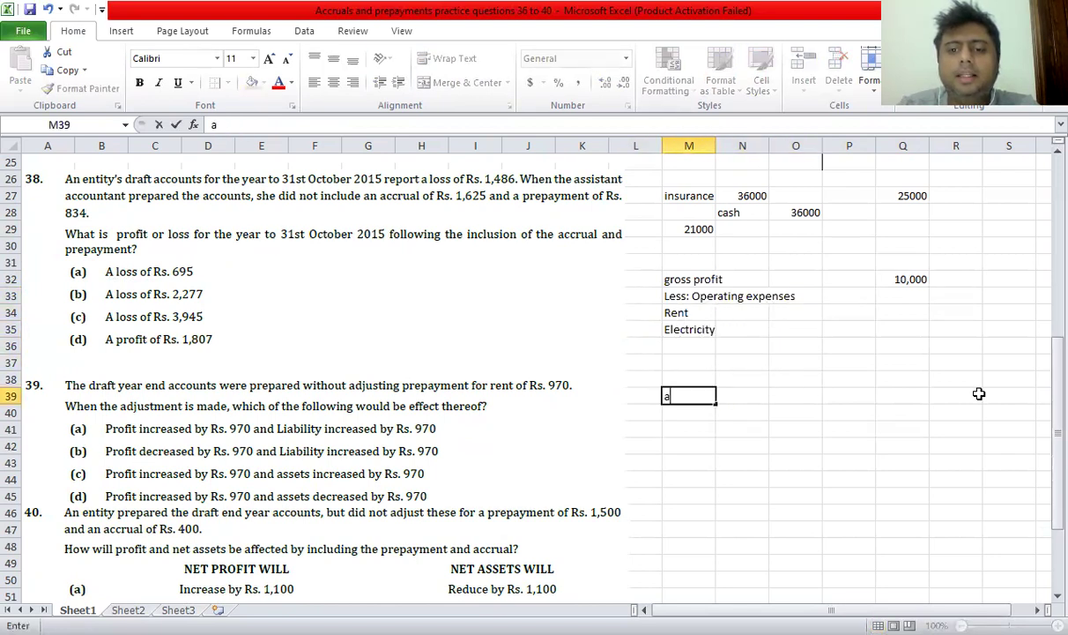
{"action": "type", "text": "ccruae"}
{"action": "key", "text": "BackSpace"}
{"action": "key", "text": "BackSpace"}
{"action": "type", "text": "e"}
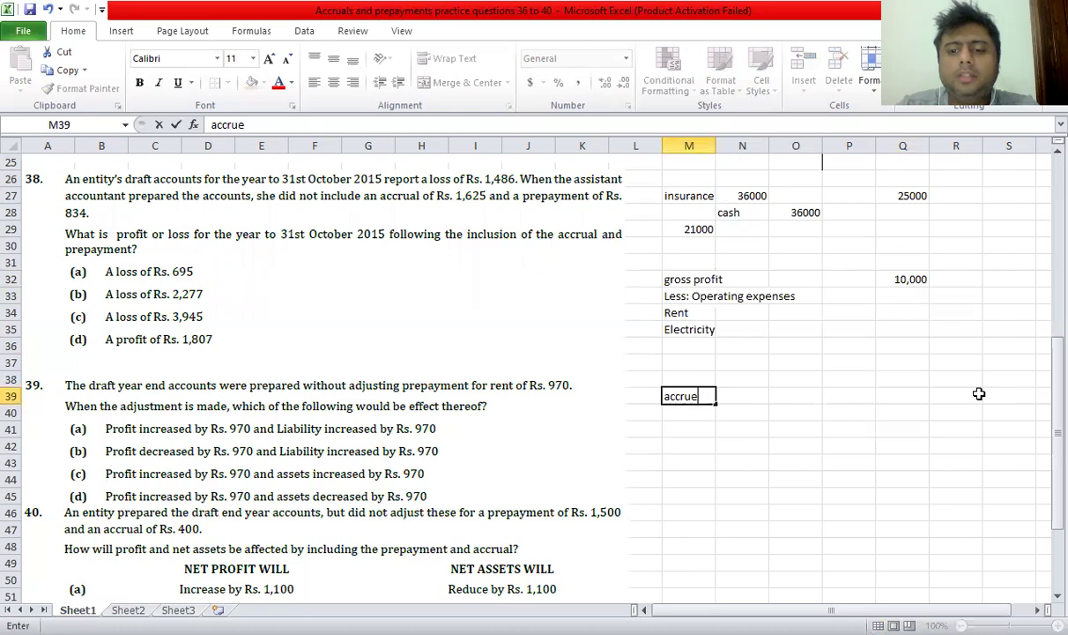
{"action": "type", "text": "d: "}
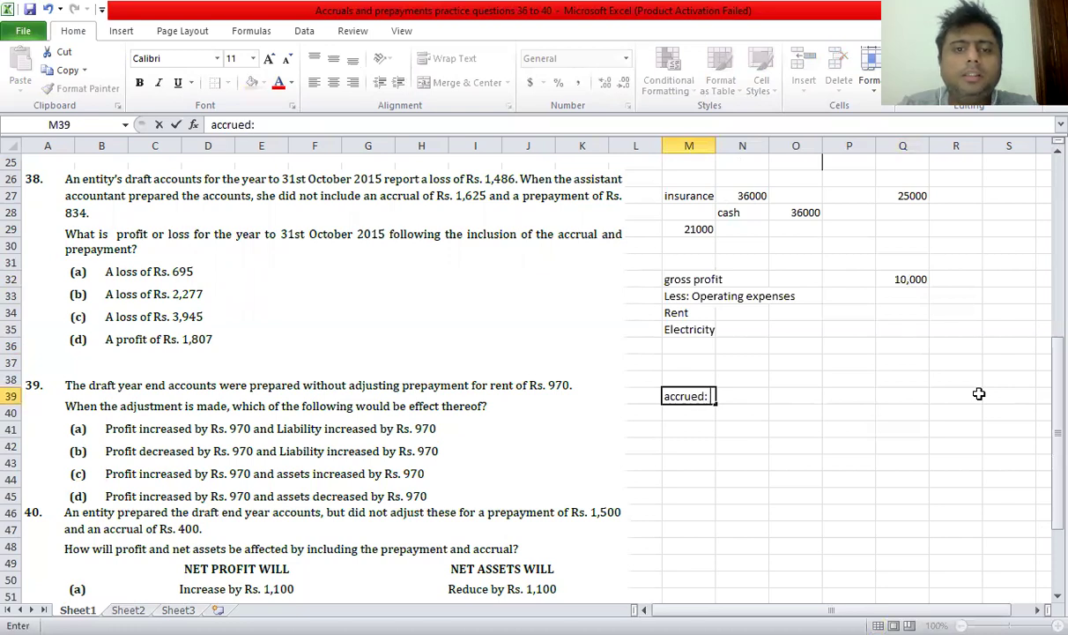
{"action": "type", "text": "1"}
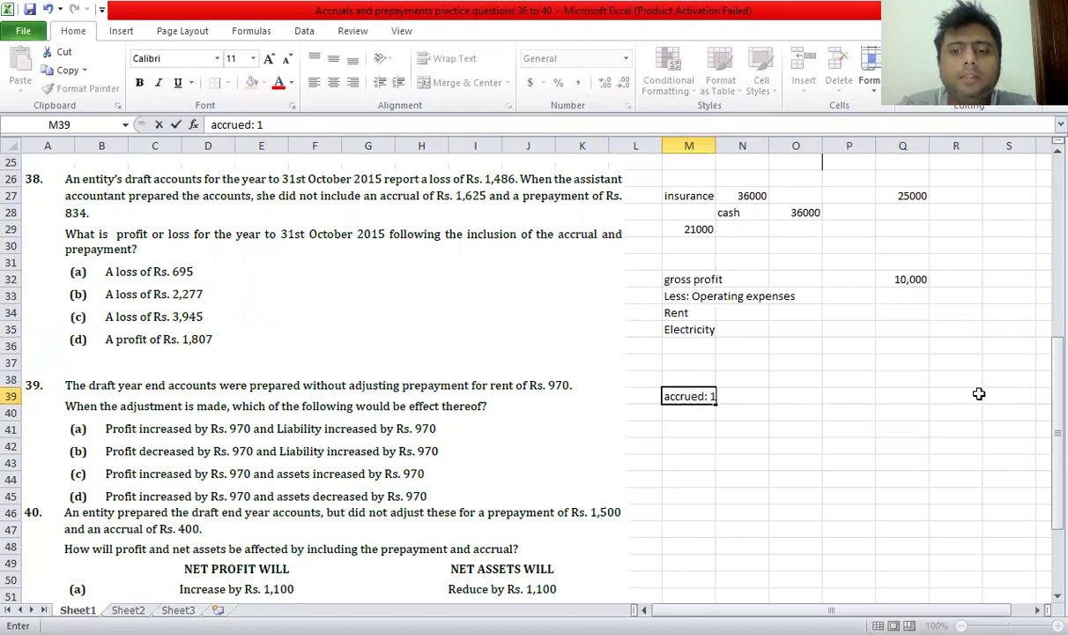
{"action": "type", "text": "625"}
{"action": "key", "text": "Return"}
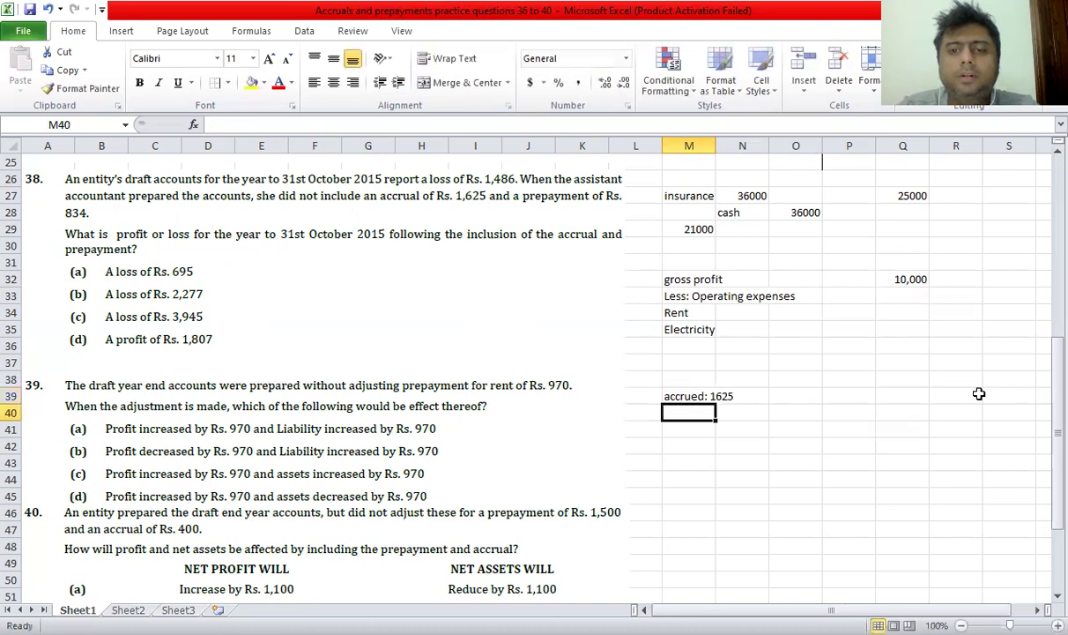
{"action": "type", "text": "prepaid: 834"}
{"action": "key", "text": "Return"}
Enter -3000 as the Rent amount in Q34 and -3000 as the Electricity amount in Q35.
{"action": "key", "text": "Right"}
{"action": "key", "text": "Right"}
{"action": "key", "text": "Up"}
{"action": "key", "text": "Up"}
{"action": "key", "text": "Up"}
{"action": "key", "text": "Up"}
{"action": "key", "text": "Up"}
{"action": "key", "text": "Up"}
{"action": "key", "text": "Right"}
{"action": "key", "text": "Up"}
{"action": "key", "text": "Right"}
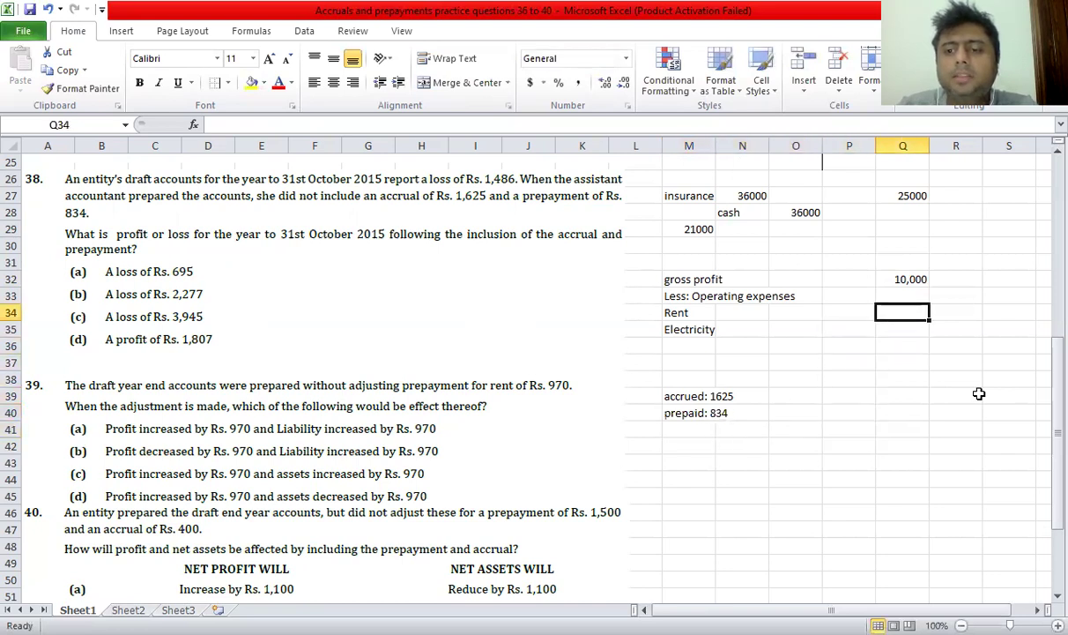
{"action": "type", "text": "-1000"}
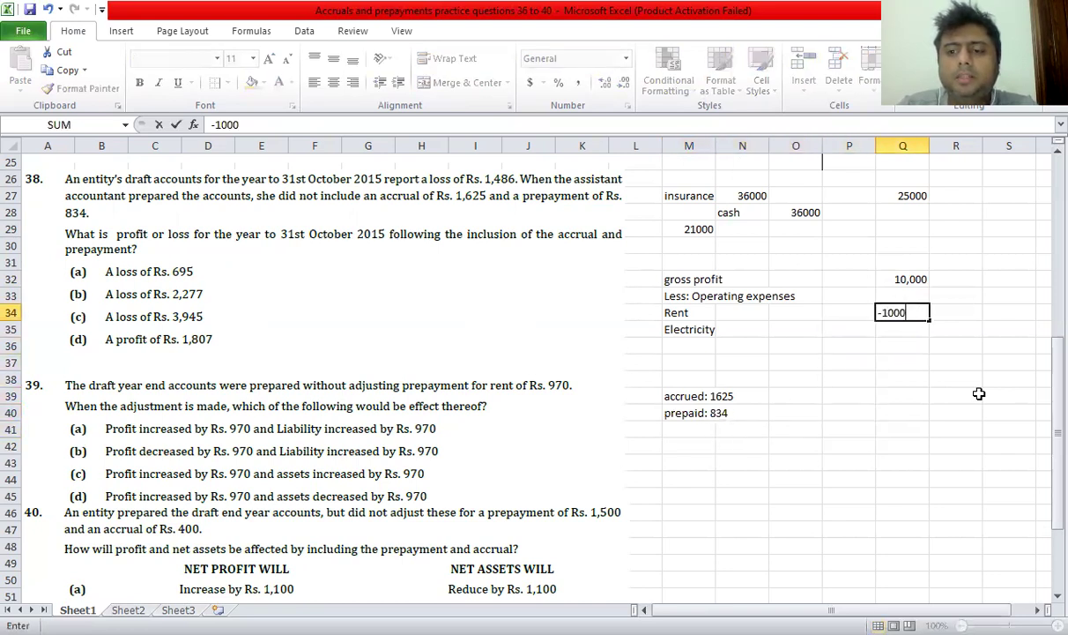
{"action": "key", "text": "Return"}
{"action": "key", "text": "Up"}
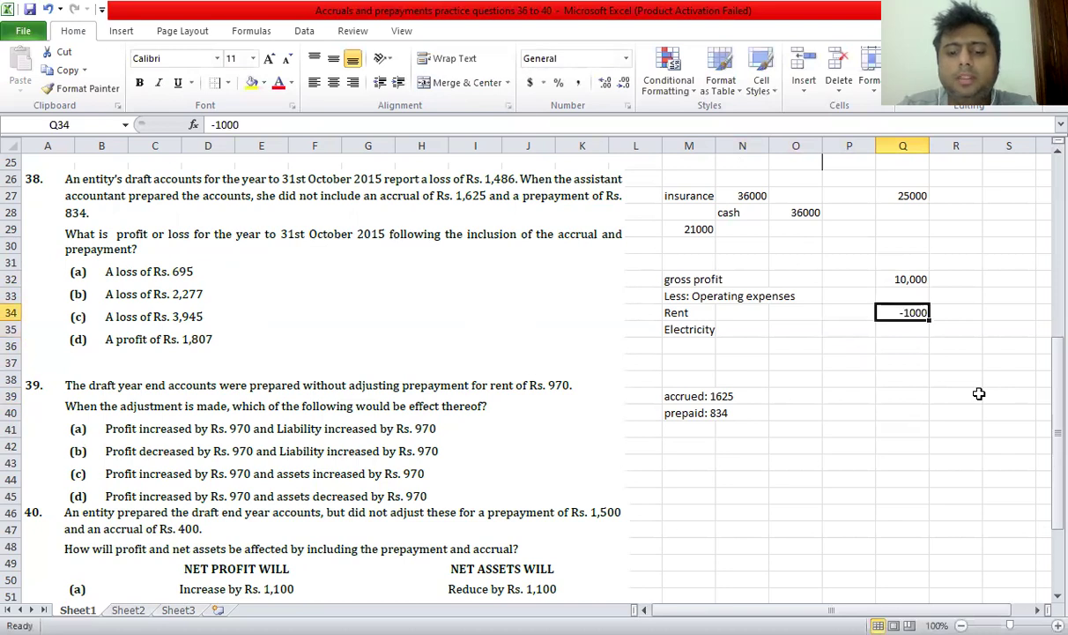
{"action": "type", "text": "-3000"}
{"action": "key", "text": "Return"}
{"action": "type", "text": "-3000"}
{"action": "key", "text": "Return"}
Label the result row below Electricity as Net profit in M36.
{"action": "key", "text": "Left"}
{"action": "key", "text": "Left"}
{"action": "key", "text": "Left"}
{"action": "key", "text": "Left"}
{"action": "type", "text": "Net pro"}
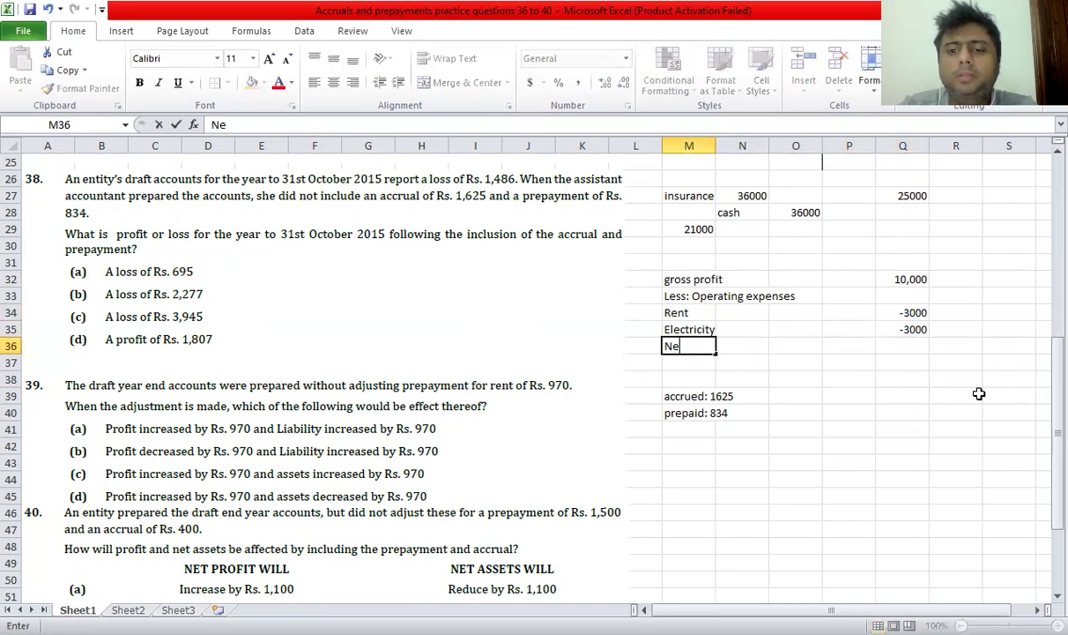
{"action": "key", "text": "BackSpace"}
{"action": "type", "text": "o"}
{"action": "key", "text": "BackSpace"}
{"action": "type", "text": "ofit"}
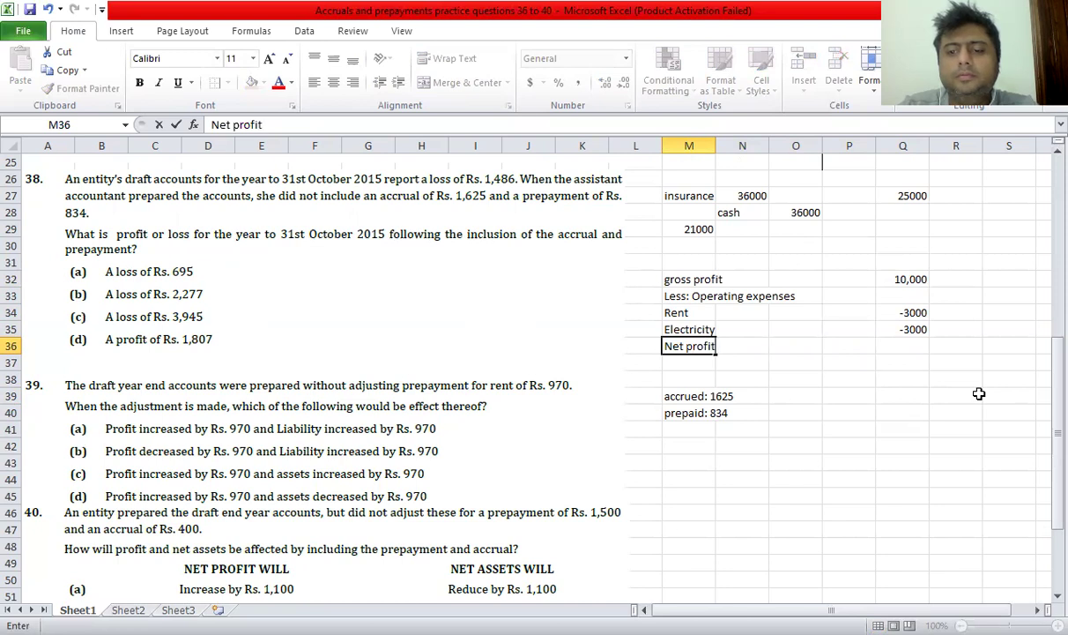
Calculate the draft net profit in Q36 with =SUM(Q32:Q35) and review the formula's range.
{"action": "key", "text": "Tab"}
{"action": "key", "text": "Tab"}
{"action": "key", "text": "Tab"}
{"action": "key", "text": "Tab"}
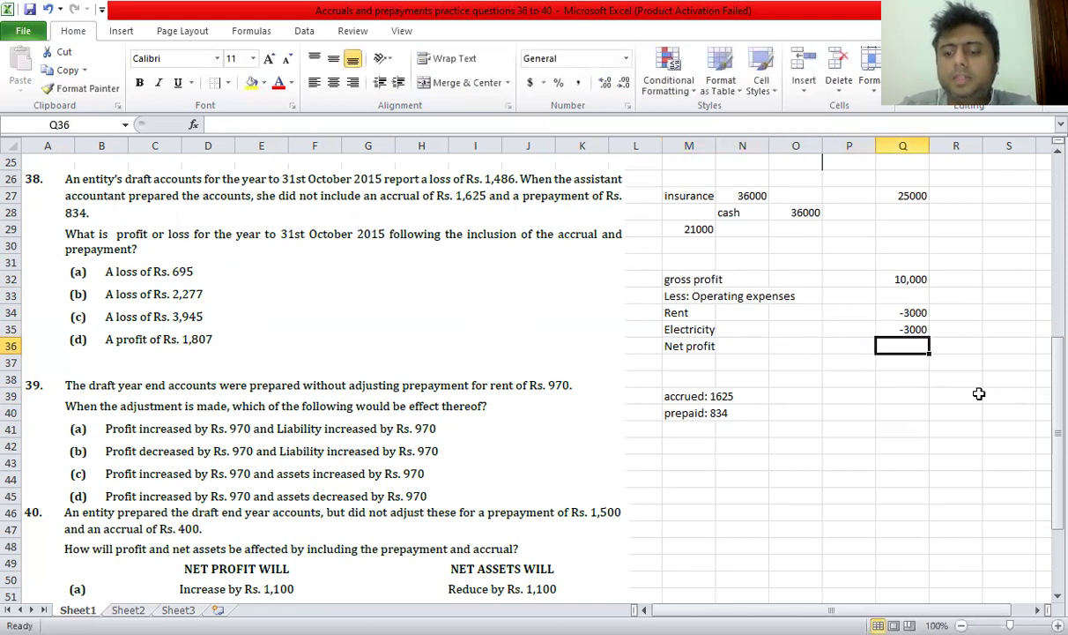
{"action": "type", "text": "=SUM("}
{"action": "key", "text": "Up"}
{"action": "key", "text": "Up"}
{"action": "key", "text": "Up"}
{"action": "key", "text": "Up"}
{"action": "key", "text": "shift+Down"}
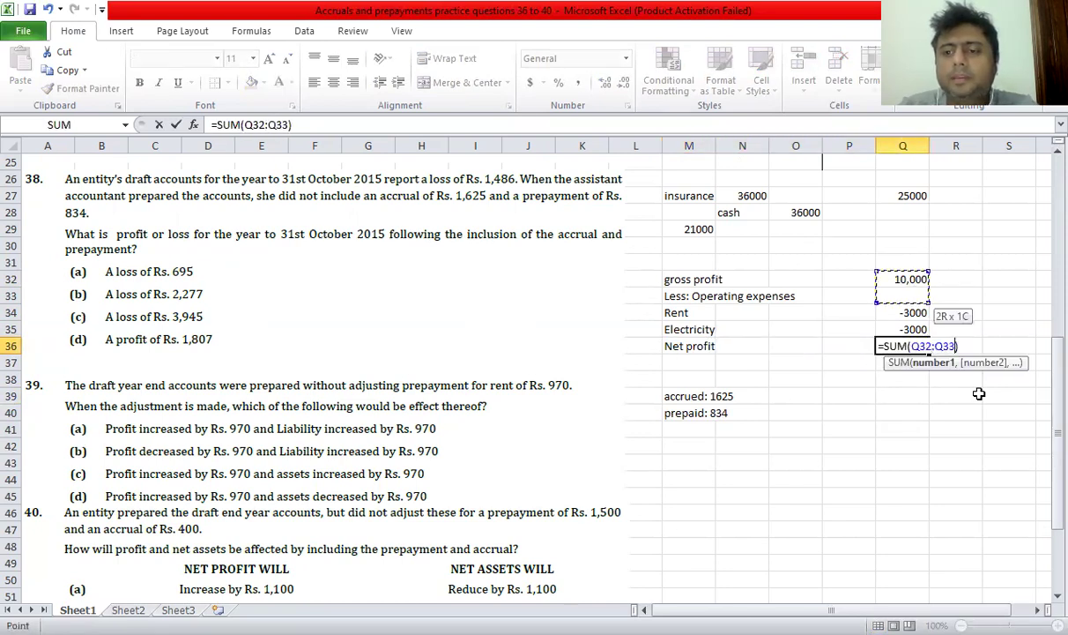
{"action": "key", "text": "shift+Down"}
{"action": "key", "text": "shift+Down"}
{"action": "key", "text": "ctrl+Return"}
{"action": "key", "text": "F2"}
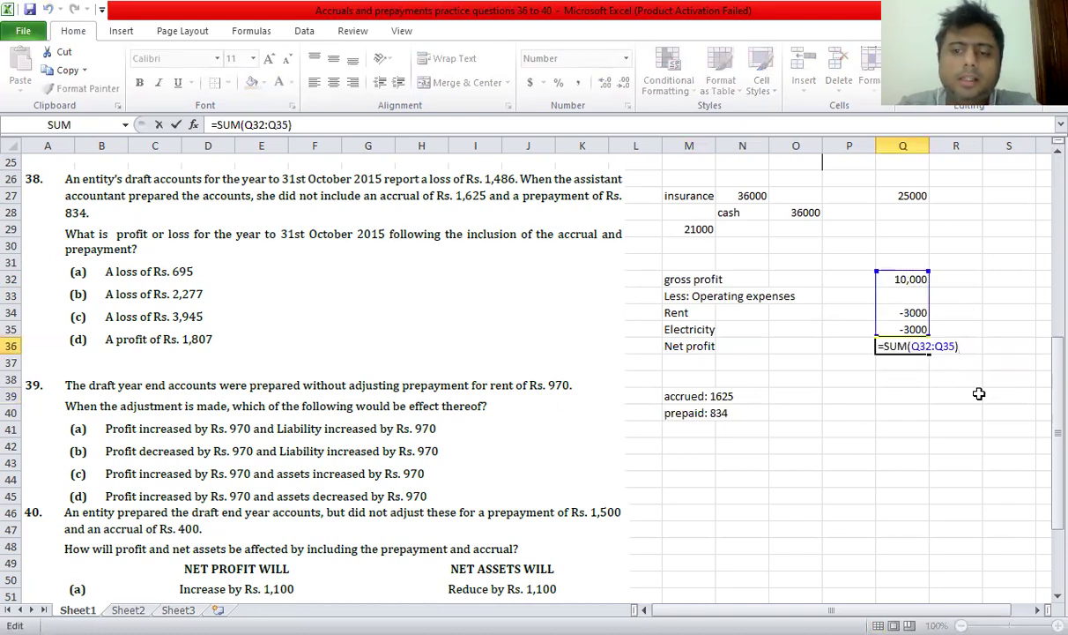
{"action": "key", "text": "Escape"}
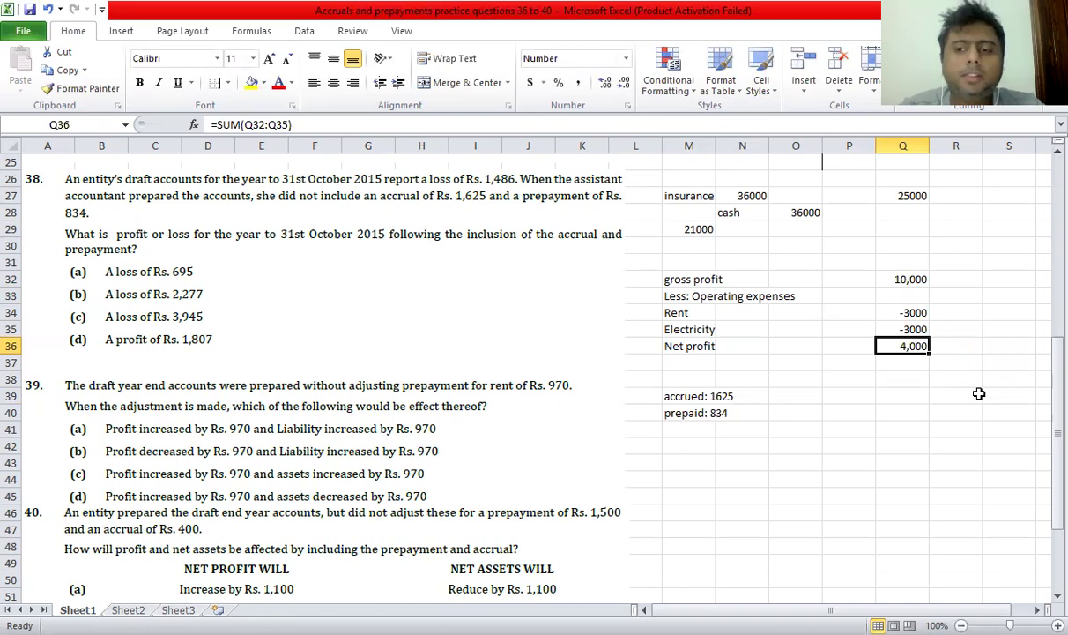
Compare the draft Rent and Electricity amounts with the accrued and prepaid notes in M39:M40.
{"action": "key", "text": "Up"}
{"action": "key", "text": "Up"}
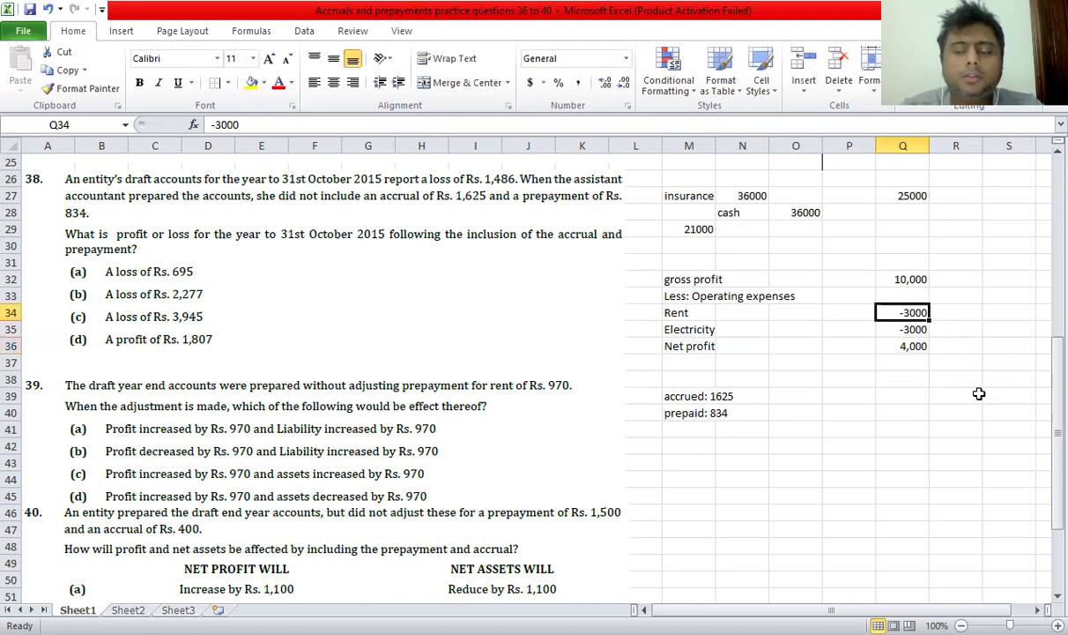
{"action": "double_click", "coordinate": [689, 396]}
{"action": "left_click_drag", "start_coordinate": [710, 396], "coordinate": [766, 401]}
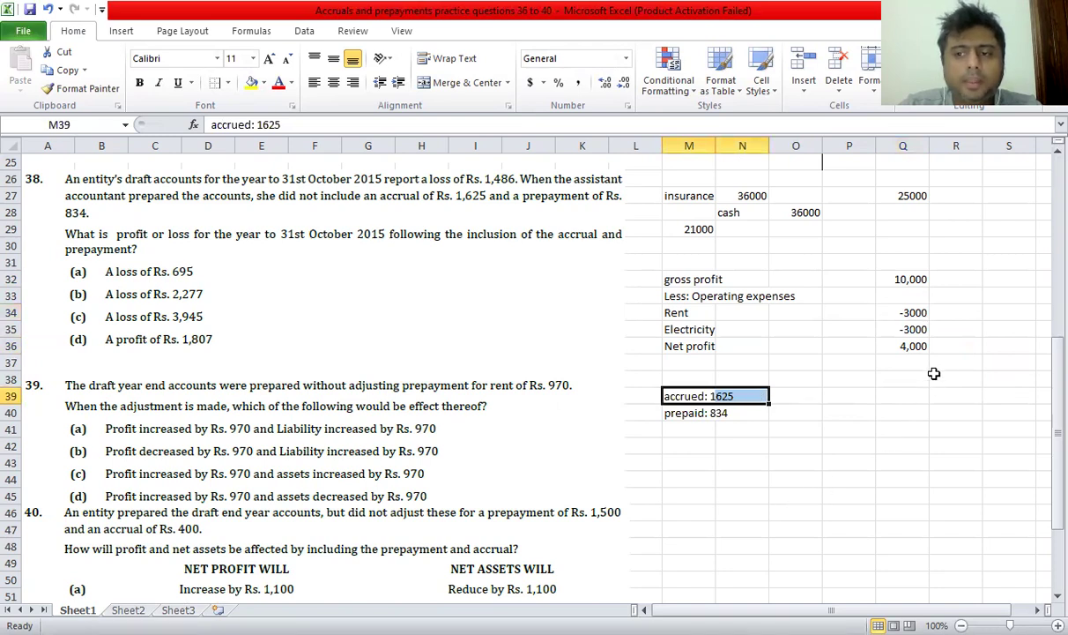
{"action": "left_click", "coordinate": [914, 331]}
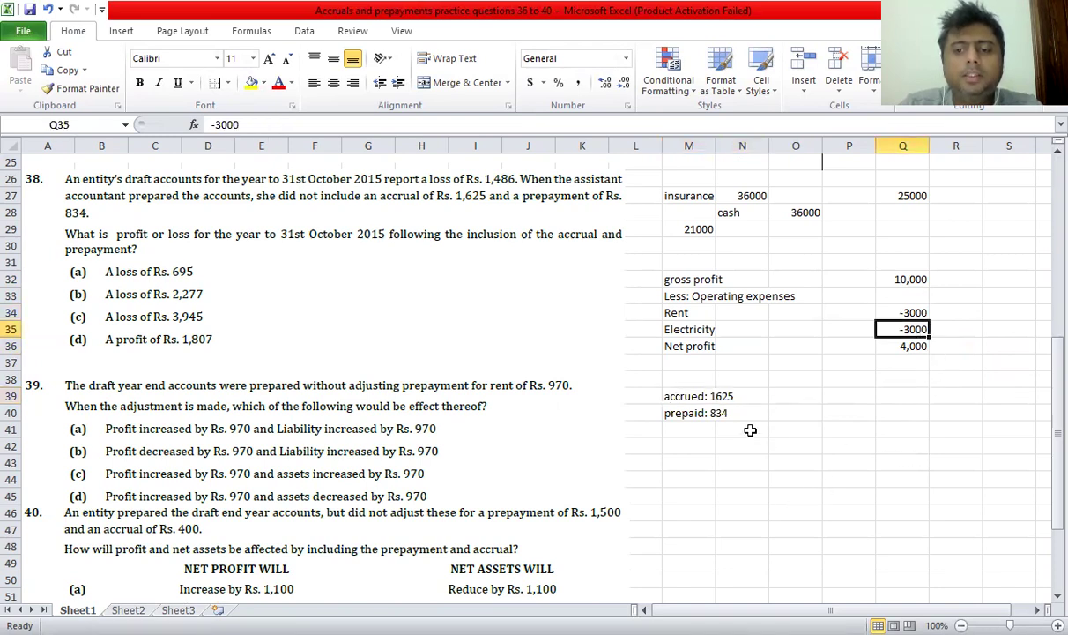
{"action": "left_click_drag", "start_coordinate": [684, 415], "coordinate": [729, 415]}
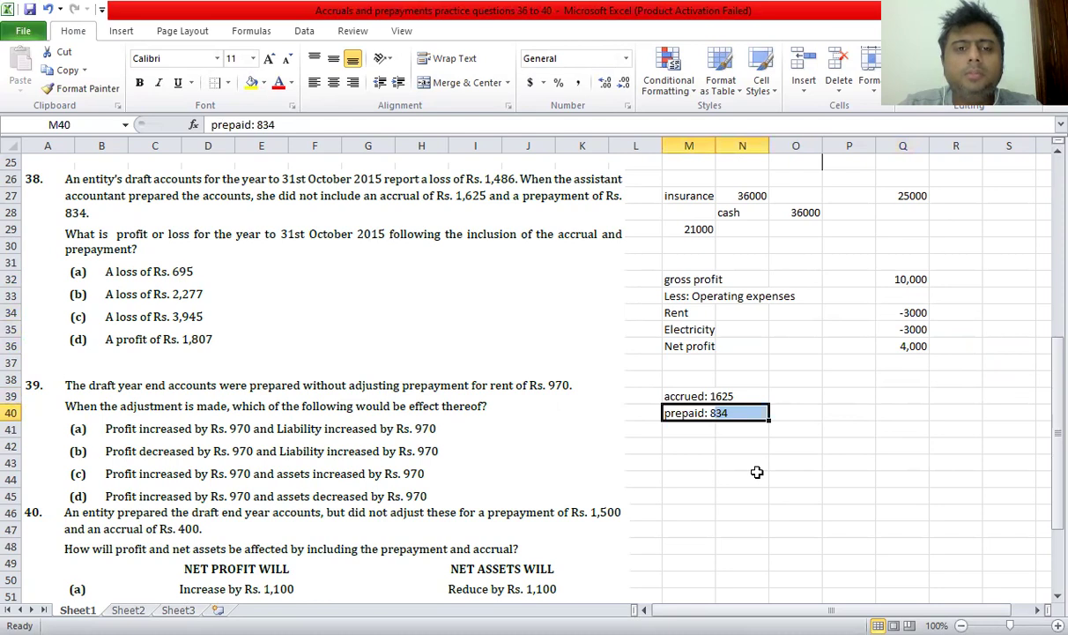
Start an adjusted column by linking R32 to the gross profit with =Q32.
{"action": "left_click", "coordinate": [966, 279]}
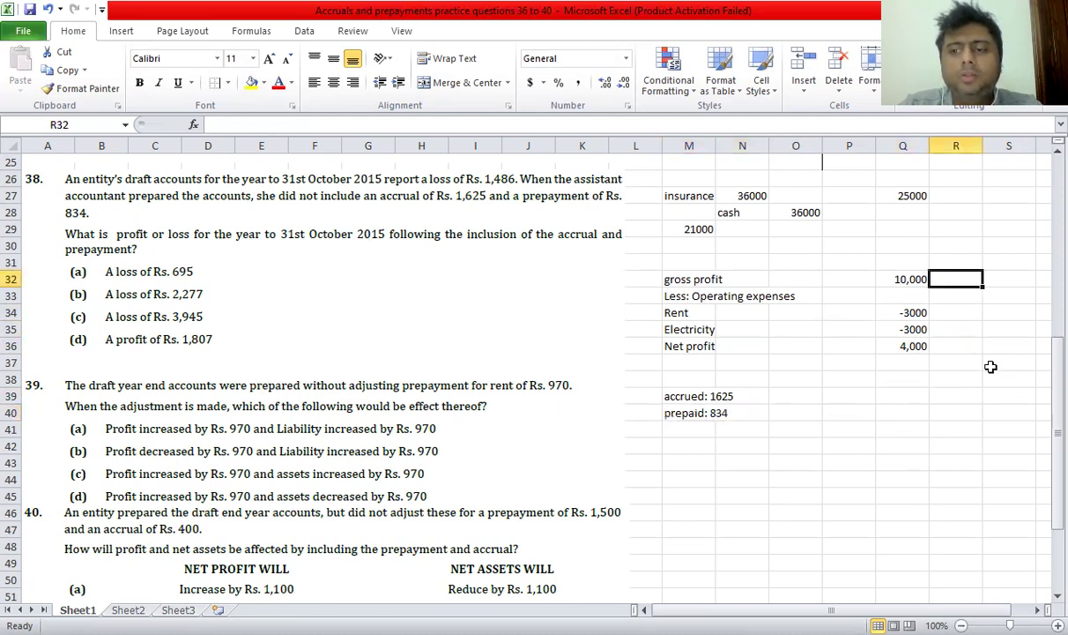
{"action": "type", "text": "=Q32"}
{"action": "key", "text": "Return"}
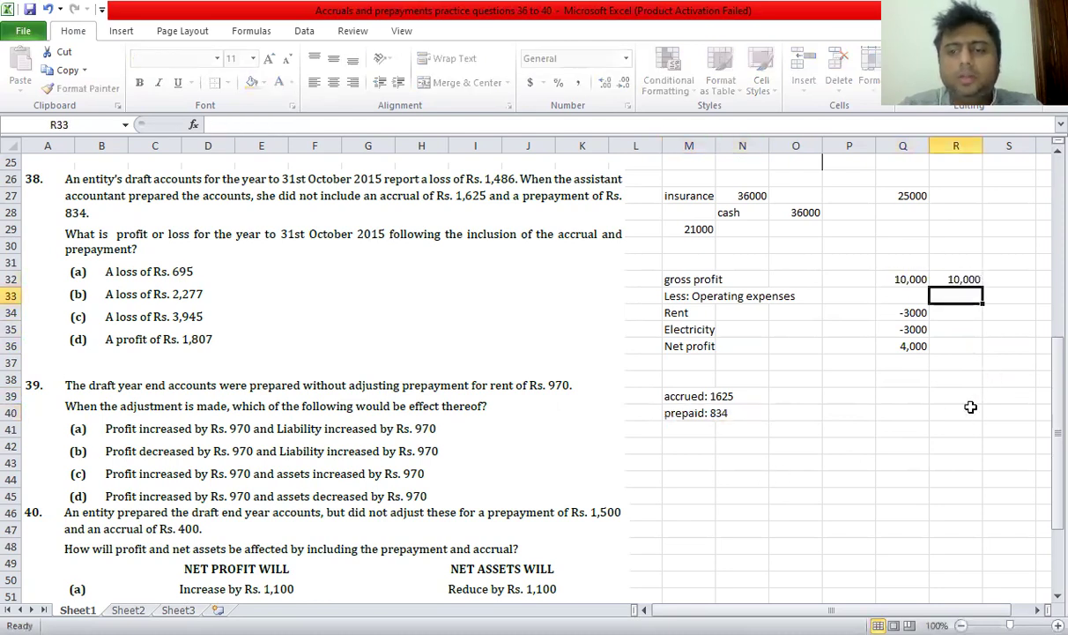
Enter the adjusted expenses in column R: =-4625 for Rent in R34 and =-2166 for Electricity in R35.
{"action": "key", "text": "Up"}
{"action": "key", "text": "Down"}
{"action": "key", "text": "Down"}
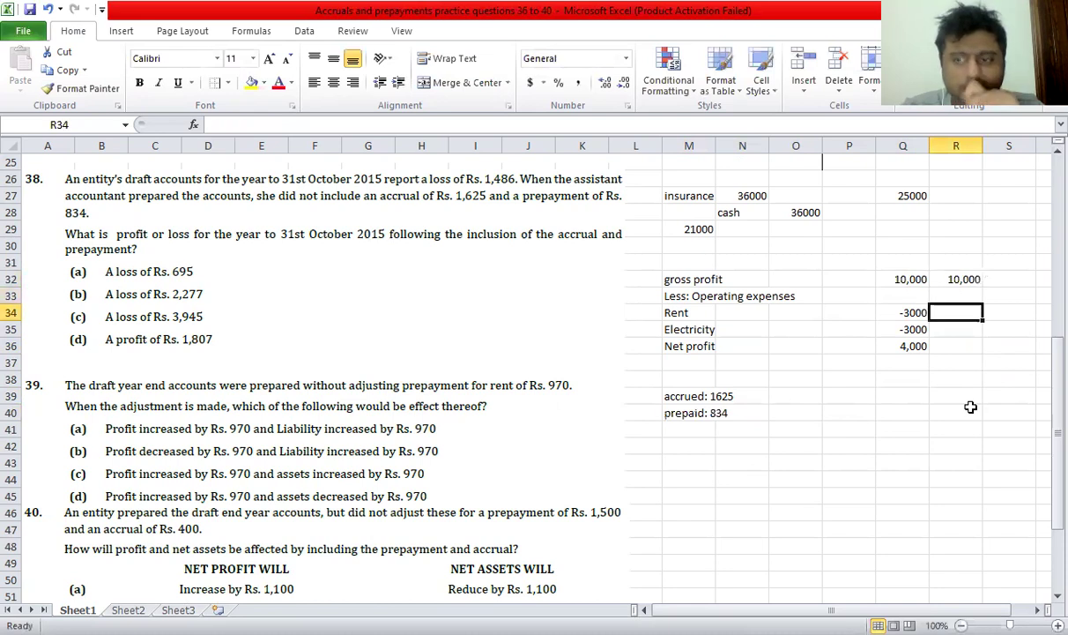
{"action": "type", "text": "="}
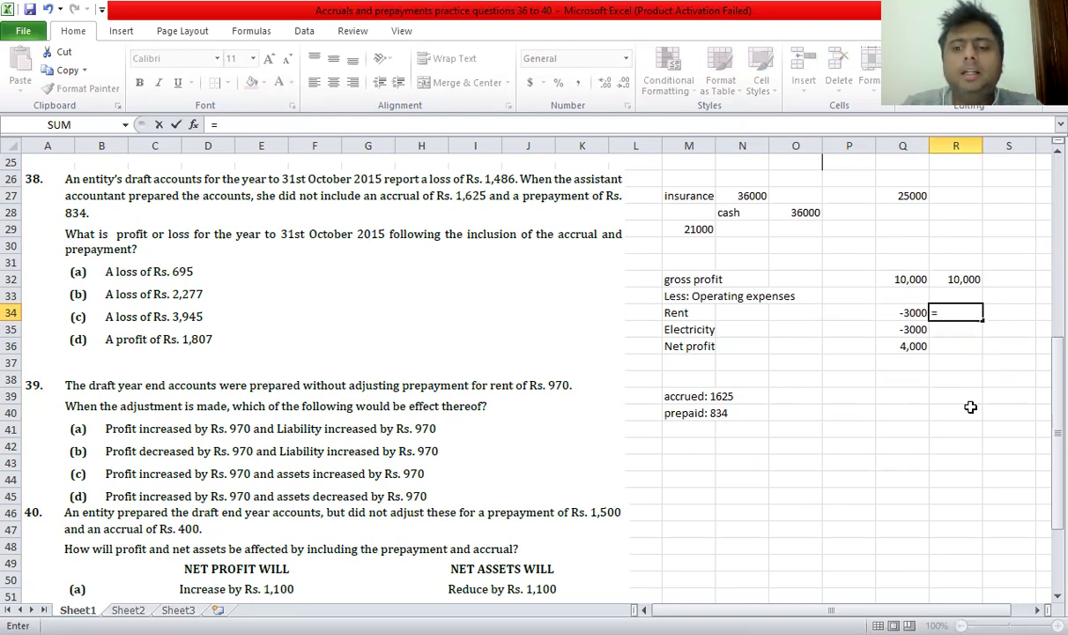
{"action": "type", "text": "-"}
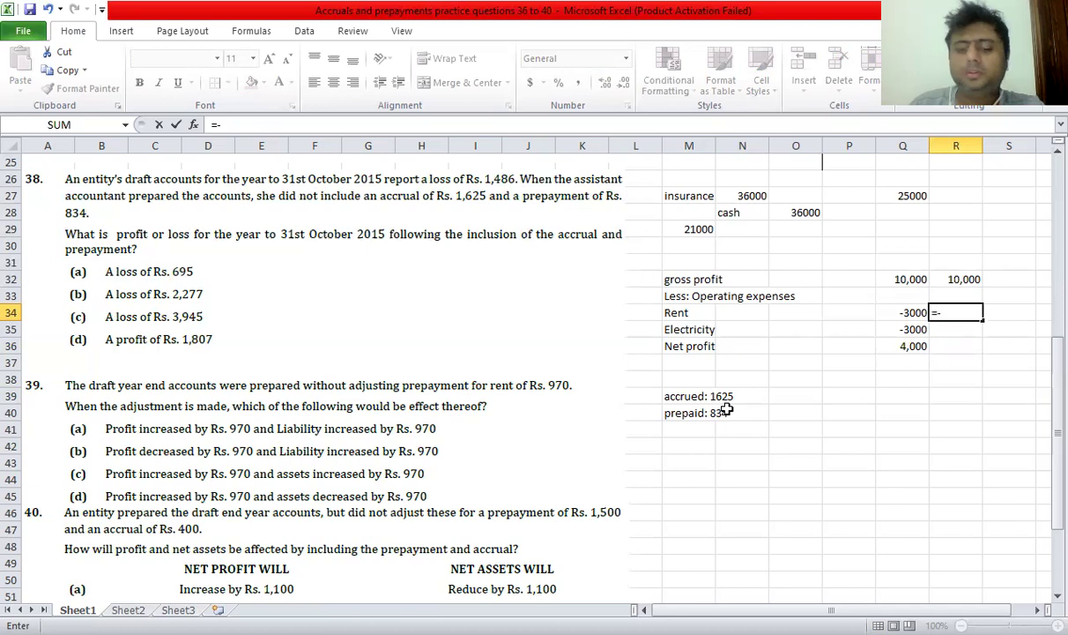
{"action": "type", "text": "4625"}
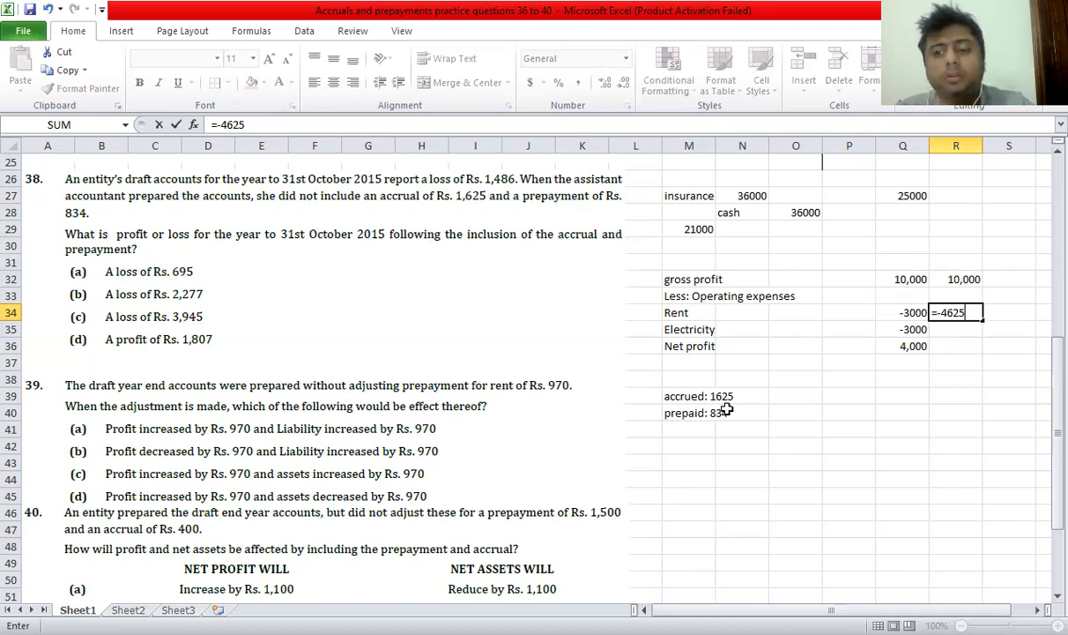
{"action": "key", "text": "Return"}
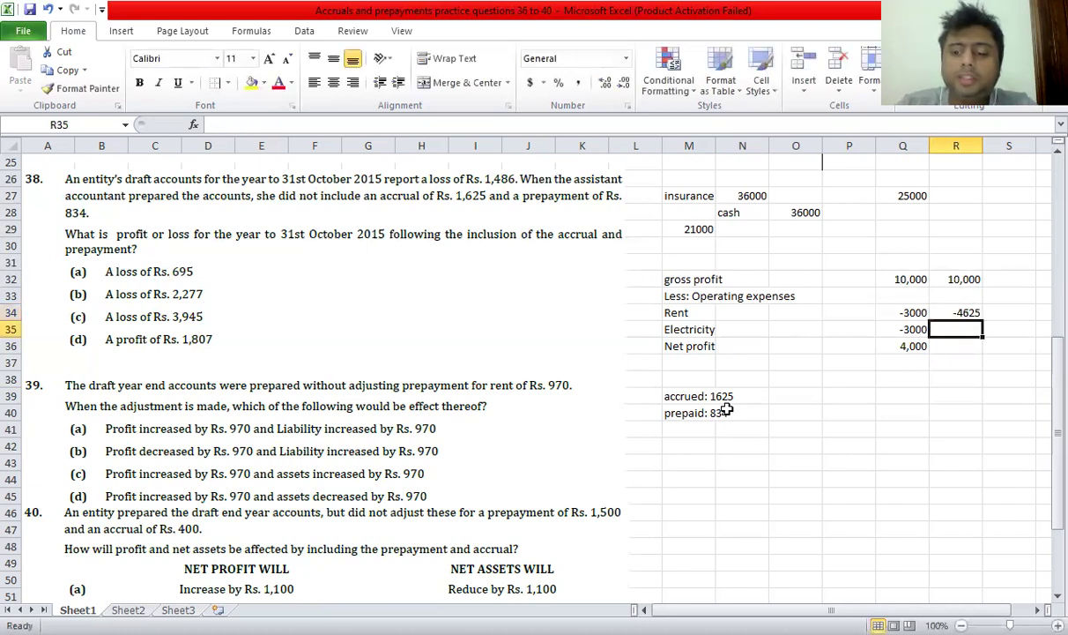
{"action": "type", "text": "="}
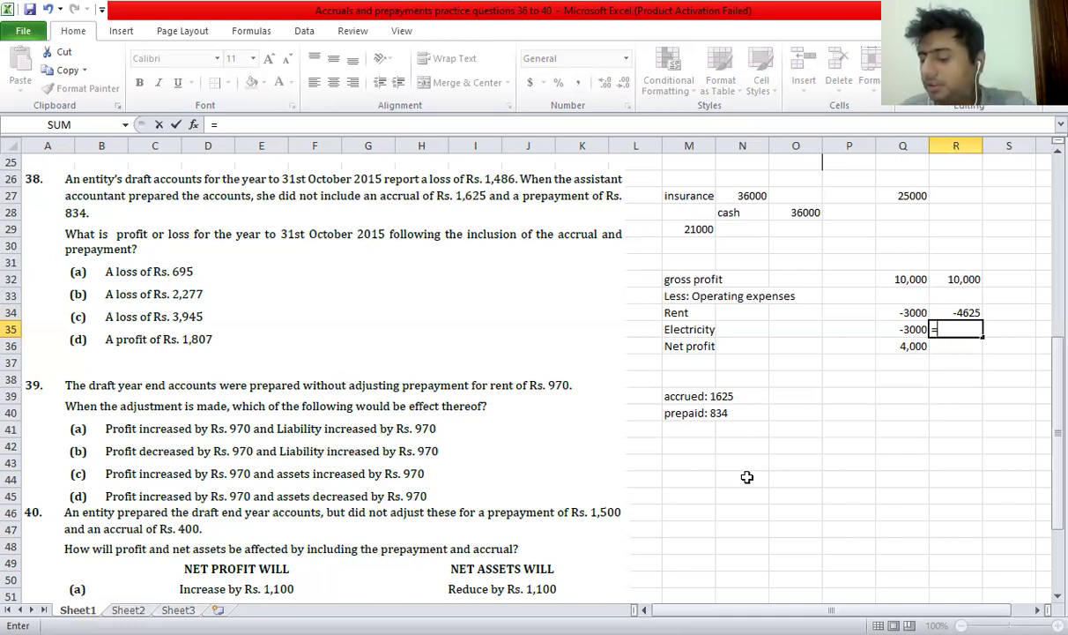
{"action": "type", "text": "-2166"}
{"action": "key", "text": "Return"}
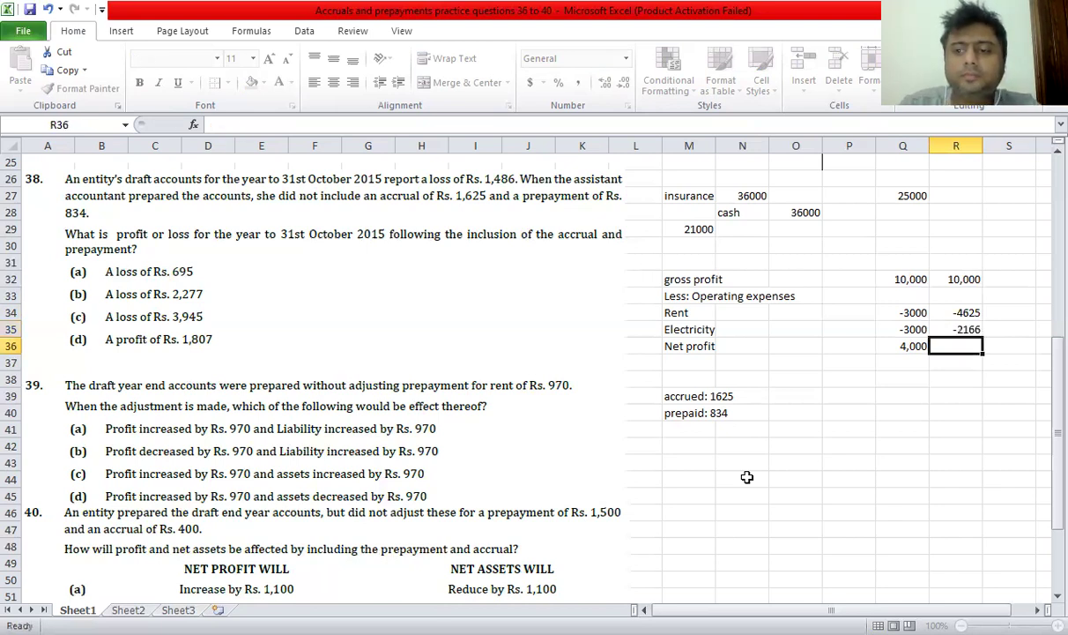
Calculate the adjusted net profit in R36 with =SUM(R32:R35).
{"action": "type", "text": "=SUM("}
{"action": "key", "text": "Up"}
{"action": "key", "text": "Up"}
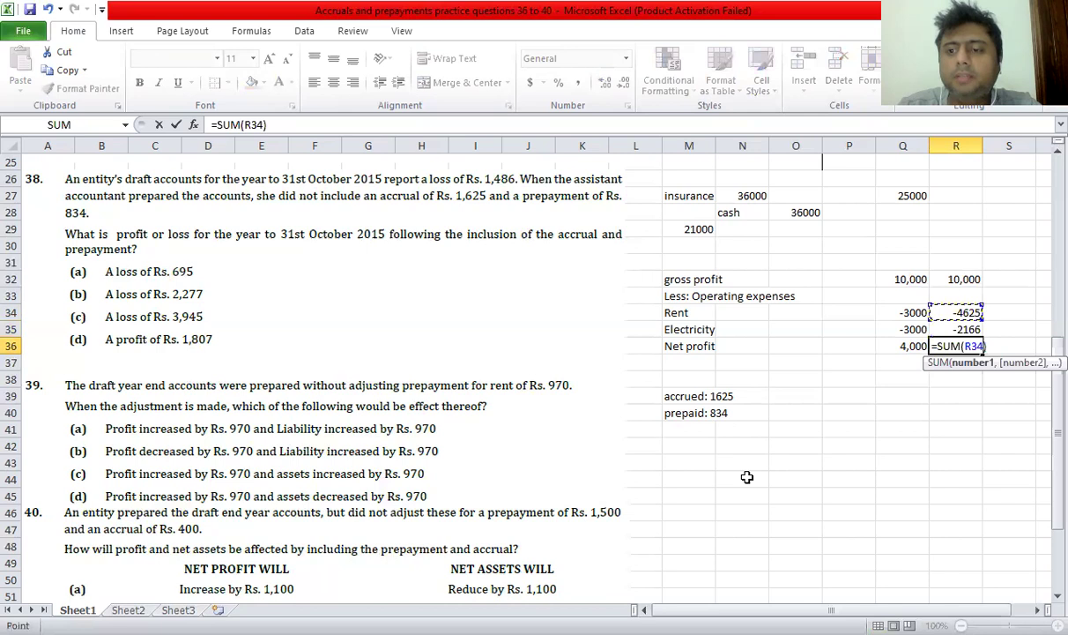
{"action": "key", "text": "Up"}
{"action": "key", "text": "Up"}
{"action": "key", "text": "shift+Down"}
{"action": "key", "text": "shift+Down"}
{"action": "key", "text": "shift+Down"}
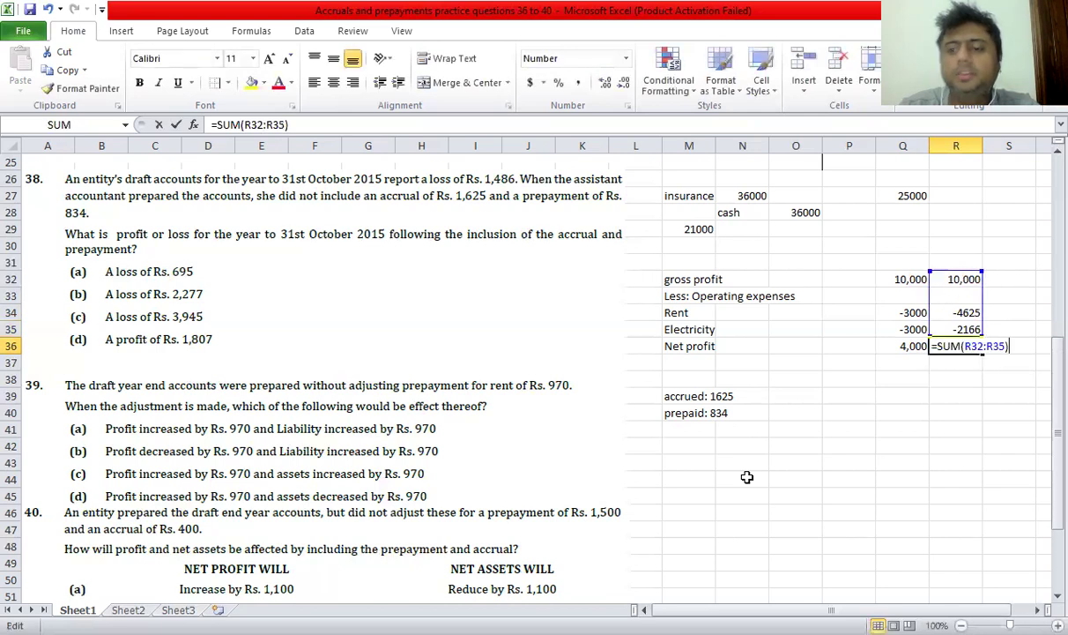
{"action": "key", "text": "Return"}
Calculate the difference between draft and adjusted net profit in S36 with =Q36-R36.
{"action": "key", "text": "Up"}
{"action": "key", "text": "Left"}
{"action": "key", "text": "Right"}
{"action": "key", "text": "Right"}
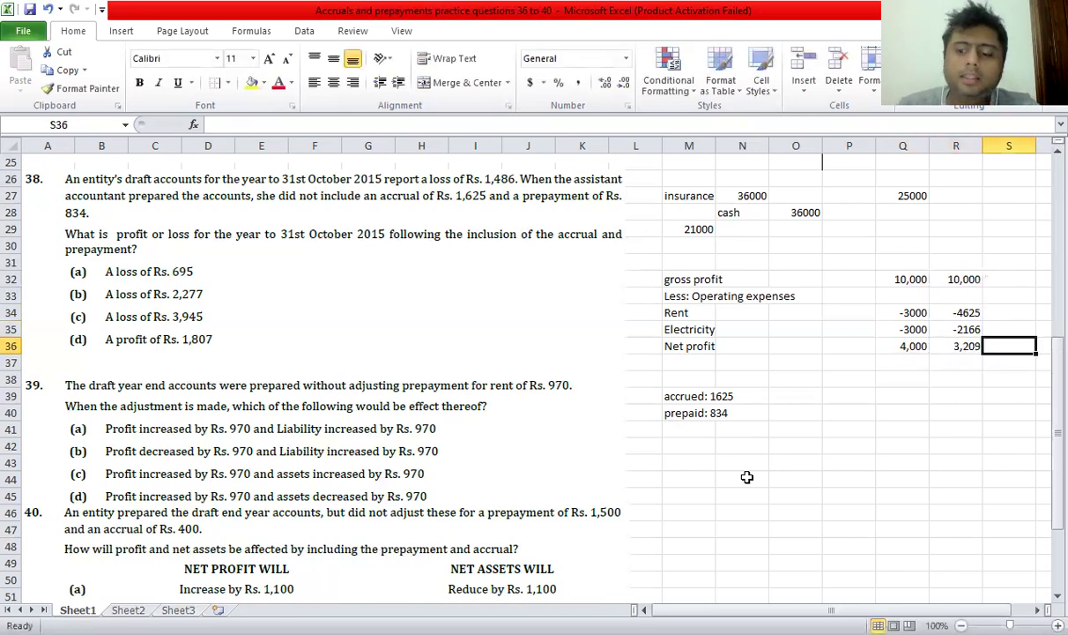
{"action": "type", "text": "="}
{"action": "key", "text": "Left"}
{"action": "key", "text": "Left"}
{"action": "type", "text": "-"}
{"action": "key", "text": "Left"}
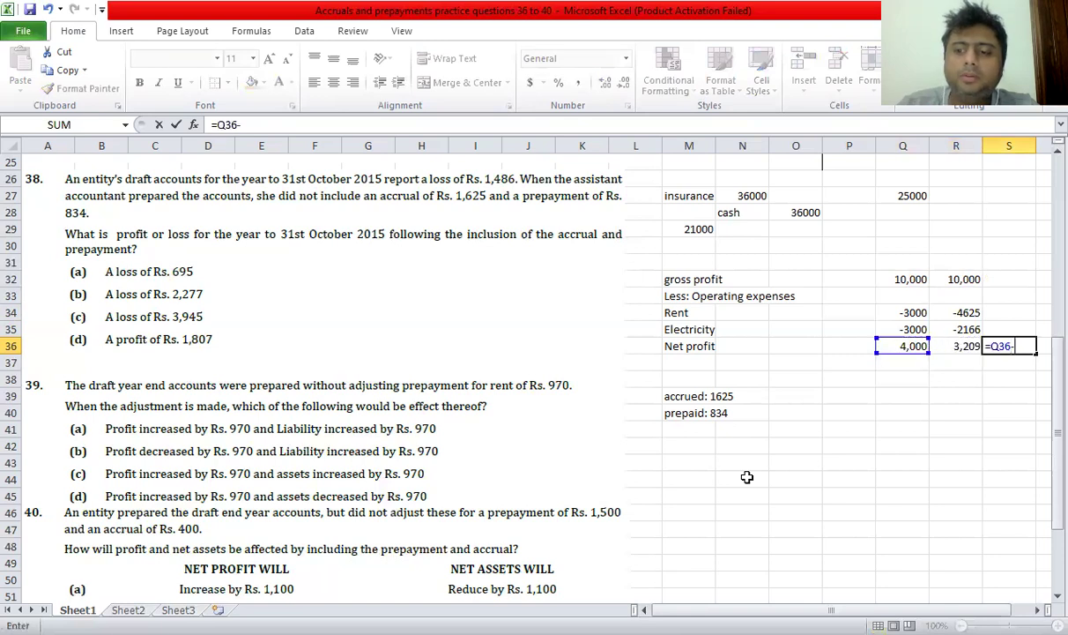
{"action": "key", "text": "Return"}
{"action": "key", "text": "Up"}
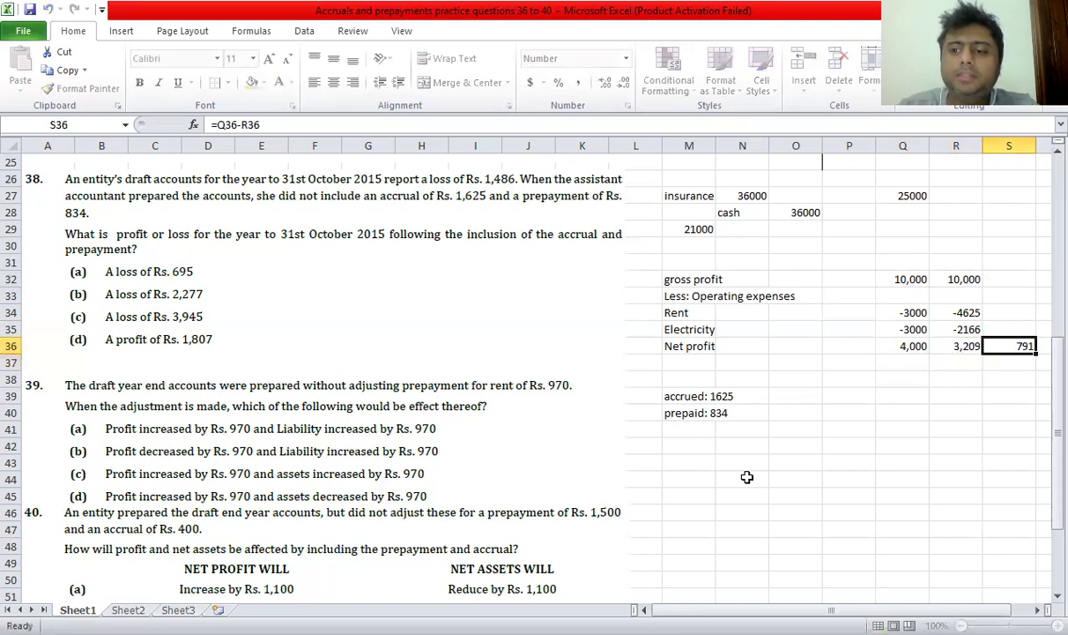
Apply the accrual and prepayment directly to the draft profit in Q38 with =4000-1625+834, and compare it with R36.
{"action": "key", "text": "Down"}
{"action": "key", "text": "Down"}
{"action": "key", "text": "Left"}
{"action": "key", "text": "Left"}
{"action": "type", "text": "=4000"}
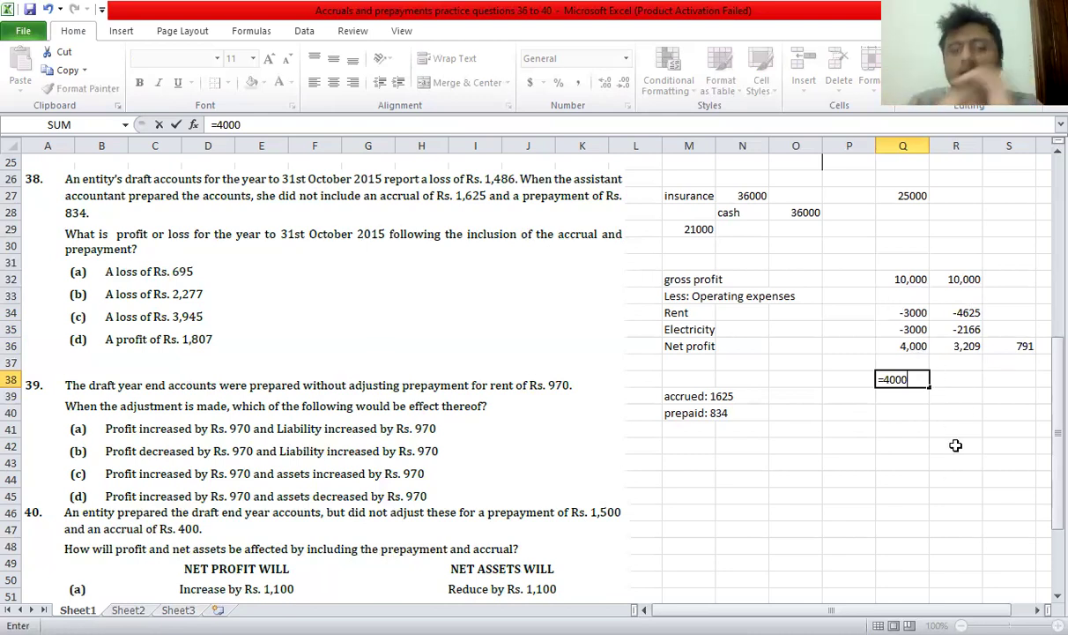
{"action": "type", "text": "-"}
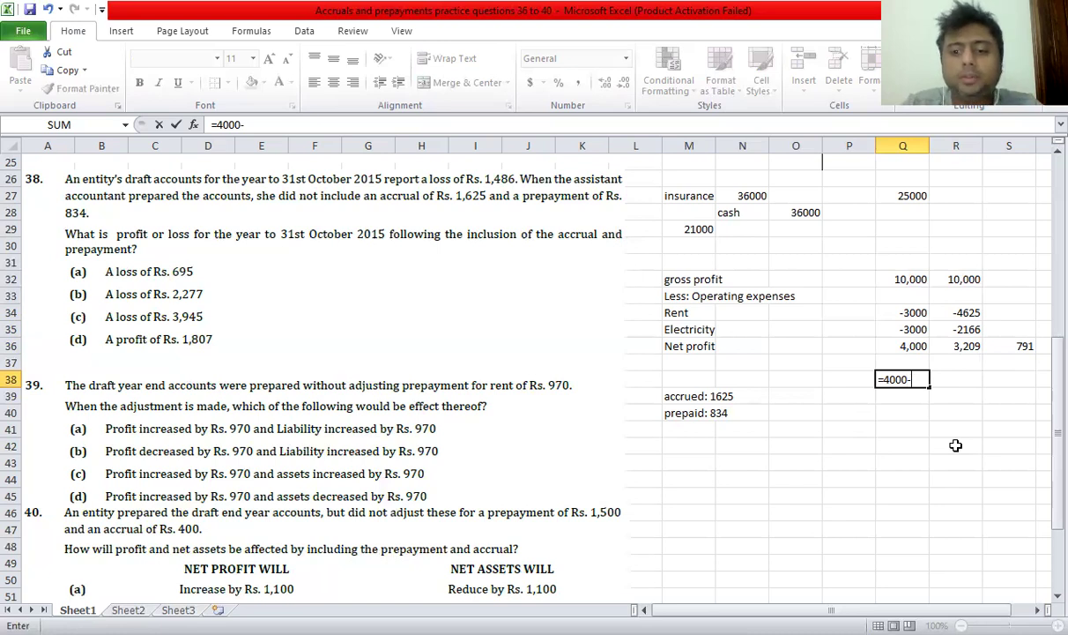
{"action": "type", "text": "16"}
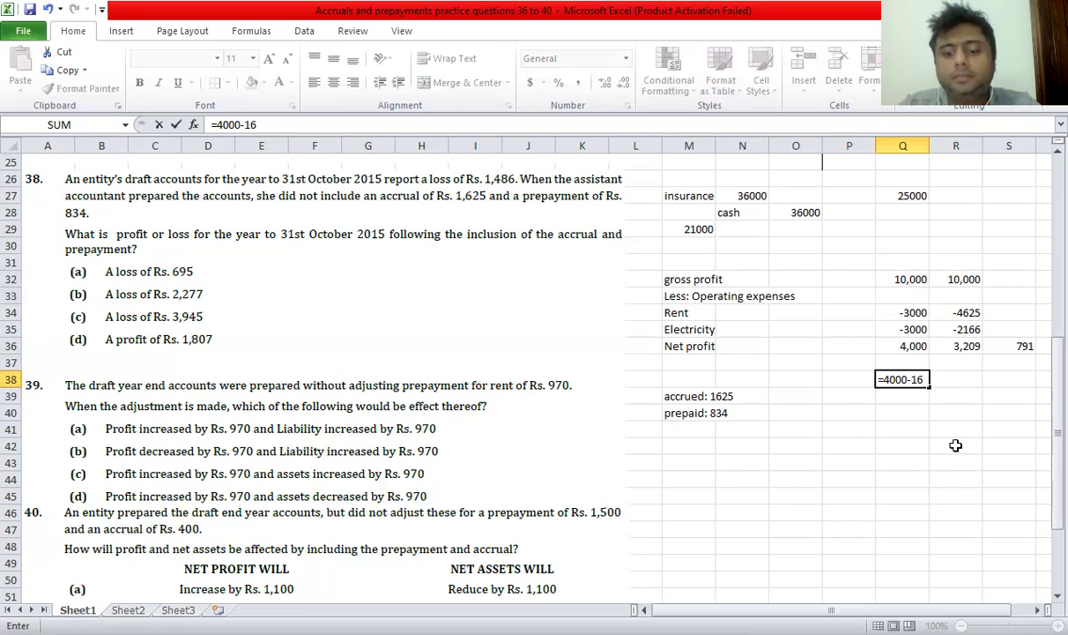
{"action": "type", "text": "25"}
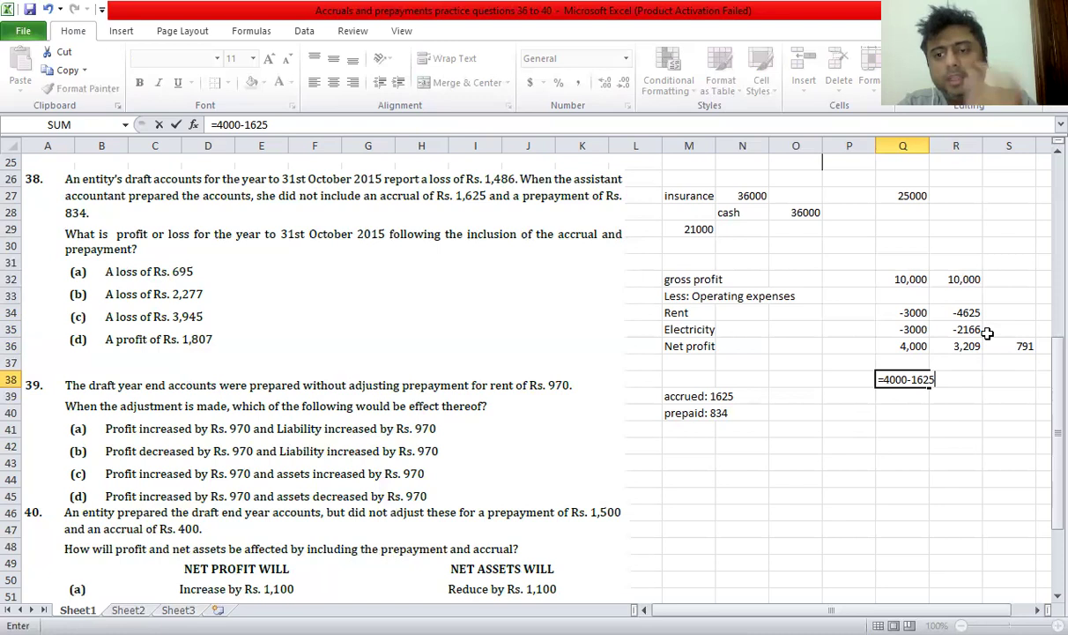
{"action": "type", "text": "+"}
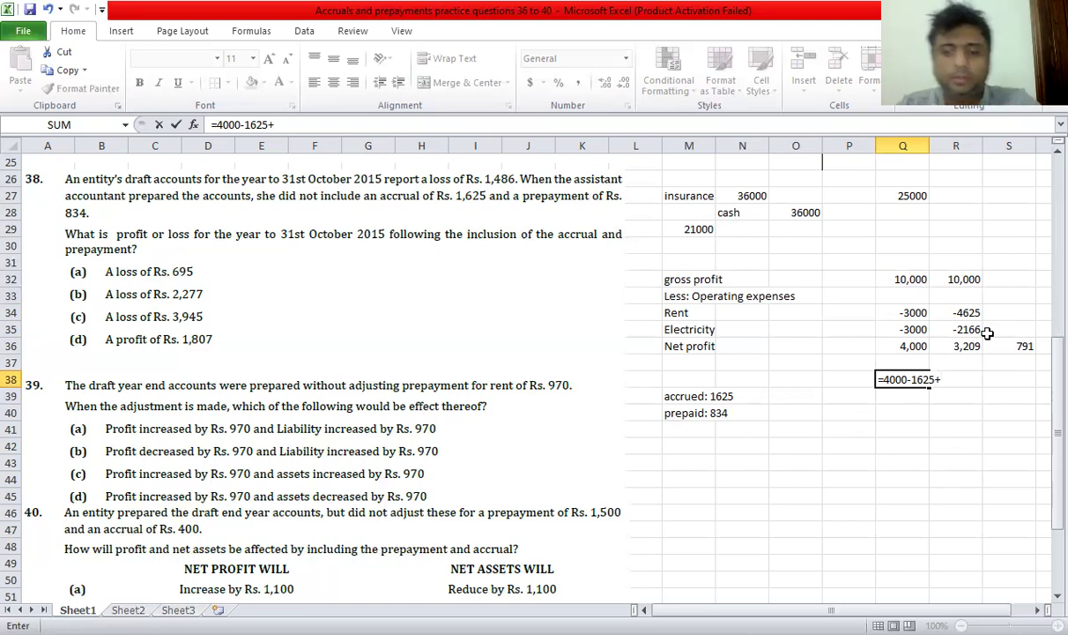
{"action": "type", "text": "834"}
{"action": "key", "text": "Return"}
{"action": "key", "text": "Up"}
{"action": "left_click", "coordinate": [944, 346]}
{"action": "left_click", "coordinate": [888, 379]}
{"action": "left_click", "coordinate": [943, 347]}
{"action": "left_click", "coordinate": [914, 378]}
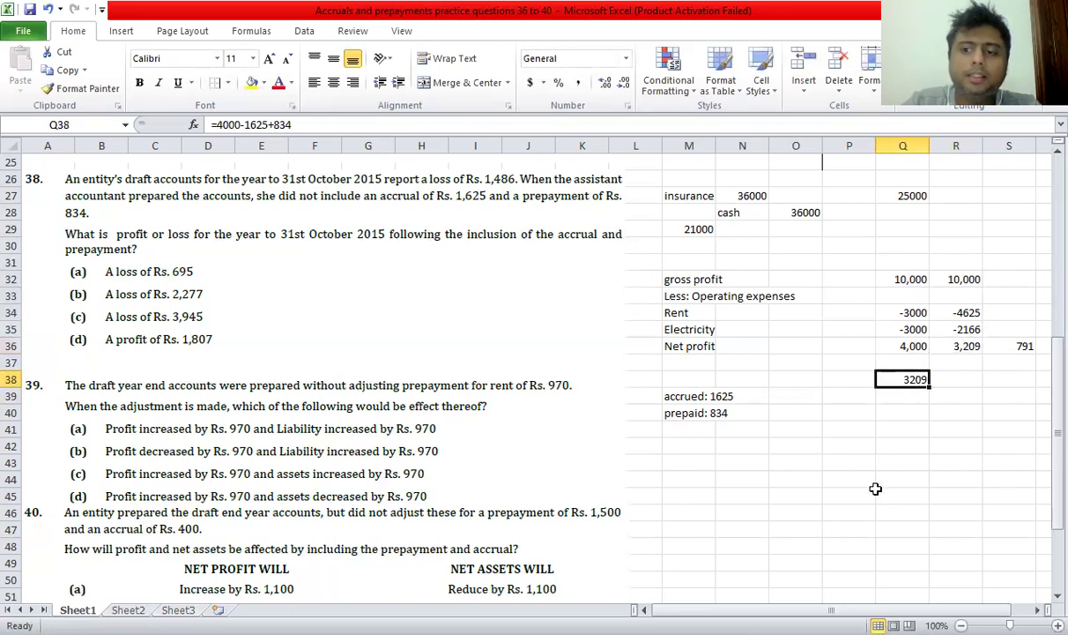
Enter question 38's draft loss as -1486 in P40.
{"action": "left_click", "coordinate": [783, 414]}
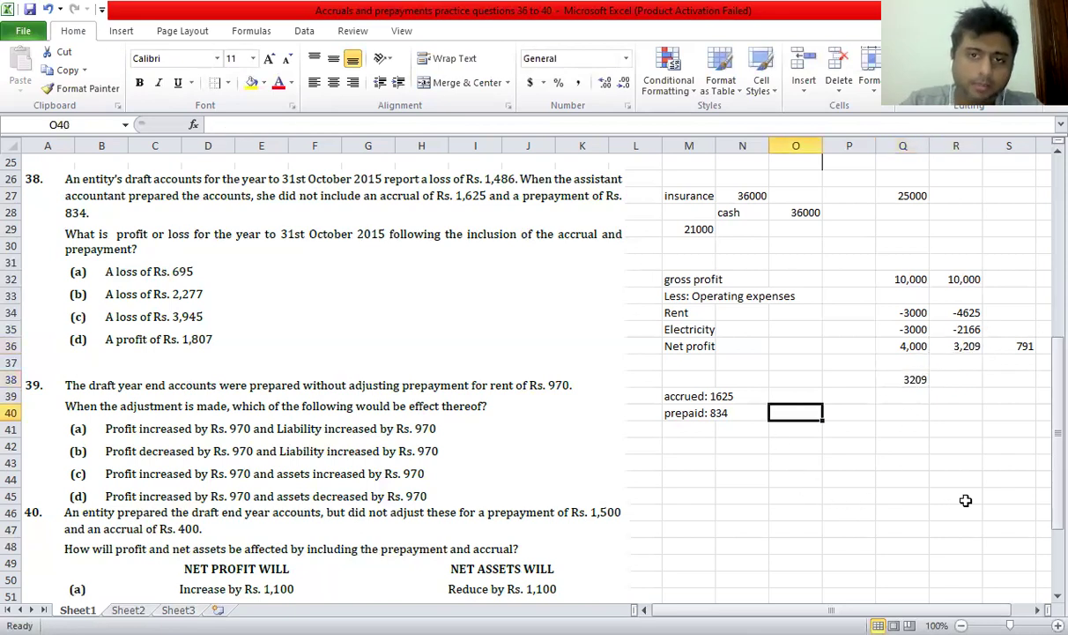
{"action": "key", "text": "Right"}
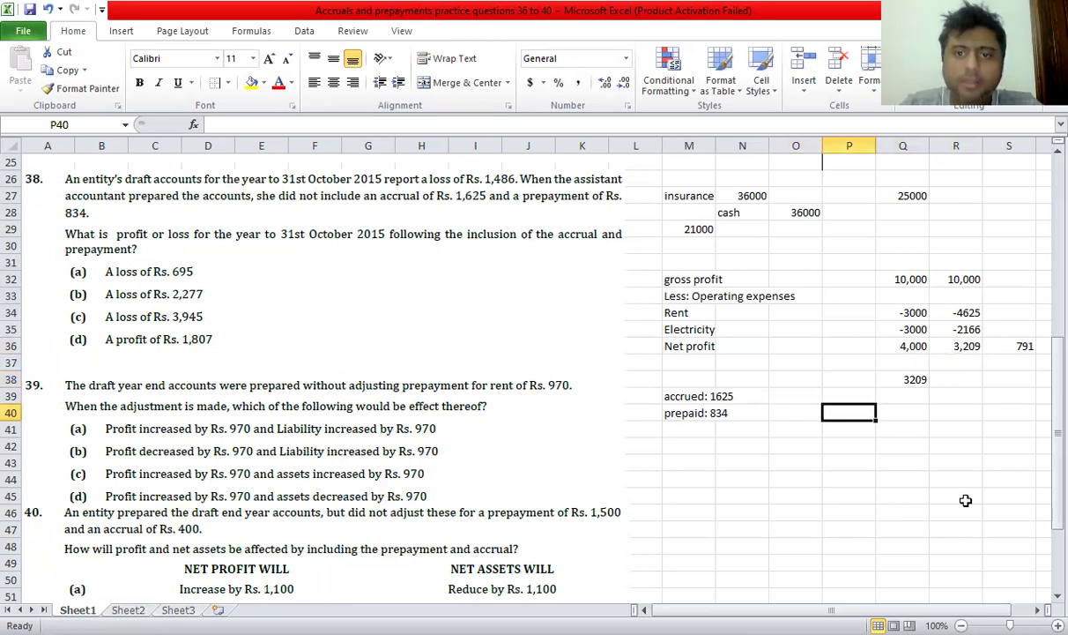
{"action": "type", "text": "-1"}
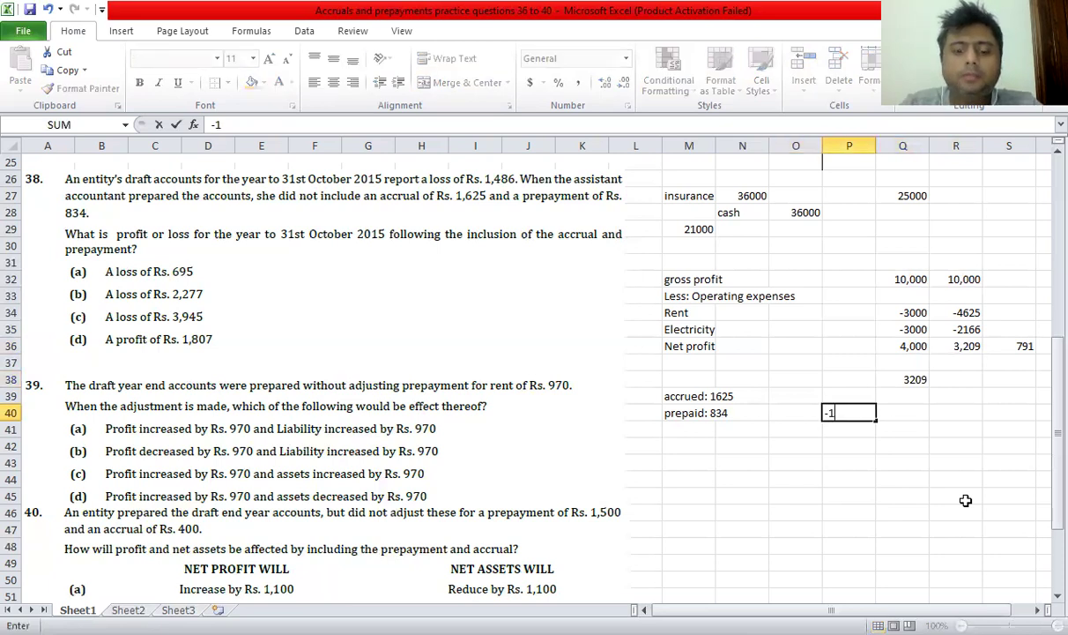
{"action": "type", "text": "486"}
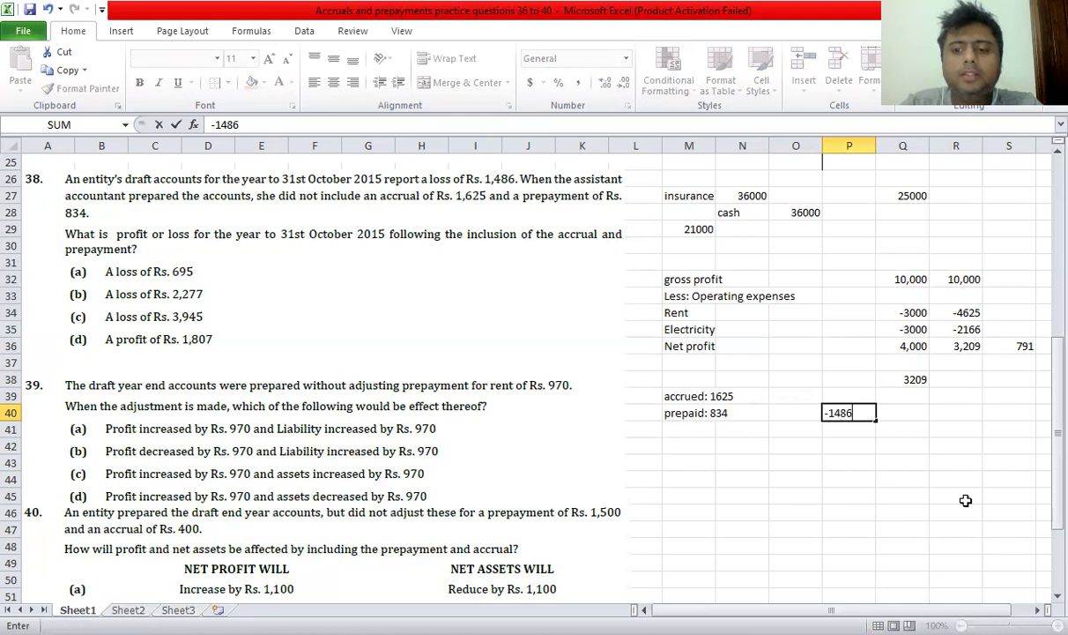
{"action": "key", "text": "Return"}
{"action": "key", "text": "Up"}
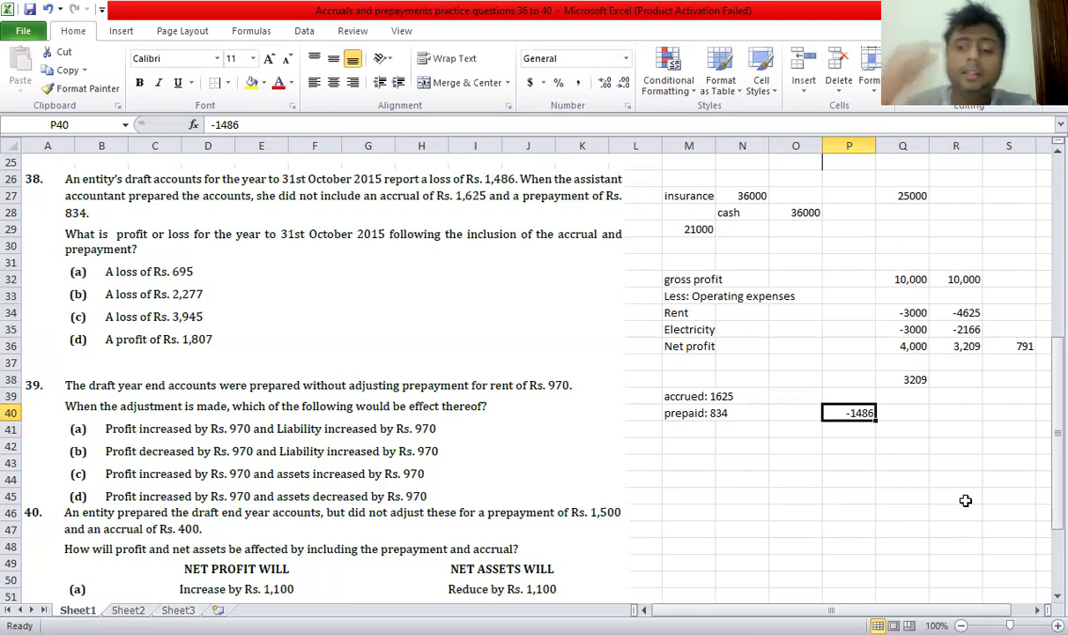
Calculate question 38's adjusted loss in P41 with =P40-1625+834 and review the formula.
{"action": "key", "text": "Down"}
{"action": "type", "text": "="}
{"action": "key", "text": "Up"}
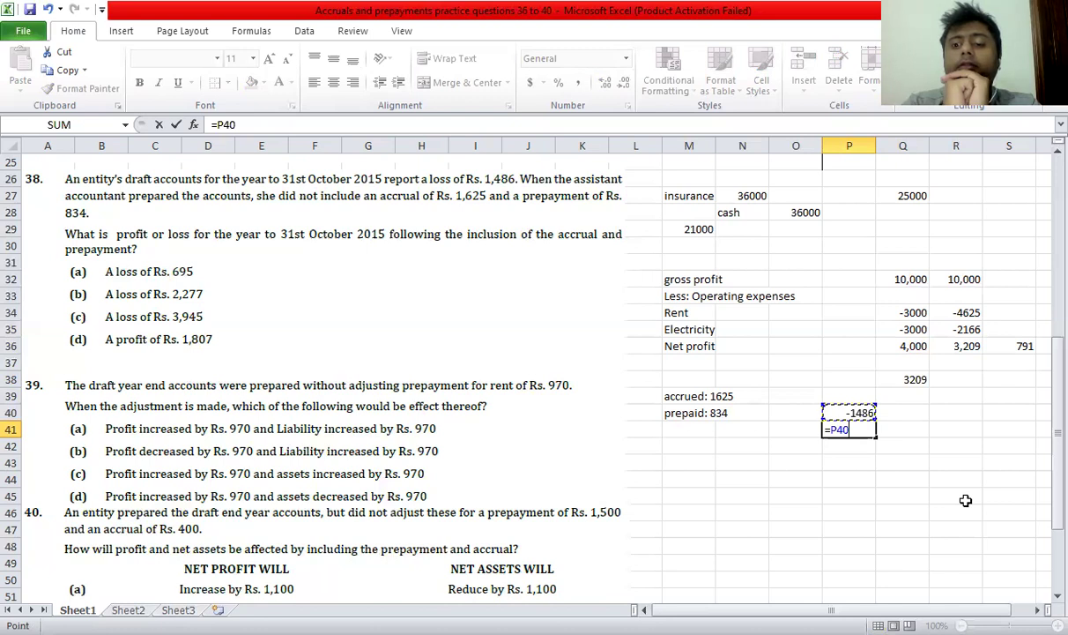
{"action": "type", "text": "-1625"}
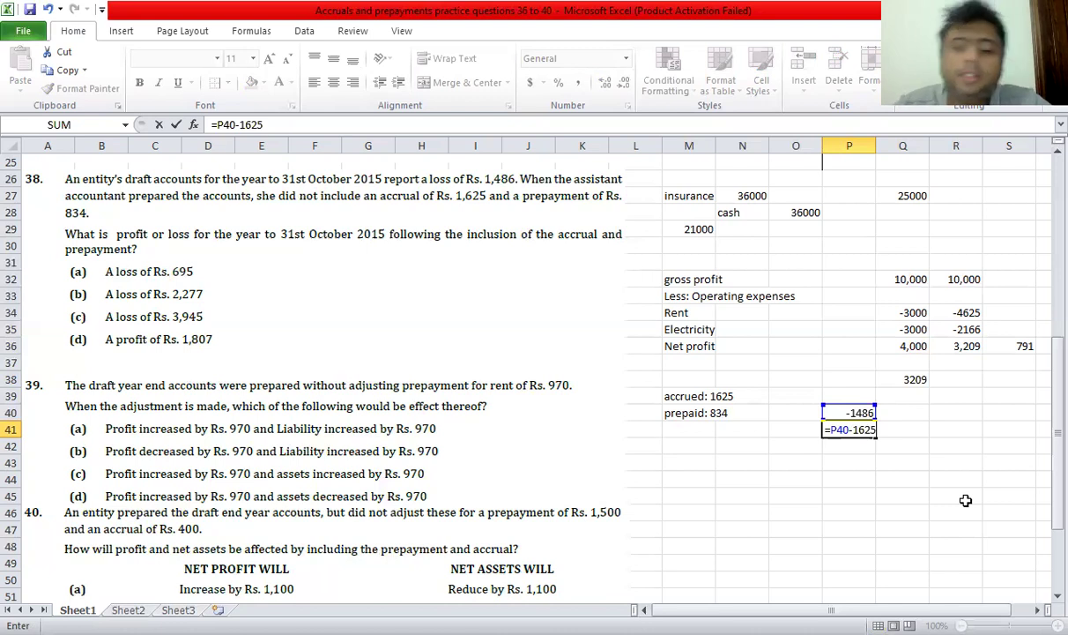
{"action": "type", "text": "+8"}
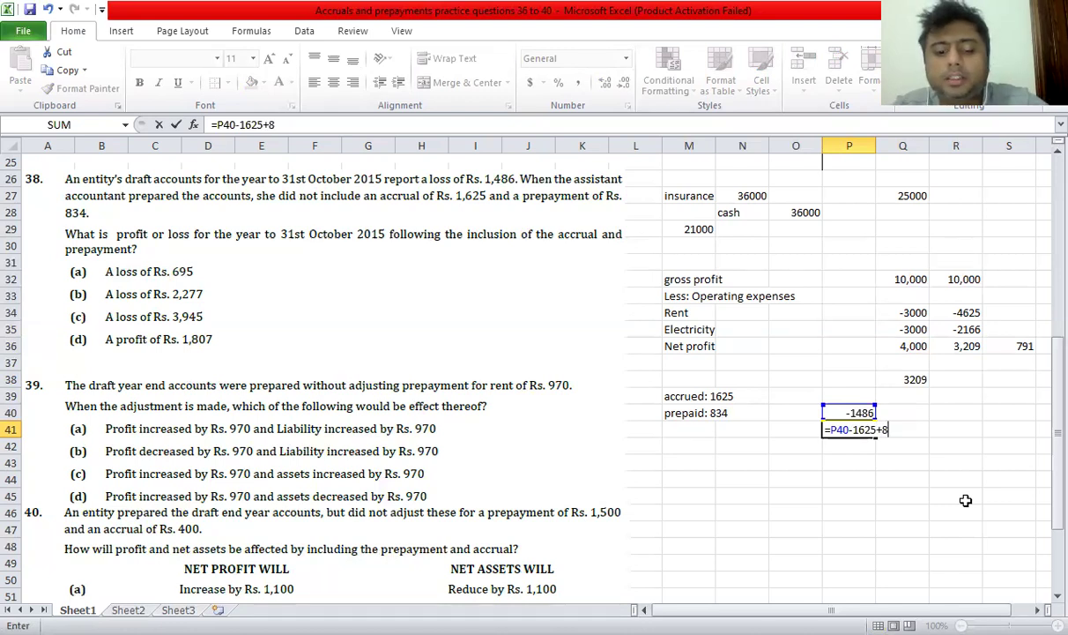
{"action": "type", "text": "34"}
{"action": "key", "text": "Return"}
{"action": "key", "text": "Up"}
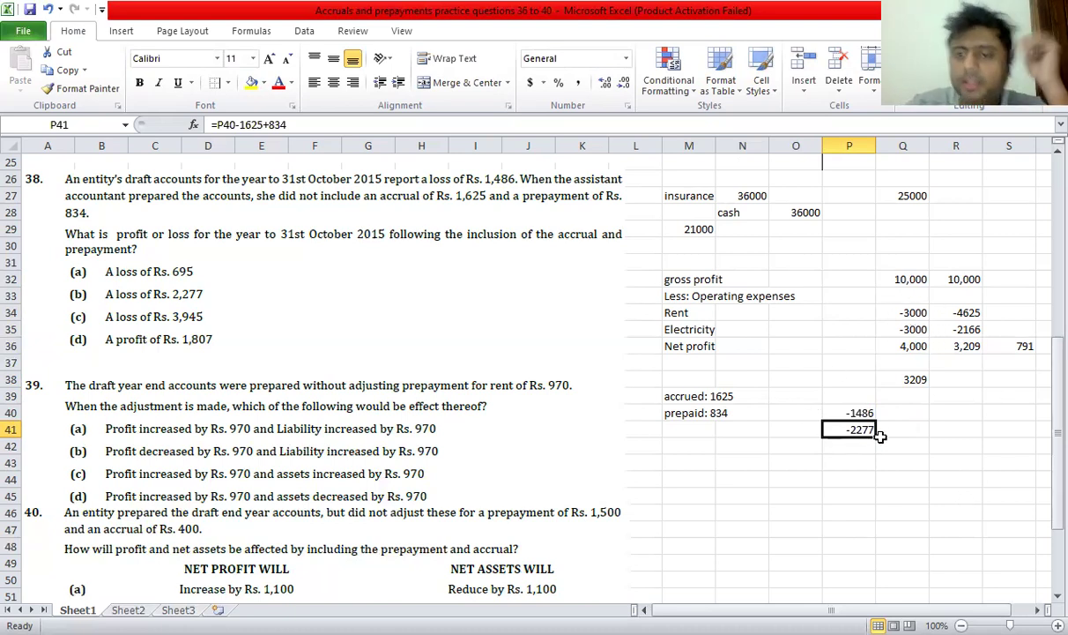
{"action": "type", "text": "2"}
{"action": "key", "text": "Escape"}
{"action": "key", "text": "F2"}
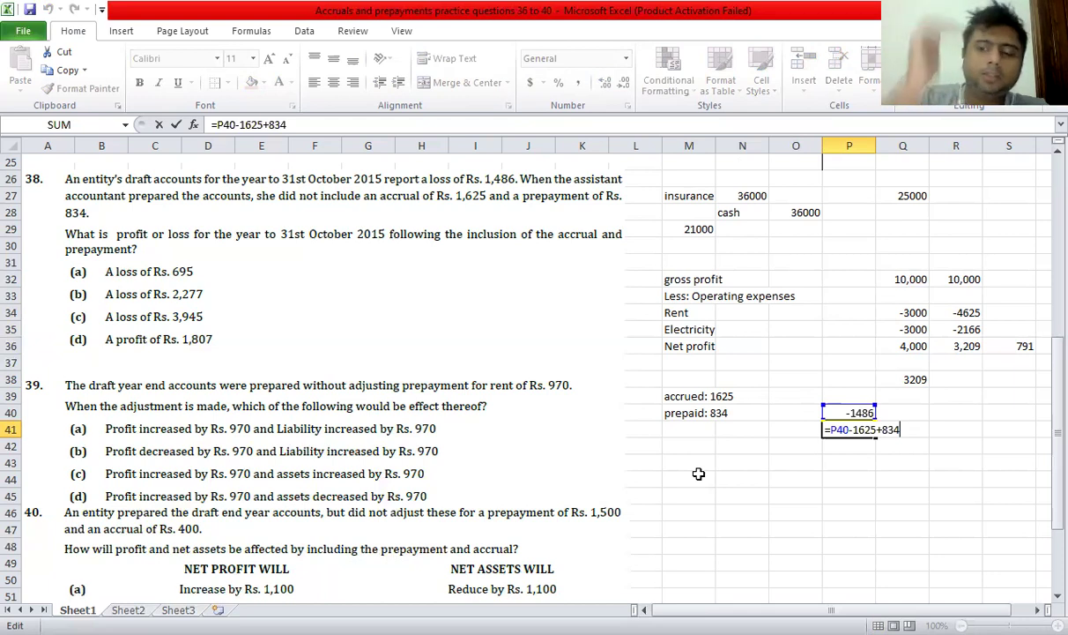
{"action": "key", "text": "ctrl+Return"}
Start the question 39 workings with the label Gross profit in M44 and 10000 in P44.
{"action": "scroll", "coordinate": [696, 473], "scroll_direction": "down", "scroll_amount": 3}
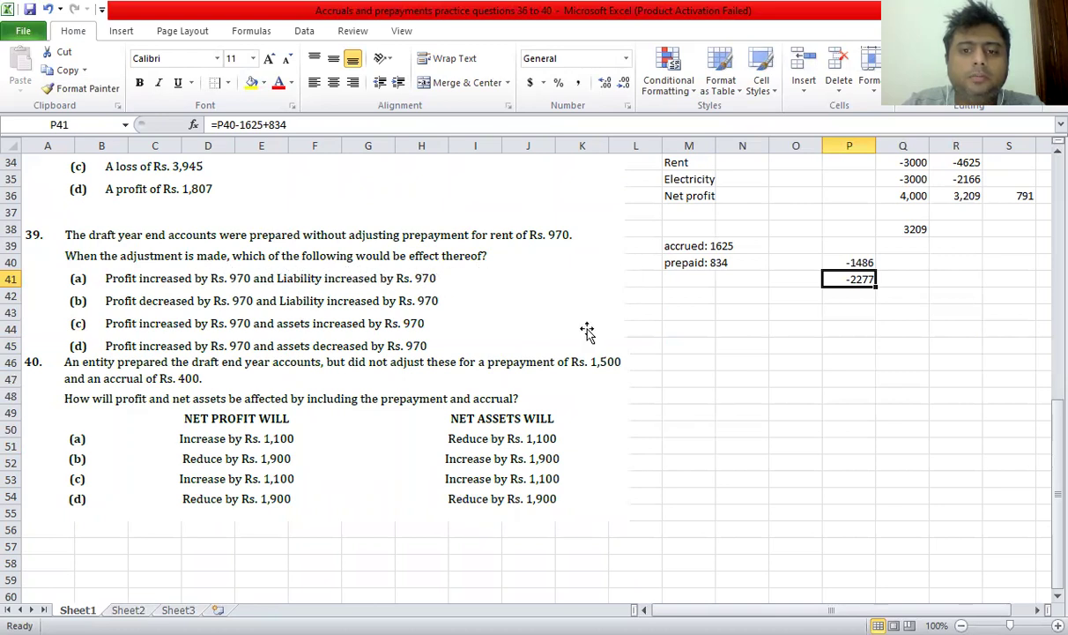
{"action": "left_click", "coordinate": [684, 342]}
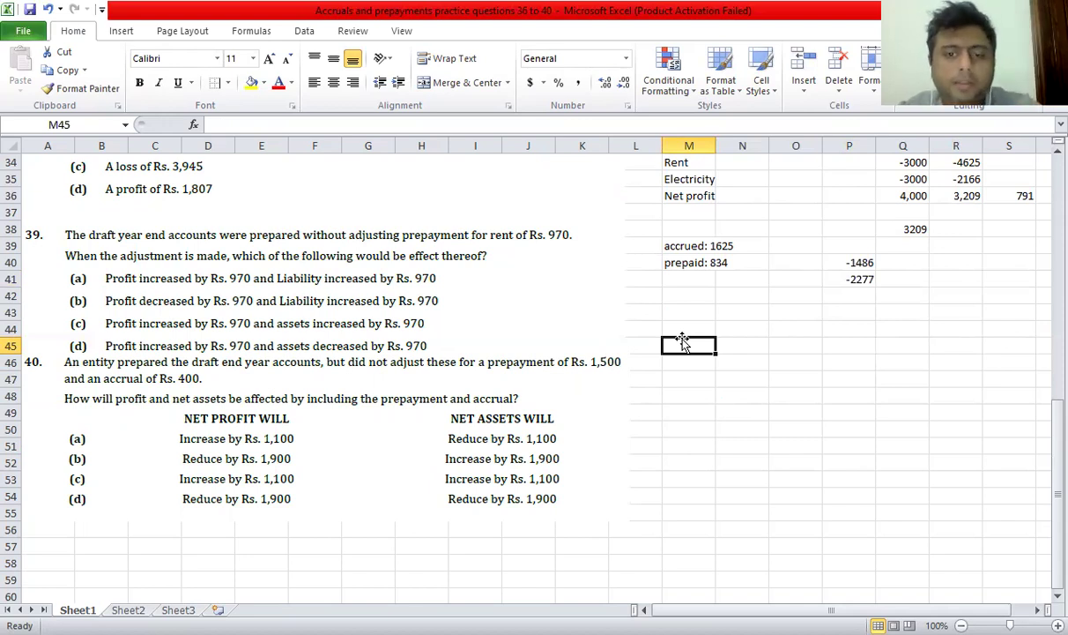
{"action": "key", "text": "Up"}
{"action": "type", "text": "Gr"}
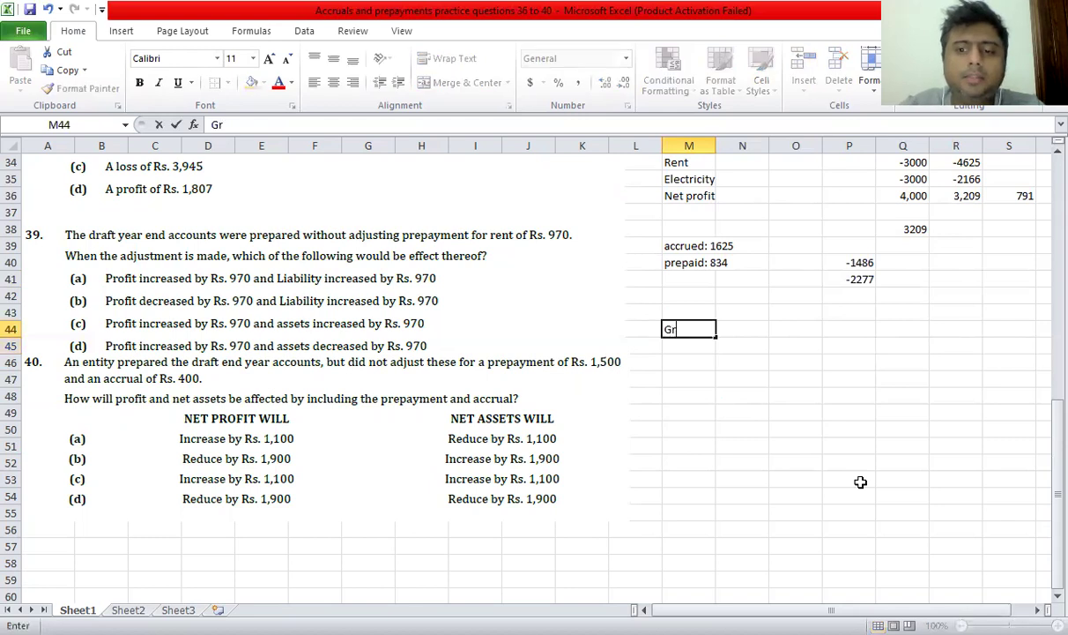
{"action": "type", "text": "oss profit"}
{"action": "key", "text": "Tab"}
{"action": "key", "text": "Tab"}
{"action": "key", "text": "Tab"}
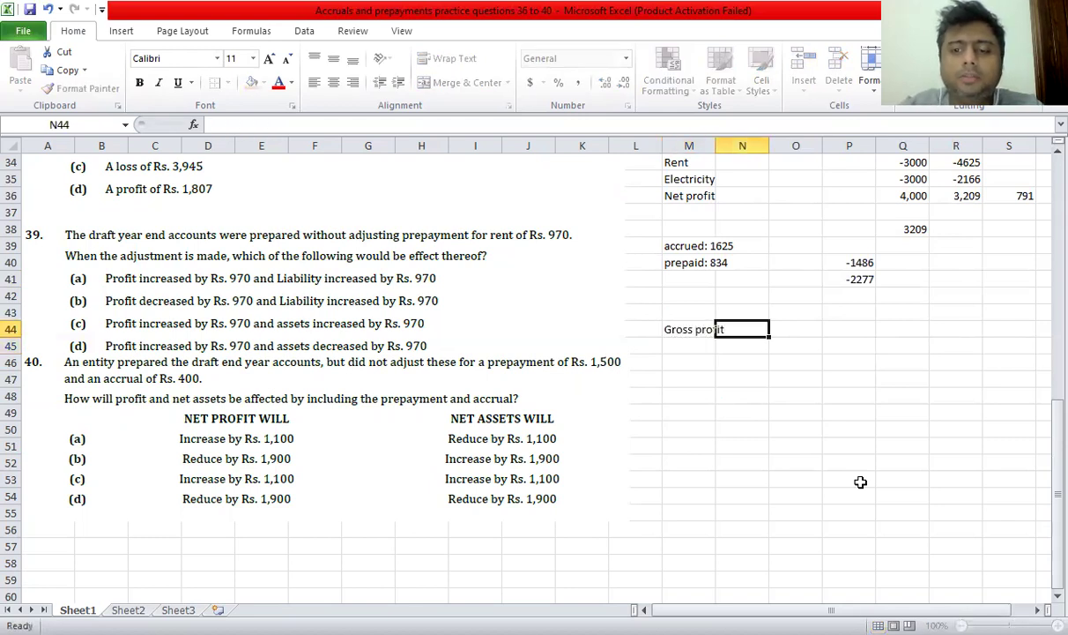
{"action": "type", "text": "10000"}
{"action": "key", "text": "Down"}
Add the heading "Less: operating expenses" in M45, below the Gross profit label.
{"action": "key", "text": "Left"}
{"action": "key", "text": "Left"}
{"action": "key", "text": "Left"}
{"action": "type", "text": "Less: "}
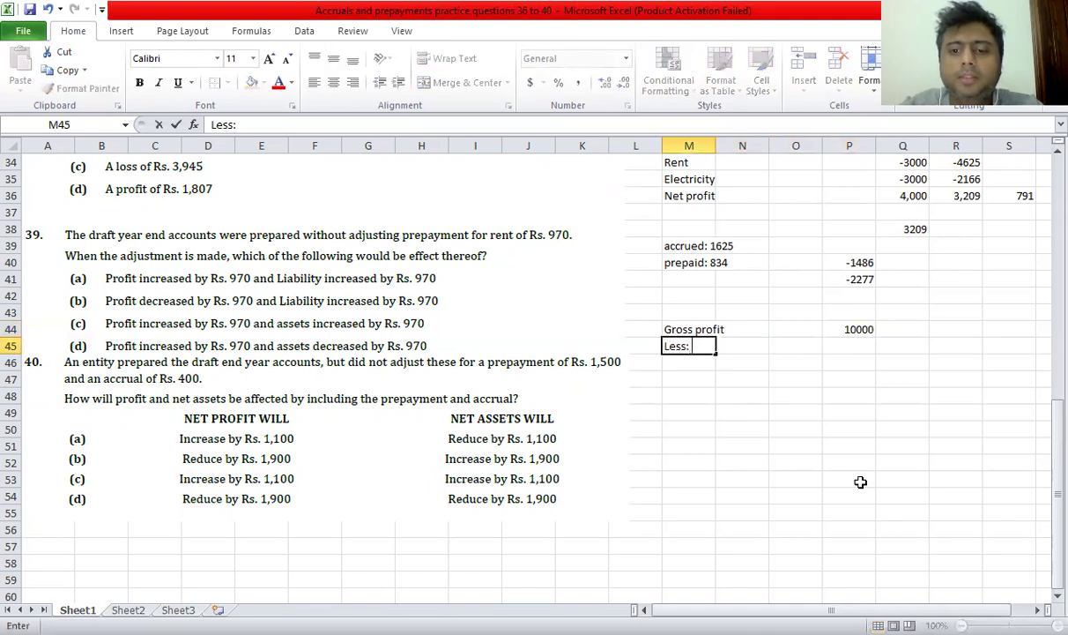
{"action": "type", "text": "operat"}
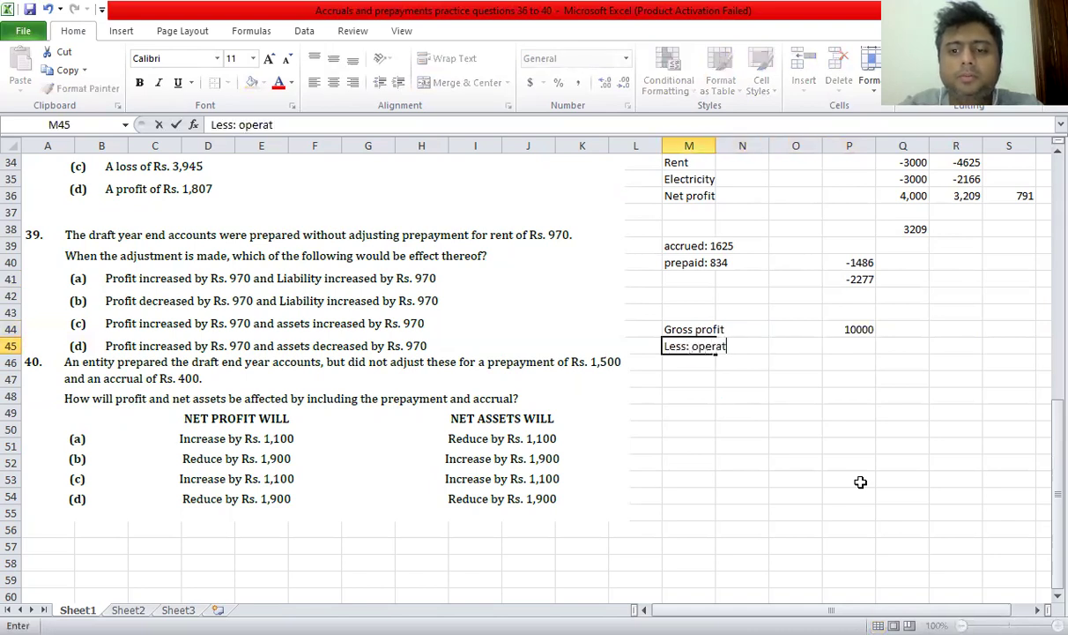
{"action": "type", "text": "ing expenses"}
{"action": "key", "text": "Return"}
Add a Rent line in row 46 with the label in M46 and -3000 in P46.
{"action": "type", "text": "Rent"}
{"action": "key", "text": "Tab"}
{"action": "key", "text": "Tab"}
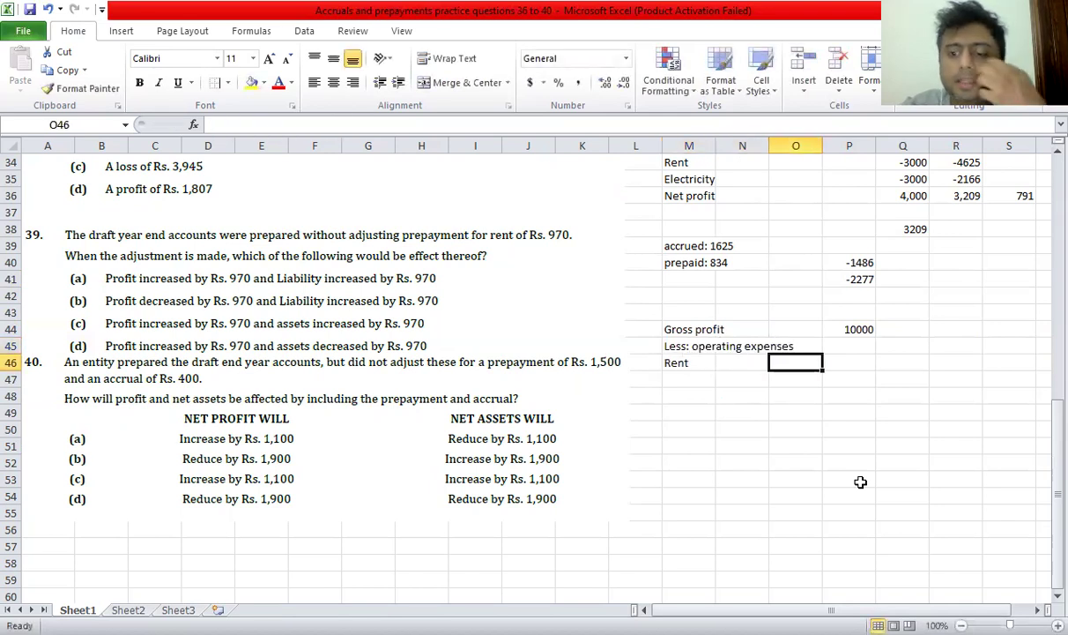
{"action": "key", "text": "Tab"}
{"action": "type", "text": "-3000"}
{"action": "key", "text": "Return"}
Label M48 as Net profit, leaving row 47 blank below the Rent line.
{"action": "key", "text": "Down"}
{"action": "key", "text": "Left"}
{"action": "key", "text": "Left"}
{"action": "key", "text": "Left"}
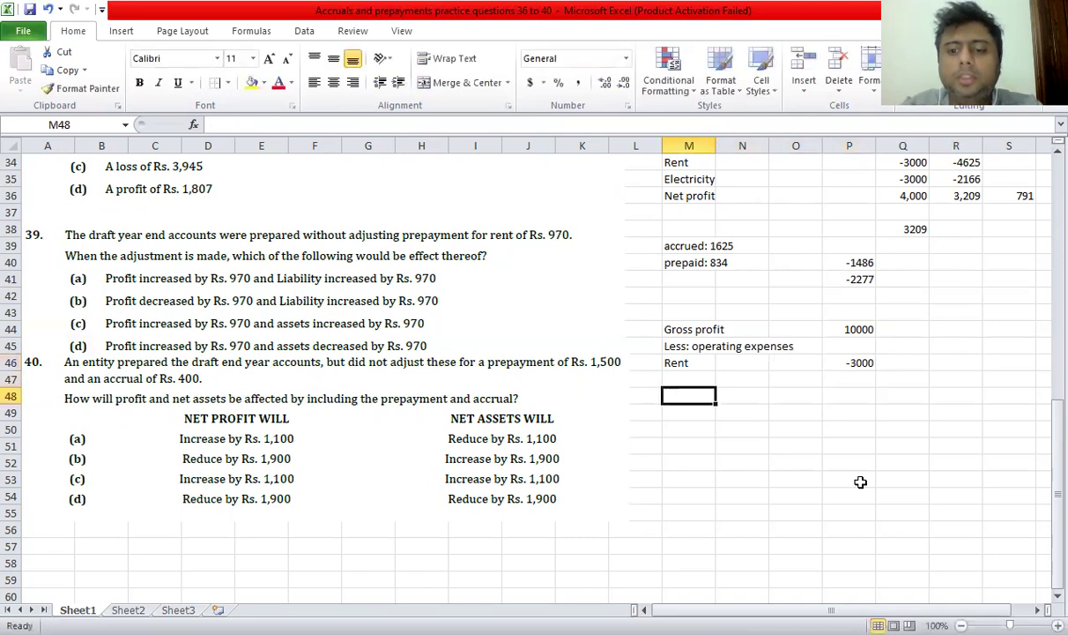
{"action": "type", "text": "Net profit"}
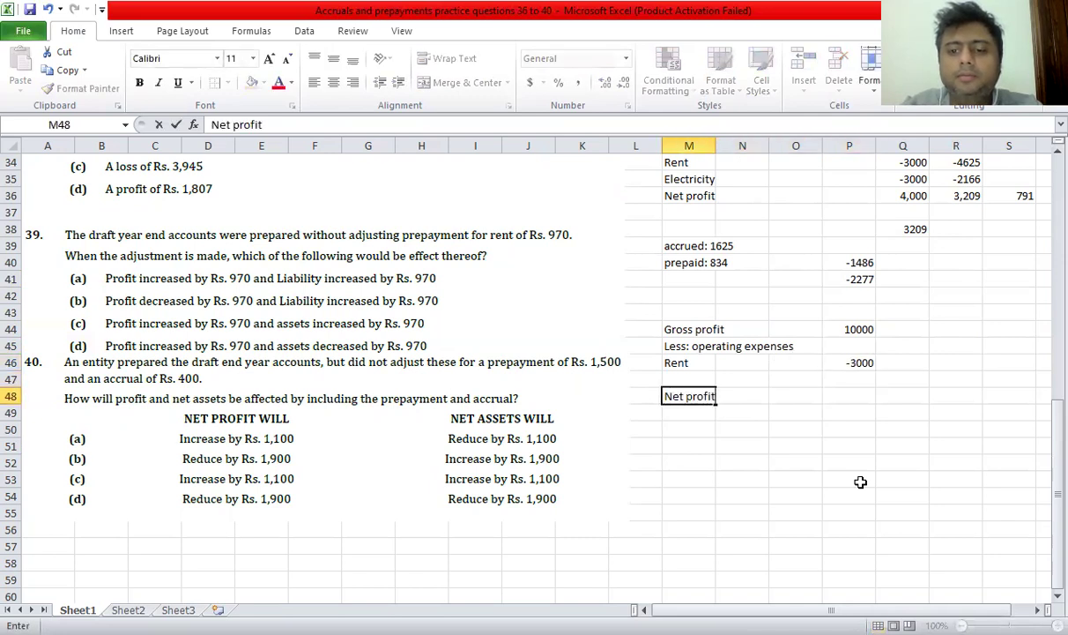
Calculate the draft net profit in P48 with =SUM(P44:P46).
{"action": "key", "text": "Tab"}
{"action": "key", "text": "Tab"}
{"action": "key", "text": "Tab"}
{"action": "type", "text": "=SUM("}
{"action": "key", "text": "Up"}
{"action": "key", "text": "Up"}
{"action": "key", "text": "Up"}
{"action": "key", "text": "Up"}
{"action": "key", "text": "shift+Down"}
{"action": "key", "text": "shift+Down"}
{"action": "type", "text": ")"}
{"action": "key", "text": "Tab"}
Start question 39's adjusted column by linking Q44 to the gross profit with =P44.
{"action": "key", "text": "Up"}
{"action": "key", "text": "Up"}
{"action": "key", "text": "Up"}
{"action": "key", "text": "Up"}
{"action": "type", "text": "="}
{"action": "key", "text": "Left"}
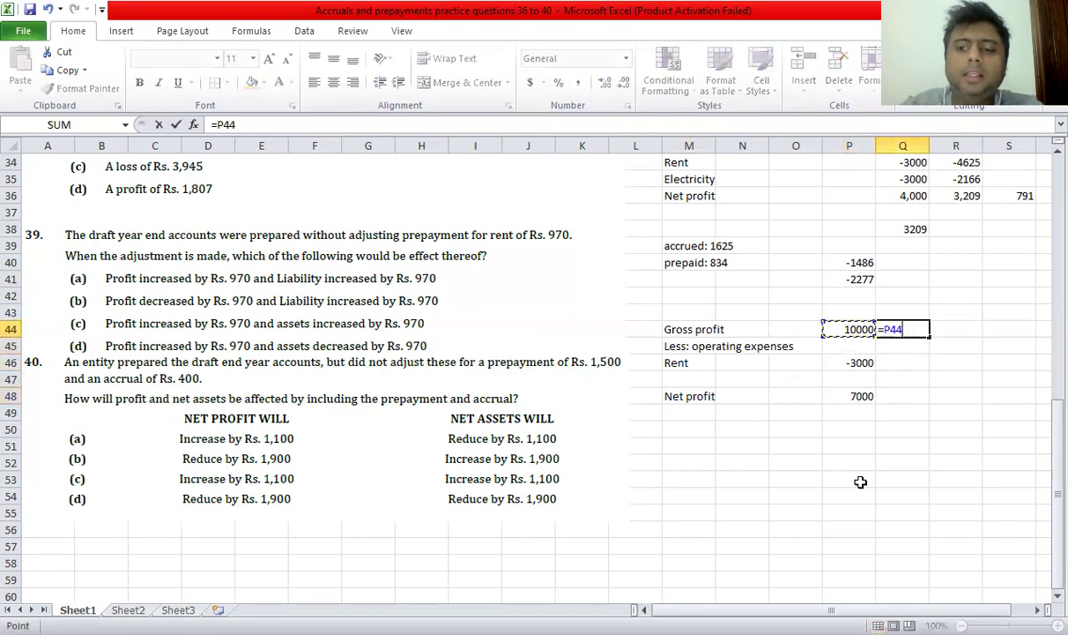
{"action": "key", "text": "Return"}
{"action": "key", "text": "Down"}
{"action": "key", "text": "Up"}
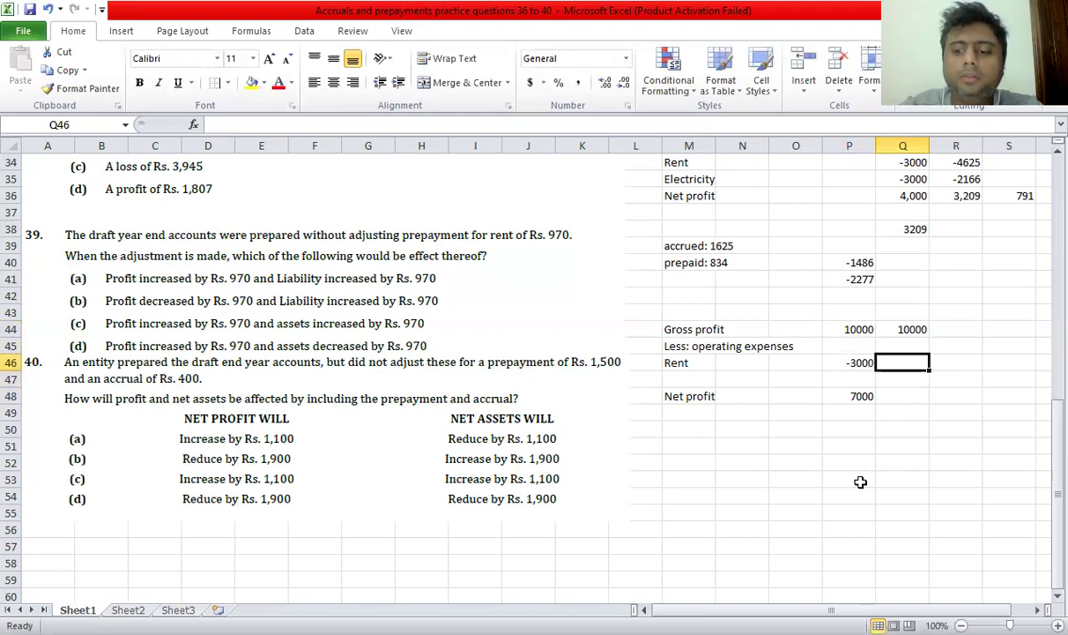
{"action": "type", "text": "=-3000"}
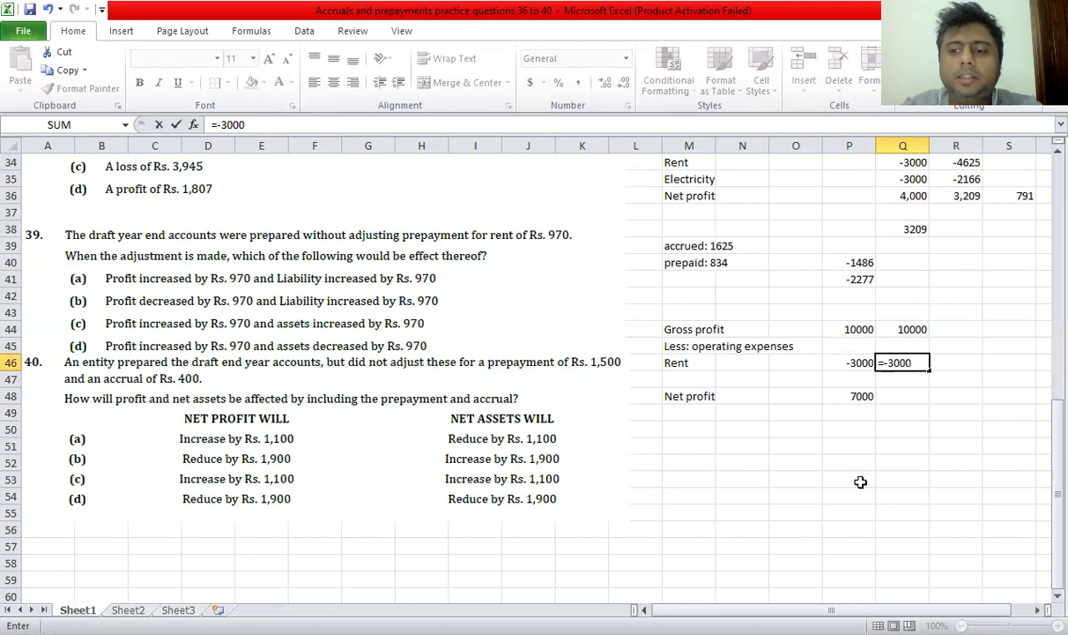
{"action": "type", "text": "+"}
{"action": "key", "text": "BackSpace"}
{"action": "key", "text": "BackSpace"}
{"action": "key", "text": "BackSpace"}
{"action": "key", "text": "BackSpace"}
{"action": "key", "text": "BackSpace"}
{"action": "key", "text": "BackSpace"}
{"action": "key", "text": "BackSpace"}
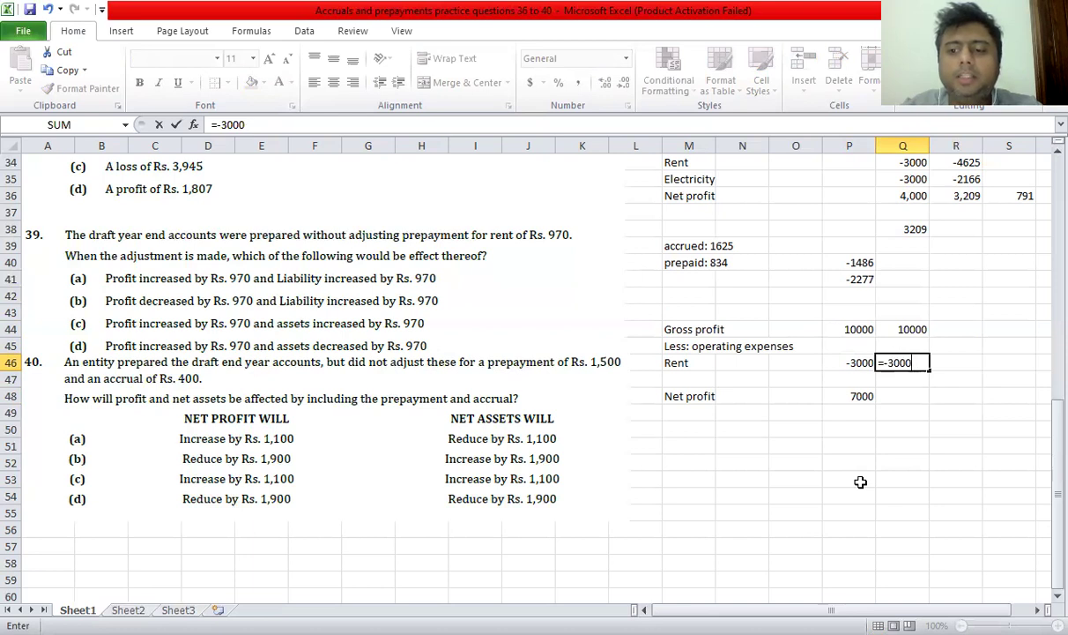
{"action": "key", "text": "Escape"}
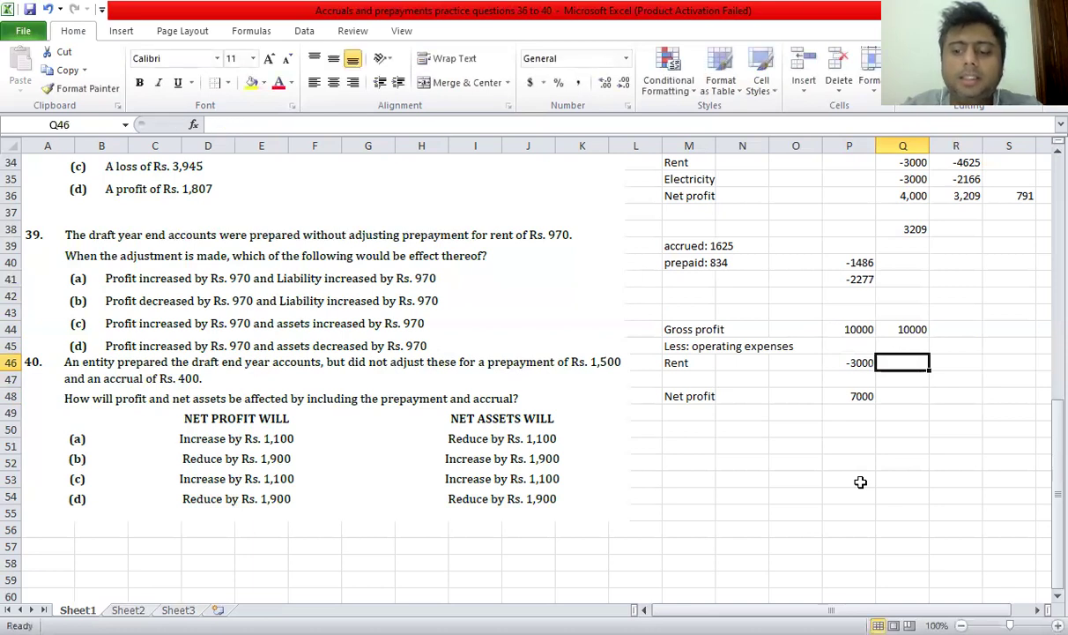
Enter the adjusted rent in Q46 as =-2030.
{"action": "type", "text": "="}
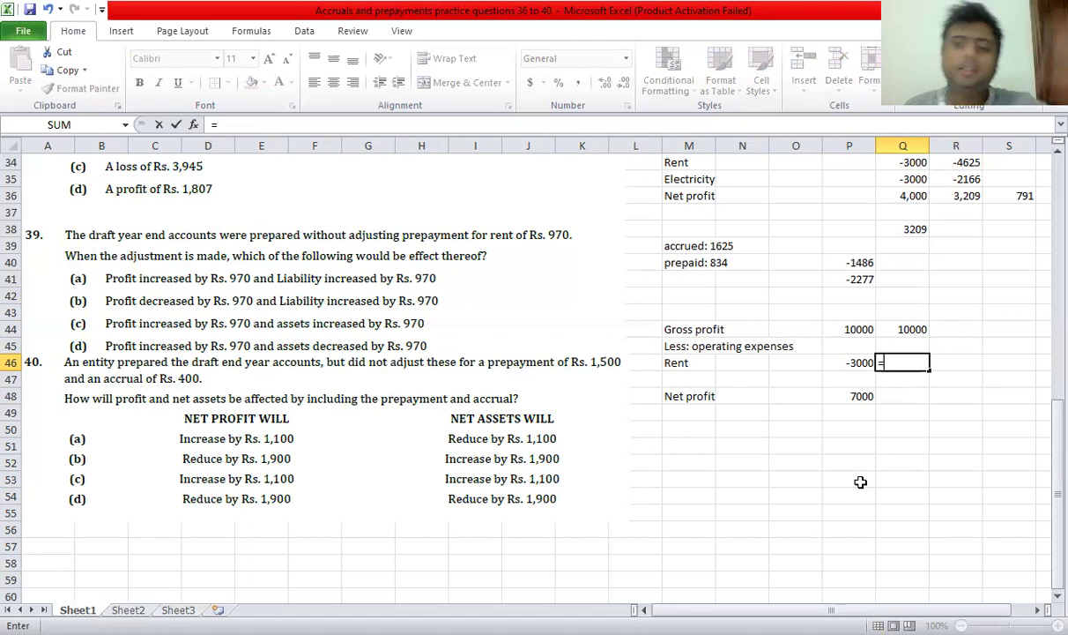
{"action": "type", "text": "-2030"}
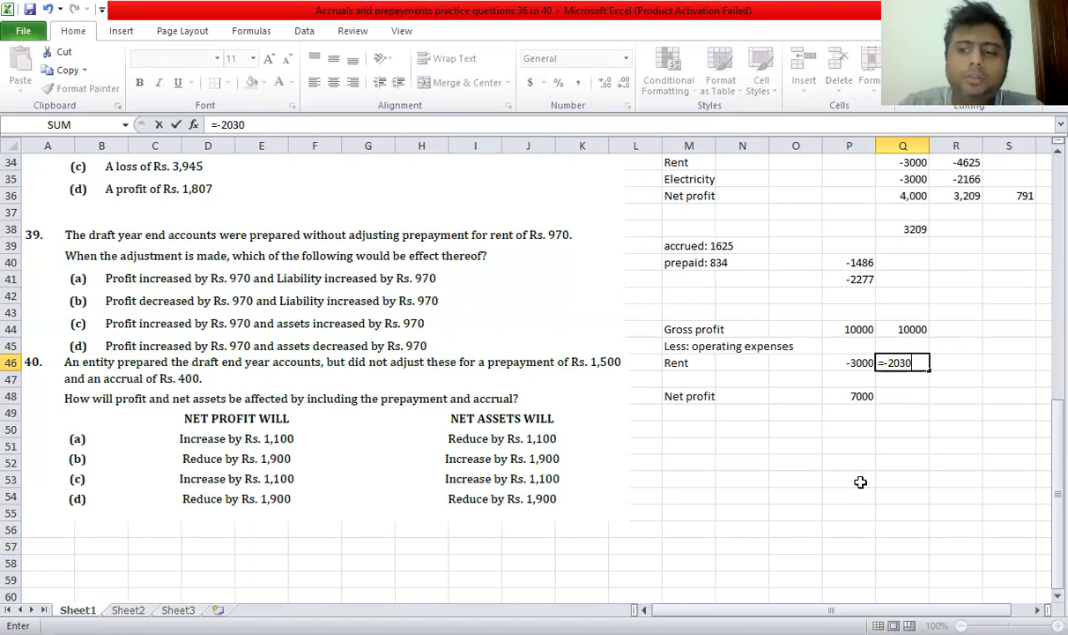
{"action": "key", "text": "Return"}
{"action": "key", "text": "Up"}
{"action": "key", "text": "Down"}
{"action": "key", "text": "Down"}
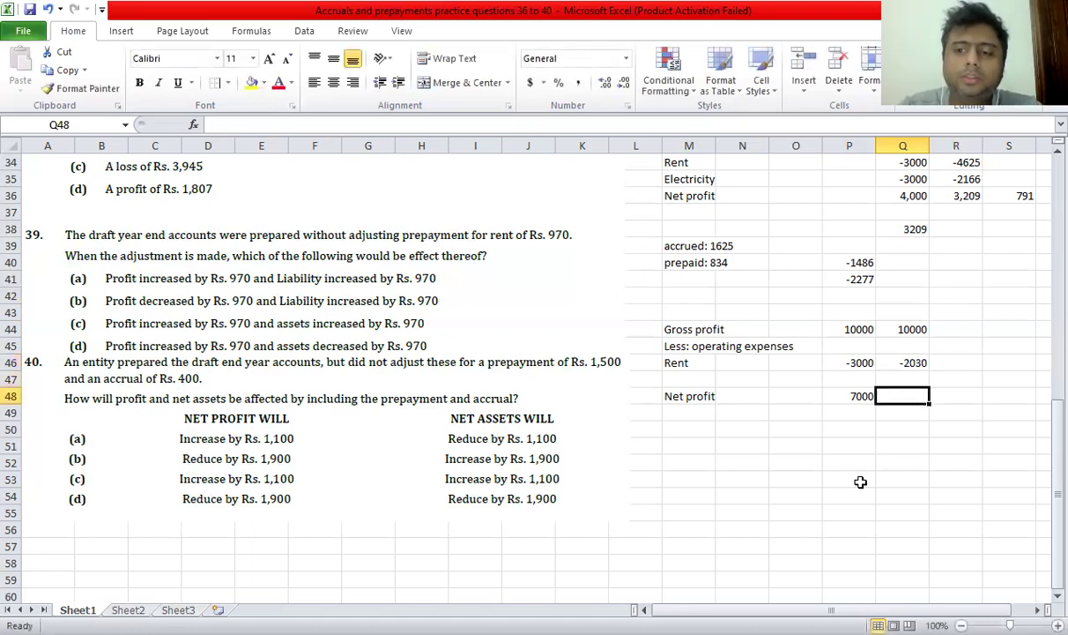
Calculate the adjusted net profit in Q48 with =SUM(Q44:Q46).
{"action": "key", "text": "alt+="}
{"action": "key", "text": "shift+Down"}
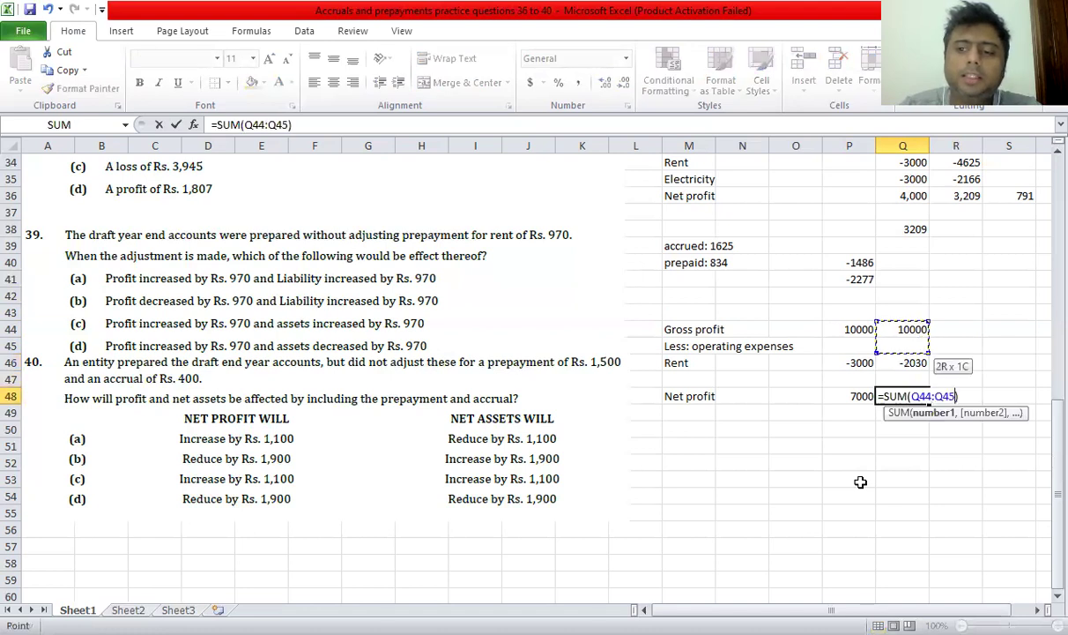
{"action": "key", "text": "shift+Down"}
{"action": "key", "text": "Return"}
Calculate the change in net profit in R48 with =Q48-P48 and review the formula's references.
{"action": "type", "text": "="}
{"action": "key", "text": "Left"}
{"action": "key", "text": "Left"}
{"action": "key", "text": "Right"}
{"action": "type", "text": "-"}
{"action": "key", "text": "Left"}
{"action": "key", "text": "Left"}
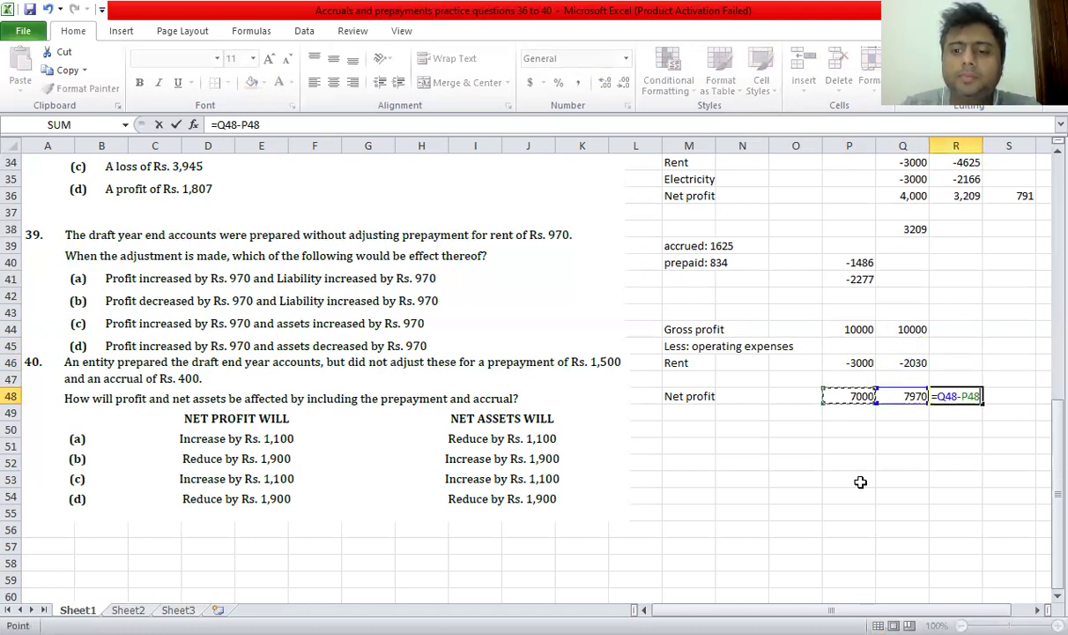
{"action": "key", "text": "Return"}
{"action": "key", "text": "Up"}
{"action": "key", "text": "F2"}
{"action": "key", "text": "Escape"}
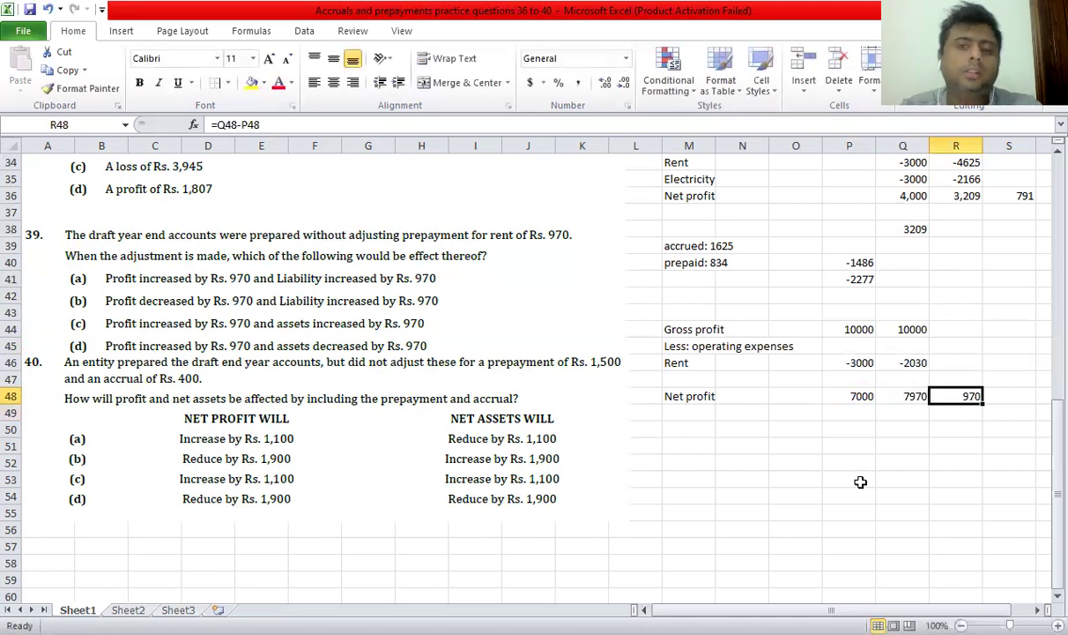
Compare the draft and adjusted rent in P46 and Q46, and check the adjusted net profit and its difference in row 48.
{"action": "key", "text": "Left"}
{"action": "key", "text": "Left"}
{"action": "key", "text": "Up"}
{"action": "key", "text": "Up"}
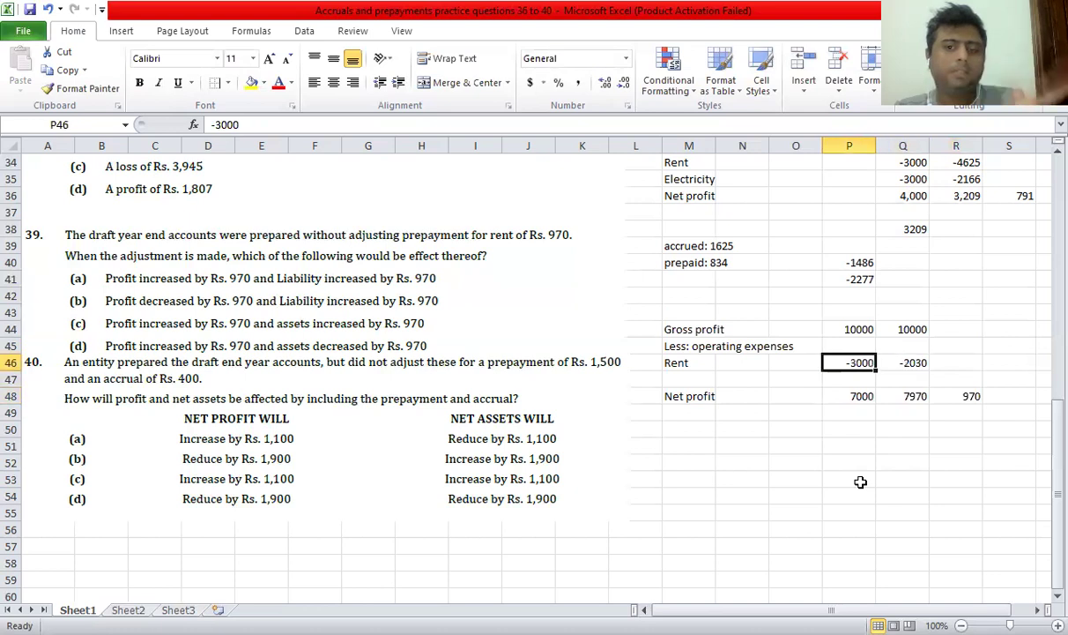
{"action": "key", "text": "Right"}
{"action": "key", "text": "Left"}
{"action": "key", "text": "Right"}
{"action": "key", "text": "Left"}
{"action": "key", "text": "Right"}
{"action": "key", "text": "Left"}
{"action": "key", "text": "Right"}
{"action": "key", "text": "Left"}
{"action": "key", "text": "Right"}
{"action": "key", "text": "Left"}
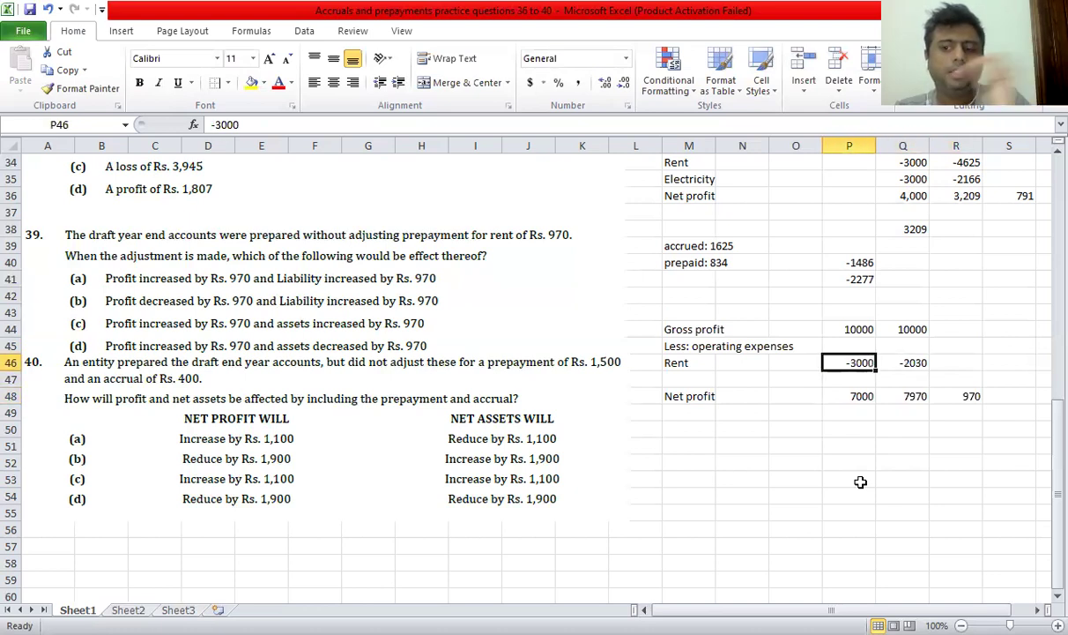
{"action": "key", "text": "Right"}
{"action": "key", "text": "Down"}
{"action": "key", "text": "Down"}
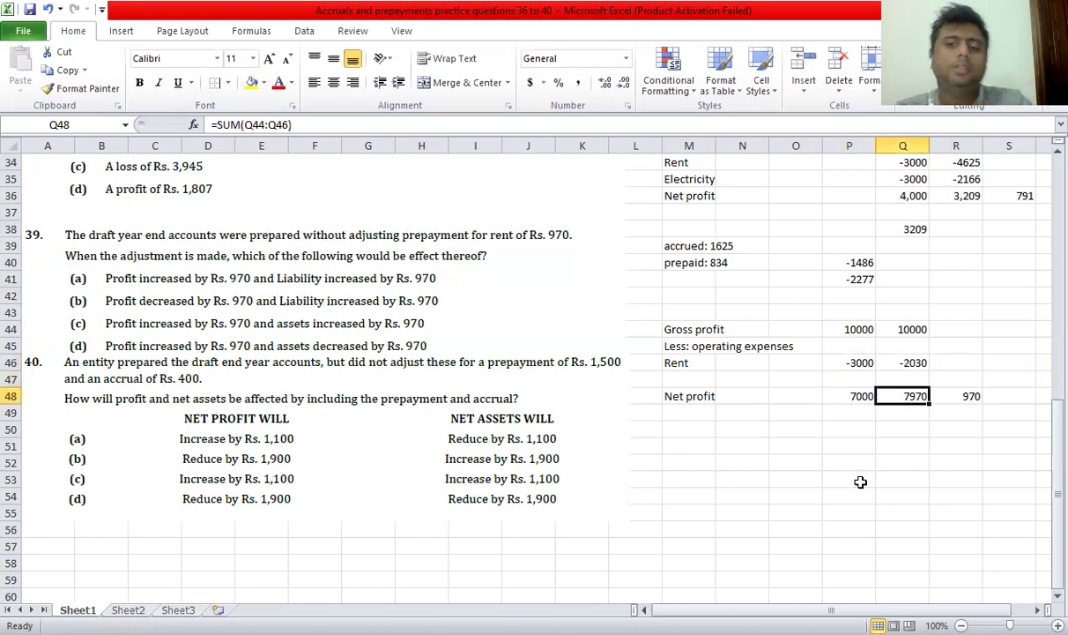
{"action": "key", "text": "Right"}
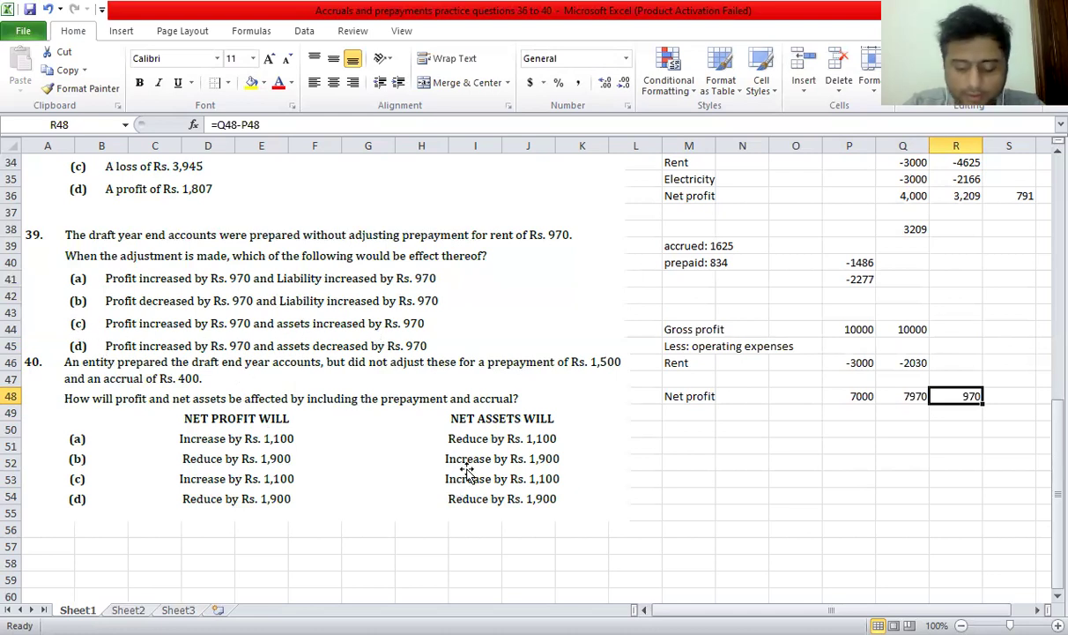
Start question 40's working below its answer options by labelling F57 as Gross profit.
{"action": "scroll", "coordinate": [467, 446], "scroll_direction": "down", "scroll_amount": 3}
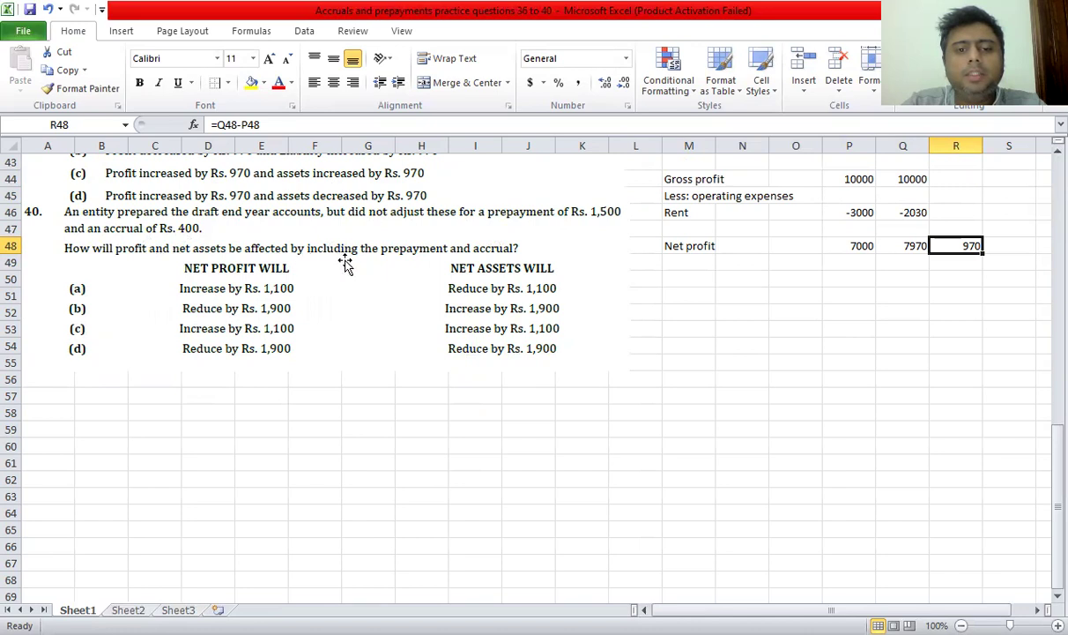
{"action": "left_click", "coordinate": [320, 399]}
{"action": "type", "text": "Gross"}
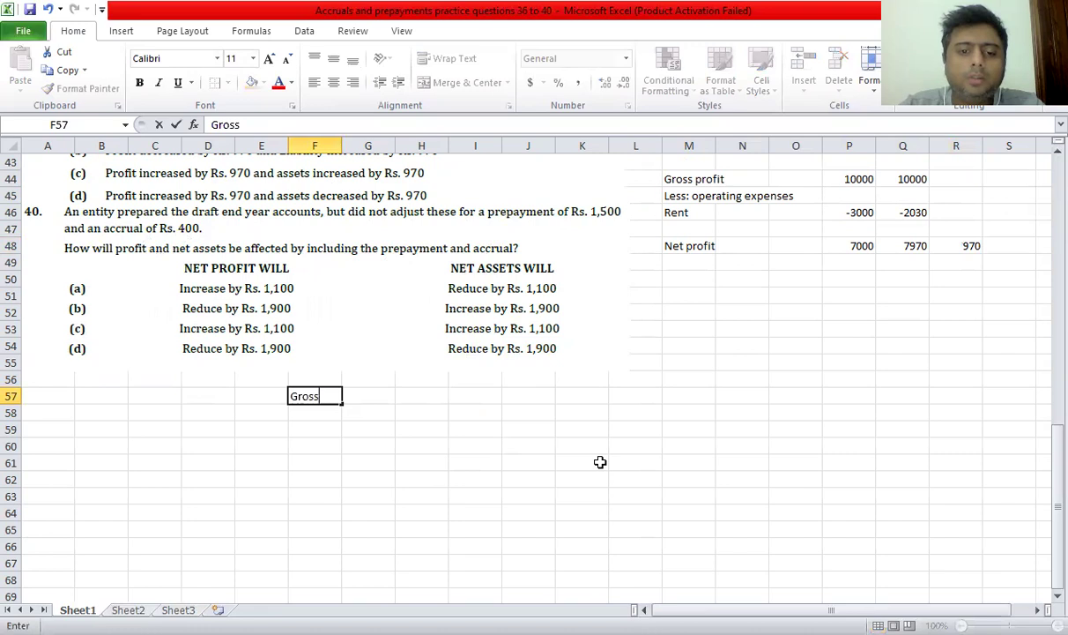
{"action": "key", "text": "Right"}
{"action": "key", "text": "Left"}
{"action": "key", "text": "F2"}
{"action": "type", "text": "profit"}
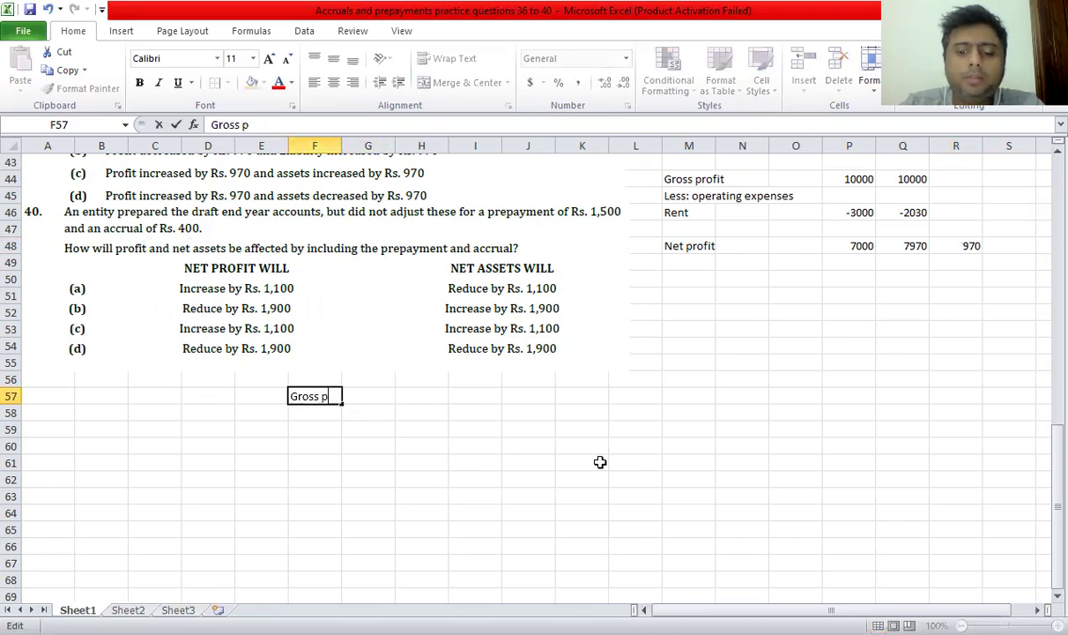
{"action": "key", "text": "Escape"}
{"action": "key", "text": "Right"}
{"action": "key", "text": "Right"}
{"action": "key", "text": "Left"}
{"action": "key", "text": "Left"}
{"action": "key", "text": "F2"}
{"action": "type", "text": "profit"}
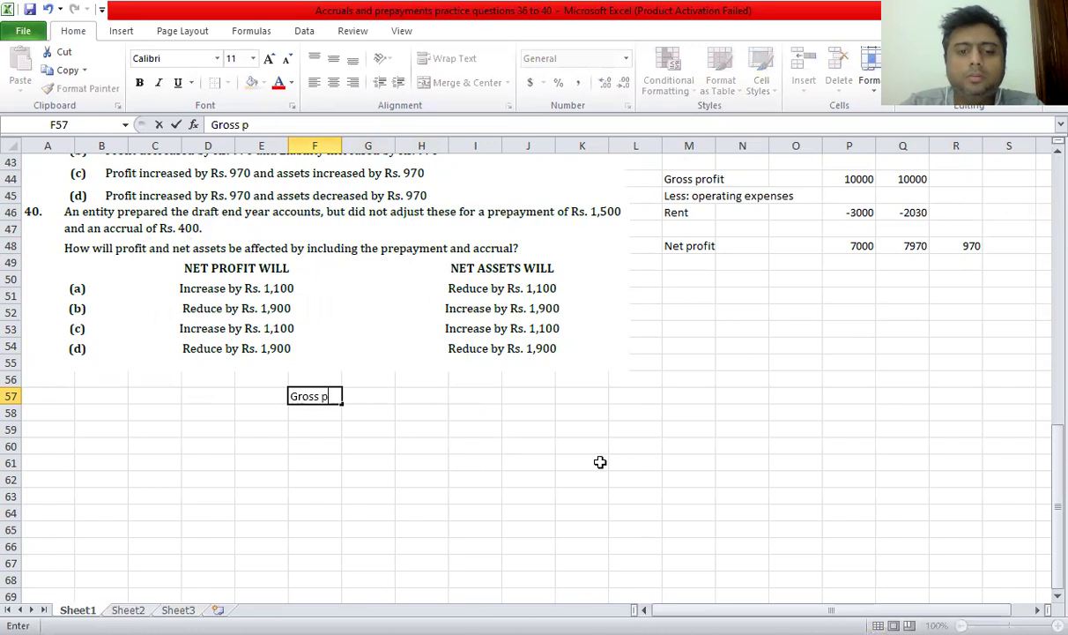
{"action": "key", "text": "Return"}
Enter a draft gross profit of 15000 in I57.
{"action": "key", "text": "Right"}
{"action": "key", "text": "Right"}
{"action": "key", "text": "Right"}
{"action": "key", "text": "Up"}
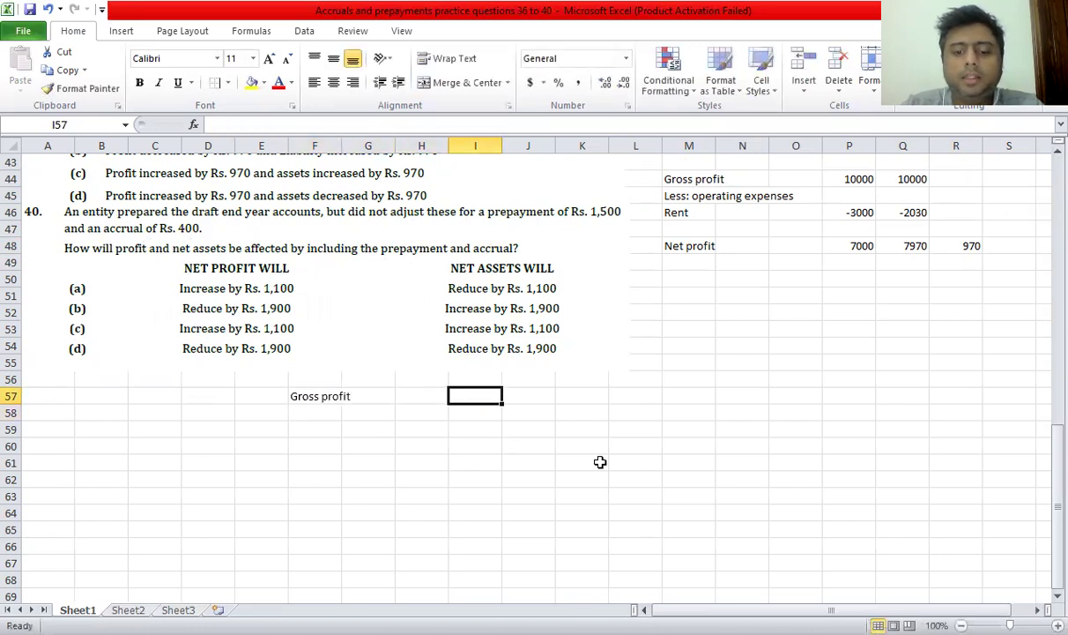
{"action": "type", "text": "15000"}
{"action": "key", "text": "Return"}
Add the heading Less: operating expenses in F58 beneath Gross profit.
{"action": "key", "text": "Left"}
{"action": "key", "text": "Left"}
{"action": "key", "text": "Left"}
{"action": "type", "text": "Less:"}
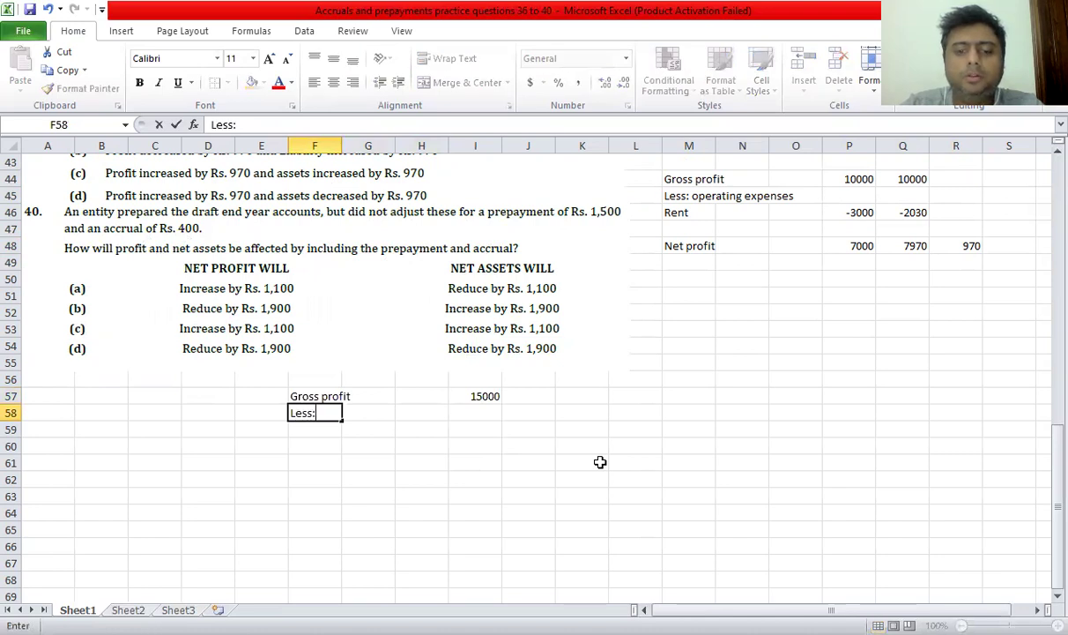
{"action": "type", "text": " operating expenses"}
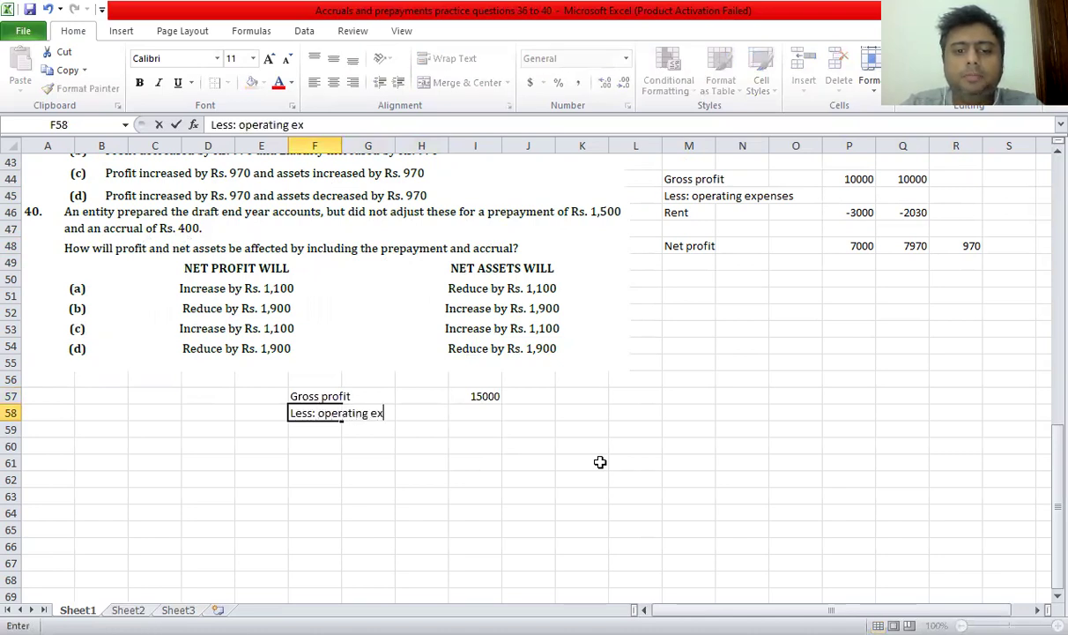
{"action": "key", "text": "Return"}
Label the expense lines Rent in F59 and Electricity in F60.
{"action": "type", "text": "re"}
{"action": "key", "text": "BackSpace"}
{"action": "key", "text": "BackSpace"}
{"action": "type", "text": "Rent"}
{"action": "key", "text": "Return"}
{"action": "type", "text": "Electricity"}
{"action": "key", "text": "Return"}
Enter draft expenses of -3000 for rent in I59 and -3000 for electricity in I60.
{"action": "key", "text": "Right"}
{"action": "key", "text": "Right"}
{"action": "key", "text": "Right"}
{"action": "key", "text": "Up"}
{"action": "key", "text": "Up"}
{"action": "type", "text": "-"}
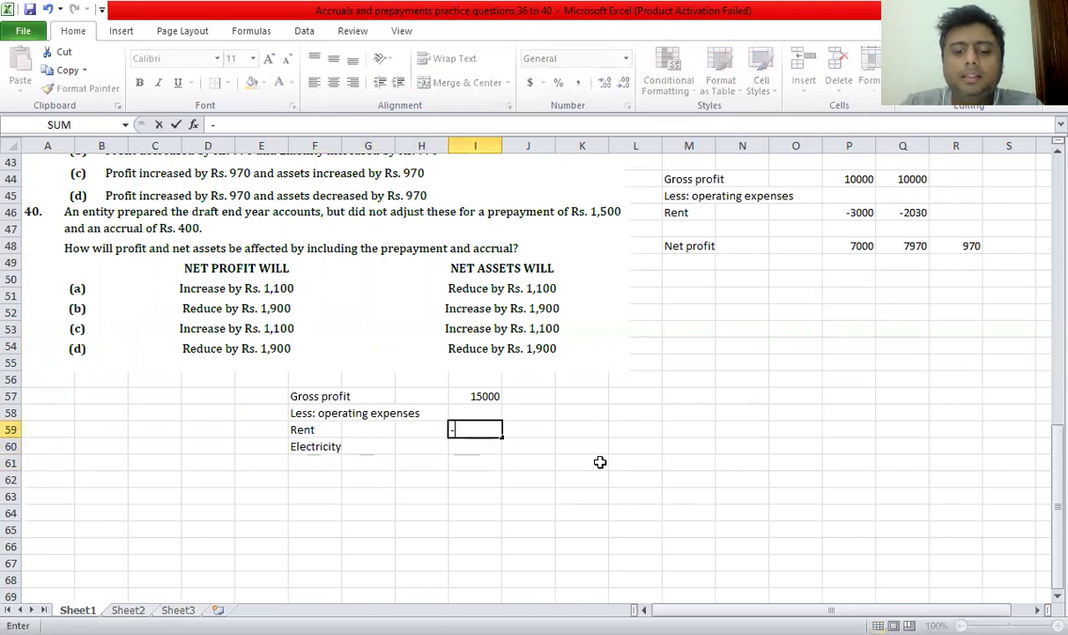
{"action": "type", "text": "3000"}
{"action": "key", "text": "Return"}
{"action": "type", "text": "-30"}
{"action": "key", "text": "BackSpace"}
{"action": "key", "text": "BackSpace"}
{"action": "type", "text": "3000"}
{"action": "key", "text": "Return"}
Label F61 as Net profit beneath the Electricity line.
{"action": "key", "text": "Left"}
{"action": "key", "text": "Left"}
{"action": "key", "text": "Left"}
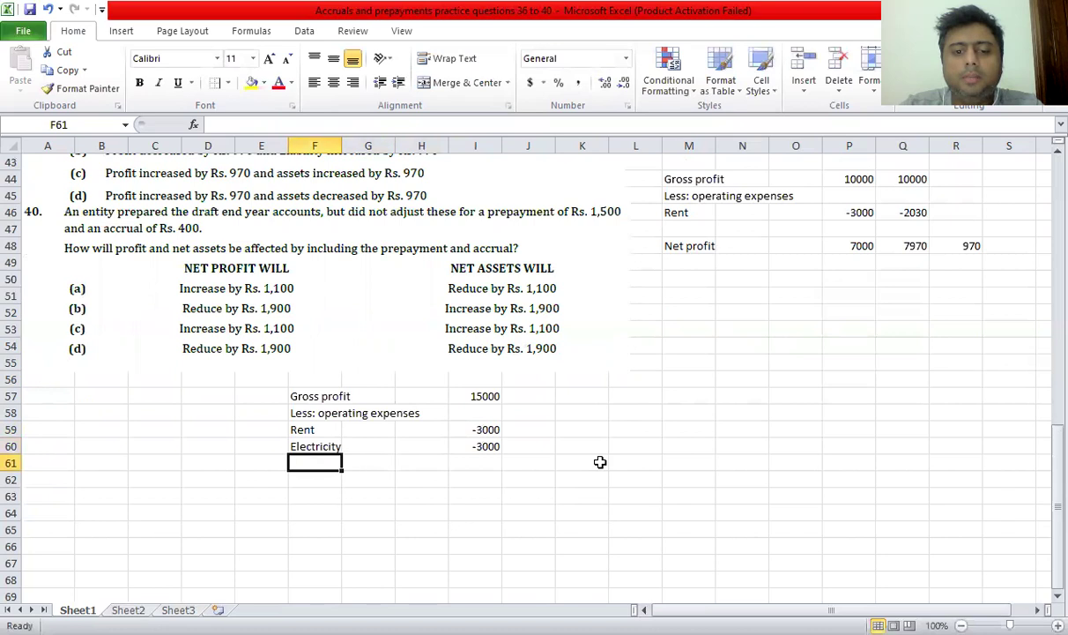
{"action": "type", "text": "Net profit"}
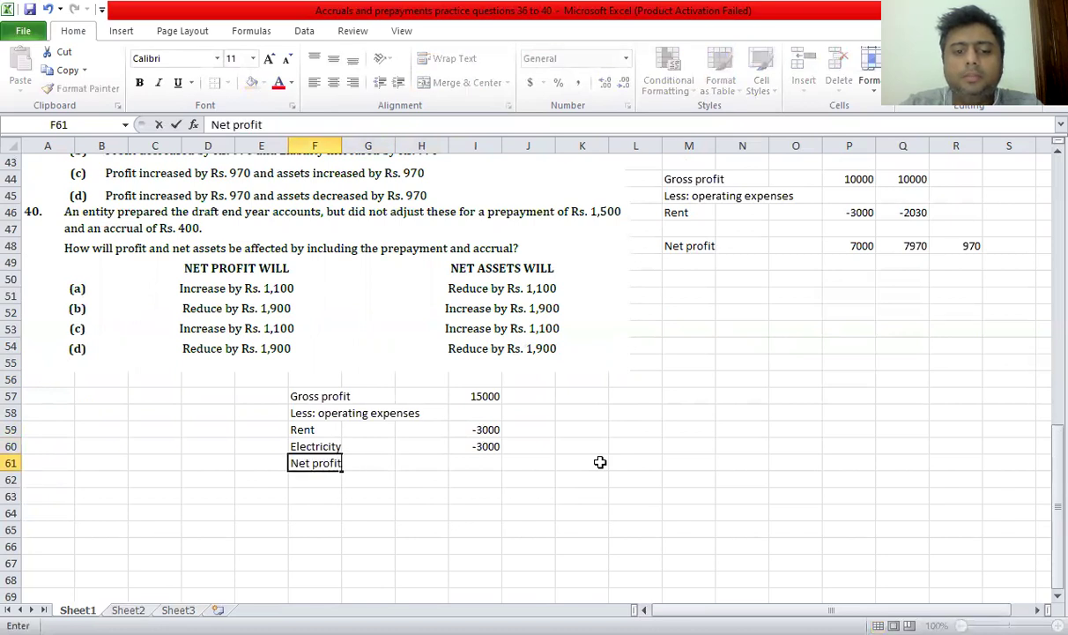
Calculate question 40's draft net profit in I61 by summing I57 through I60.
{"action": "key", "text": "Right"}
{"action": "key", "text": "Right"}
{"action": "key", "text": "Right"}
{"action": "type", "text": "=SUM("}
{"action": "key", "text": "Up"}
{"action": "key", "text": "Up"}
{"action": "key", "text": "Up"}
{"action": "key", "text": "Up"}
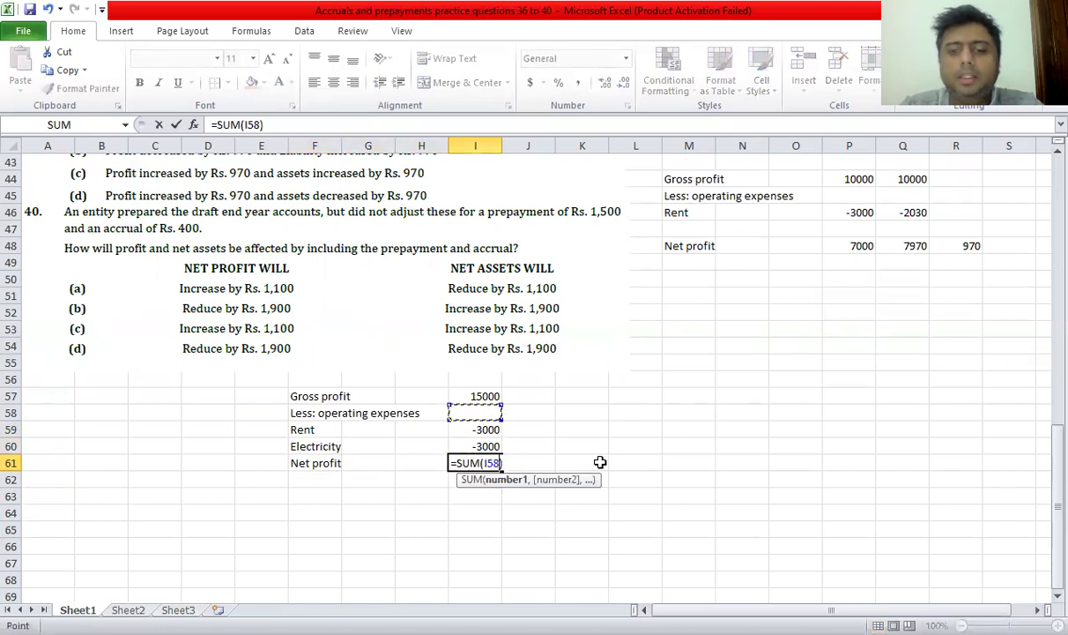
{"action": "key", "text": "shift+Down"}
{"action": "type", "text": ")"}
{"action": "key", "text": "Tab"}
Start question 40's adjusted column by linking J57 to the draft gross profit in I57.
{"action": "key", "text": "Up"}
{"action": "key", "text": "Up"}
{"action": "key", "text": "Up"}
{"action": "key", "text": "Up"}
{"action": "type", "text": "="}
{"action": "key", "text": "Left"}
{"action": "key", "text": "Return"}
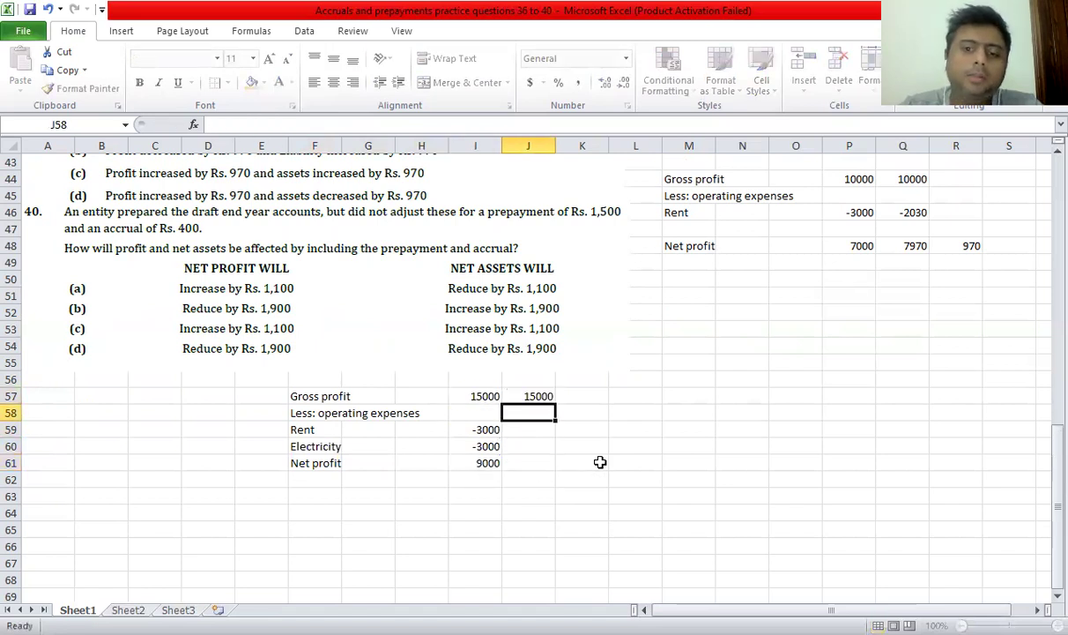
Enter the adjusted expenses, with -1500 for rent in J59 and -3400 for electricity in J60.
{"action": "key", "text": "Down"}
{"action": "key", "text": "Down"}
{"action": "key", "text": "Up"}
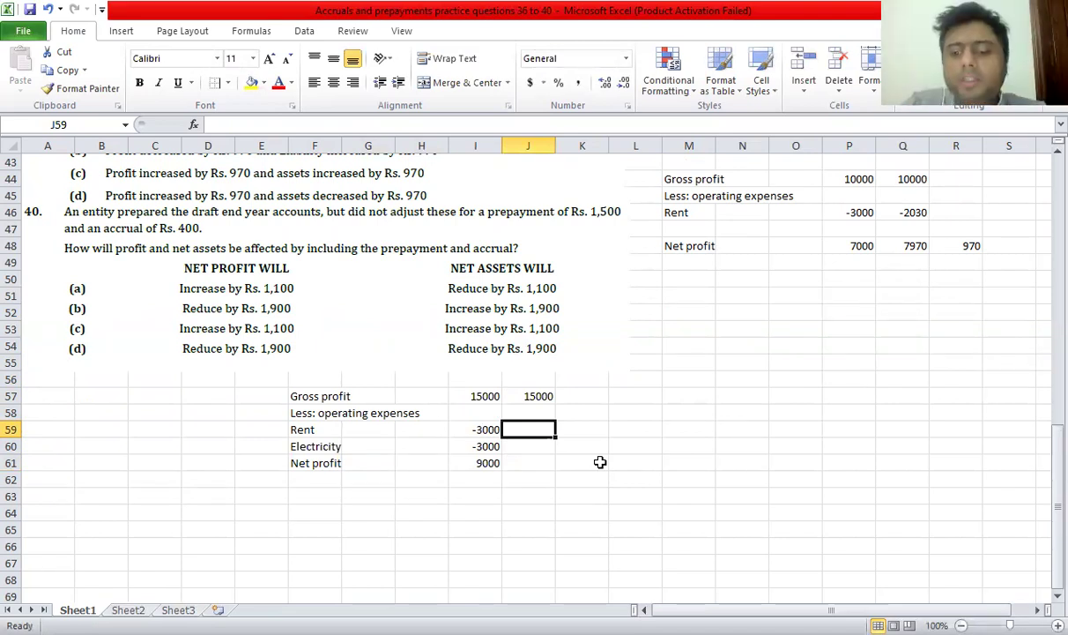
{"action": "type", "text": "-1500"}
{"action": "key", "text": "Return"}
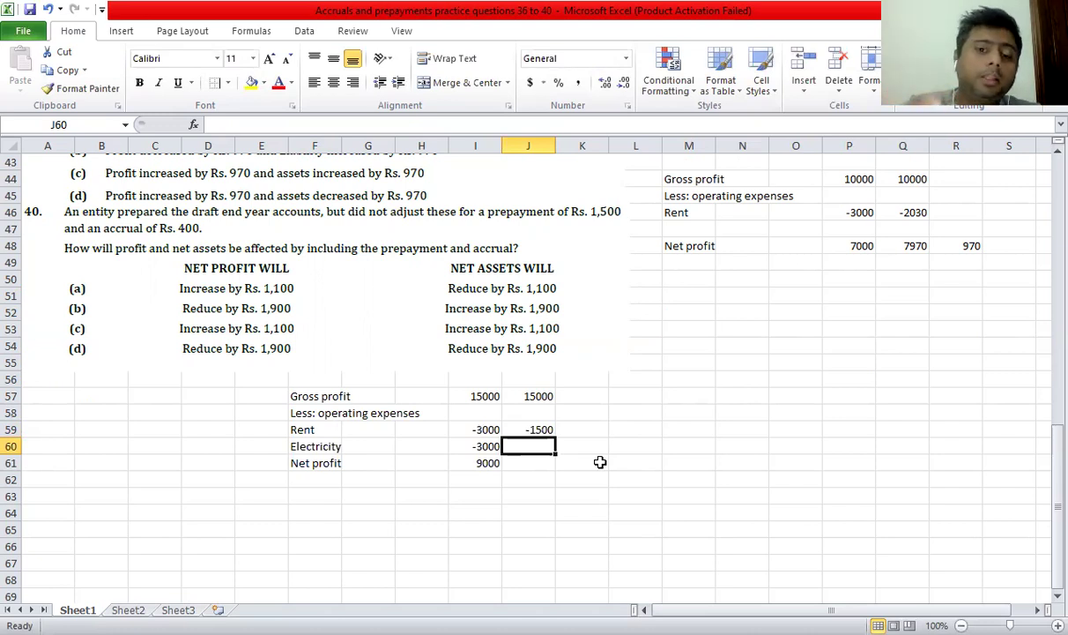
{"action": "type", "text": "-3400"}
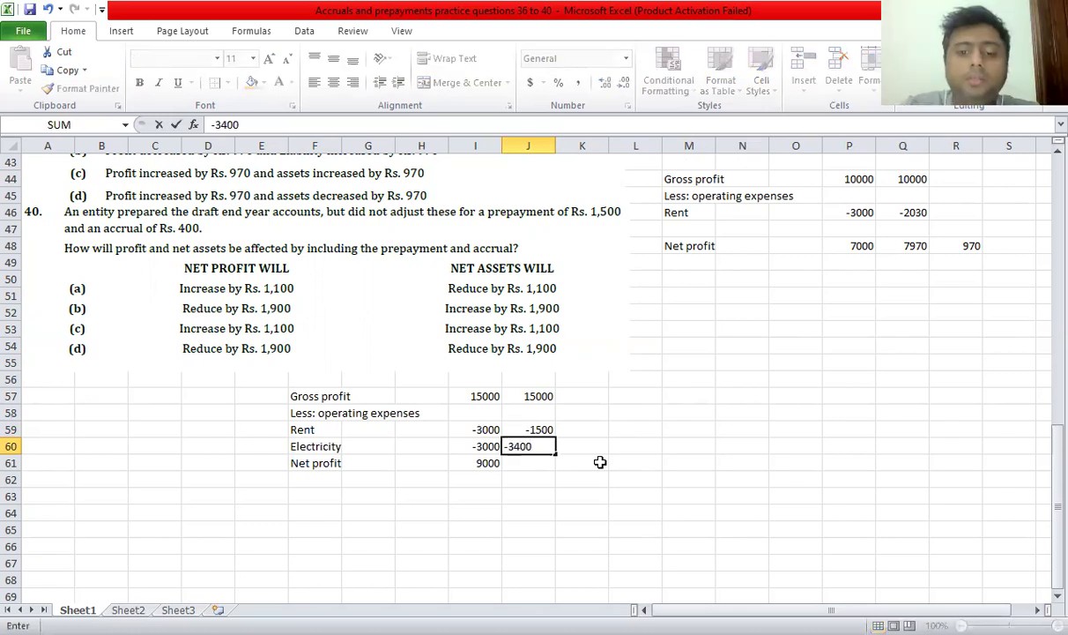
{"action": "key", "text": "Return"}
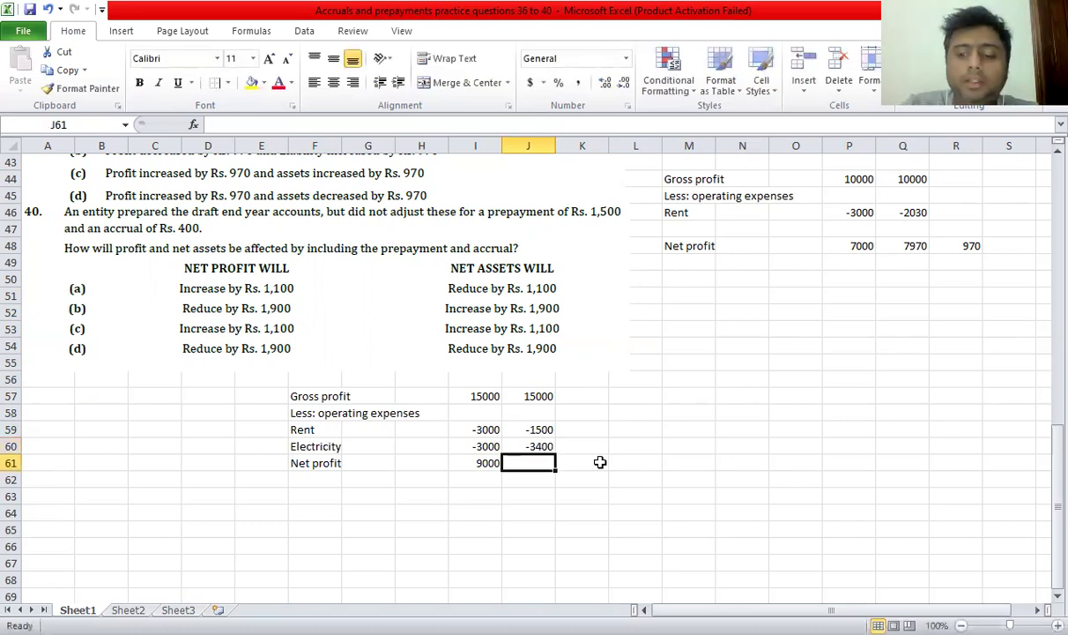
Calculate question 40's adjusted net profit in J61 by summing J57 through J60.
{"action": "type", "text": "=SUM("}
{"action": "key", "text": "Up"}
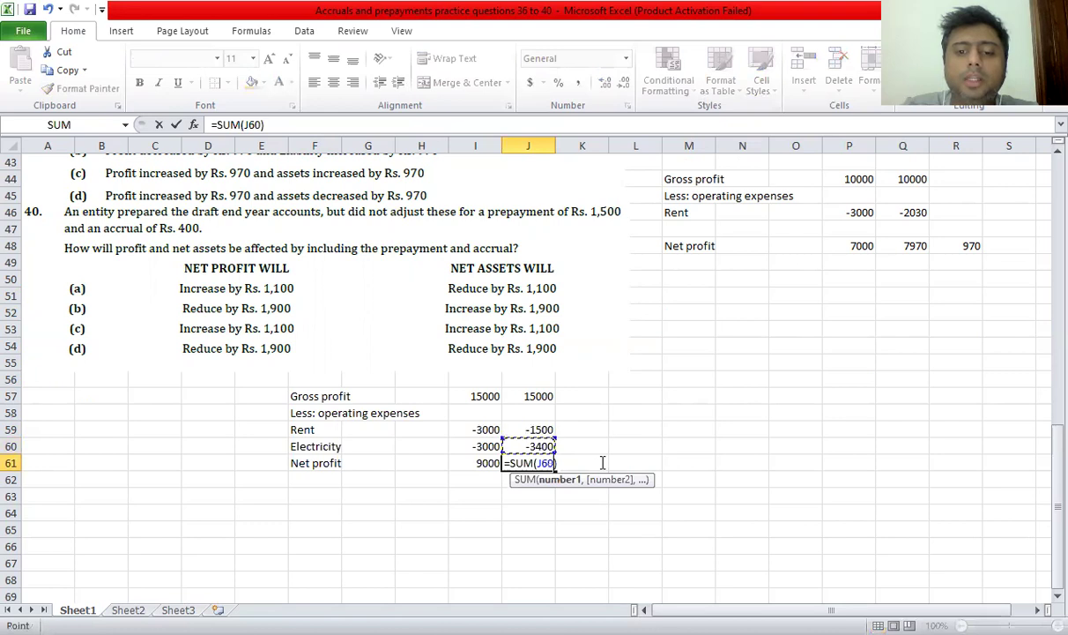
{"action": "key", "text": "shift+Up"}
{"action": "key", "text": "shift+Up"}
{"action": "key", "text": "shift+Up"}
{"action": "key", "text": "ctrl+Return"}
Calculate the net profit difference in K61 with =J61-I61 and review the formula's references.
{"action": "left_click", "coordinate": [600, 462]}
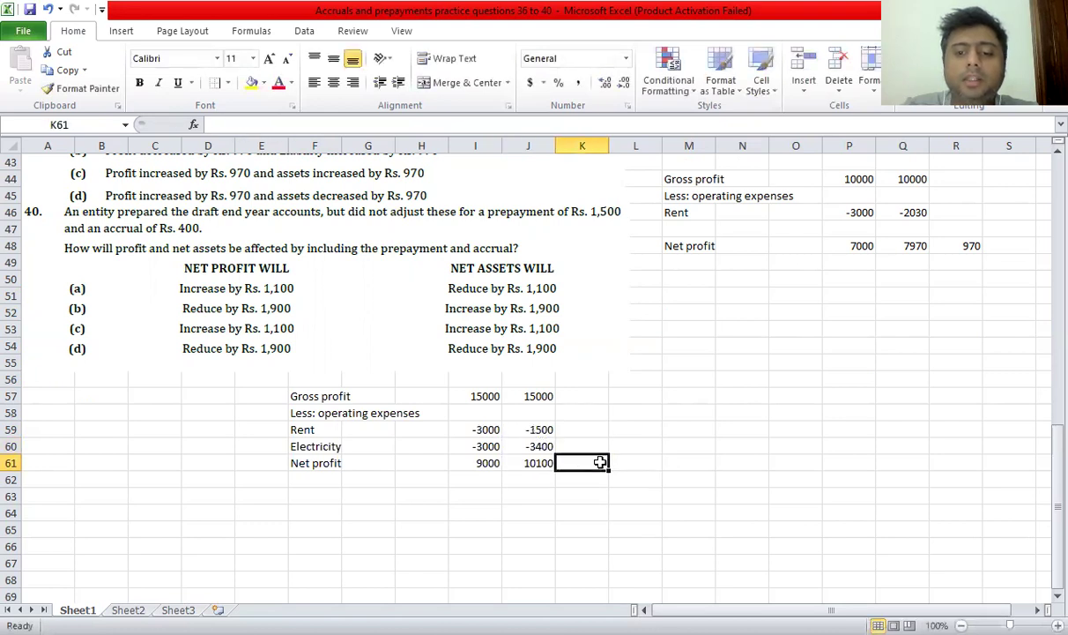
{"action": "type", "text": "="}
{"action": "key", "text": "Left"}
{"action": "type", "text": "-"}
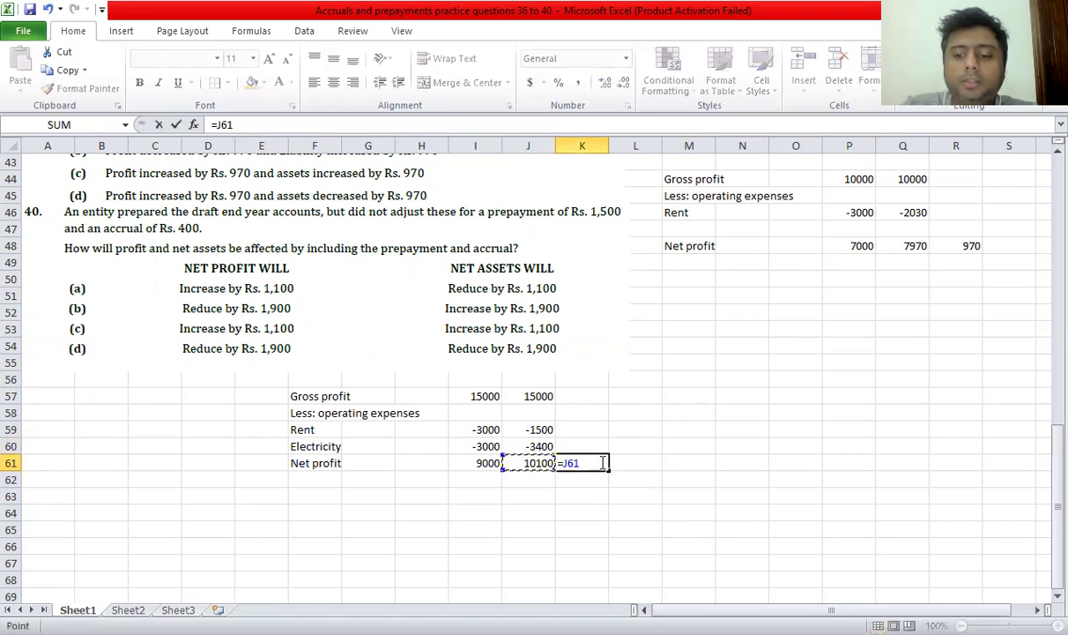
{"action": "key", "text": "Left"}
{"action": "key", "text": "Left"}
{"action": "key", "text": "ctrl+Return"}
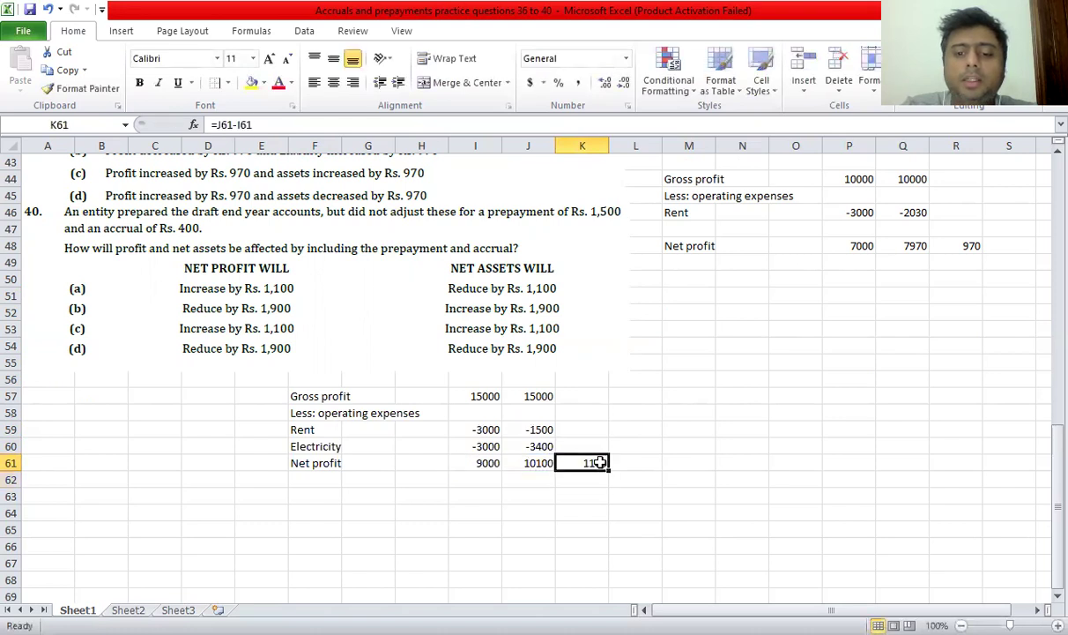
{"action": "key", "text": "F2"}
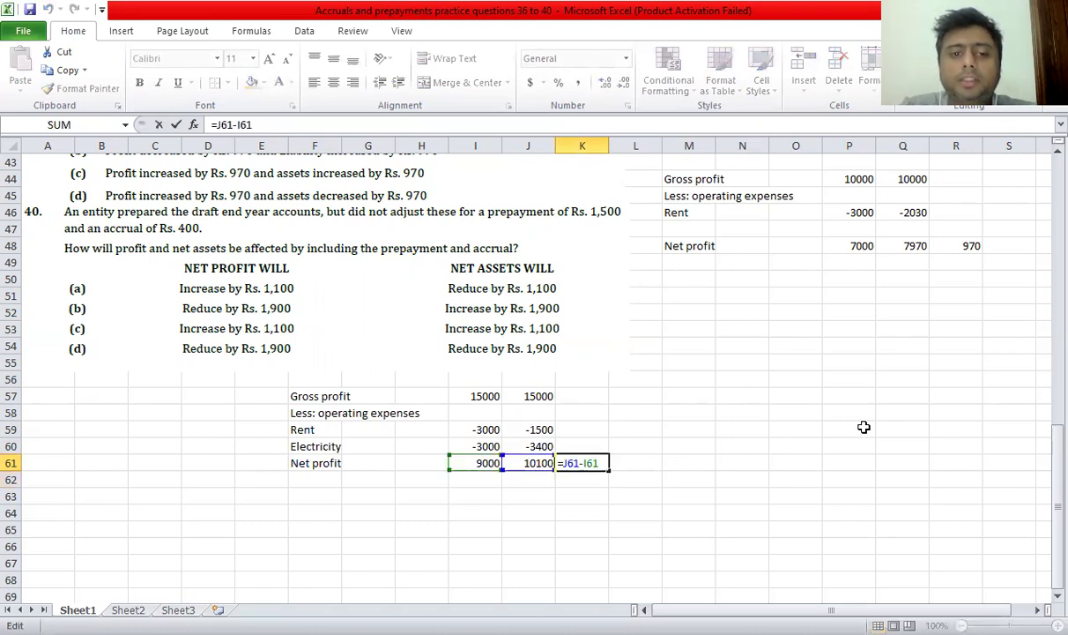
{"action": "key", "text": "Escape"}
Calculate the combined effect of the prepayment and accrual in I63 with =1500-400.
{"action": "key", "text": "Down"}
{"action": "key", "text": "Left"}
{"action": "key", "text": "Down"}
{"action": "key", "text": "Left"}
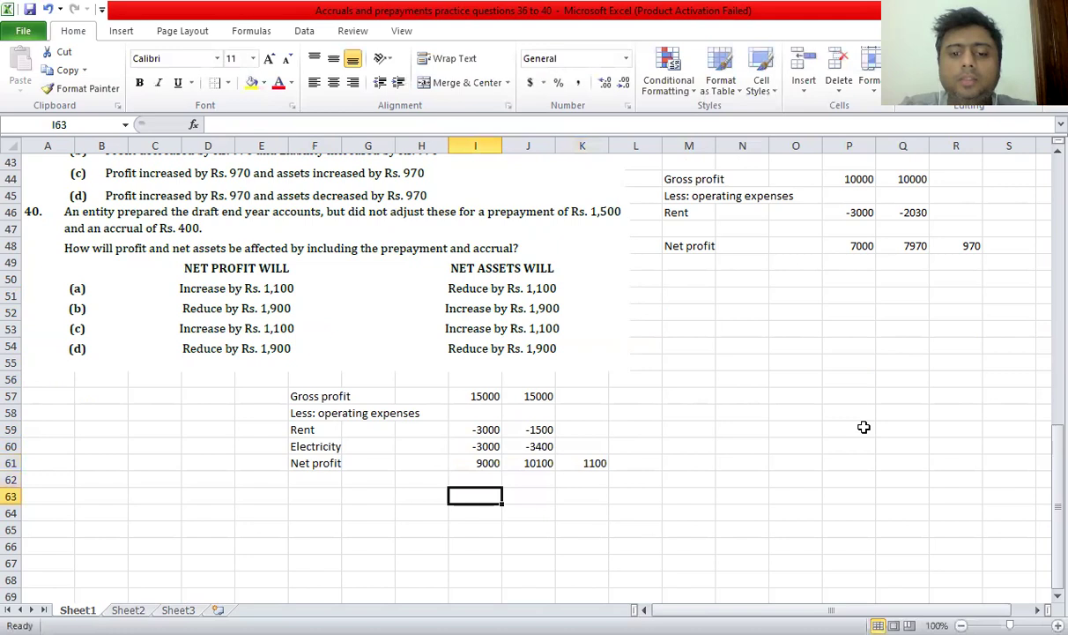
{"action": "type", "text": "=900"}
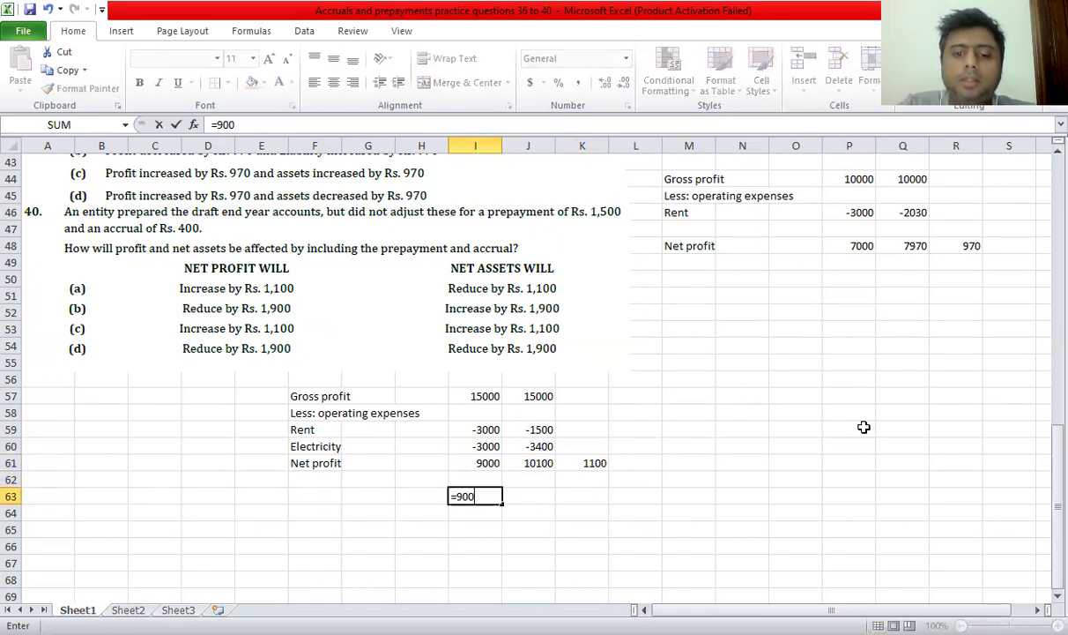
{"action": "key", "text": "Escape"}
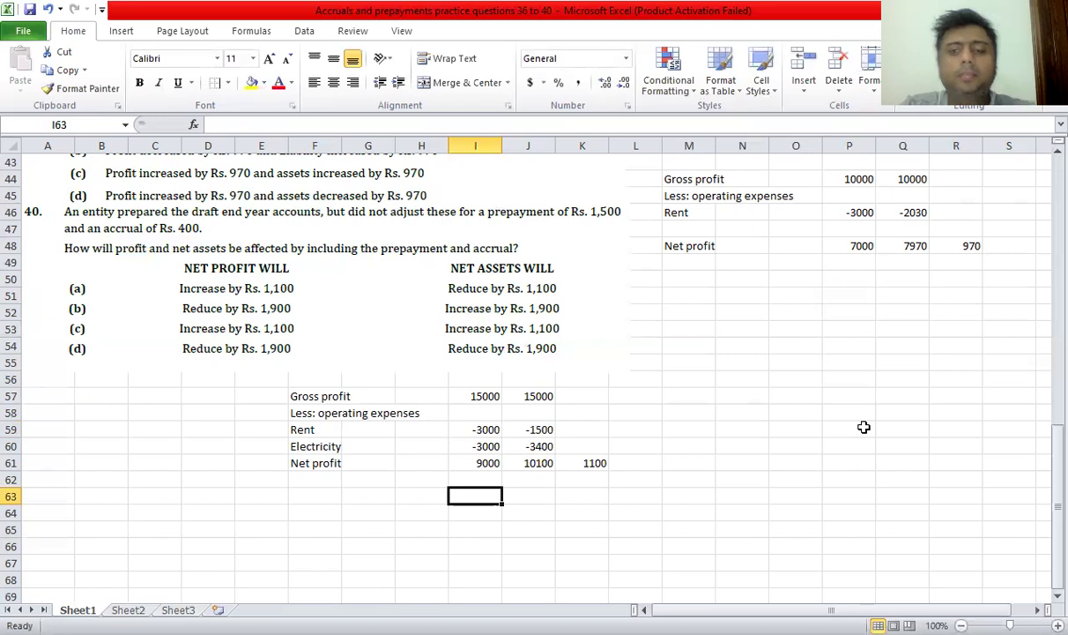
{"action": "type", "text": "=1500"}
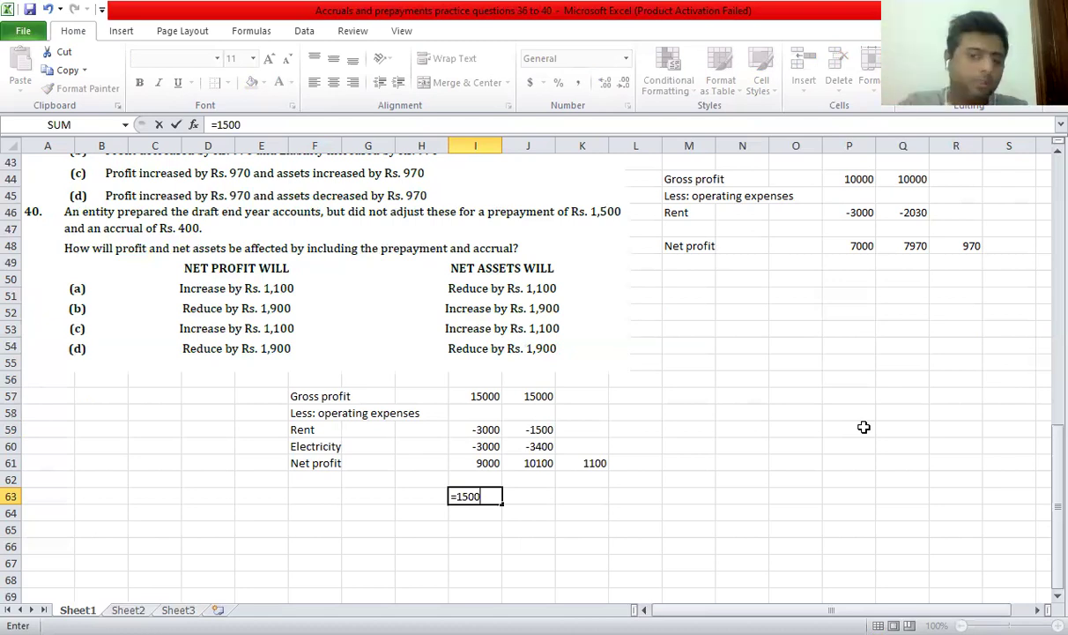
{"action": "type", "text": "-400"}
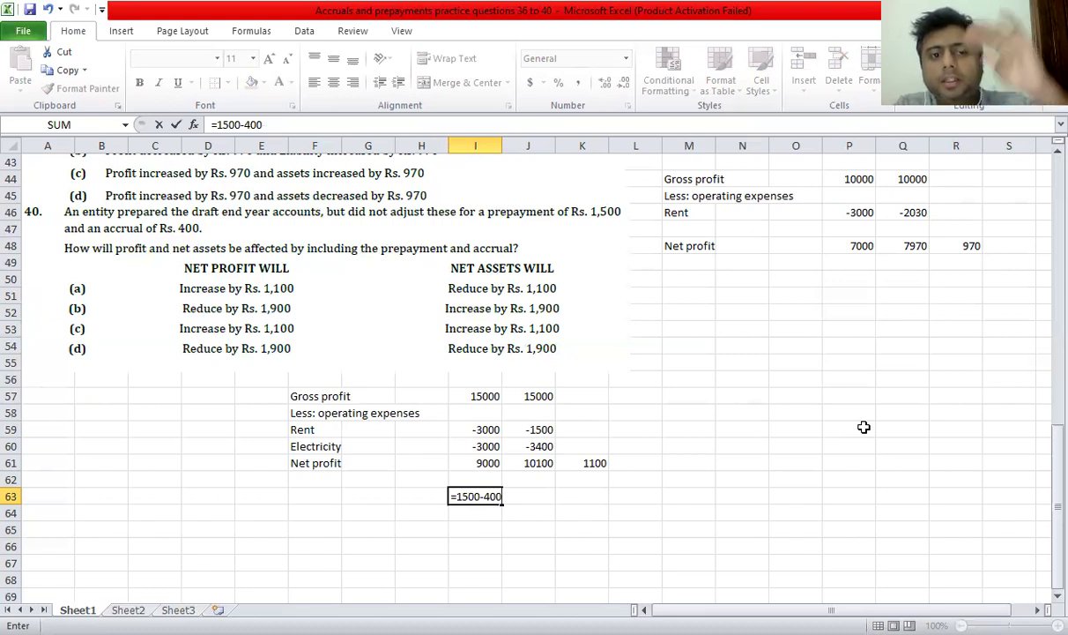
{"action": "key", "text": "ctrl+Return"}
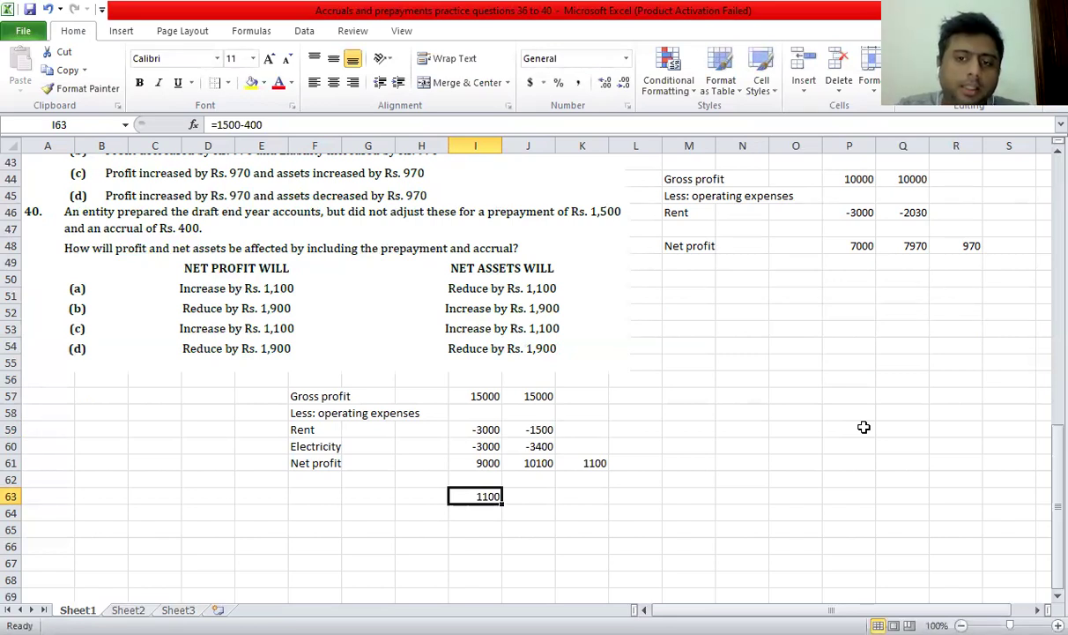
Enter the definition "Net Assets = All Assets - All Liabilities" in M56.
{"action": "key", "text": "Right"}
{"action": "key", "text": "Right"}
{"action": "key", "text": "Right"}
{"action": "key", "text": "Right"}
{"action": "key", "text": "Up"}
{"action": "key", "text": "Up"}
{"action": "key", "text": "Up"}
{"action": "key", "text": "Up"}
{"action": "key", "text": "Up"}
{"action": "key", "text": "Up"}
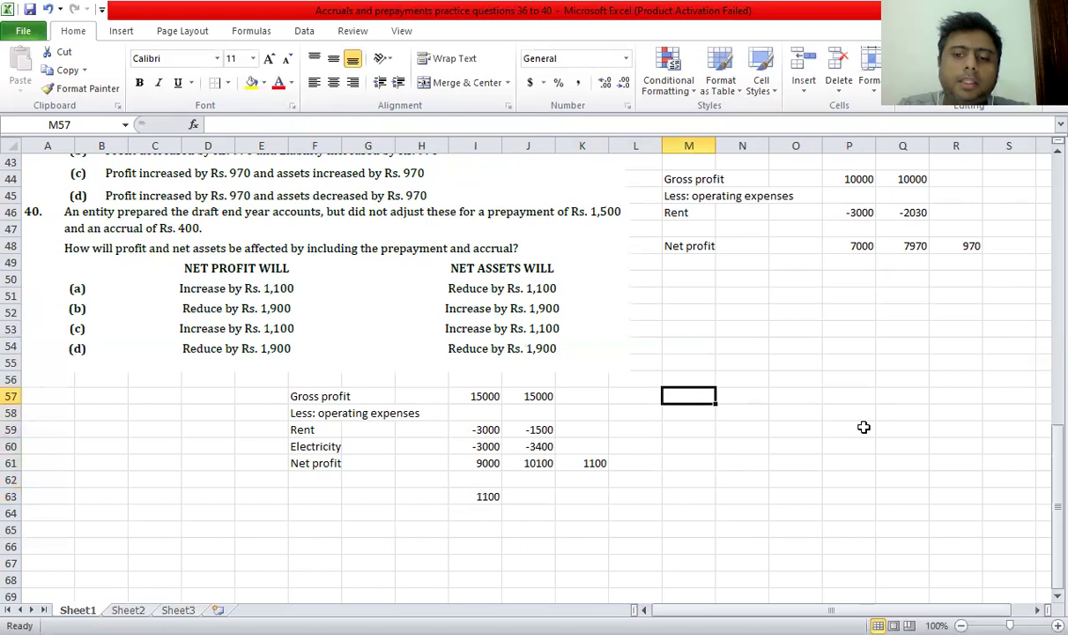
{"action": "key", "text": "Up"}
{"action": "type", "text": "Net a"}
{"action": "key", "text": "BackSpace"}
{"action": "type", "text": "Assets = All Assets - All Liabilities"}
{"action": "key", "text": "Return"}
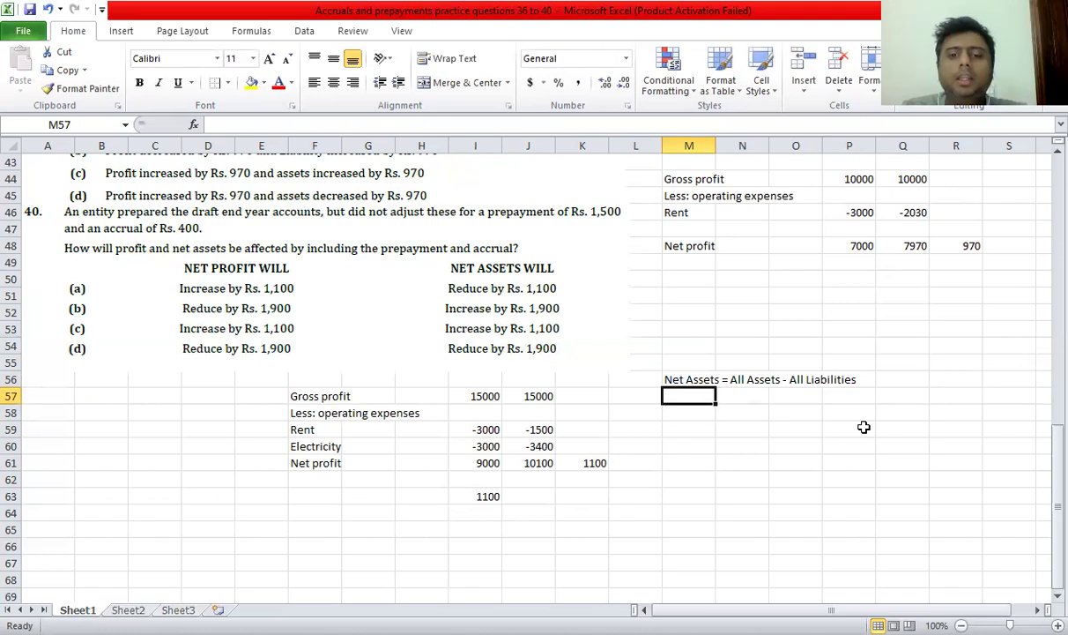
Extend the net assets definition in M56 with the example figures "= 10,000 - 2,000 = 8,000".
{"action": "key", "text": "Right"}
{"action": "key", "text": "Left"}
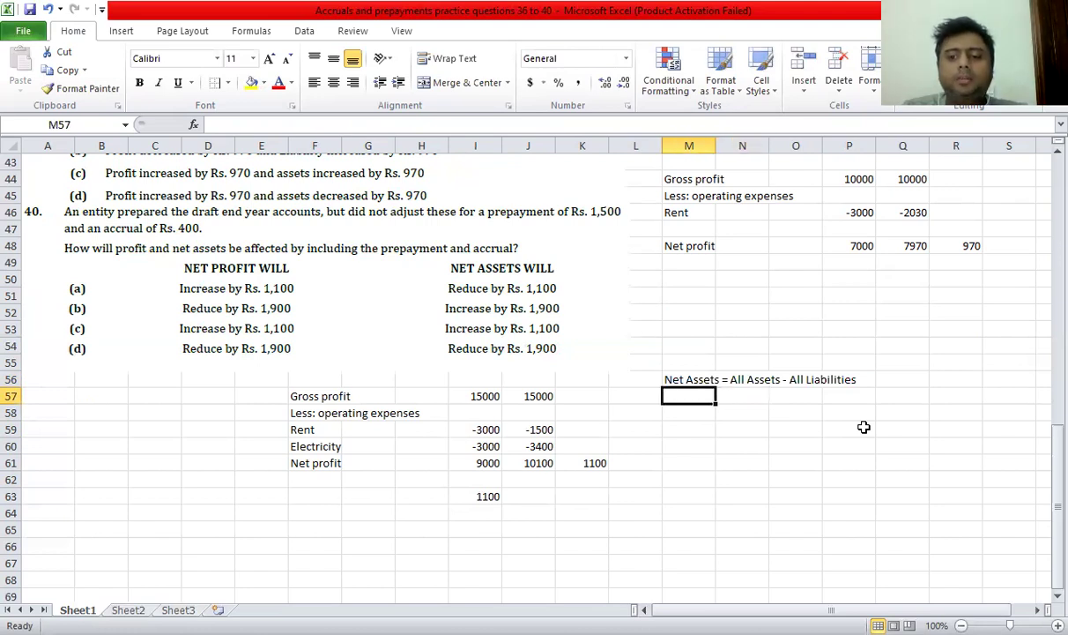
{"action": "key", "text": "Up"}
{"action": "key", "text": "F2"}
{"action": "type", "text": "="}
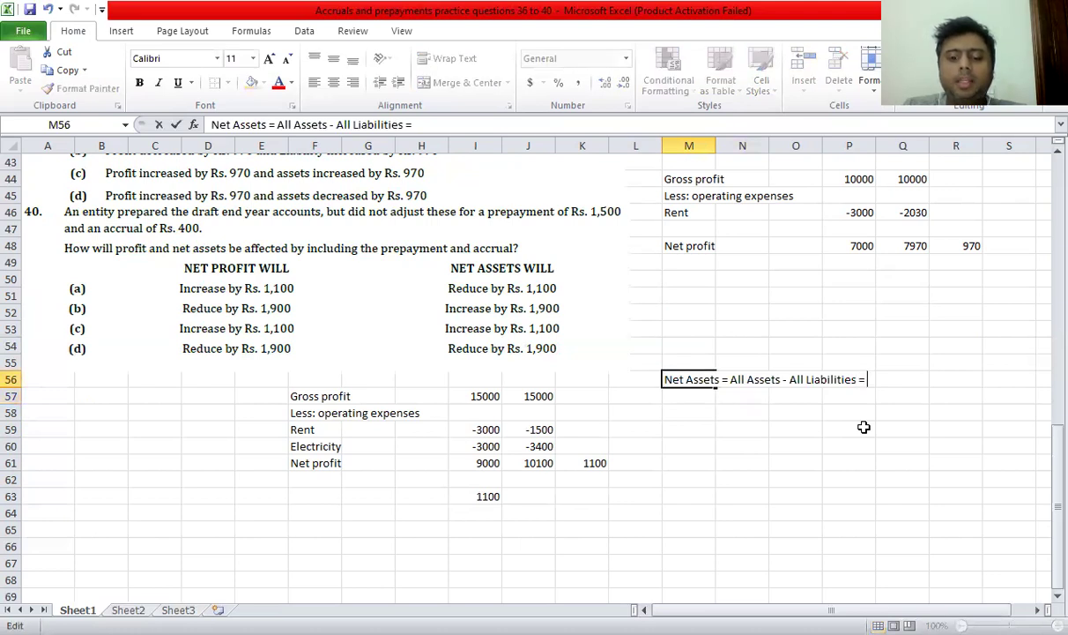
{"action": "type", "text": " 10,00"}
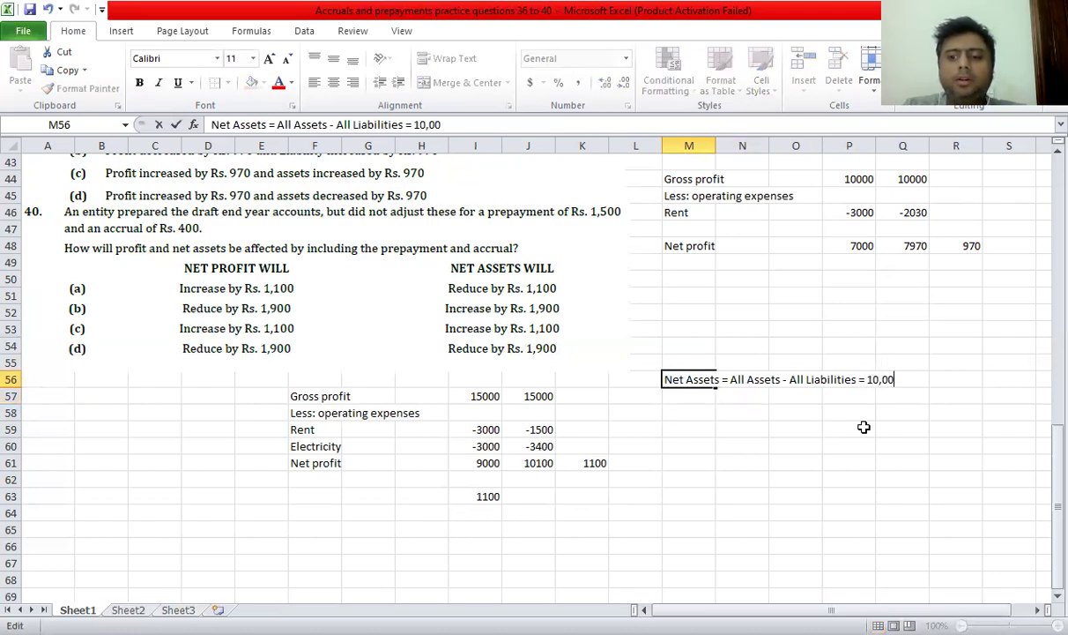
{"action": "type", "text": "0 - 2,00"}
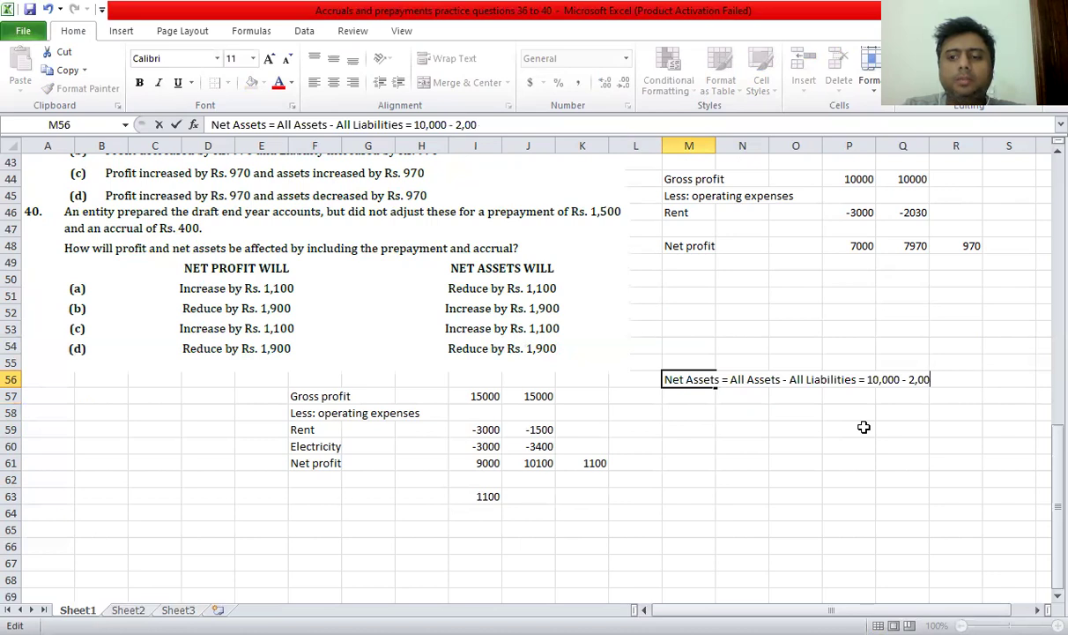
{"action": "type", "text": "0 = 8"}
{"action": "type", "text": ",000"}
{"action": "key", "text": "Return"}
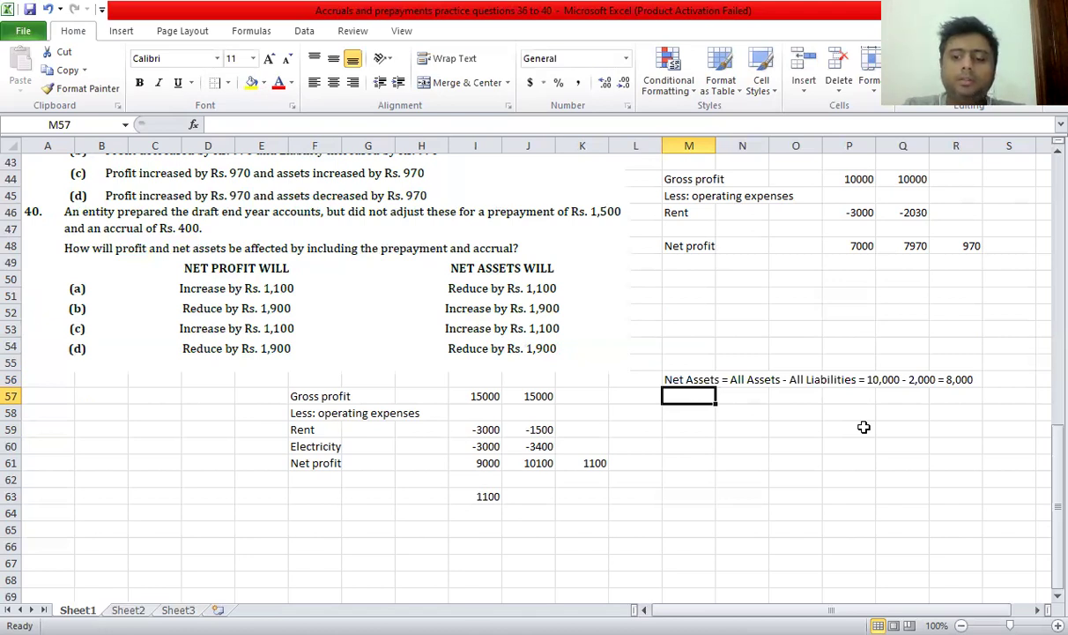
Write the adjusted net assets working "=11,500 - 2,400" as text in P57 and its result 9,100 in P58.
{"action": "key", "text": "Right"}
{"action": "key", "text": "Right"}
{"action": "key", "text": "Right"}
{"action": "type", "text": "'="}
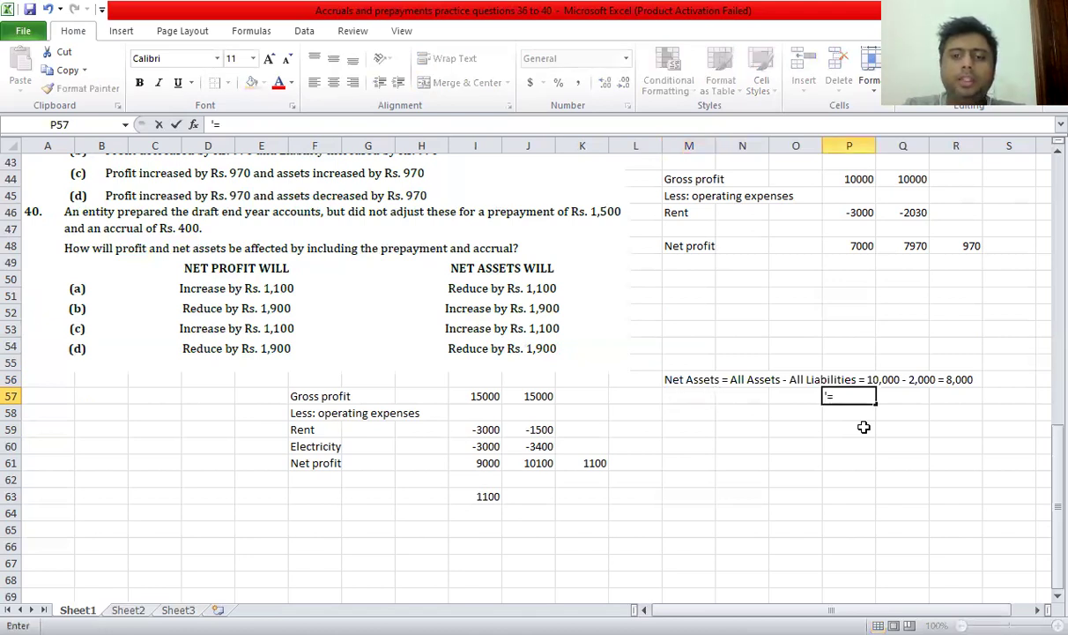
{"action": "type", "text": "11,500"}
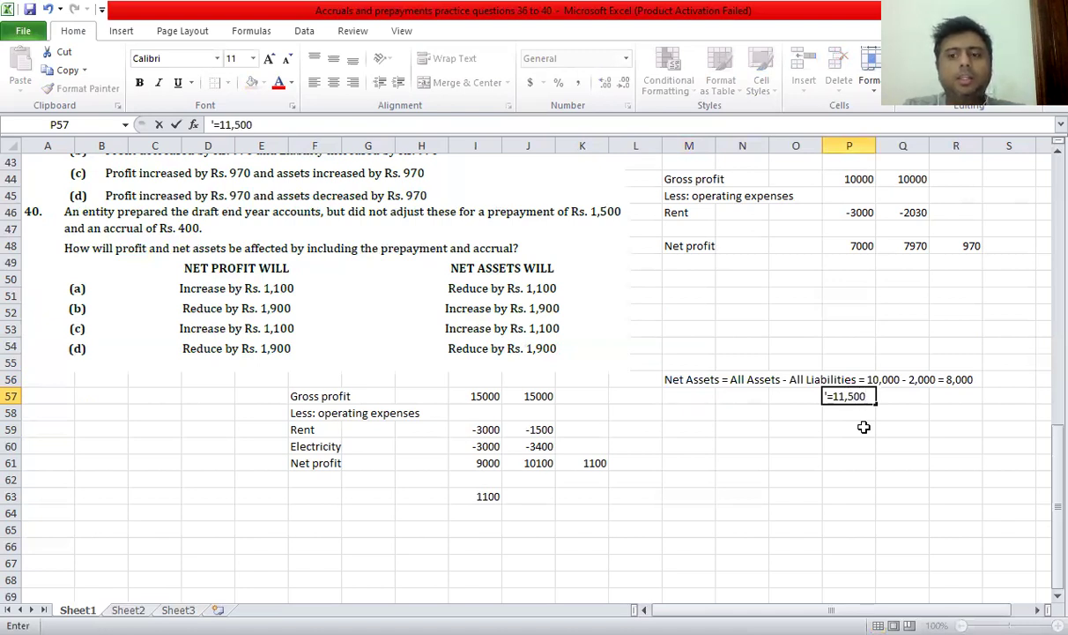
{"action": "type", "text": " -"}
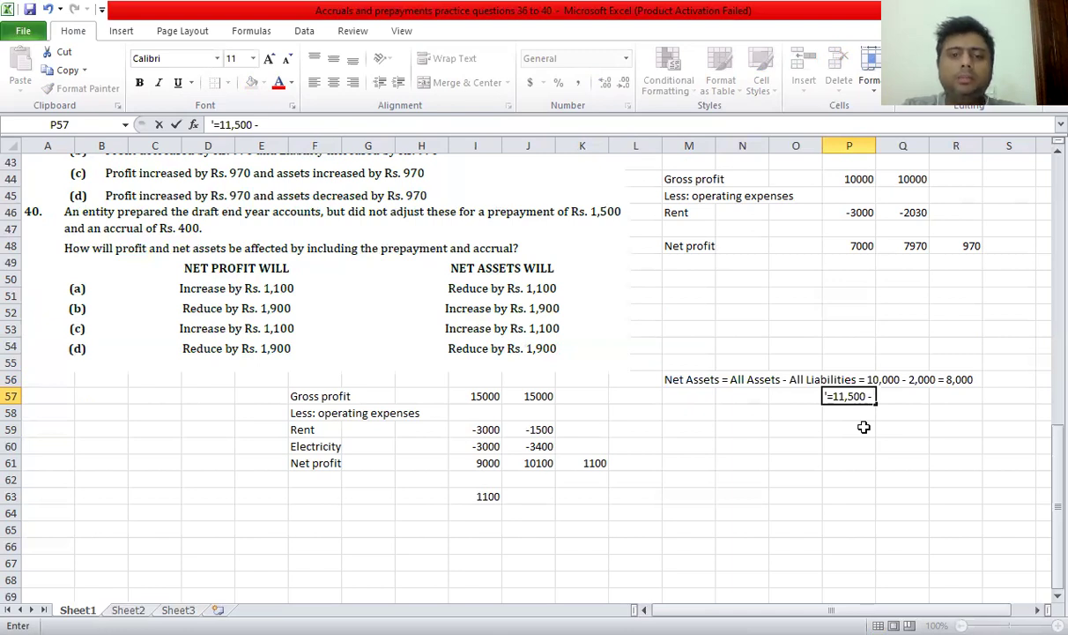
{"action": "type", "text": " 2,400"}
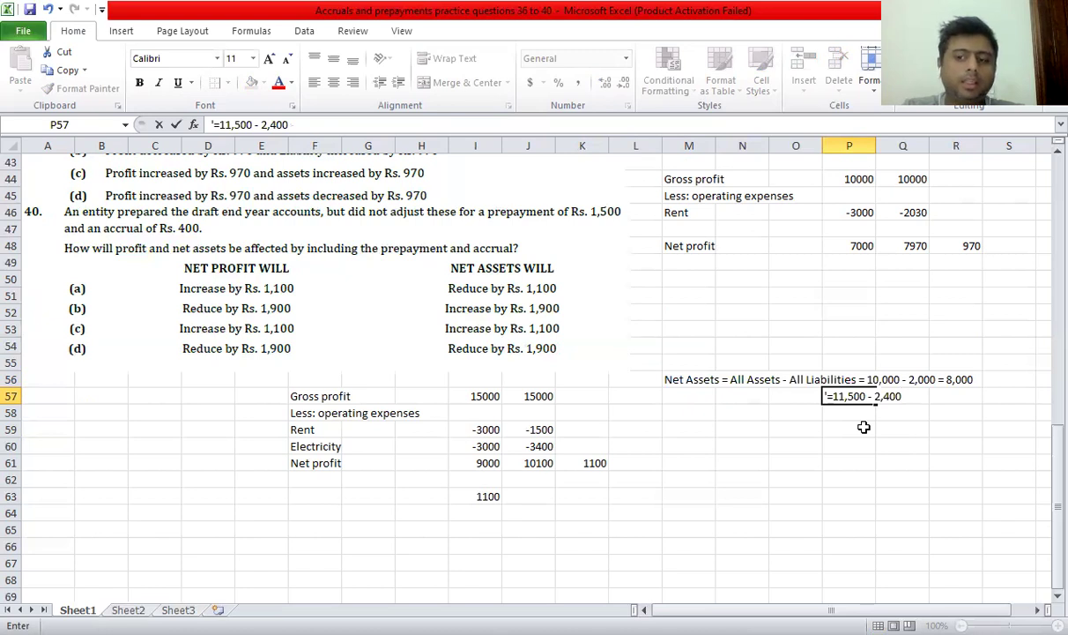
{"action": "key", "text": "Return"}
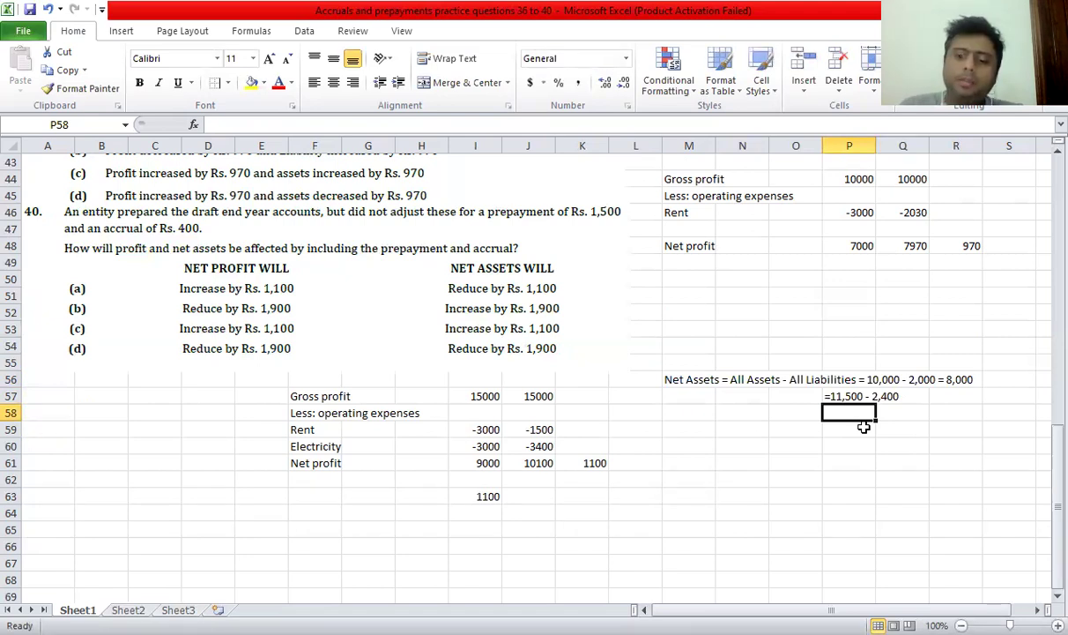
{"action": "type", "text": "9,100"}
{"action": "key", "text": "Return"}
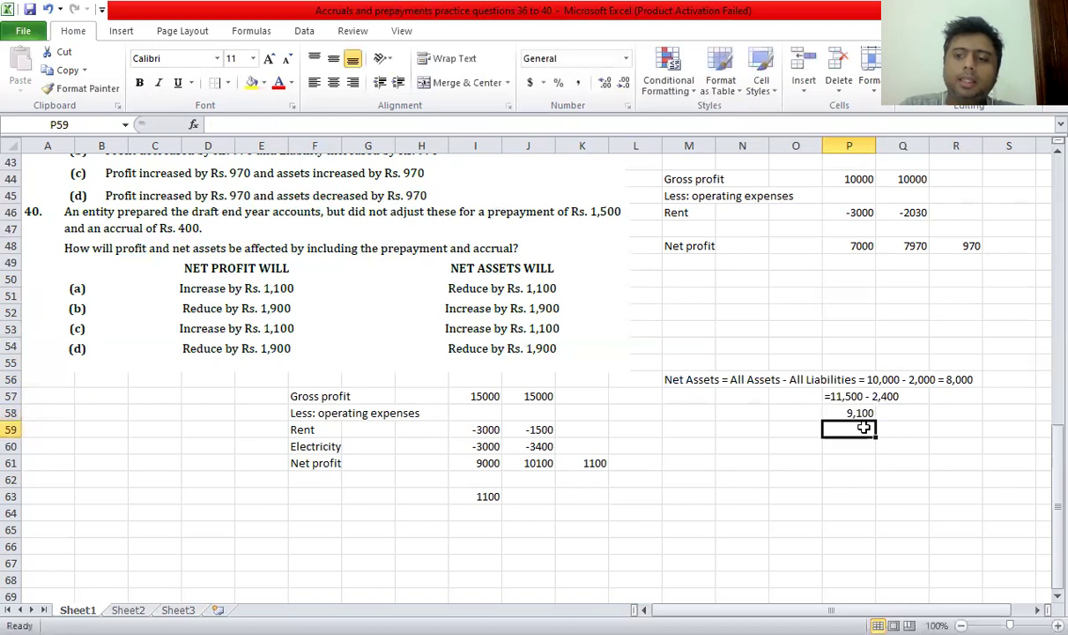
Enter the change in net assets, 1,100, in P59 below the adjusted figure.
{"action": "type", "text": "="}
{"action": "key", "text": "Up"}
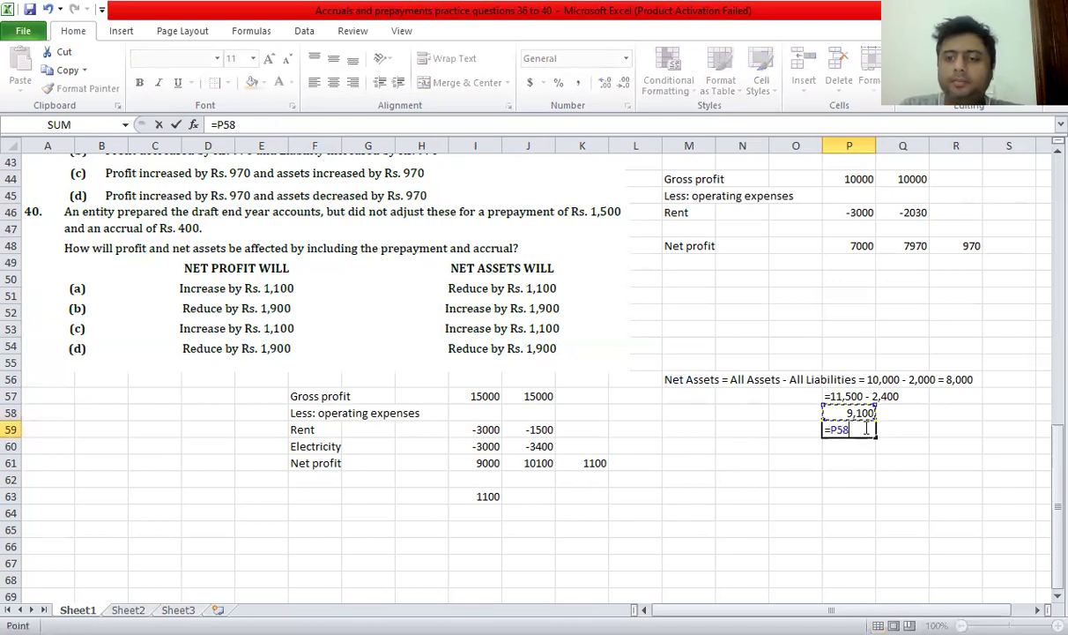
{"action": "key", "text": "Escape"}
{"action": "type", "text": "1,110"}
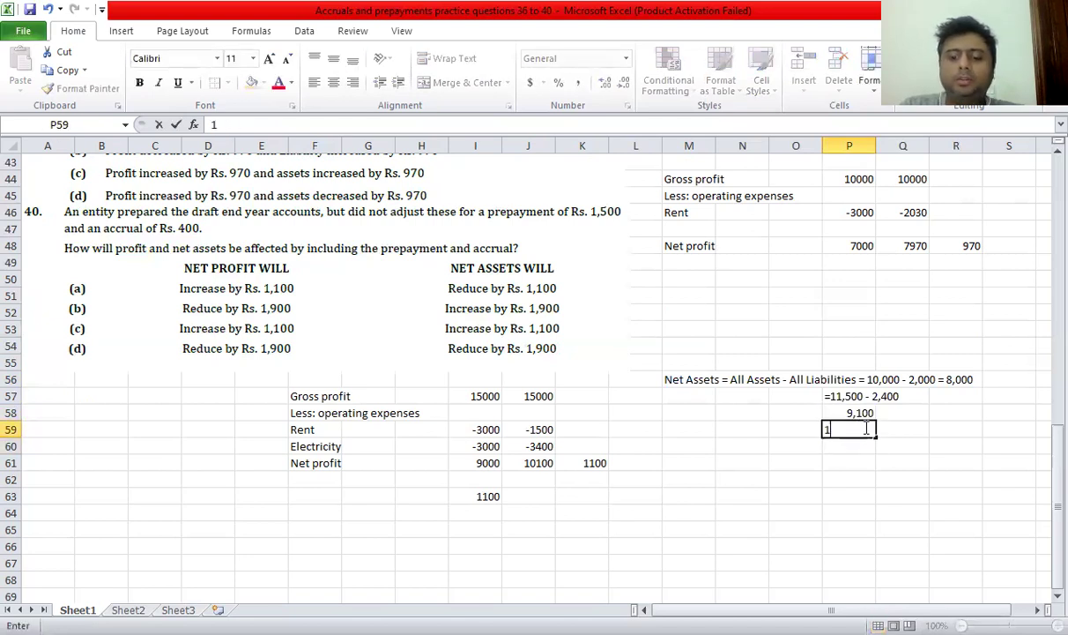
{"action": "key", "text": "BackSpace"}
{"action": "key", "text": "BackSpace"}
{"action": "type", "text": "00"}
{"action": "key", "text": "Return"}
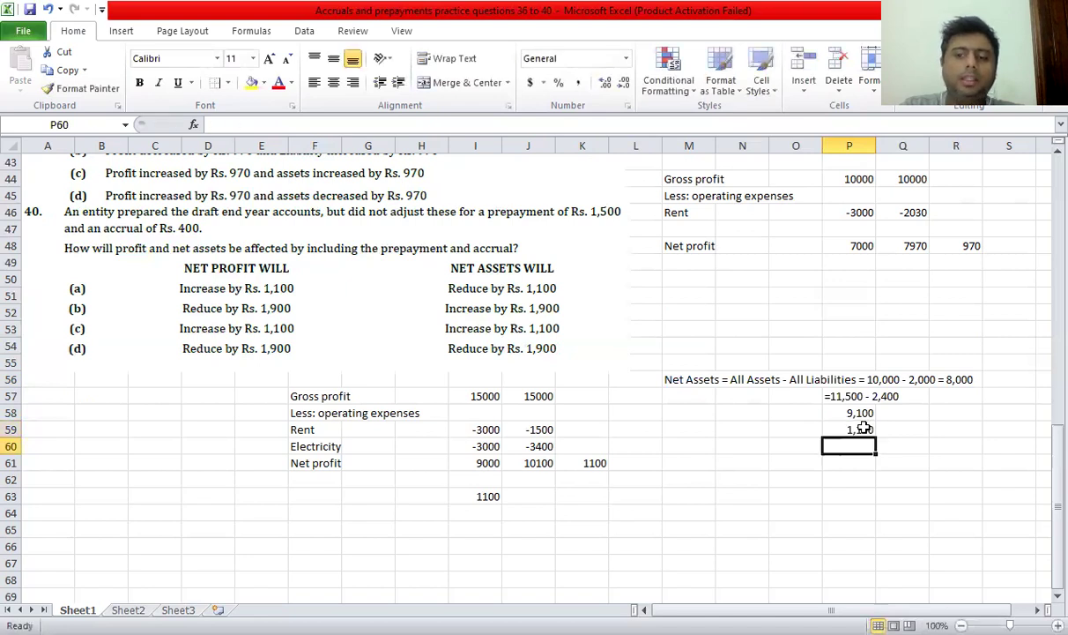
Enter the prepayment 1500 in M62 and the accrual -400 in M63, and total them with SUM in M64.
{"action": "left_click", "coordinate": [672, 481]}
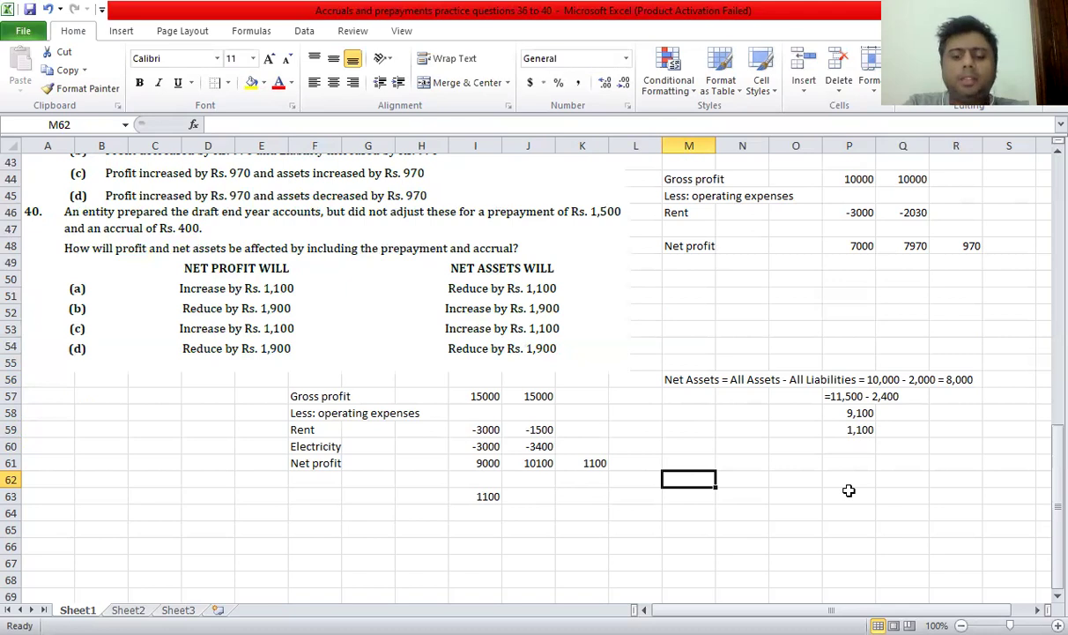
{"action": "type", "text": "=1500"}
{"action": "key", "text": "Return"}
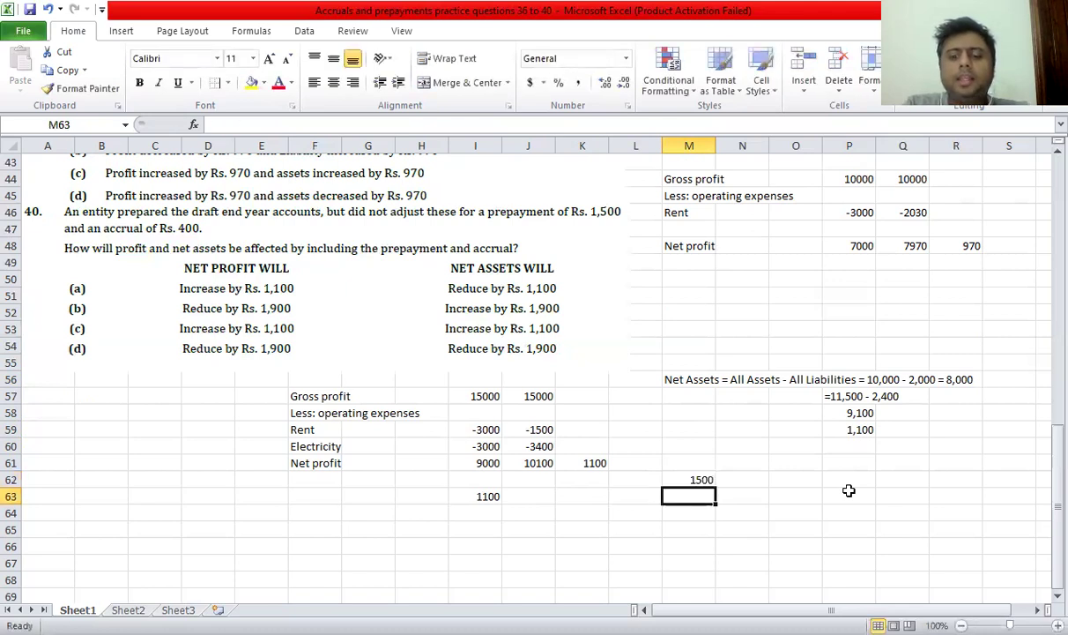
{"action": "type", "text": "-49"}
{"action": "type", "text": "00"}
{"action": "key", "text": "Return"}
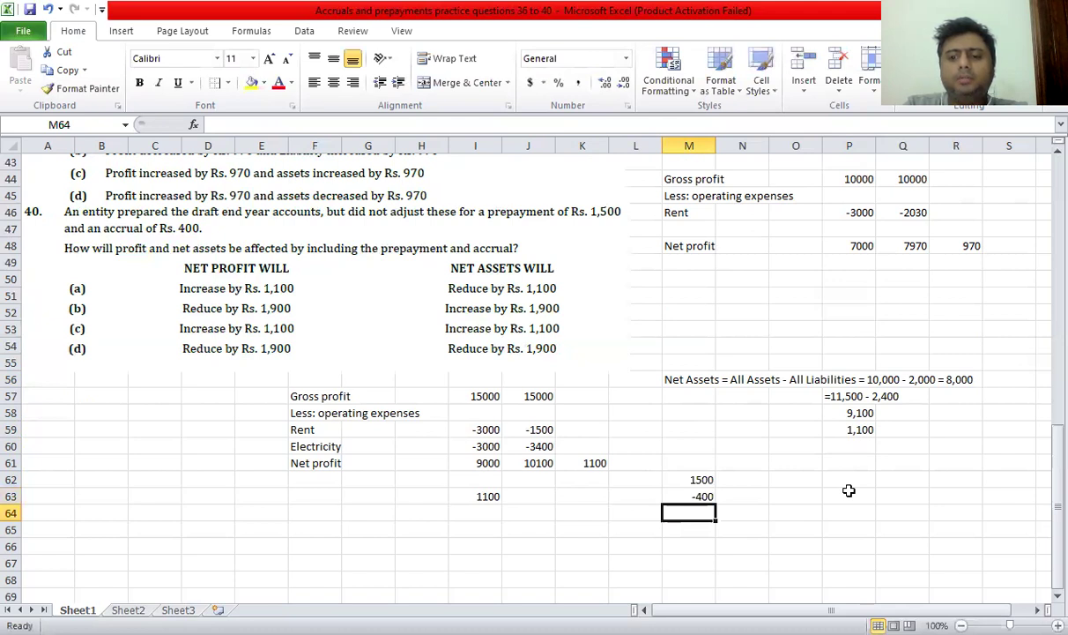
{"action": "key", "text": "alt+equal"}
{"action": "key", "text": "alt+equal"}
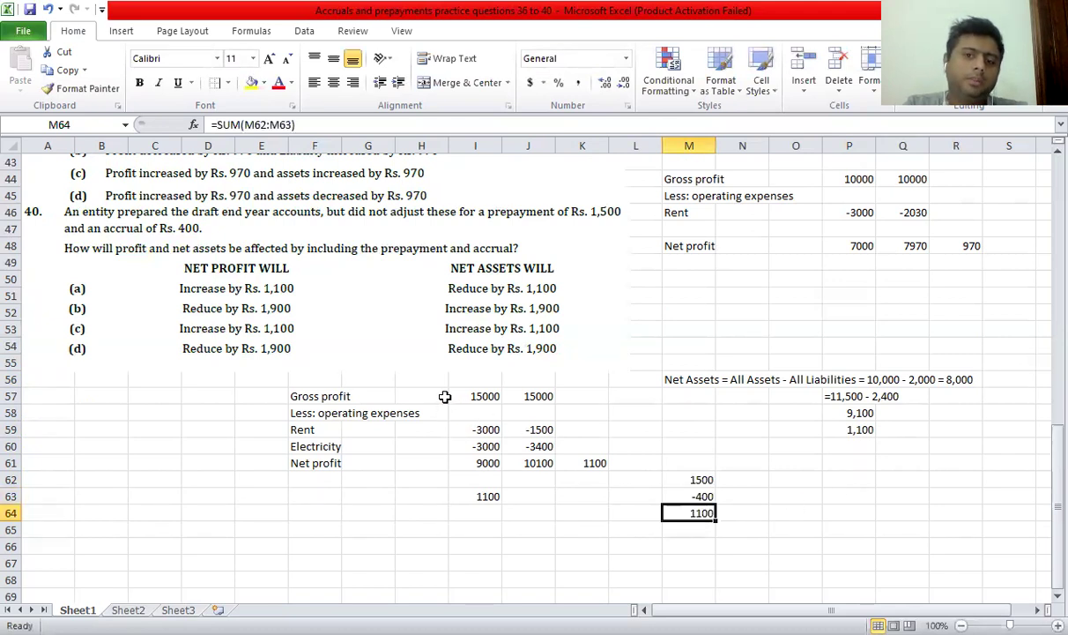